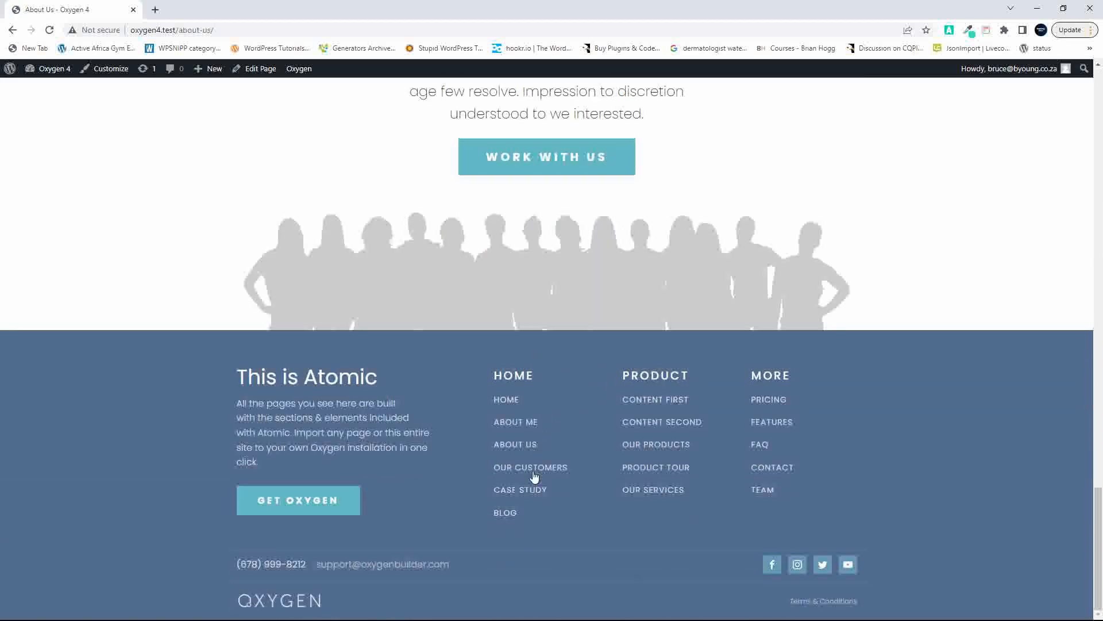
# Look through the live site's About Us page down to its footer, and open the About Me page.
pyautogui.click(506, 445)
pyautogui.scroll(-8, 512, 444)
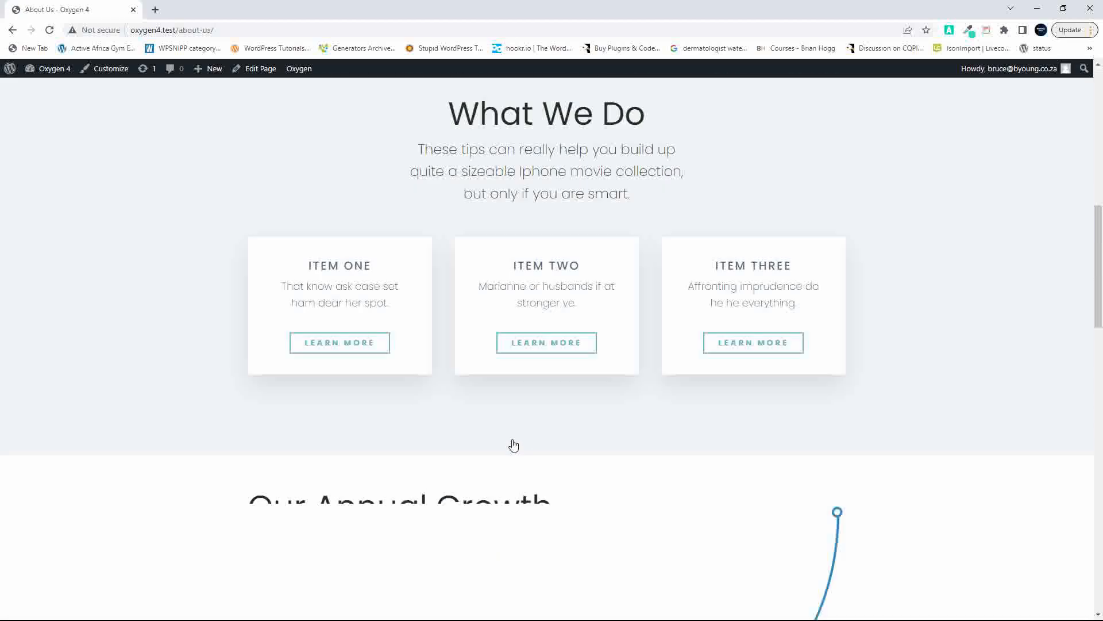
pyautogui.scroll(-10, 513, 445)
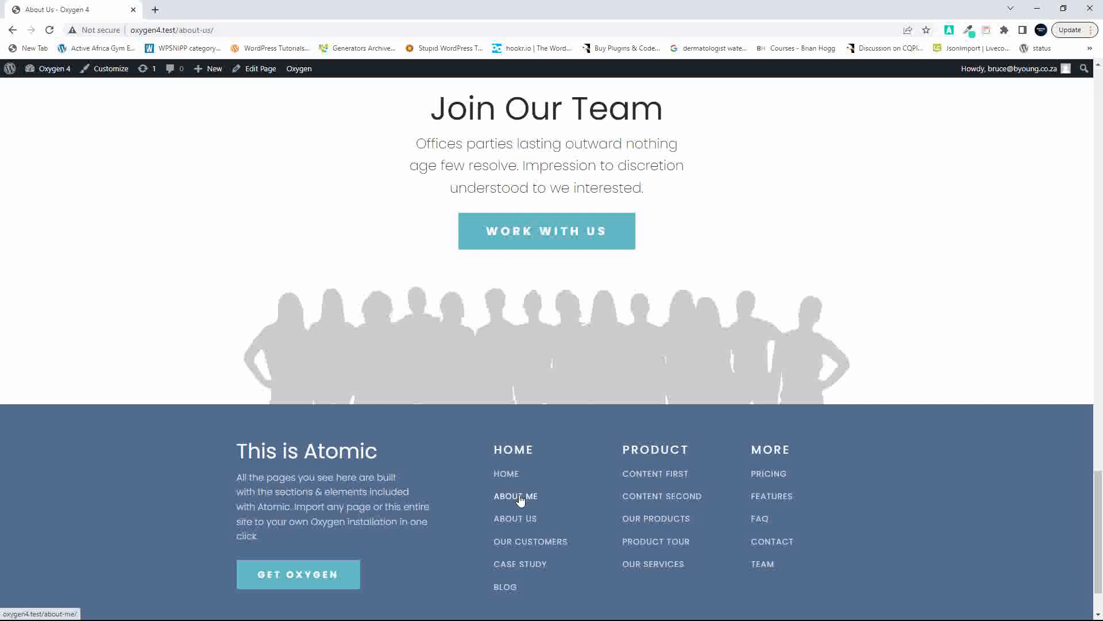
pyautogui.click(521, 498)
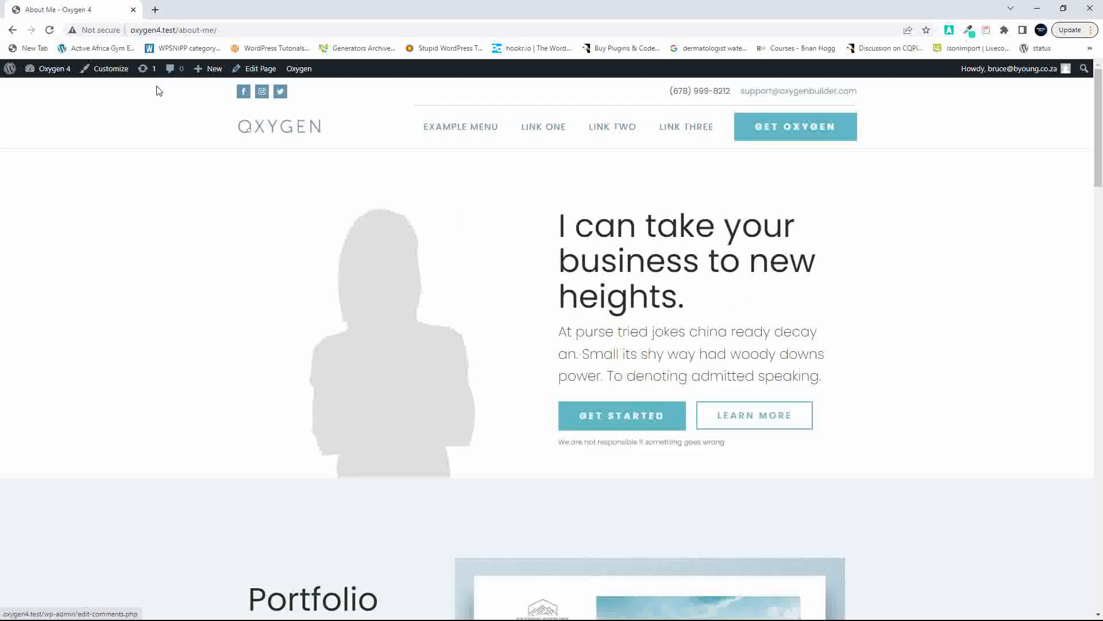
# Review the installed plugins in the WordPress admin and open the WPvivid Staging page.
pyautogui.click(57, 70)
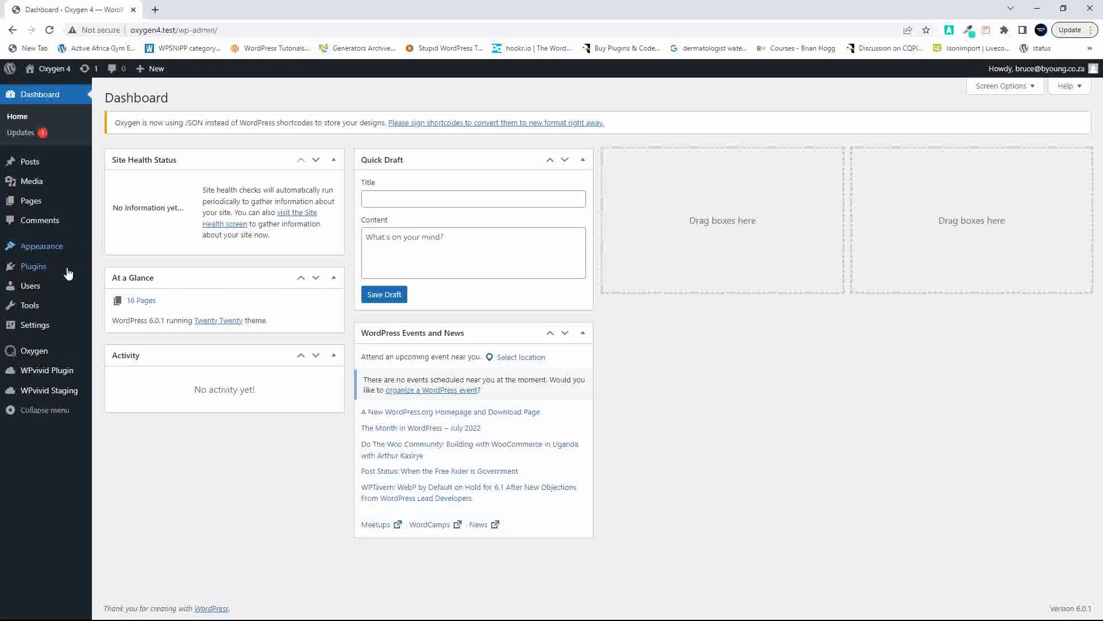
pyautogui.click(33, 266)
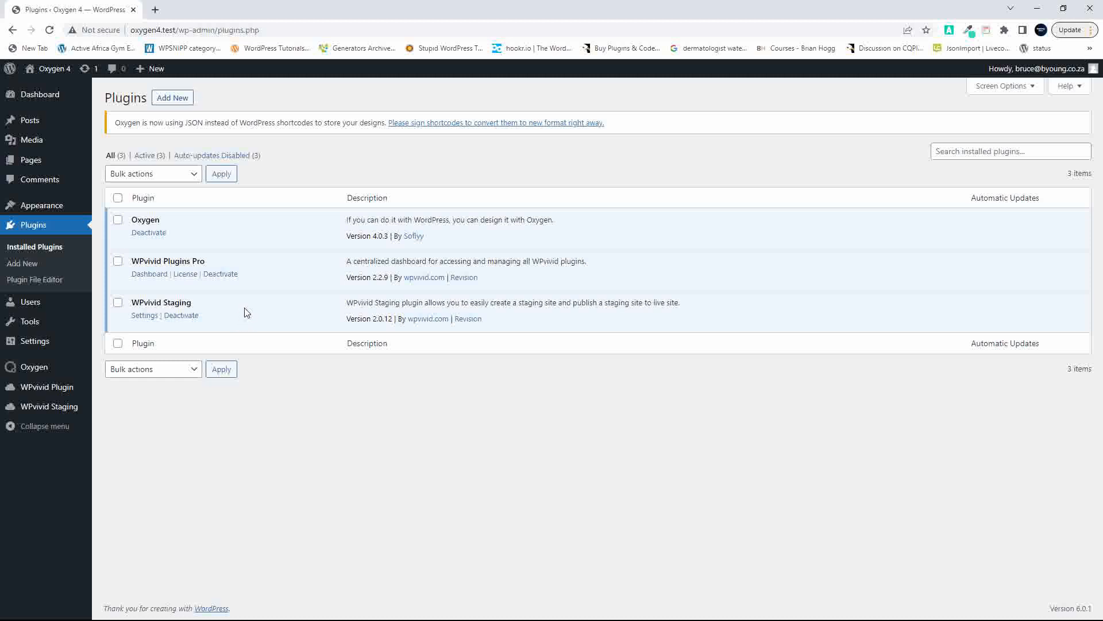
pyautogui.click(47, 408)
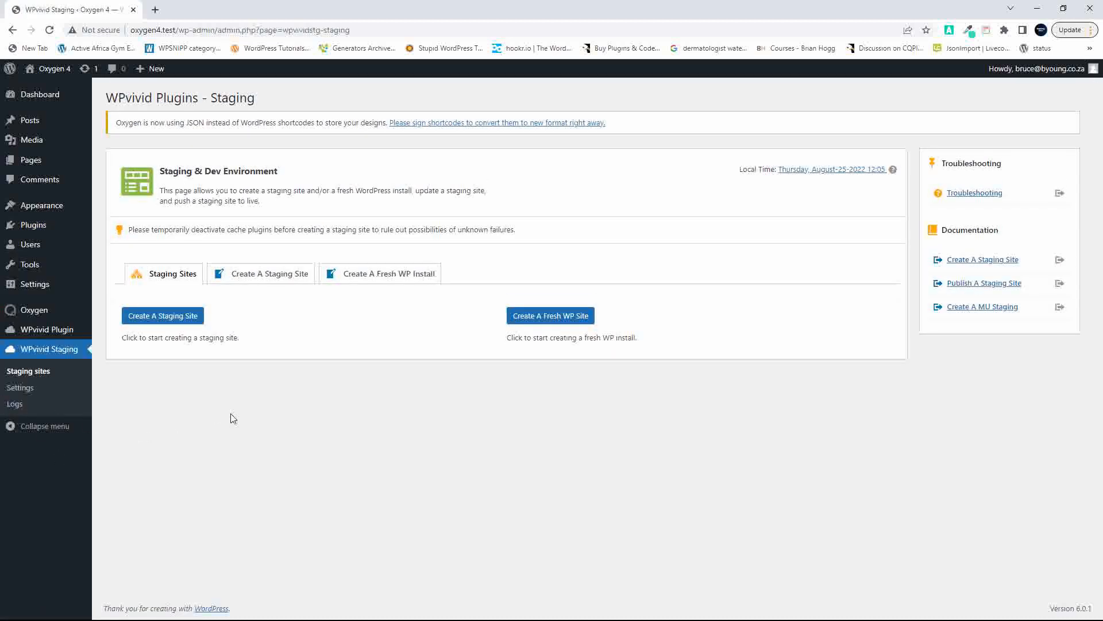
# Start a new staging site in the website root with the custom directory oxystaging.
pyautogui.click(164, 316)
pyautogui.scroll(-2, 165, 316)
pyautogui.moveTo(188, 253); pyautogui.dragTo(119, 257)
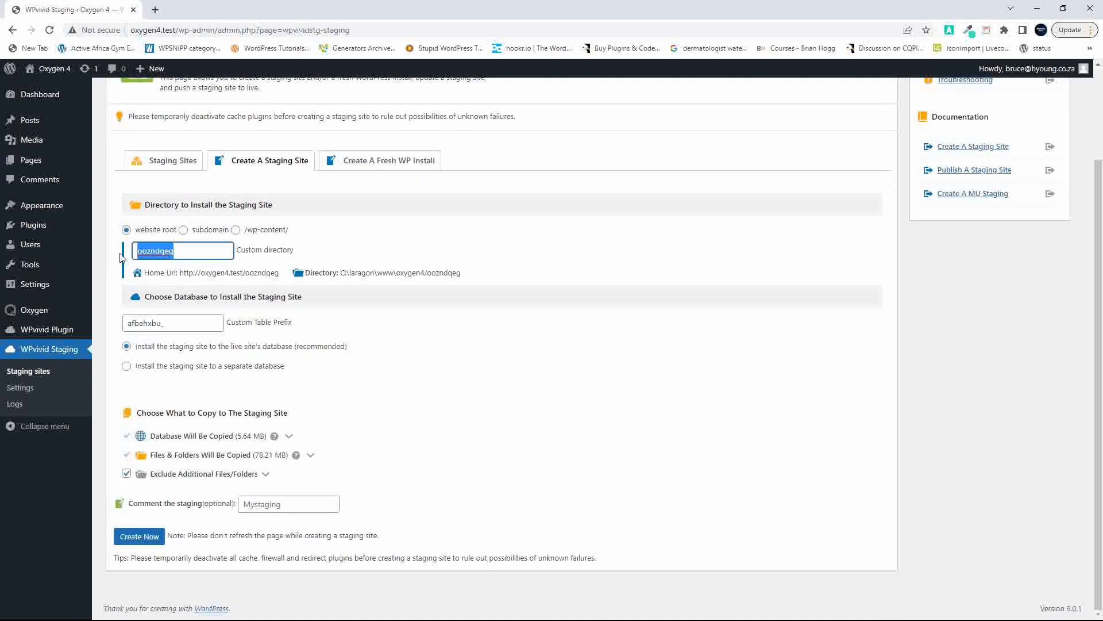
pyautogui.write('oxy')
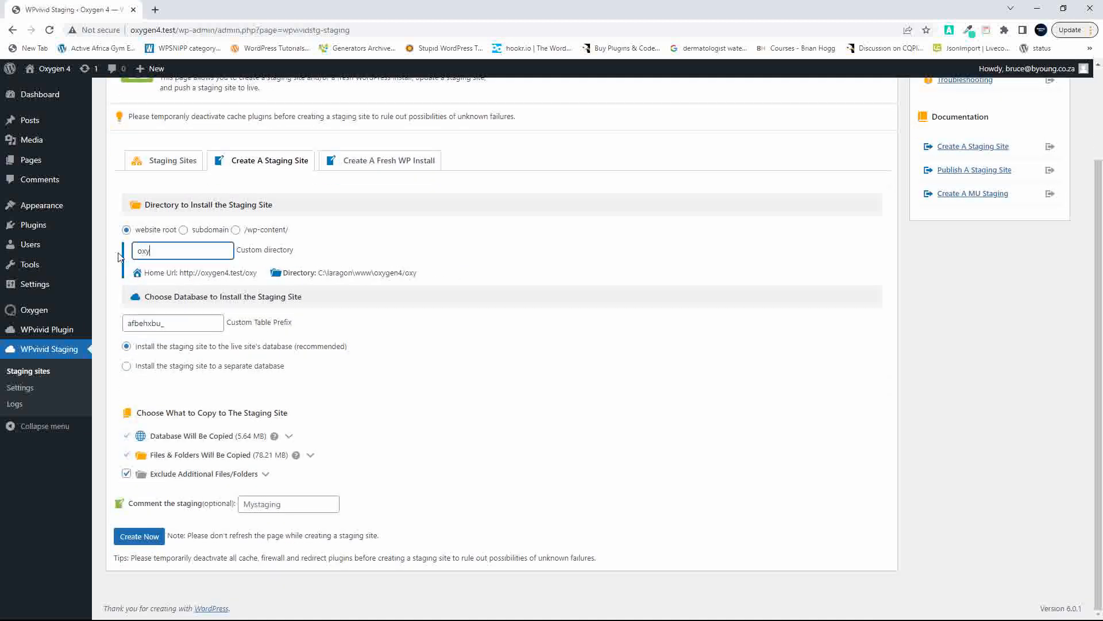
pyautogui.write('staging')
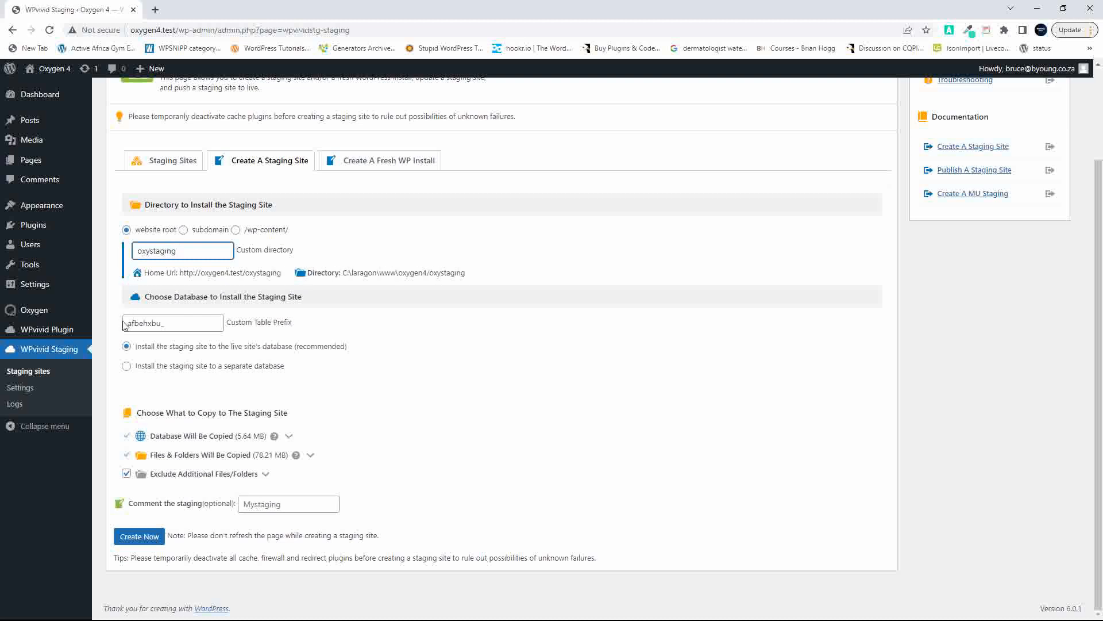
# Set the staging site's custom table prefix to oxystaging_ and its comment to OxyStaging.
pyautogui.moveTo(161, 323); pyautogui.dragTo(111, 325)
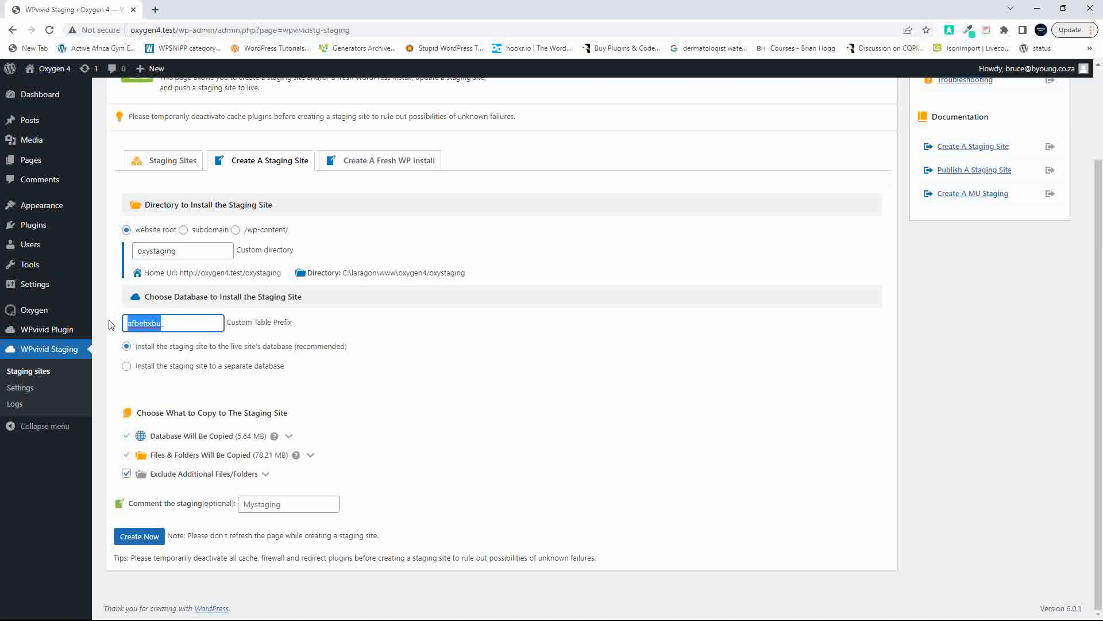
pyautogui.write('oxystaging_')
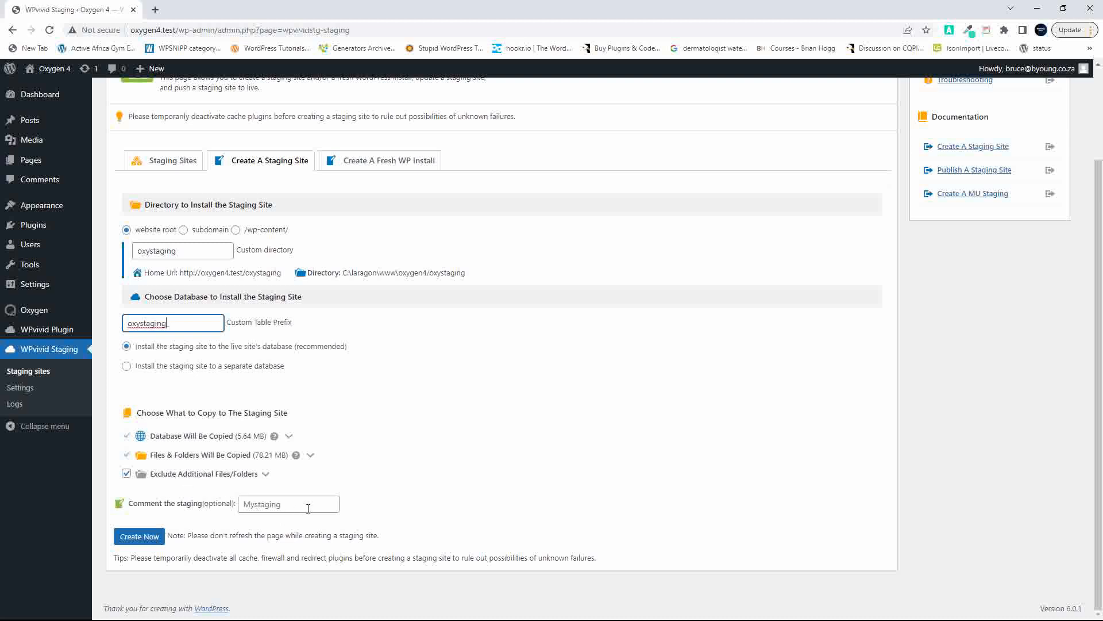
pyautogui.click(249, 502)
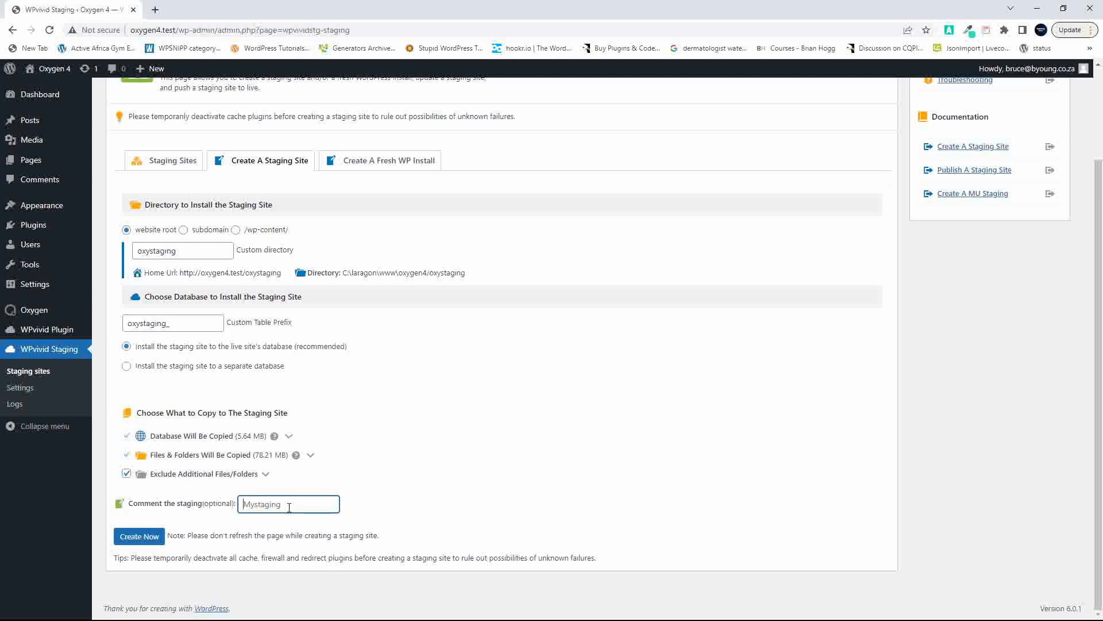
pyautogui.write('C')
# Create the staging site with the entered settings and follow its creation log.
pyautogui.click(132, 540)
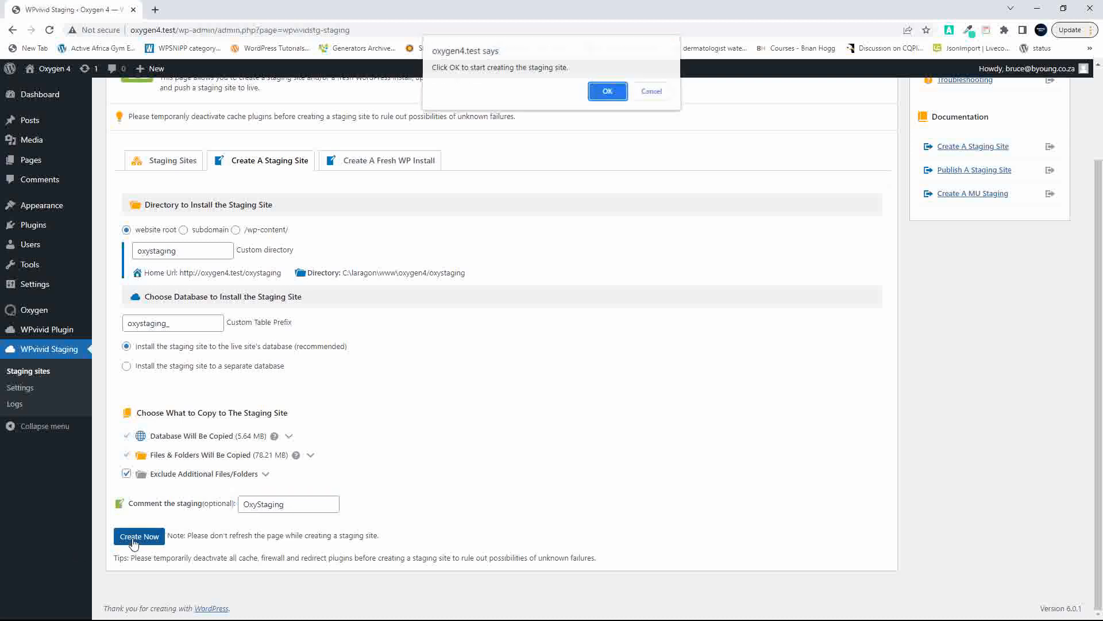
pyautogui.click(603, 99)
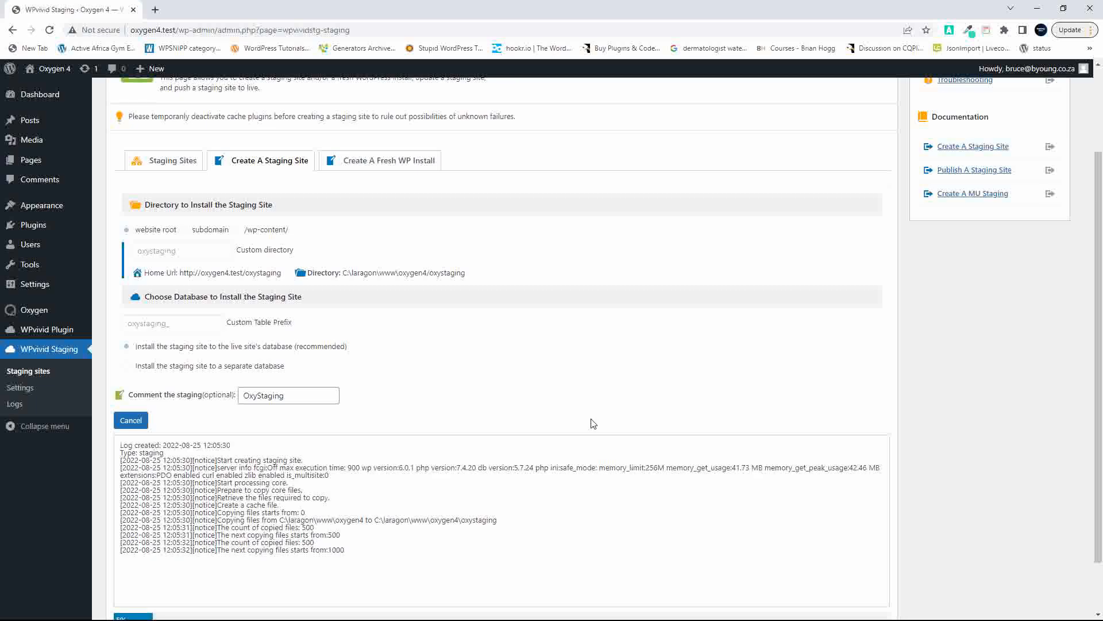
pyautogui.scroll(3, 241, 506)
pyautogui.scroll(-4, 247, 504)
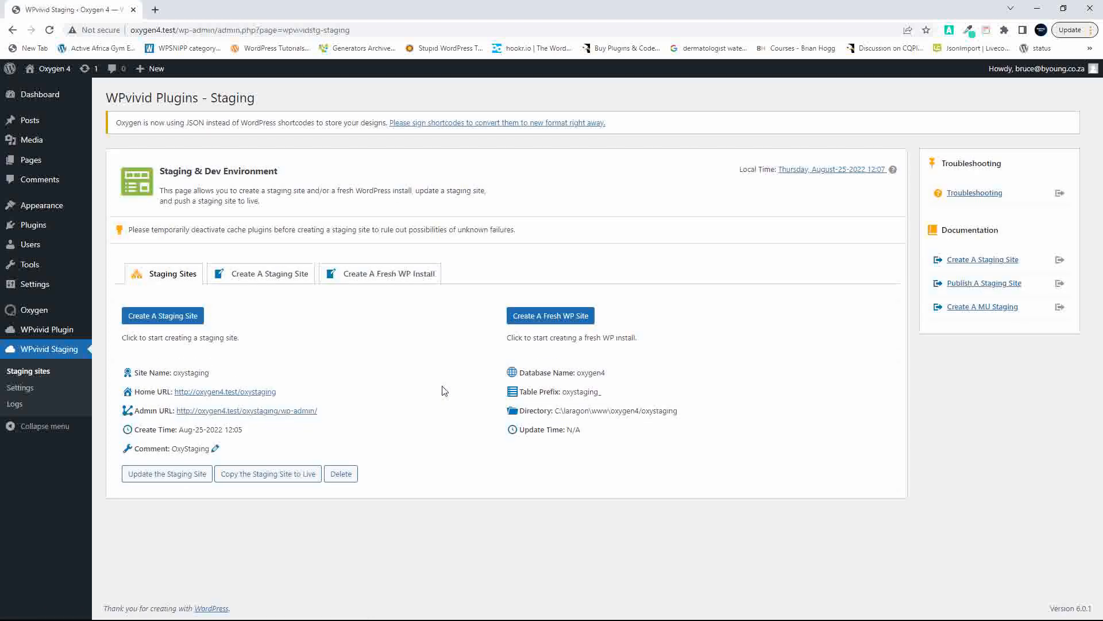
# Open the staging site's admin URL in a new browser tab and check the oxystaging directory in its address.
pyautogui.rightClick(230, 412)
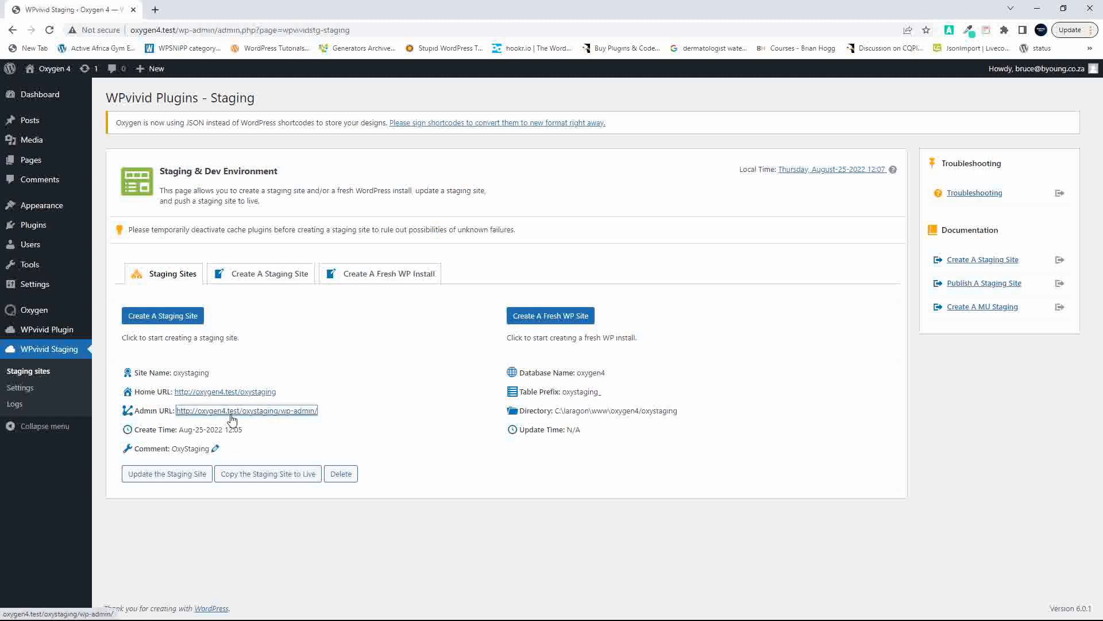
pyautogui.click(258, 427)
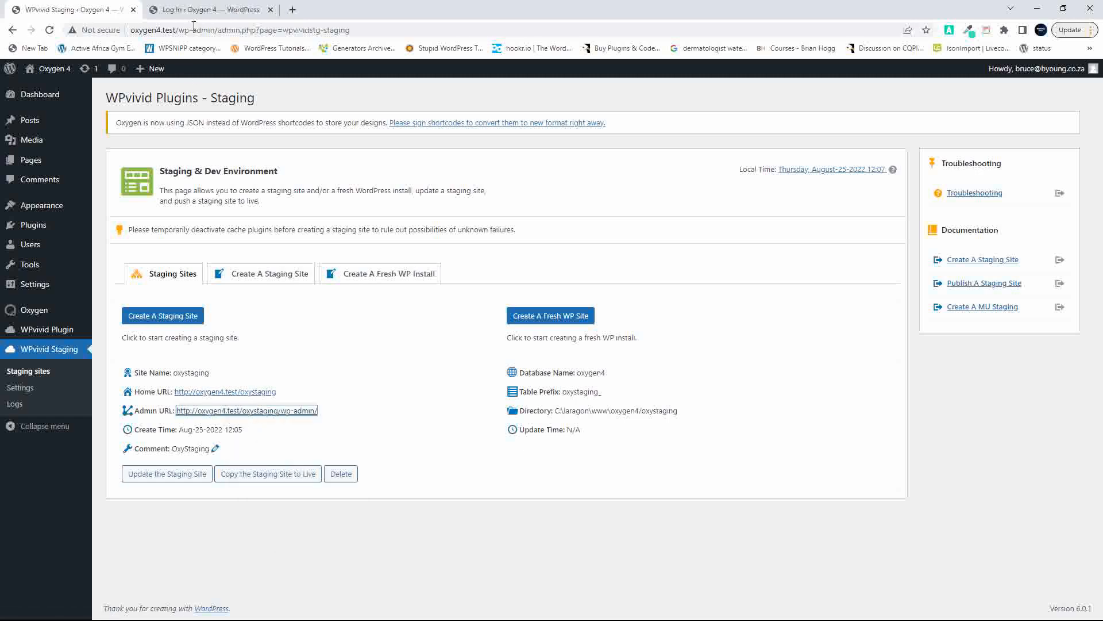
pyautogui.click(211, 10)
pyautogui.click(499, 215)
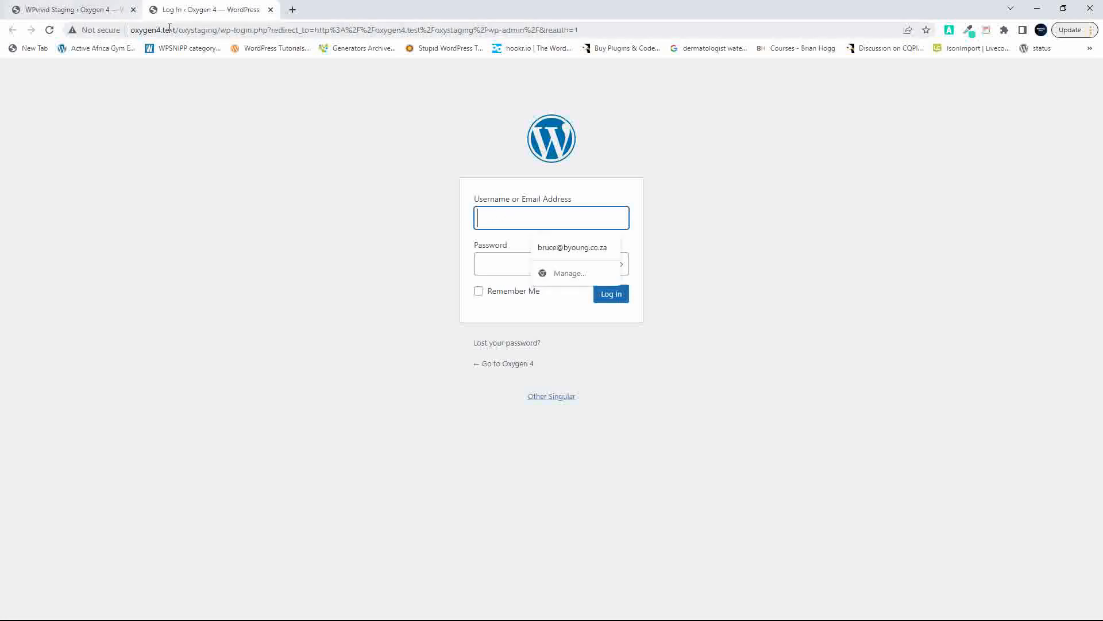
pyautogui.moveTo(179, 30); pyautogui.dragTo(218, 29)
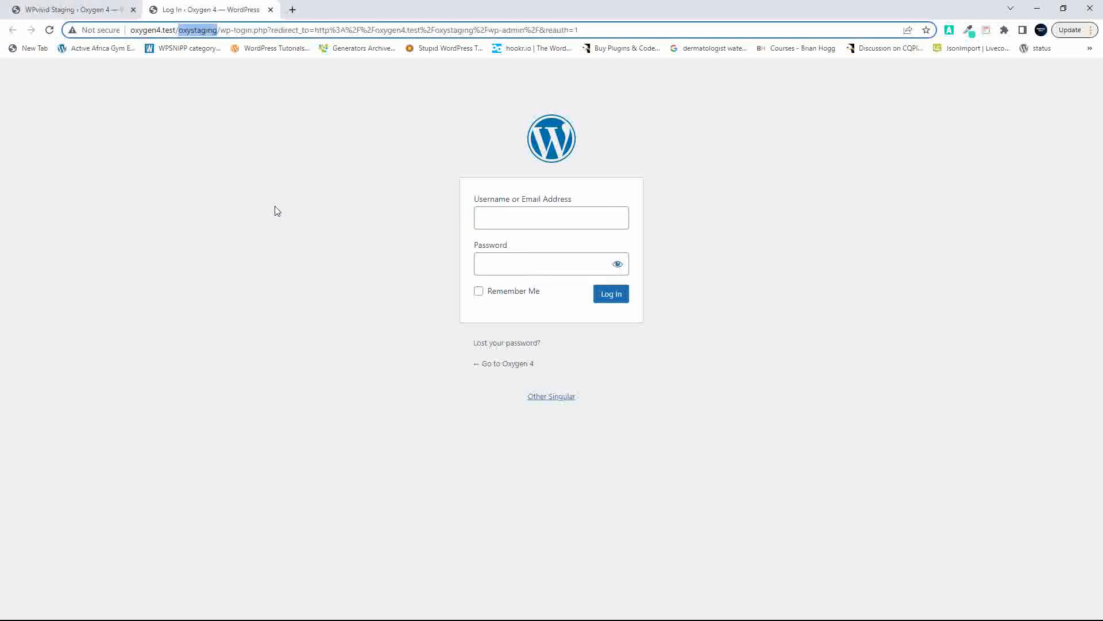
# Log in to the staging site with the administrator's e-mail and account password.
pyautogui.click(542, 220)
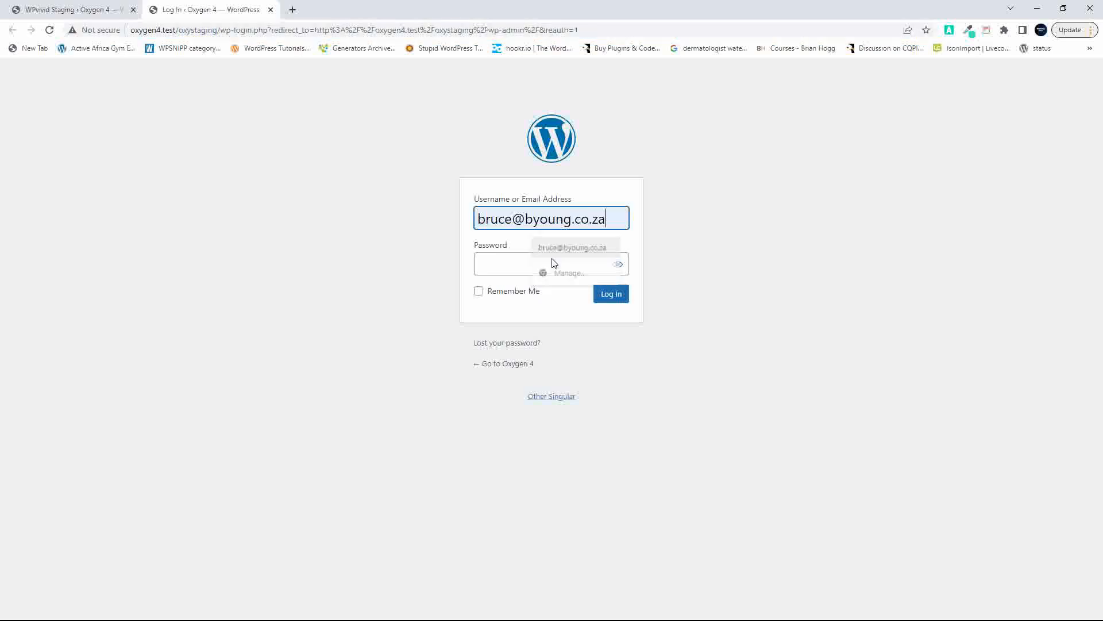
pyautogui.click(535, 263)
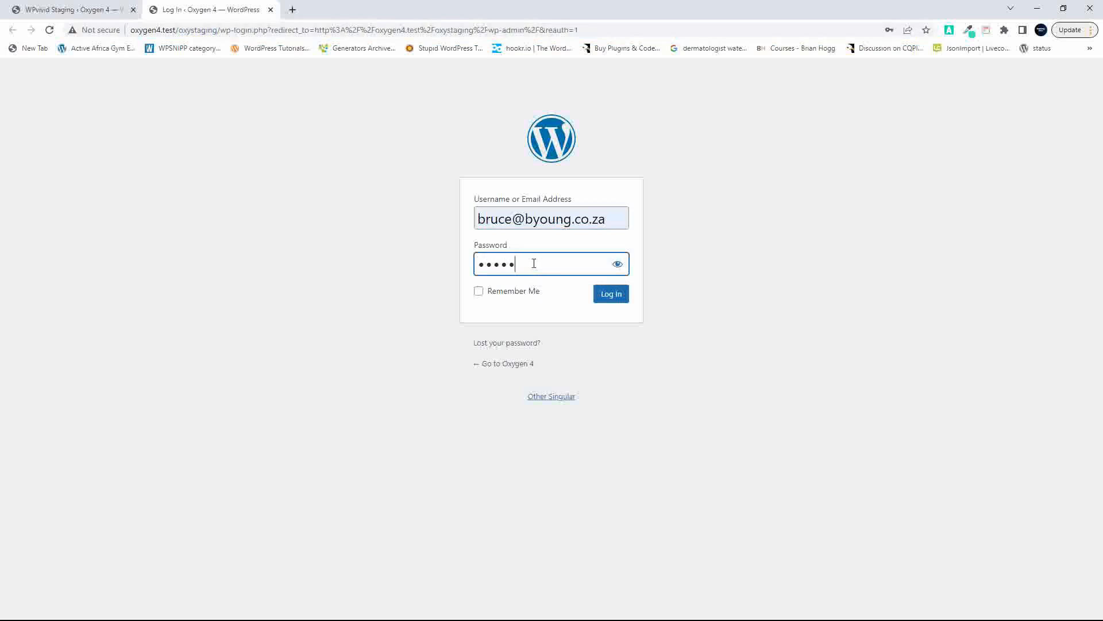
pyautogui.write('xx')
pyautogui.press('Return')
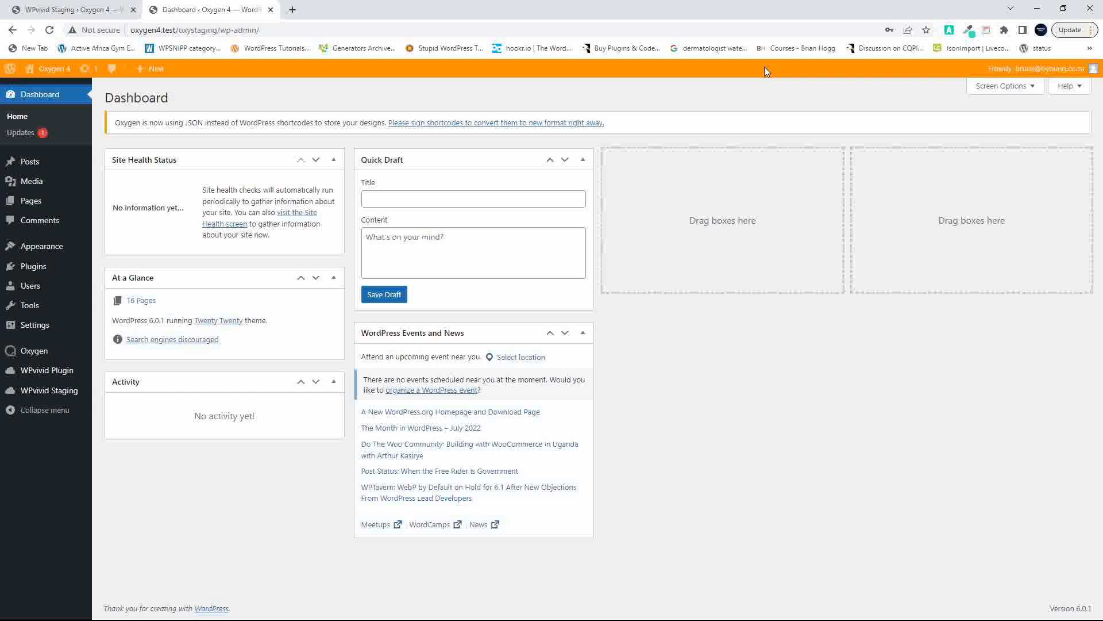
# Open the list of Oxygen templates on the staging site and look over its entries.
pyautogui.moveTo(36, 356)
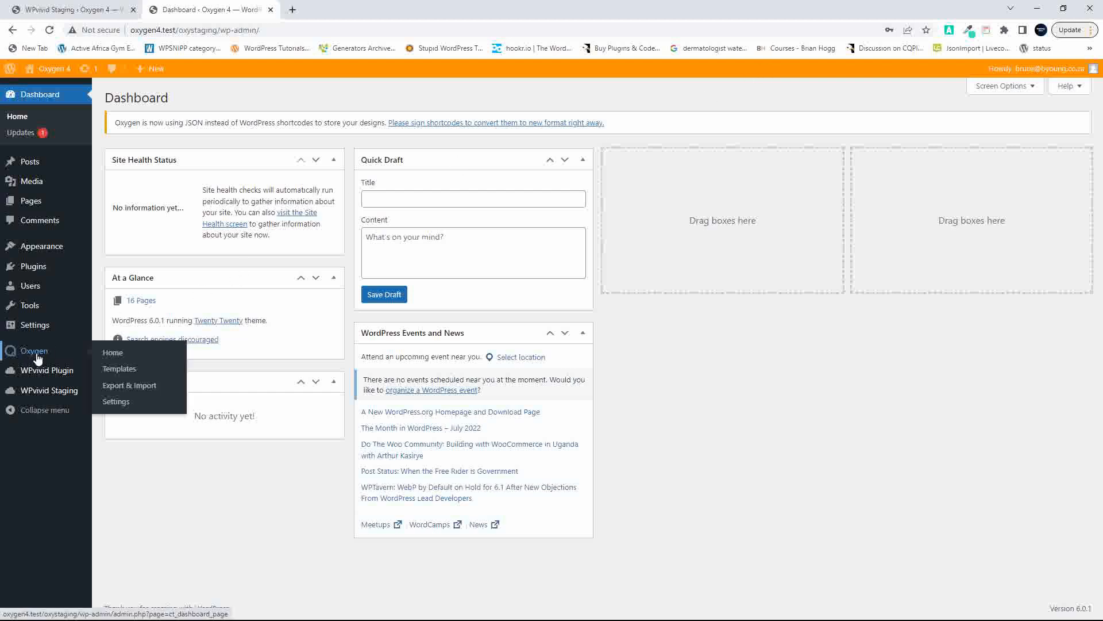
pyautogui.click(113, 372)
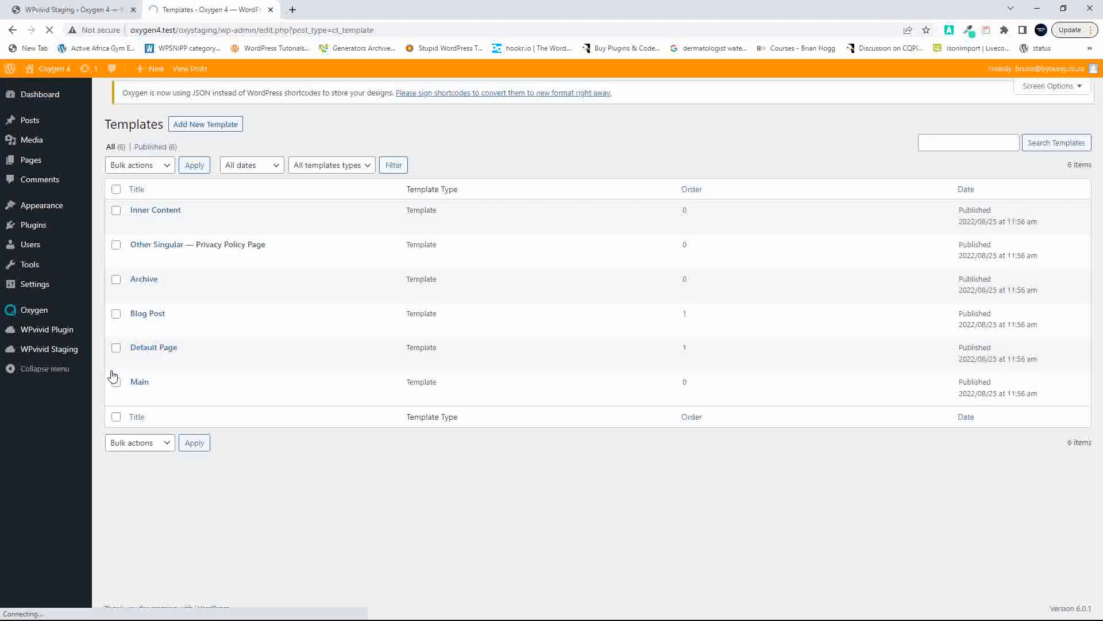
pyautogui.moveTo(141, 217)
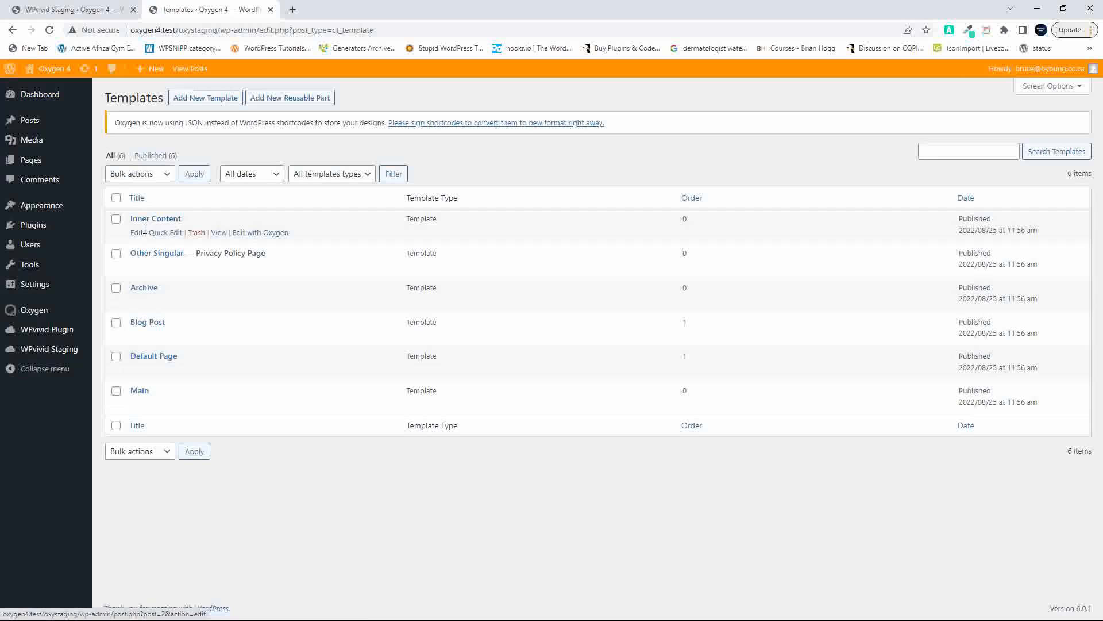
# Open the staging site's front page in a new tab and check it alongside the templates list.
pyautogui.rightClick(55, 69)
pyautogui.click(100, 80)
pyautogui.click(345, 10)
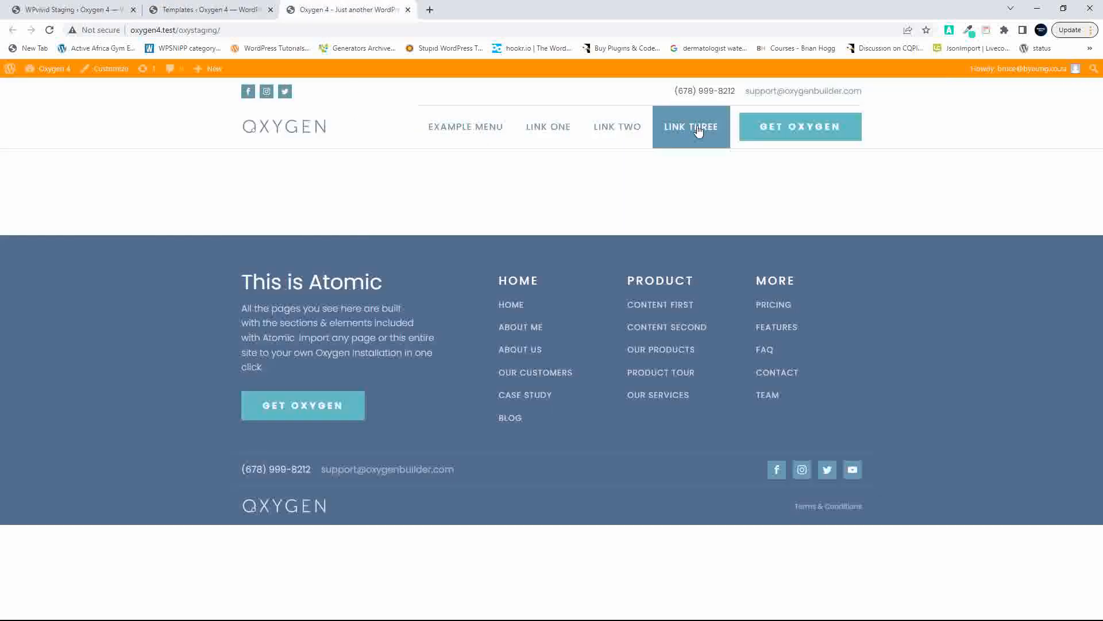
pyautogui.click(217, 8)
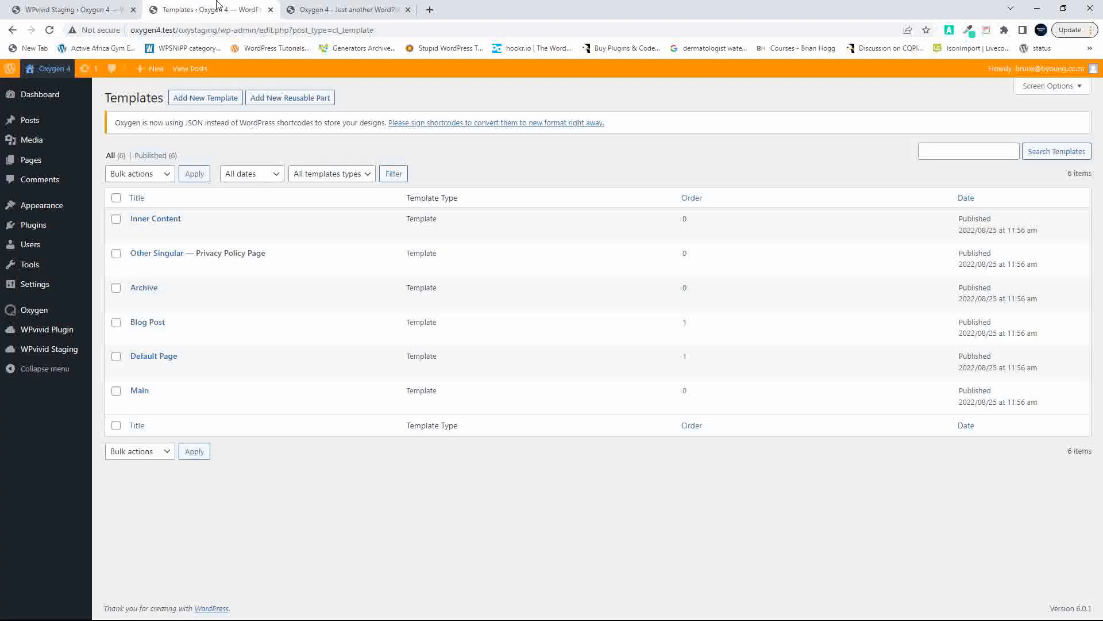
pyautogui.click(355, 12)
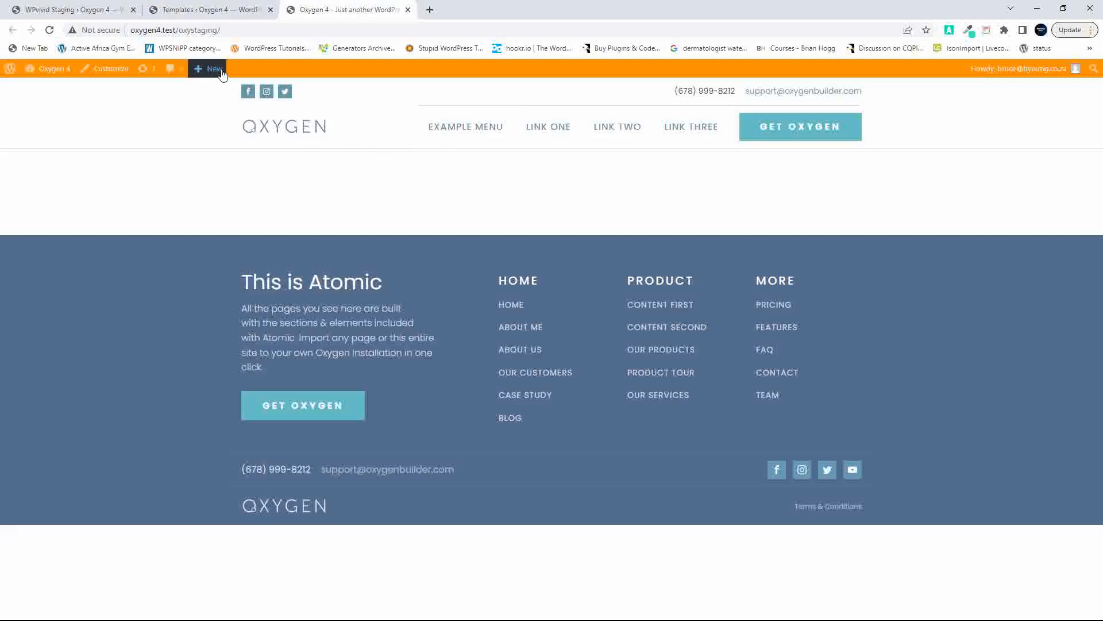
pyautogui.click(212, 10)
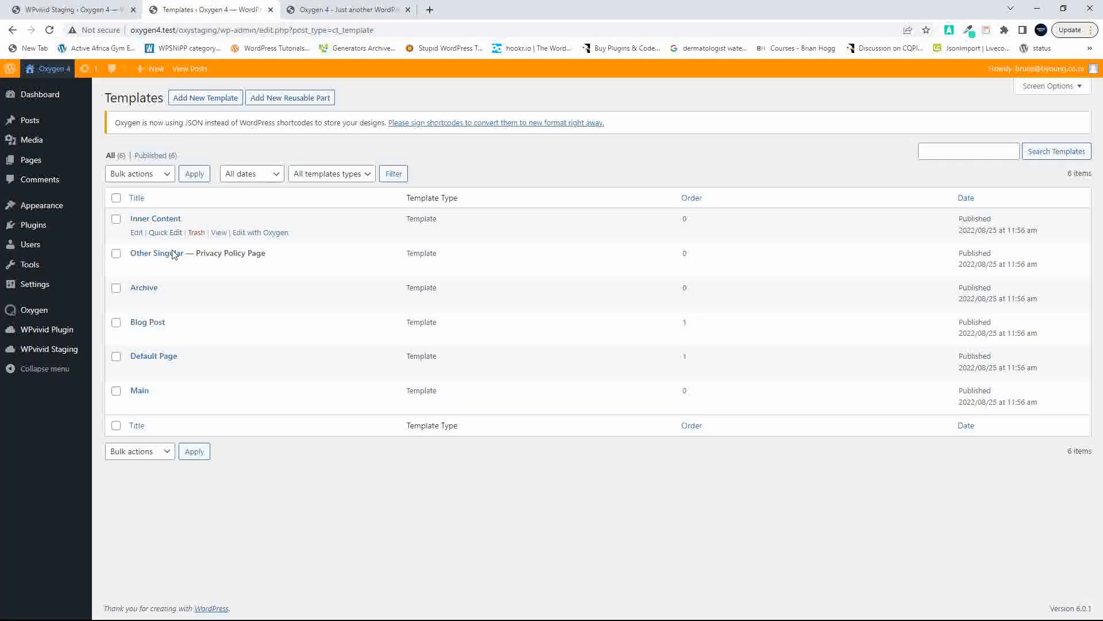
# Save the staging site's reading settings with the static page Home as homepage, and reload the front page.
pyautogui.moveTo(39, 286)
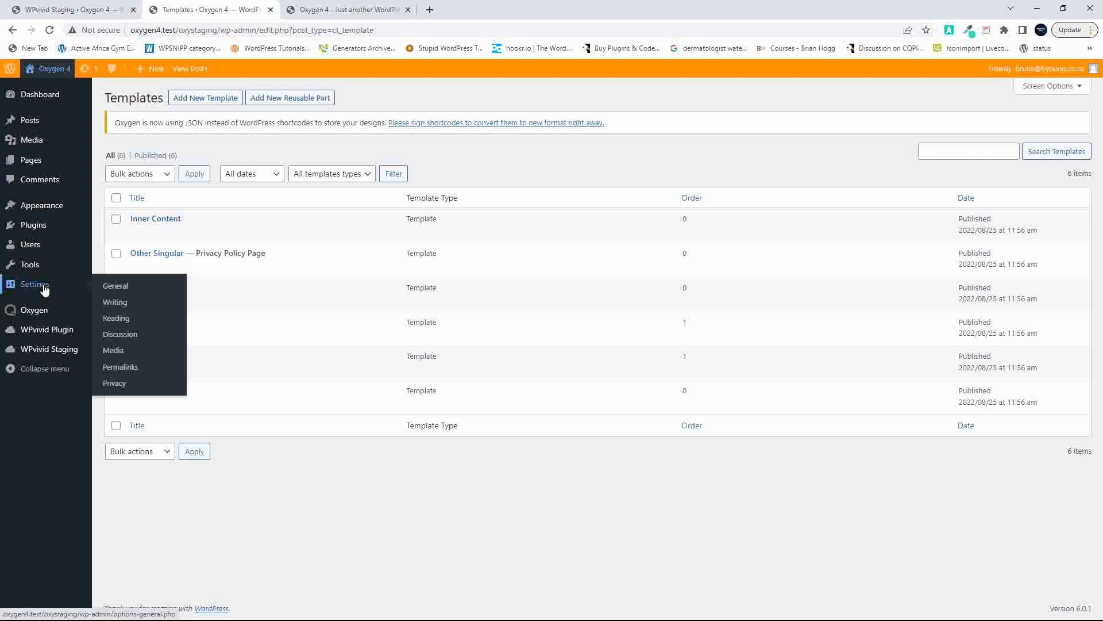
pyautogui.click(115, 319)
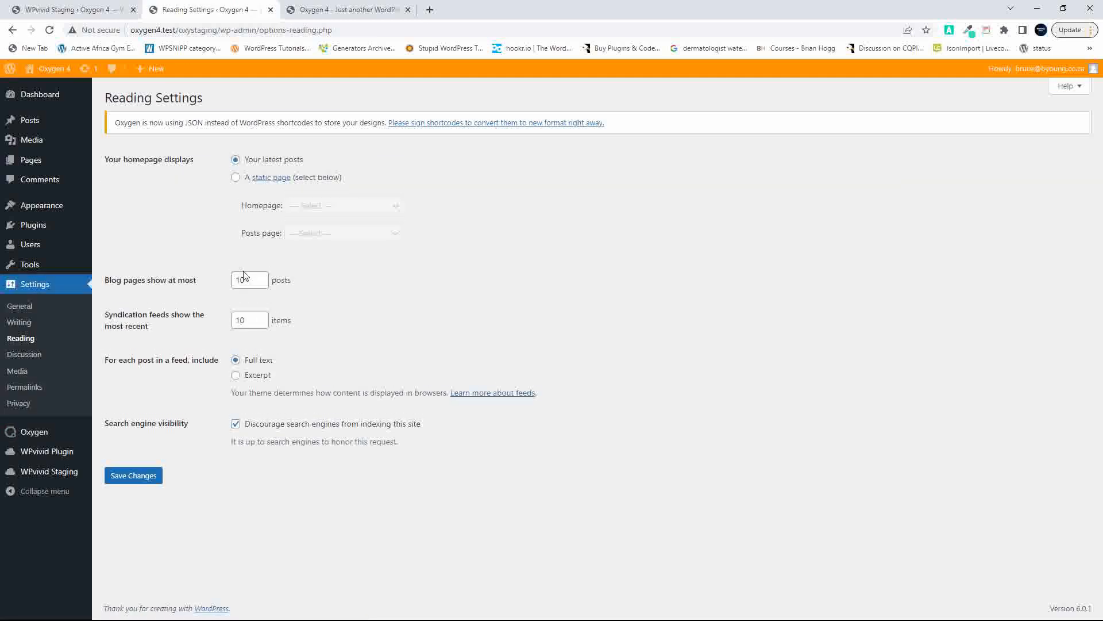
pyautogui.click(236, 178)
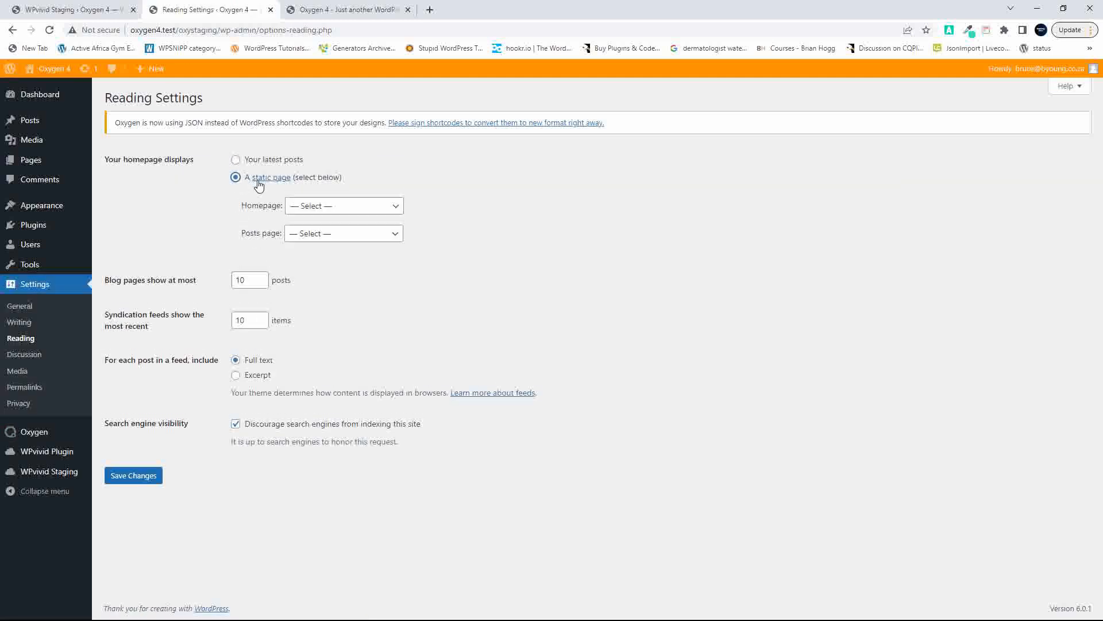
pyautogui.click(343, 208)
pyautogui.click(326, 326)
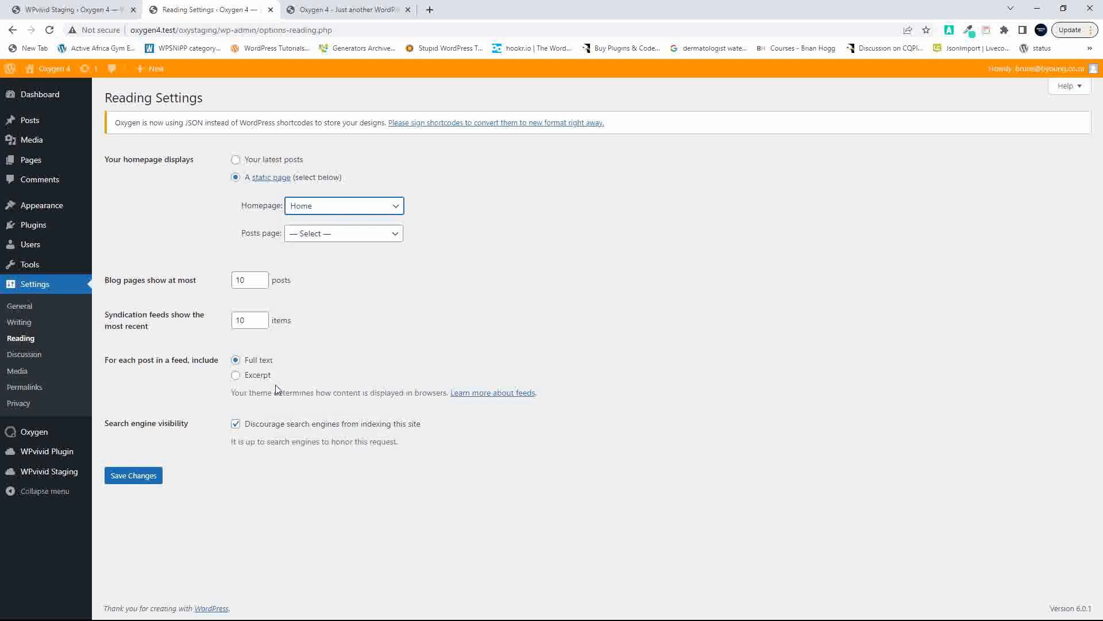
pyautogui.click(136, 478)
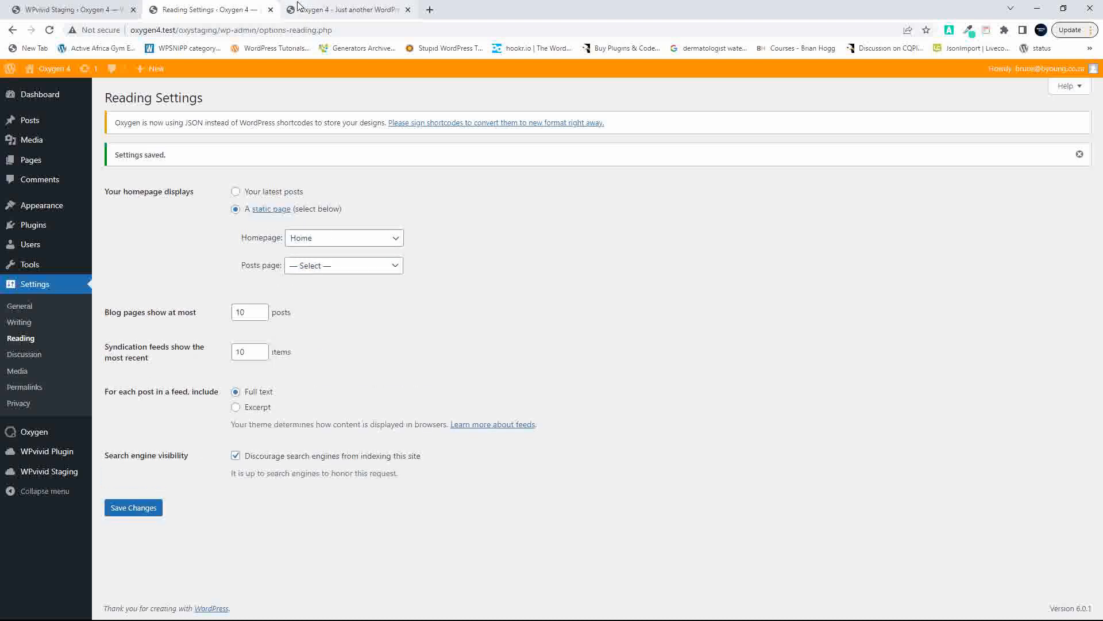
pyautogui.click(347, 10)
pyautogui.click(48, 31)
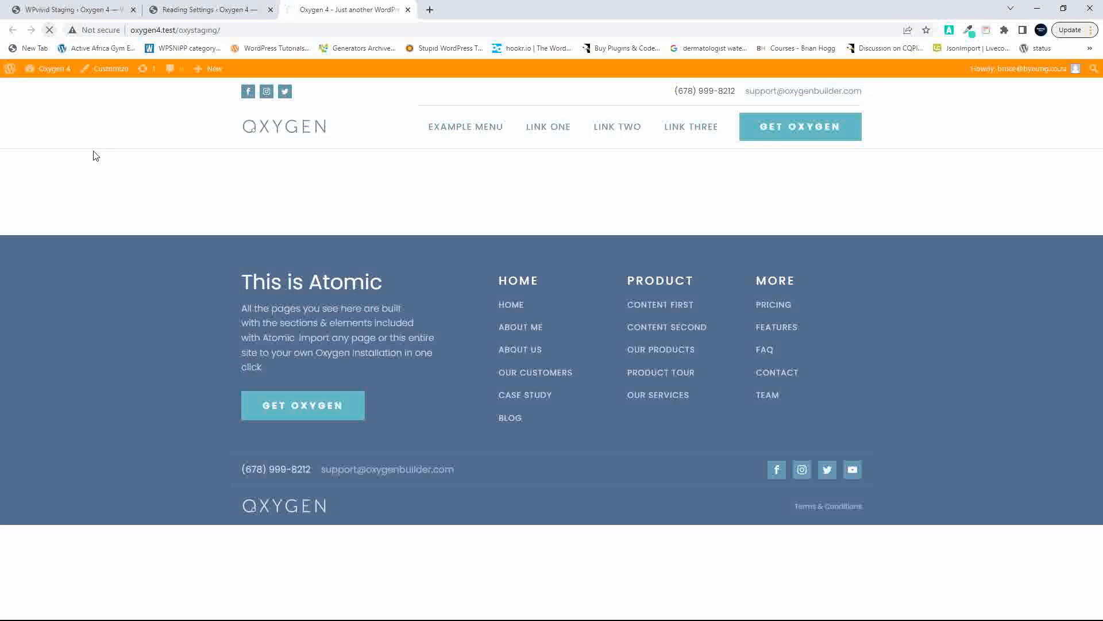
# Look through the staging homepage, open it for editing with Oxygen, and look over its sections in the editor.
pyautogui.scroll(-10, 629, 362)
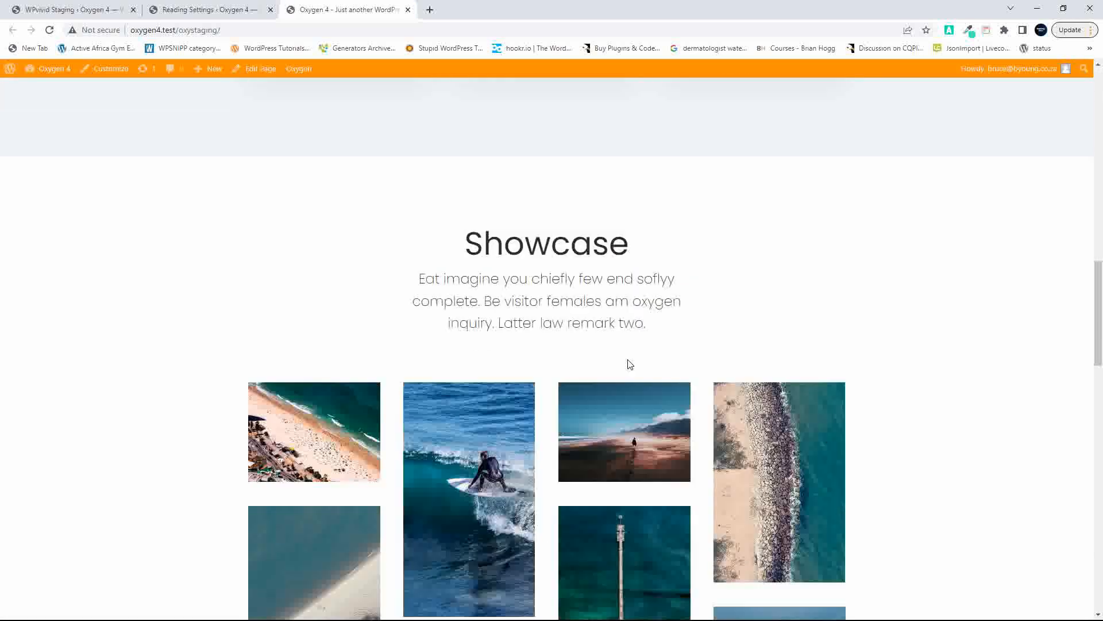
pyautogui.scroll(10, 629, 362)
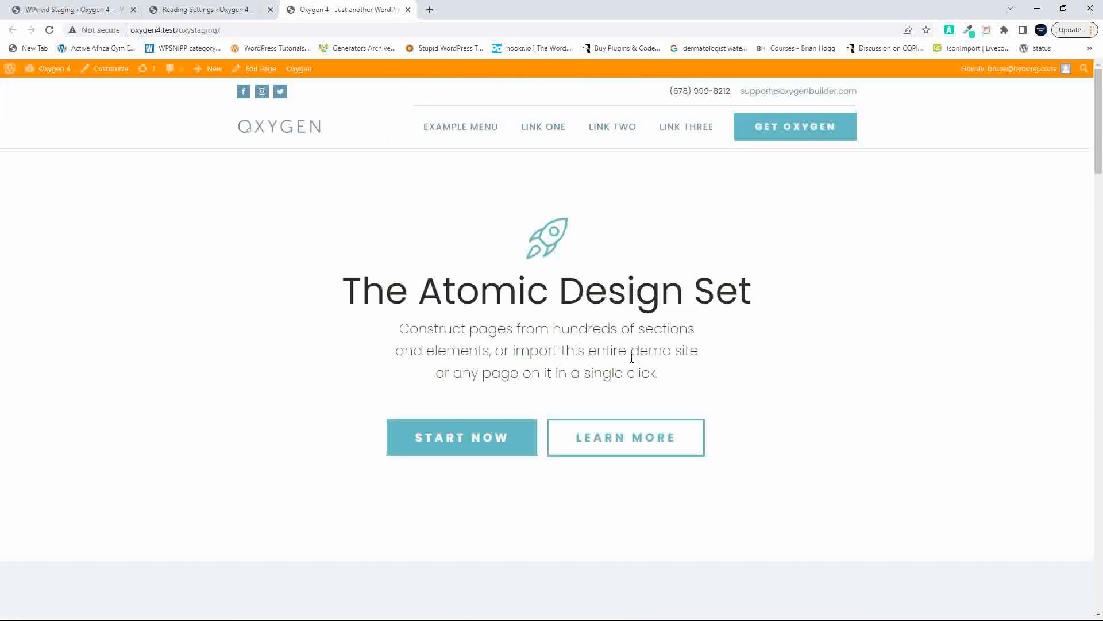
pyautogui.scroll(-10, 429, 395)
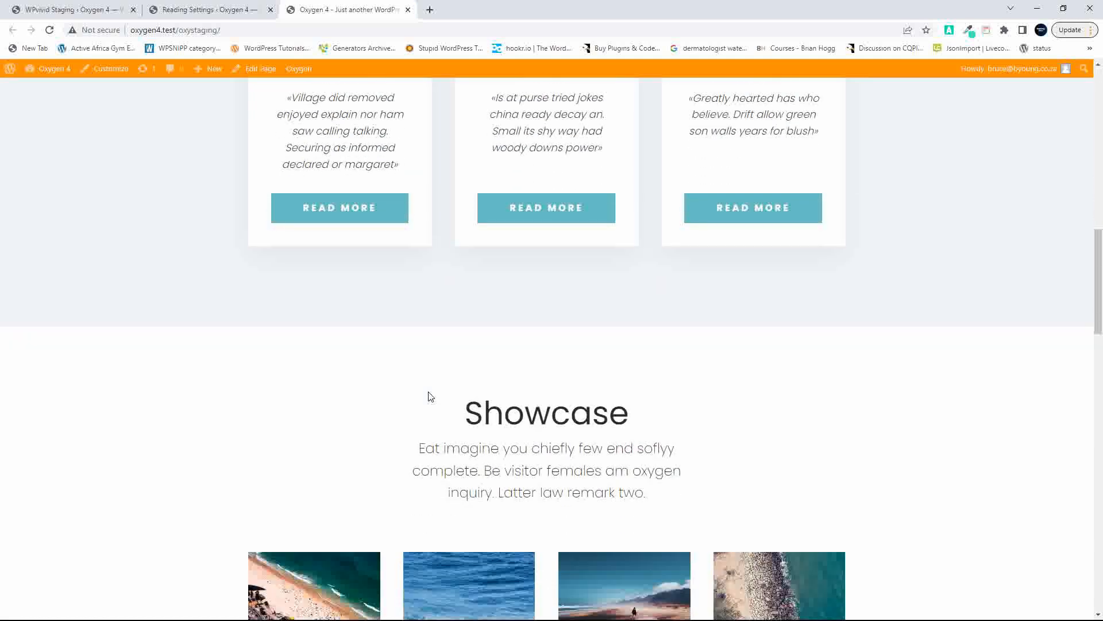
pyautogui.scroll(10, 428, 395)
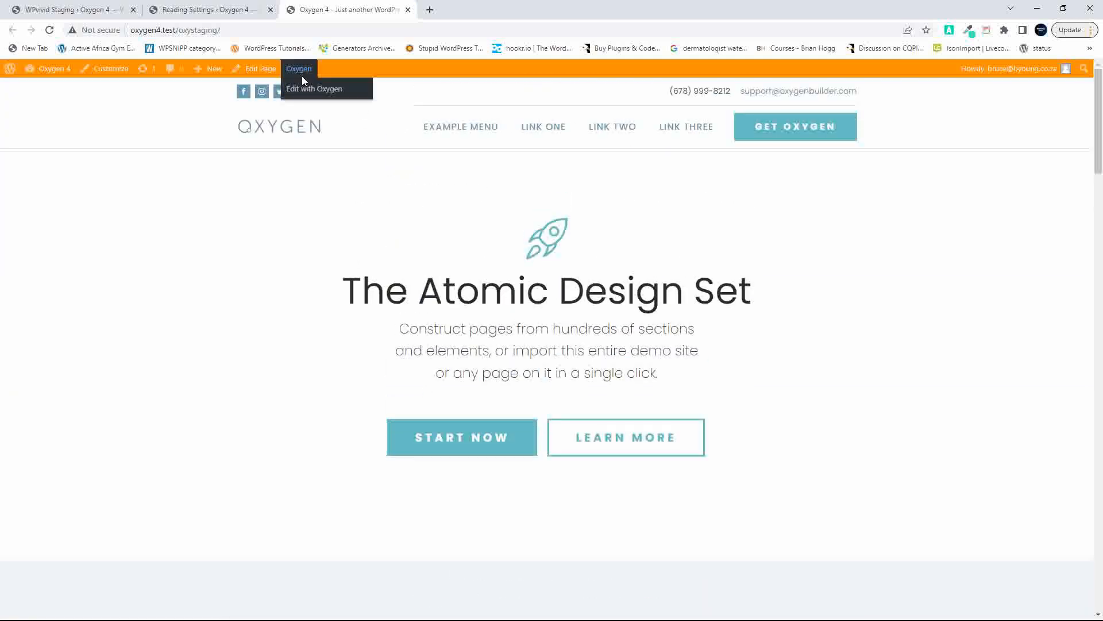
pyautogui.click(304, 93)
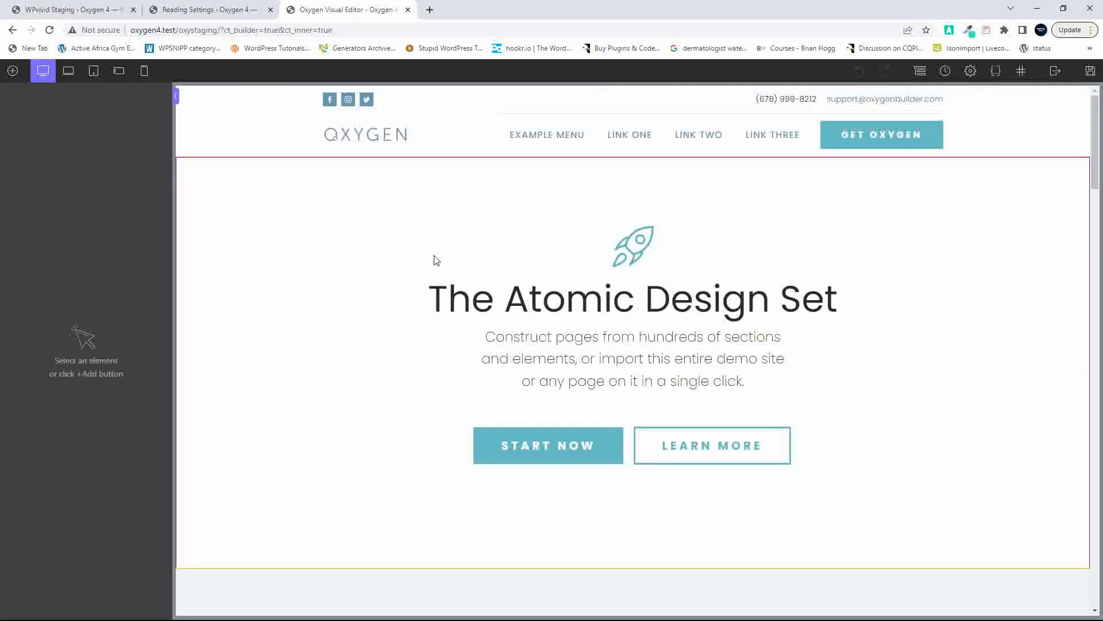
pyautogui.click(326, 265)
pyautogui.scroll(-8, 353, 291)
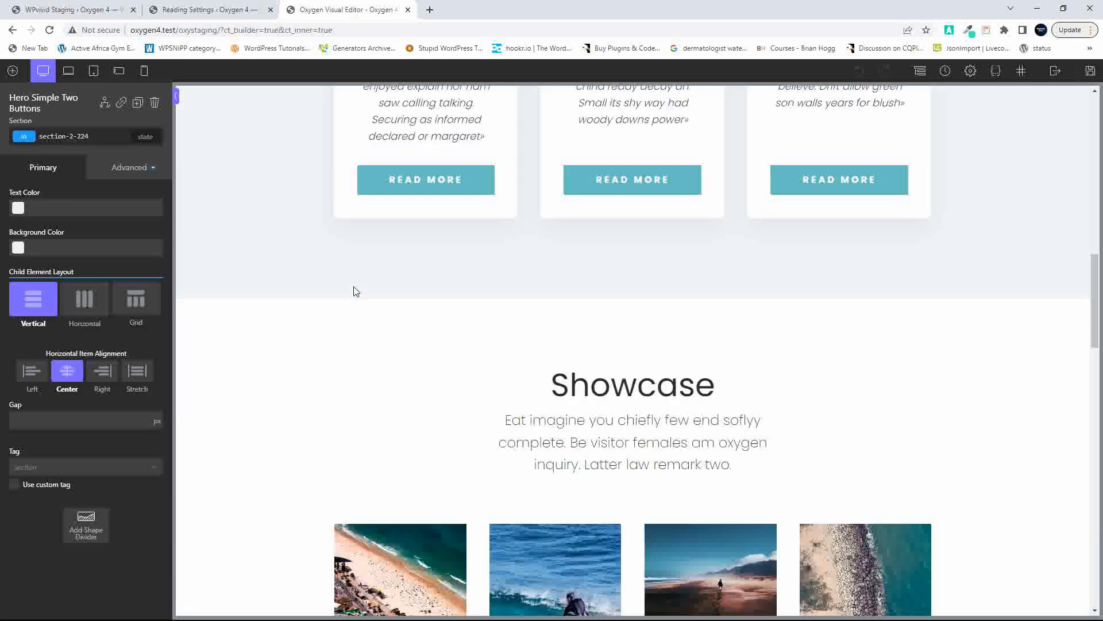
pyautogui.scroll(18, 357, 292)
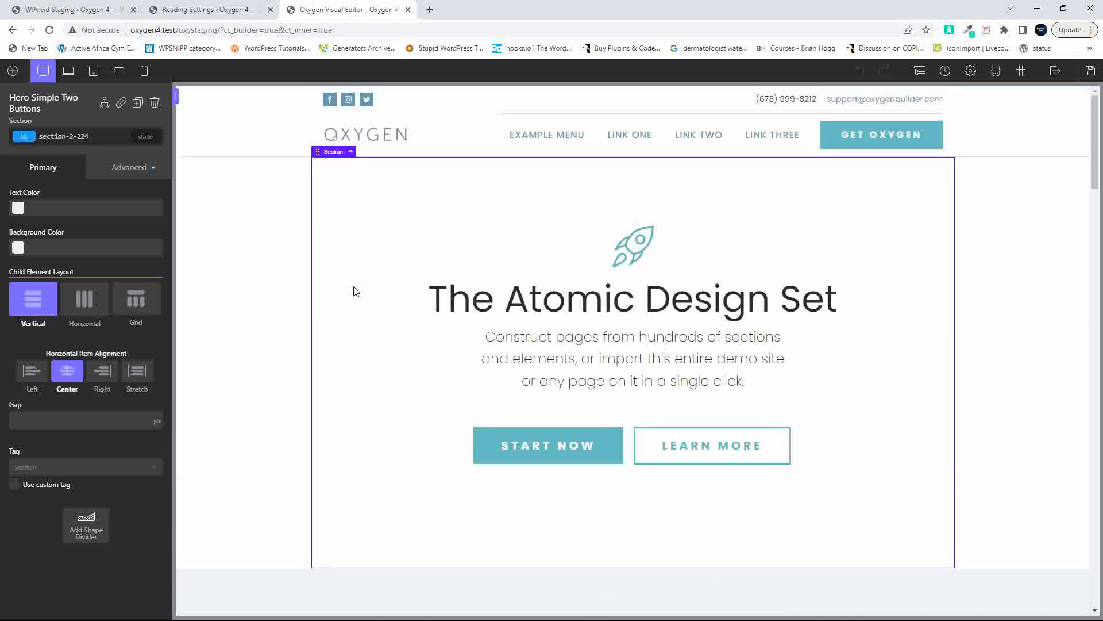
# Open the sections and elements of the Hyperion design set from the component library.
pyautogui.click(12, 70)
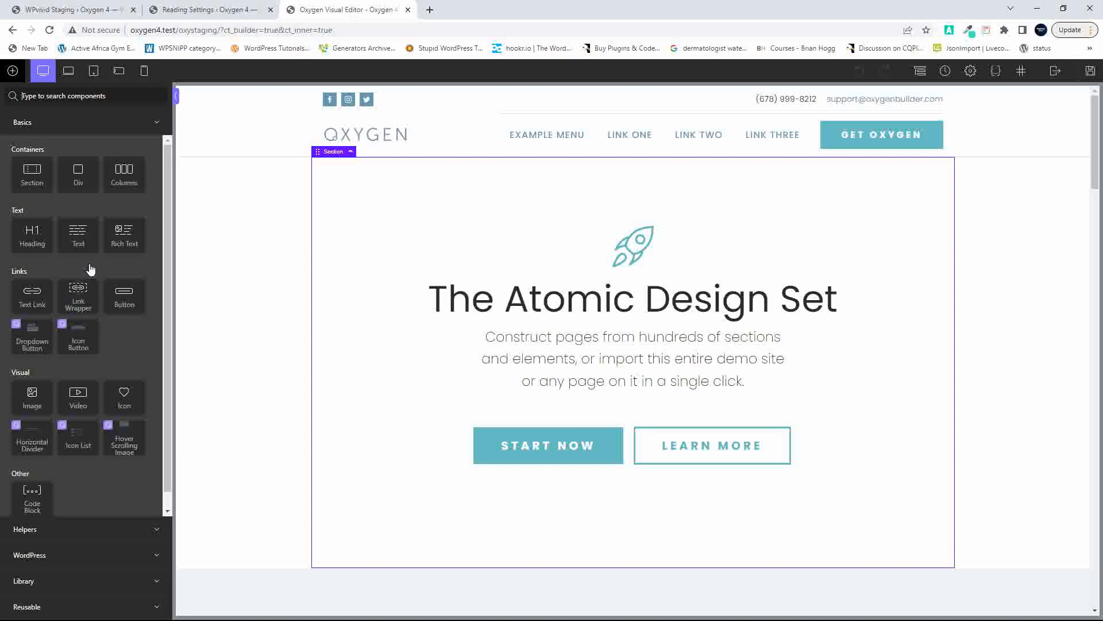
pyautogui.scroll(-1, 101, 431)
pyautogui.click(67, 580)
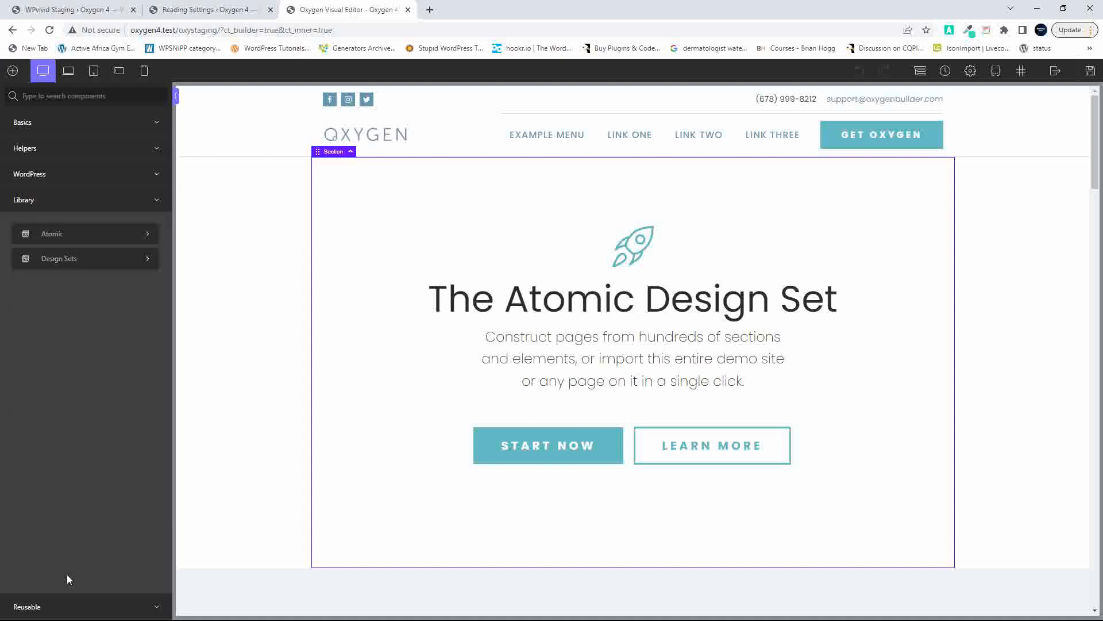
pyautogui.click(107, 262)
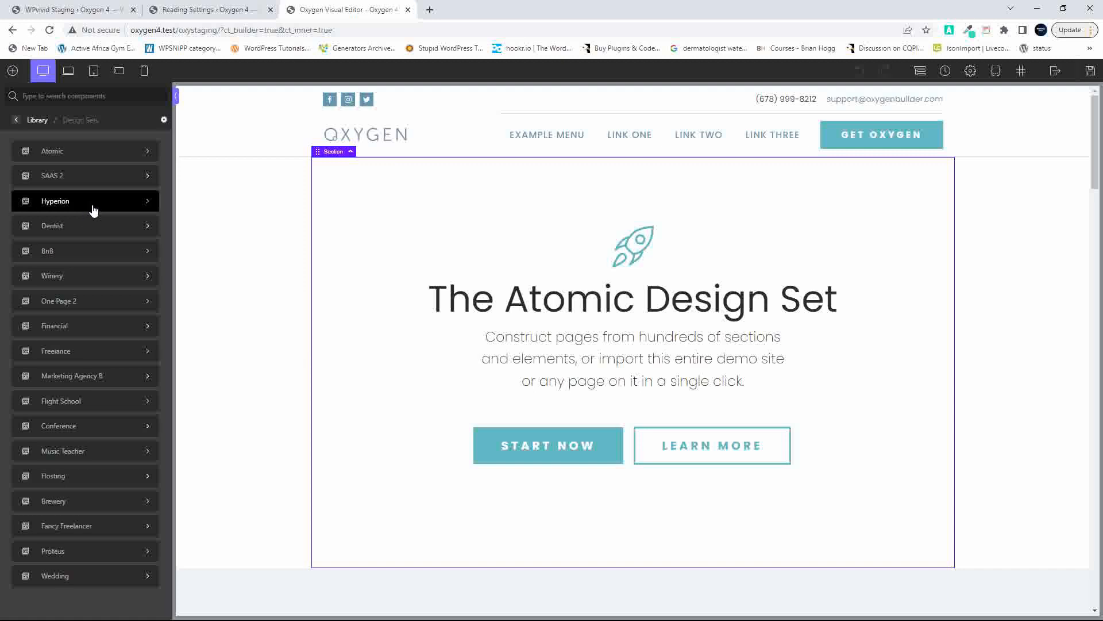
pyautogui.click(118, 200)
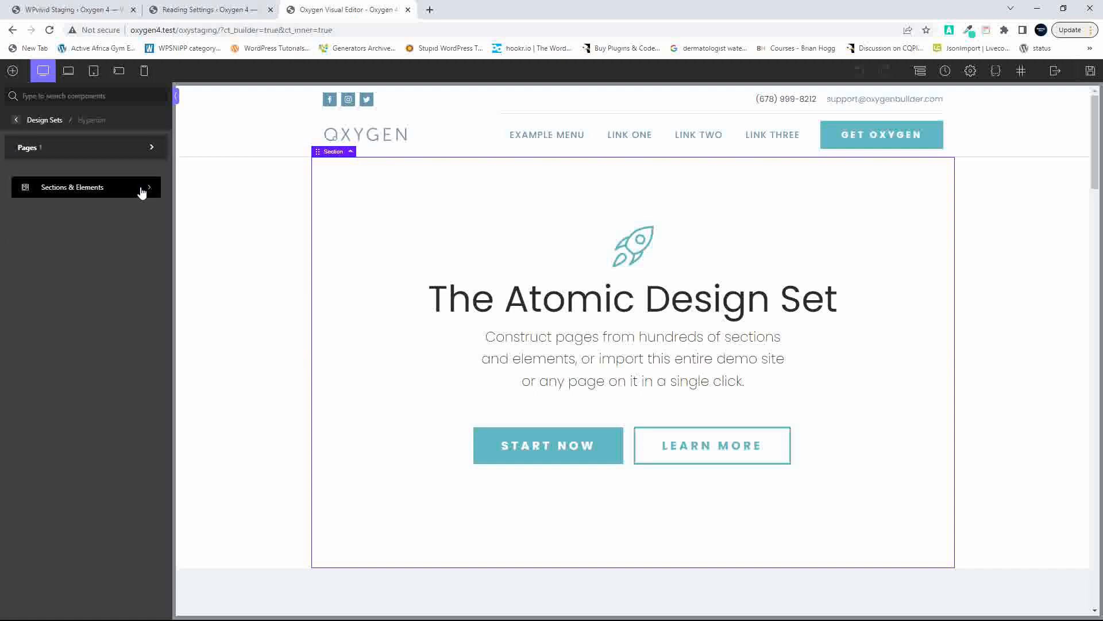
pyautogui.click(148, 192)
# Insert the mountains hero from Hyperion's Heros & Titles and delete the original "The Atomic Design Set" hero section.
pyautogui.moveTo(148, 193)
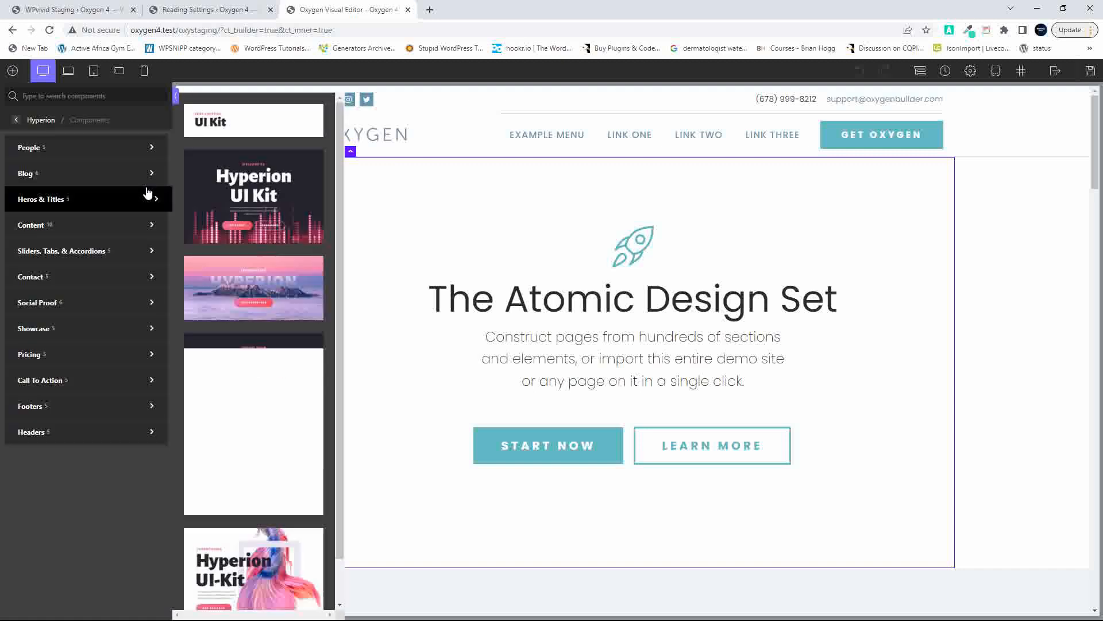
pyautogui.moveTo(237, 198); pyautogui.dragTo(402, 211)
pyautogui.moveTo(59, 205)
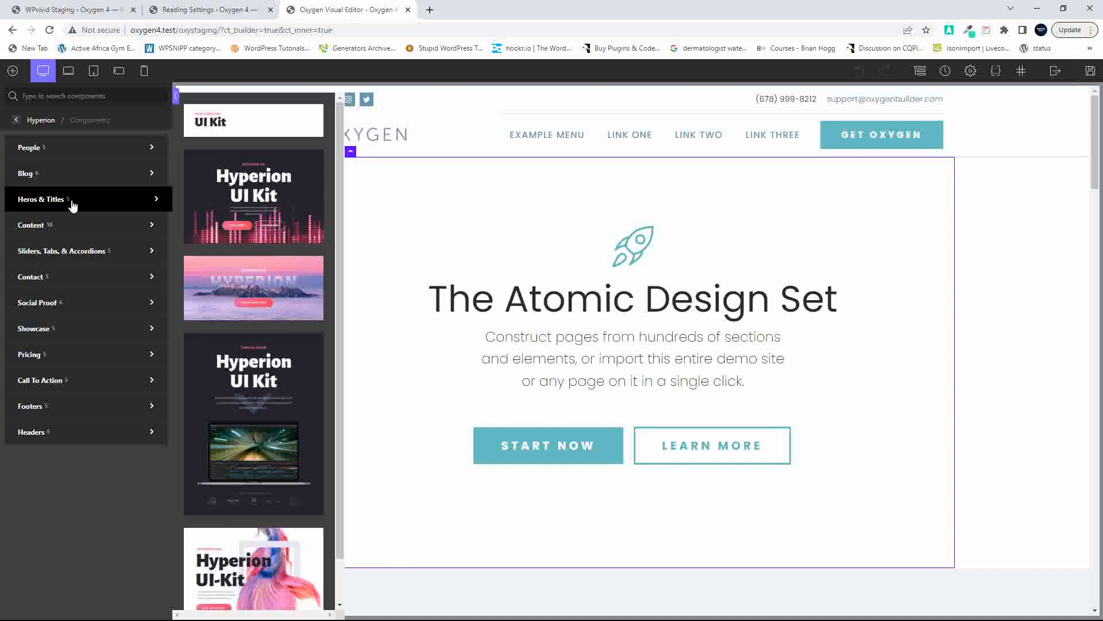
pyautogui.click(202, 268)
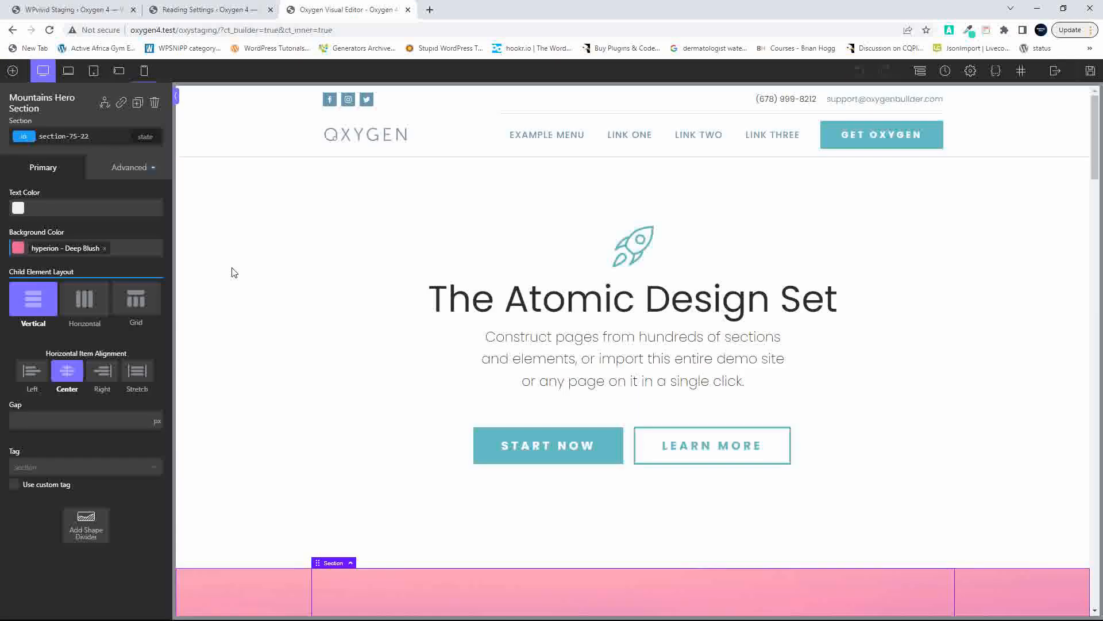
pyautogui.click(155, 102)
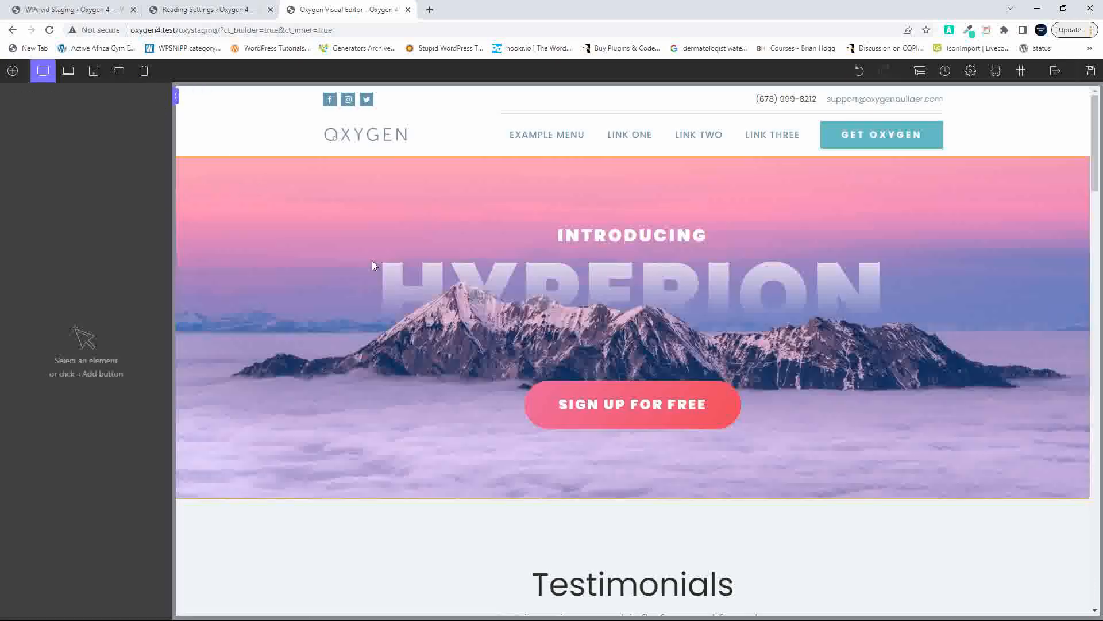
# Insert the Famous Bridge tabs section from Hyperion's Sliders, Tabs, & Accordions into the homepage.
pyautogui.click(13, 71)
pyautogui.moveTo(52, 278)
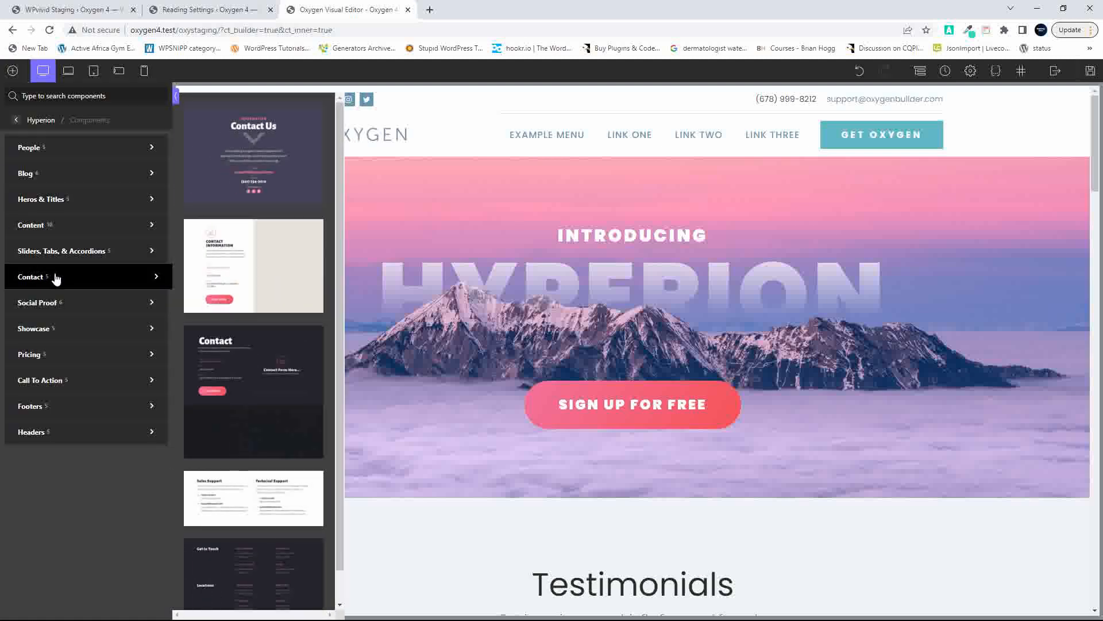
pyautogui.click(59, 252)
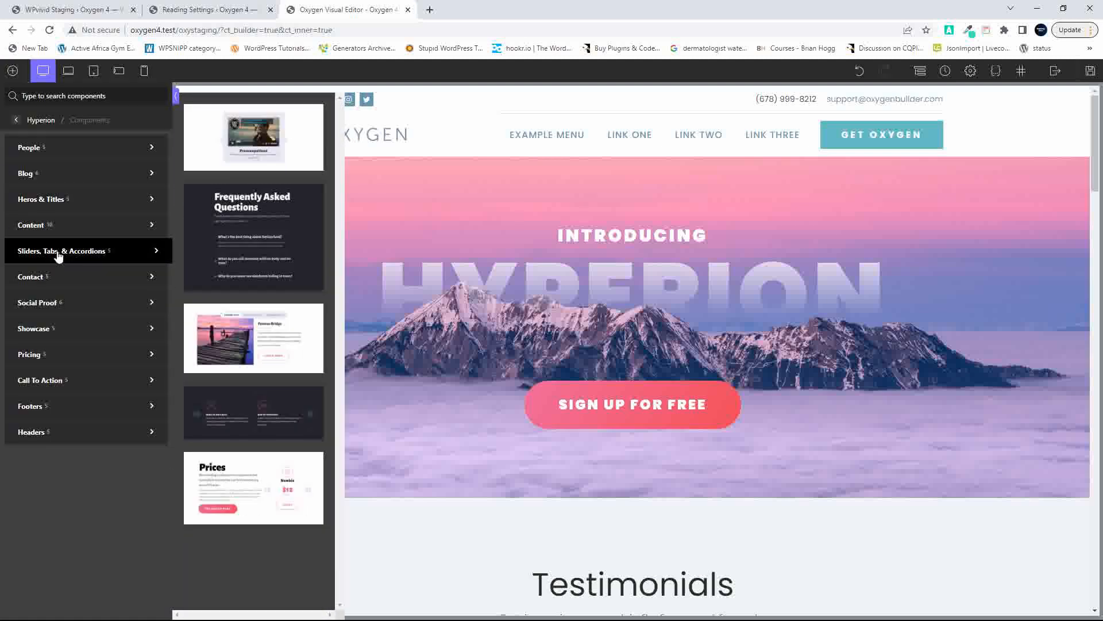
pyautogui.click(244, 324)
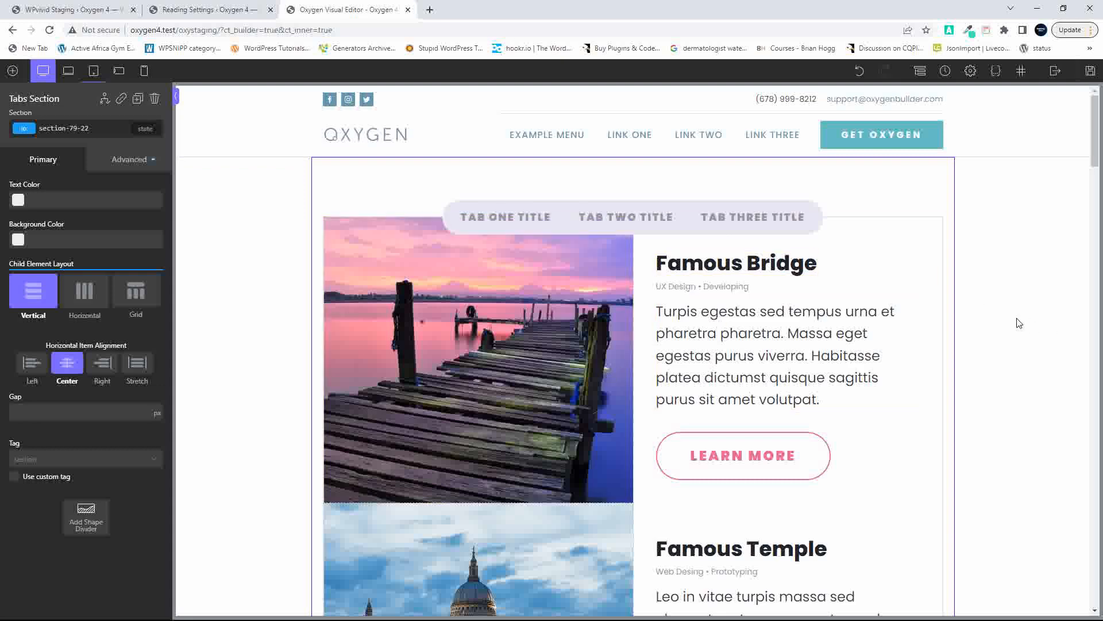
# Move the Mountains Hero Section above the Tabs Section in the page structure and select the Tabs Section.
pyautogui.scroll(-8, 1015, 321)
pyautogui.click(920, 72)
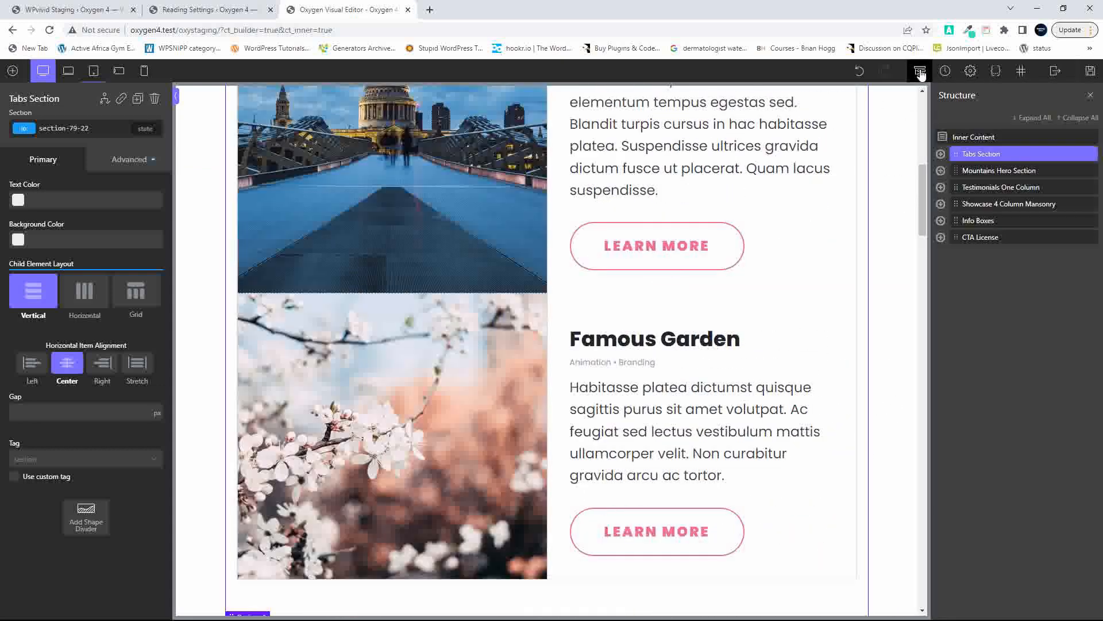
pyautogui.click(955, 172)
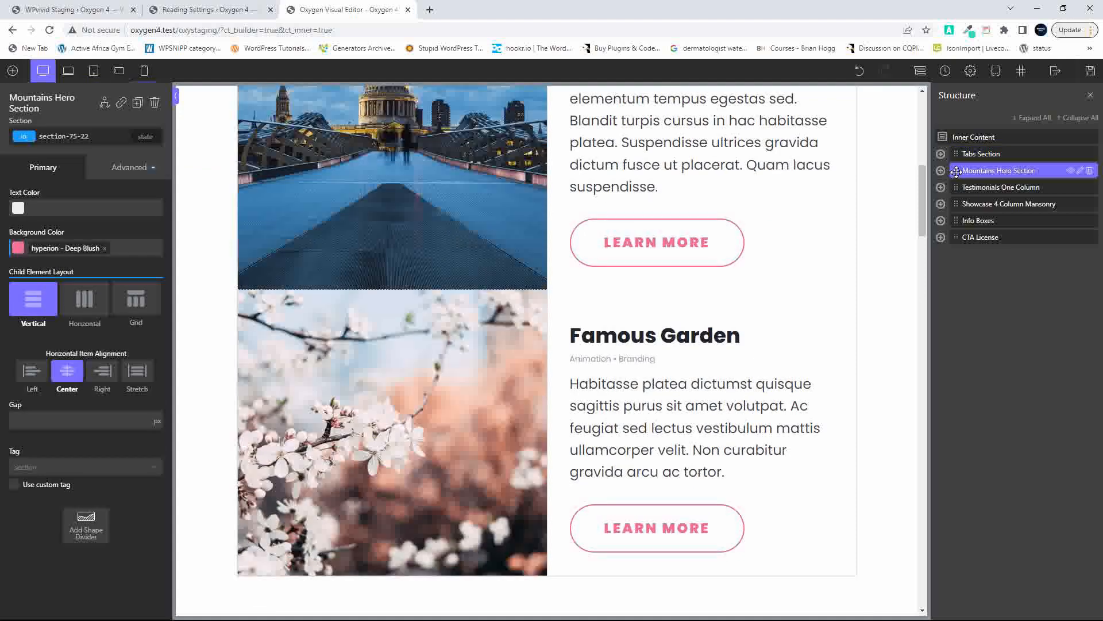
pyautogui.moveTo(955, 173); pyautogui.dragTo(971, 159)
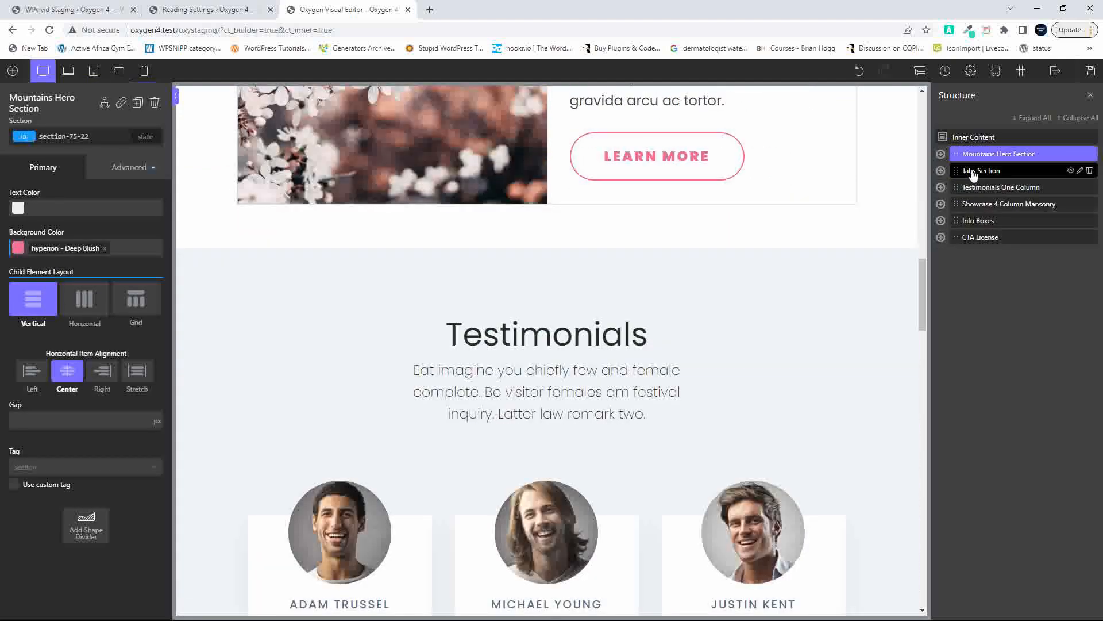
pyautogui.click(980, 171)
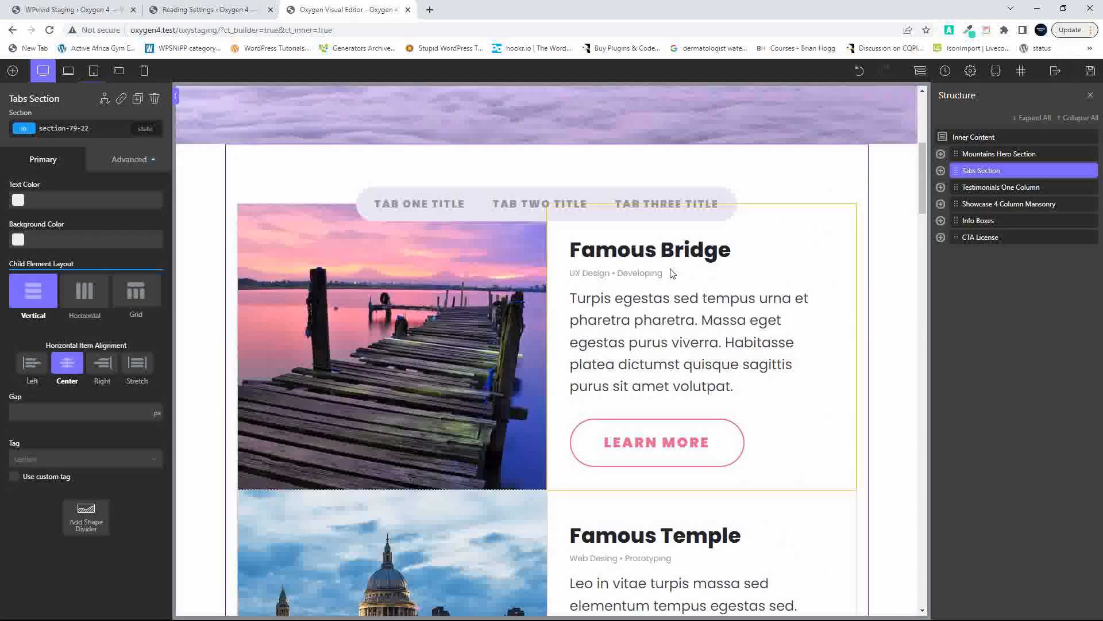
# Save the homepage changes and open the page's frontend in a new tab.
pyautogui.click(1091, 72)
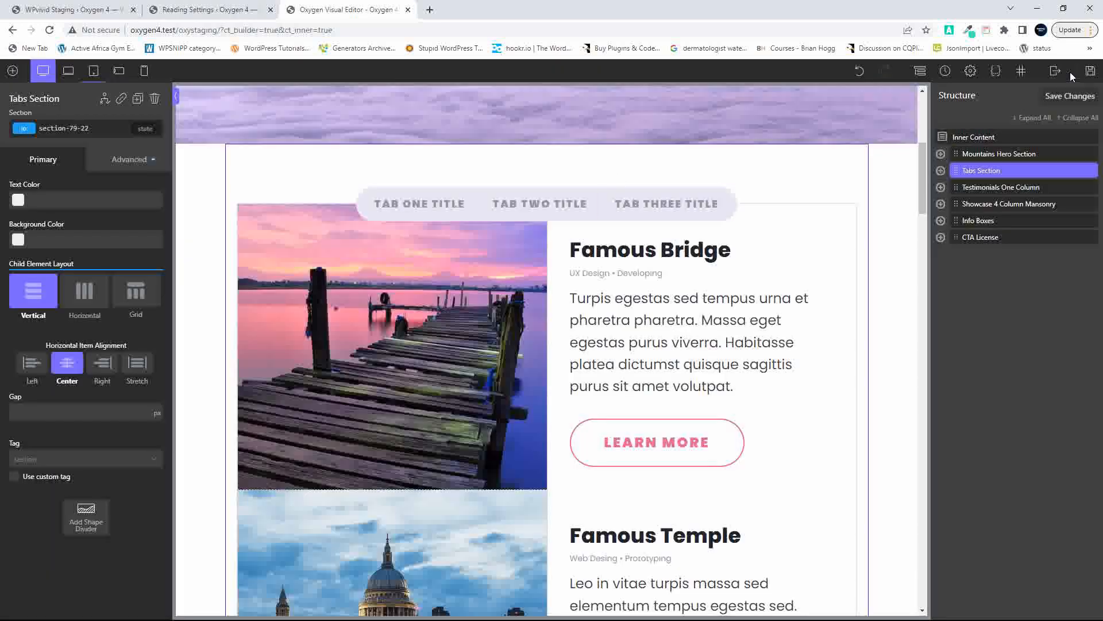
pyautogui.moveTo(1056, 77)
pyautogui.rightClick(1056, 109)
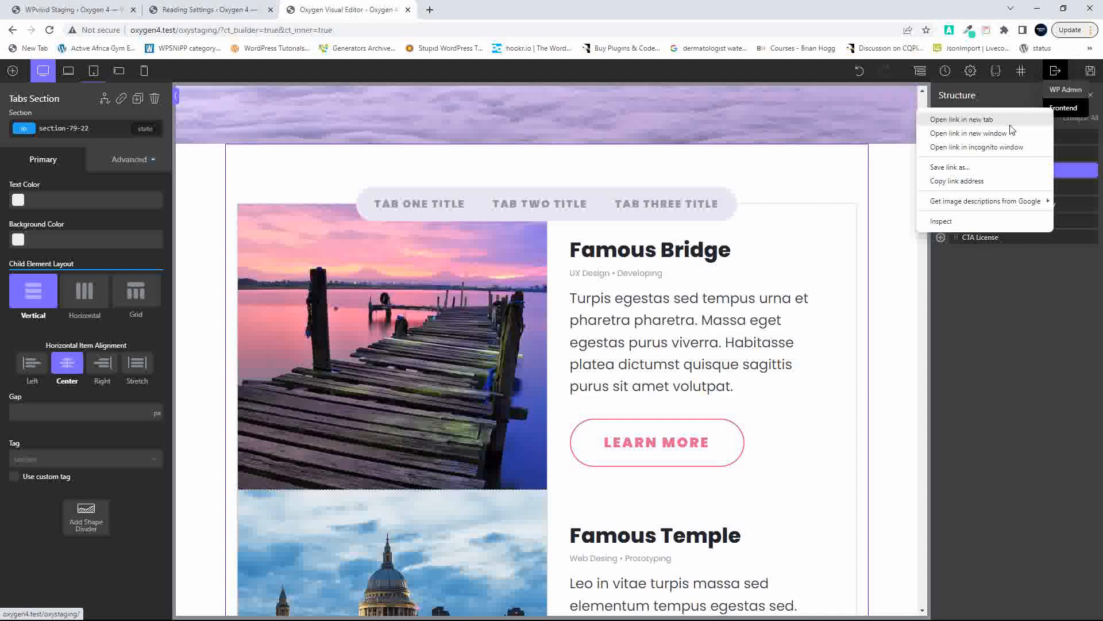
pyautogui.click(1011, 121)
pyautogui.hotkey('ctrl', 'Tab')
# Check the new hero on the frontend and try the second, third and first tabs of the tabs section.
pyautogui.scroll(-6, 840, 400)
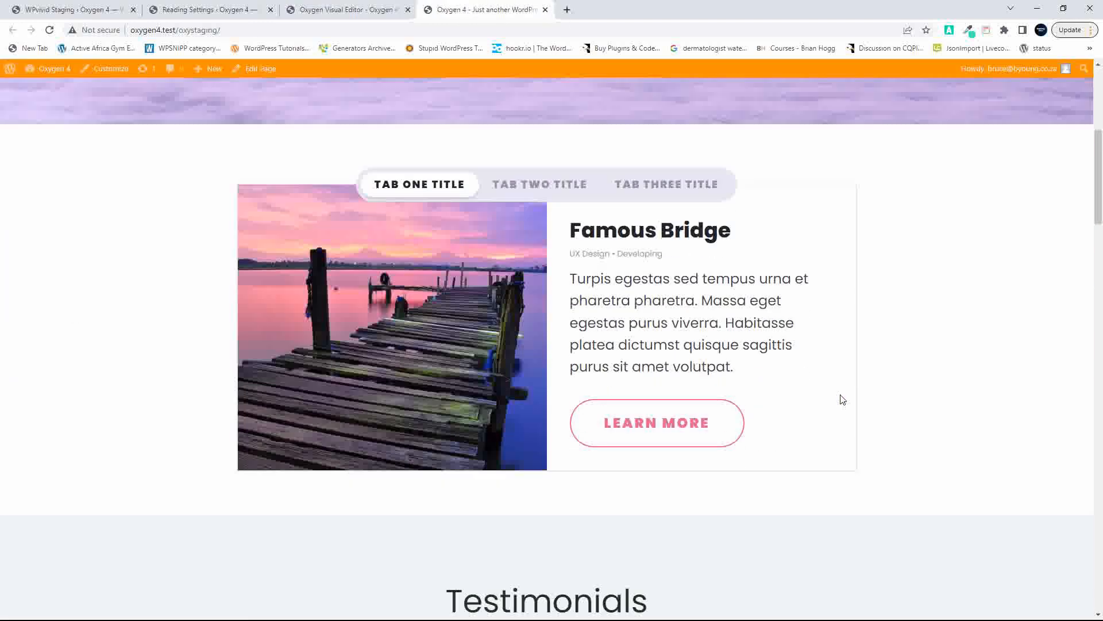
pyautogui.scroll(1, 805, 379)
pyautogui.click(550, 218)
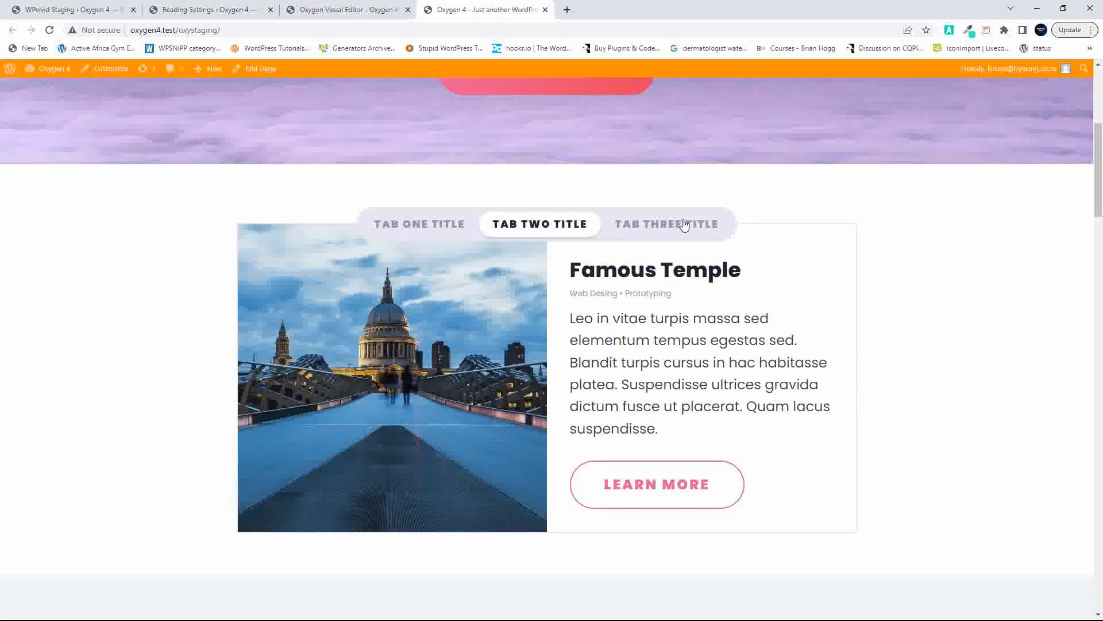
pyautogui.click(671, 230)
pyautogui.click(415, 233)
pyautogui.scroll(6, 721, 373)
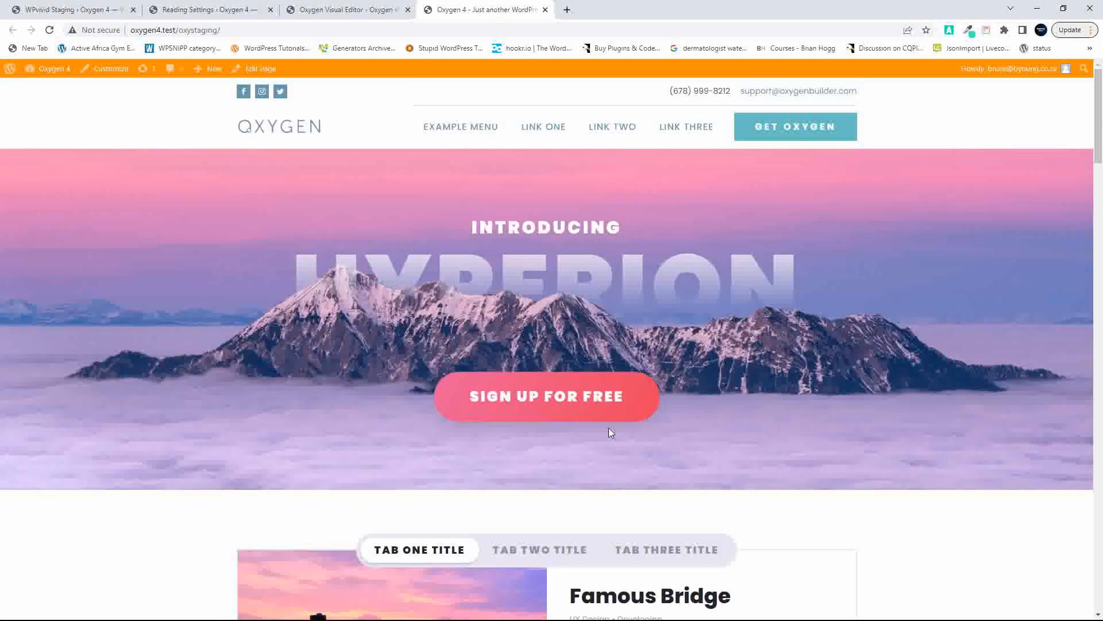
pyautogui.scroll(-7, 613, 435)
# Return to the Oxygen editor and delete the CTA License and Info Boxes sections above the footer.
pyautogui.click(322, 9)
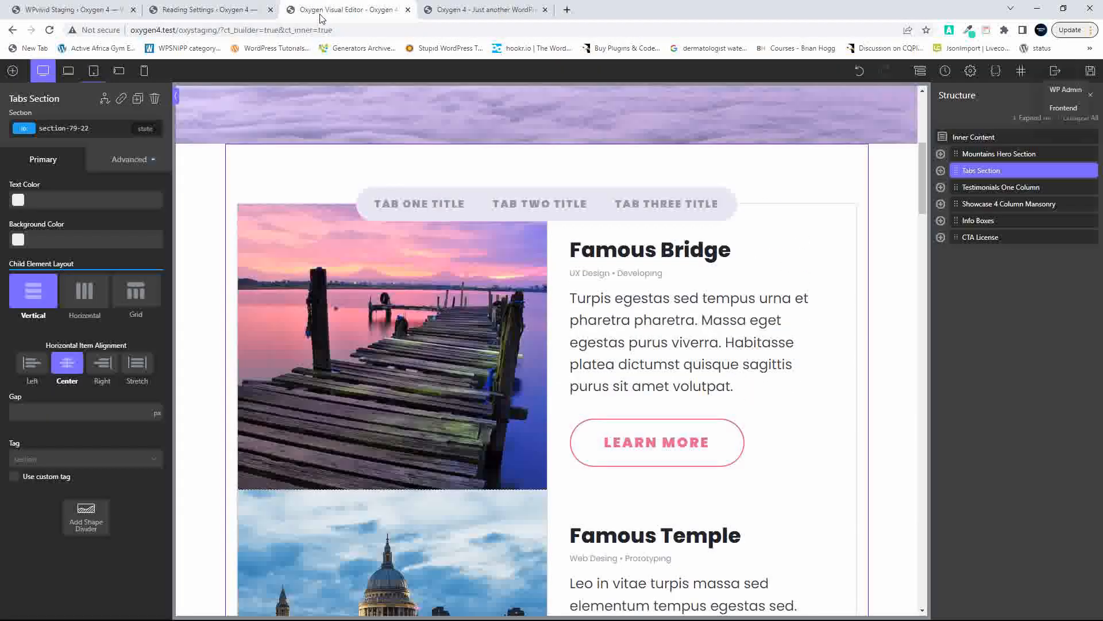
pyautogui.scroll(-8, 683, 372)
pyautogui.scroll(-15, 683, 373)
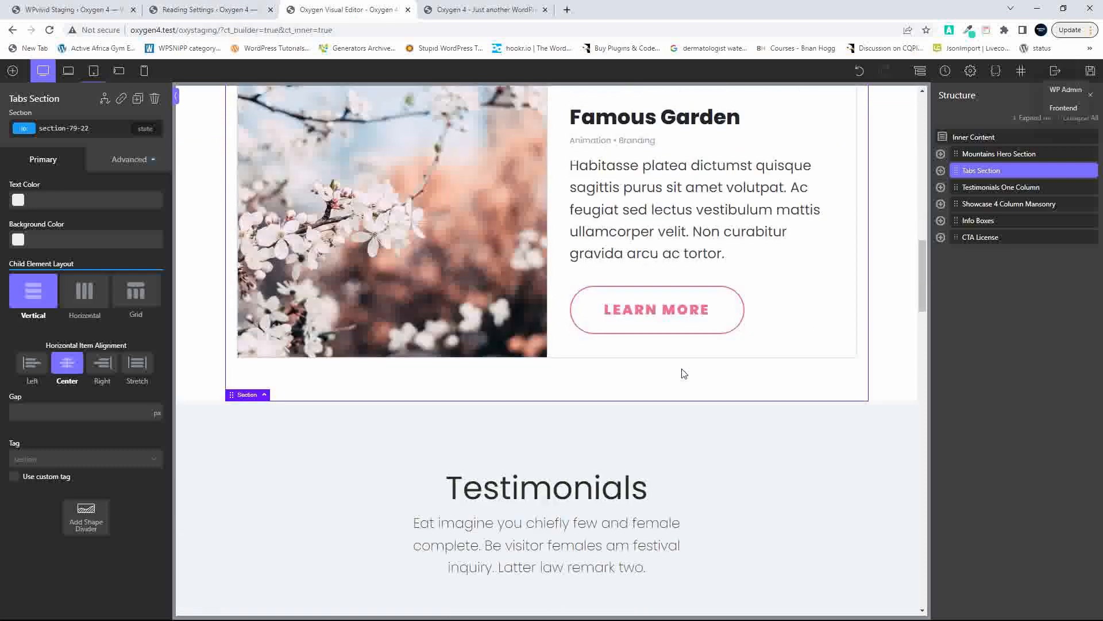
pyautogui.scroll(-10, 683, 374)
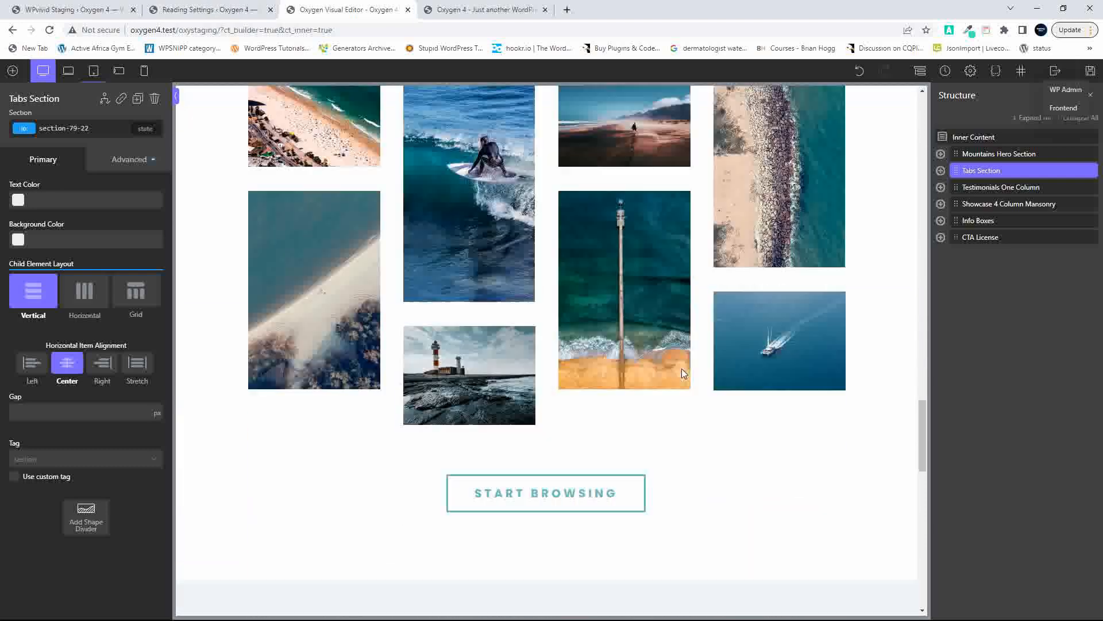
pyautogui.scroll(-8, 361, 304)
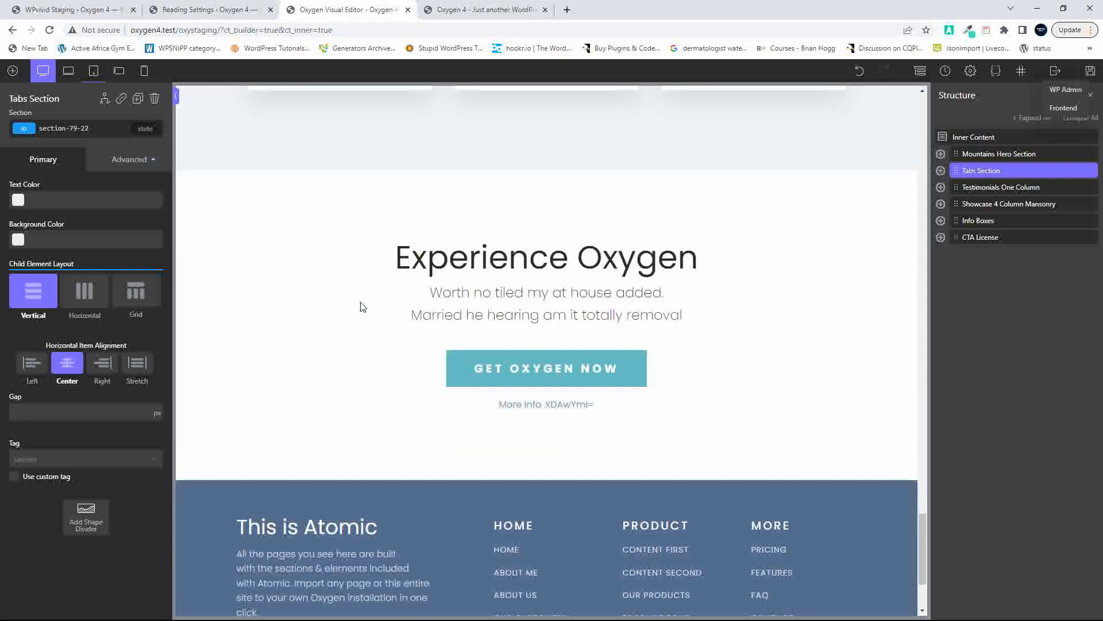
pyautogui.click(312, 293)
pyautogui.click(154, 101)
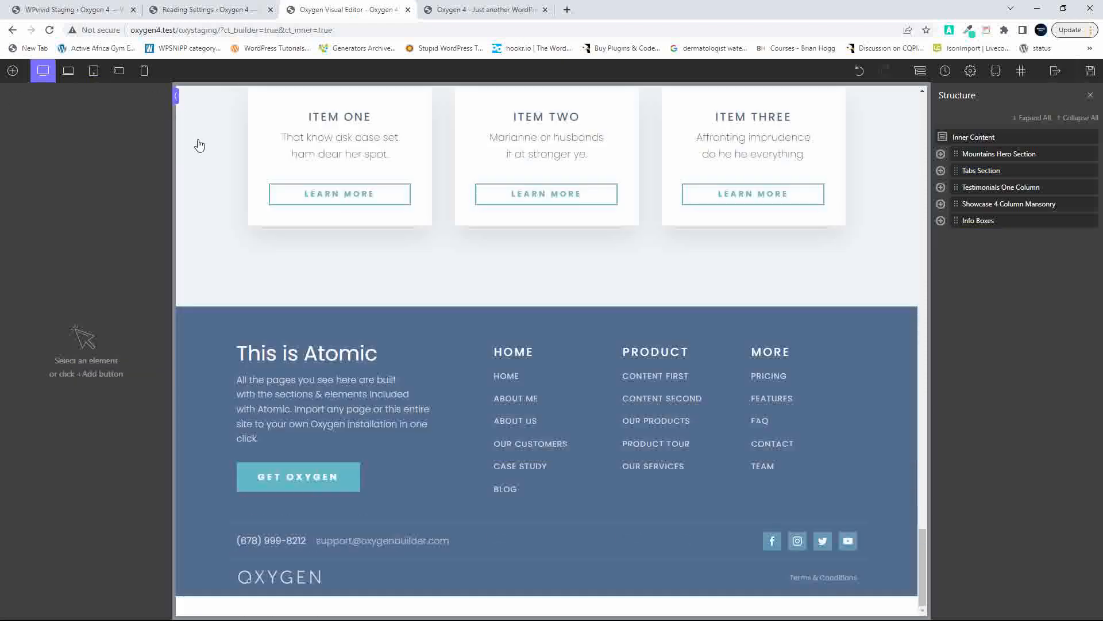
pyautogui.click(197, 214)
pyautogui.click(154, 100)
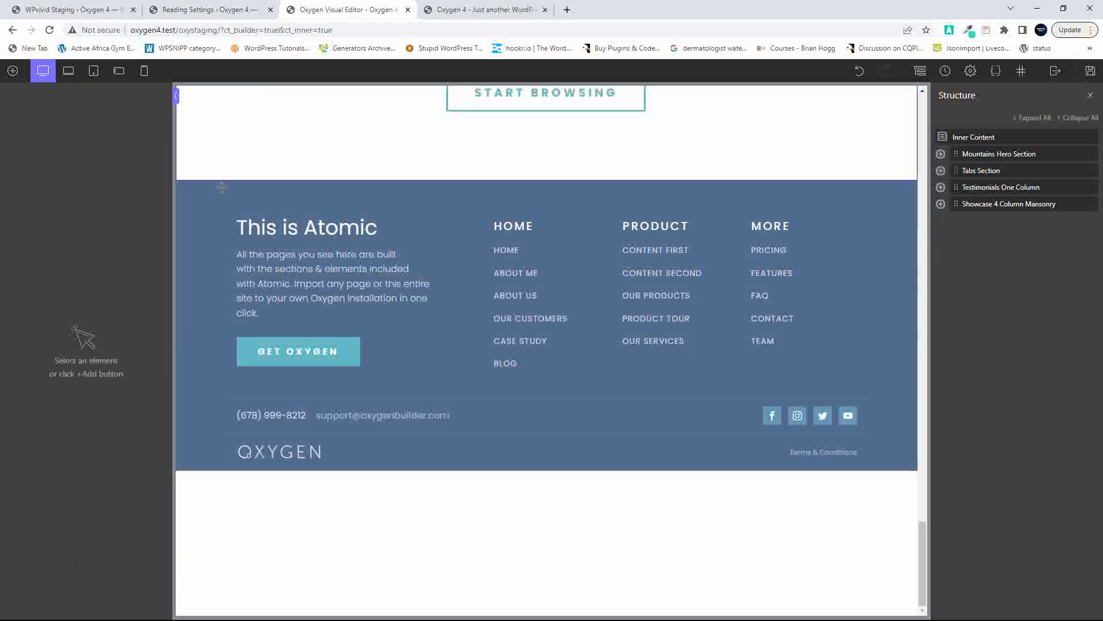
# Add the Case Study testimonial section from the Freelance design set's Social Proof components below the Showcase 4 Column Mansonry section.
pyautogui.click(223, 224)
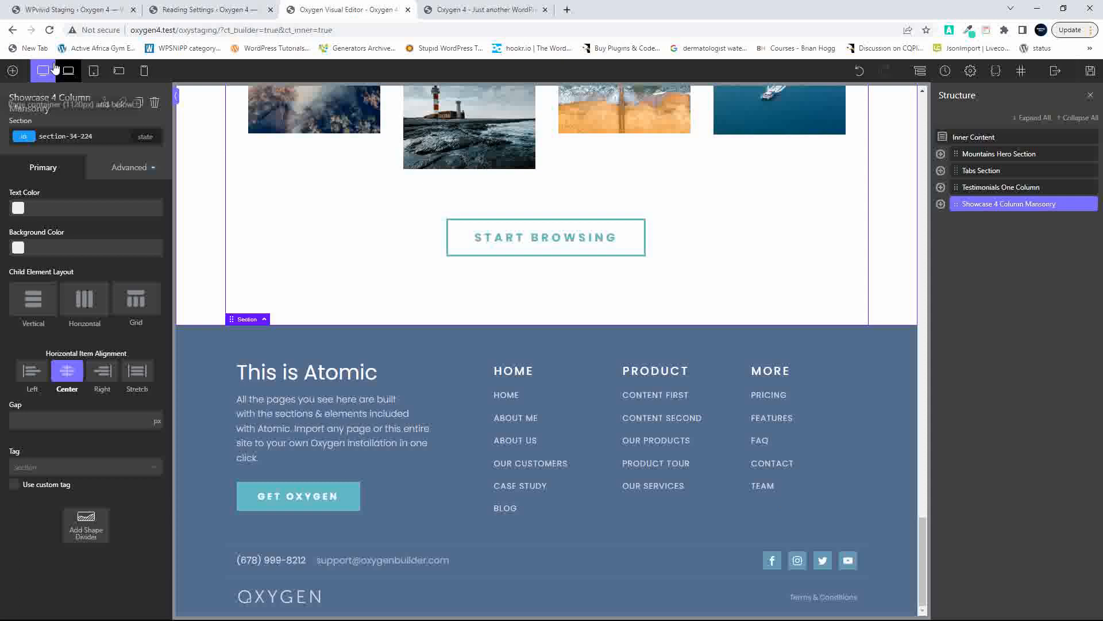
pyautogui.click(13, 71)
pyautogui.moveTo(104, 297)
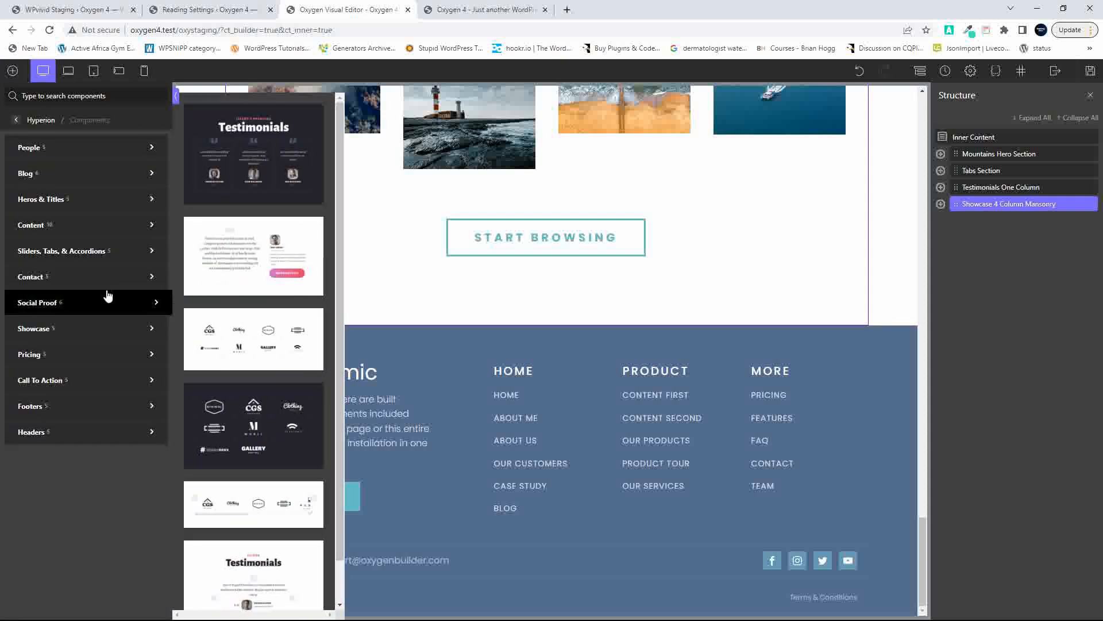
pyautogui.click(16, 120)
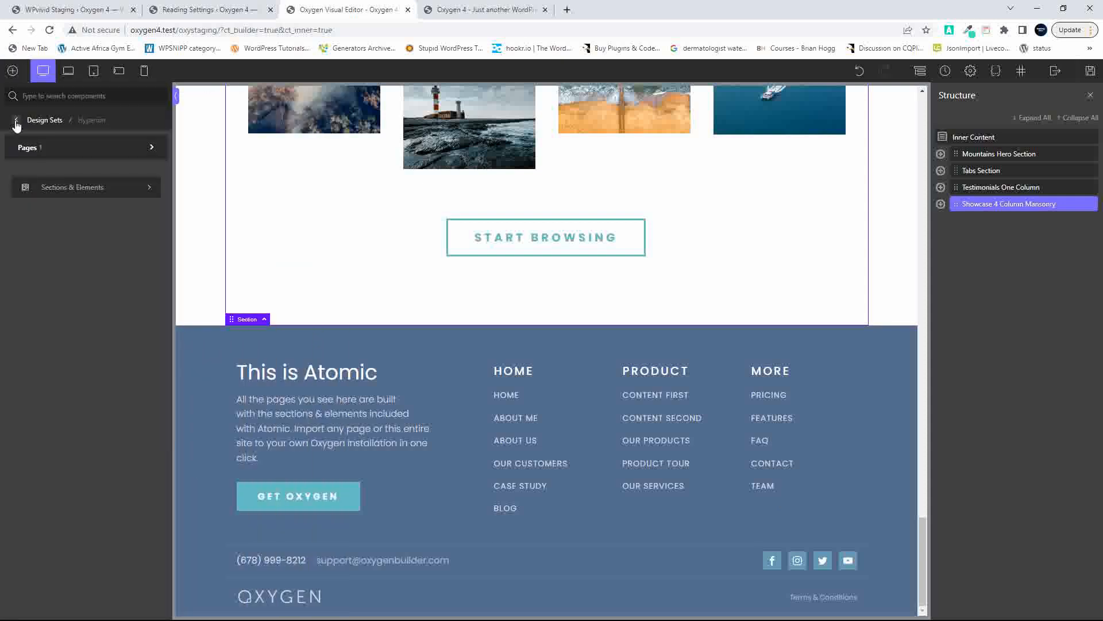
pyautogui.click(16, 121)
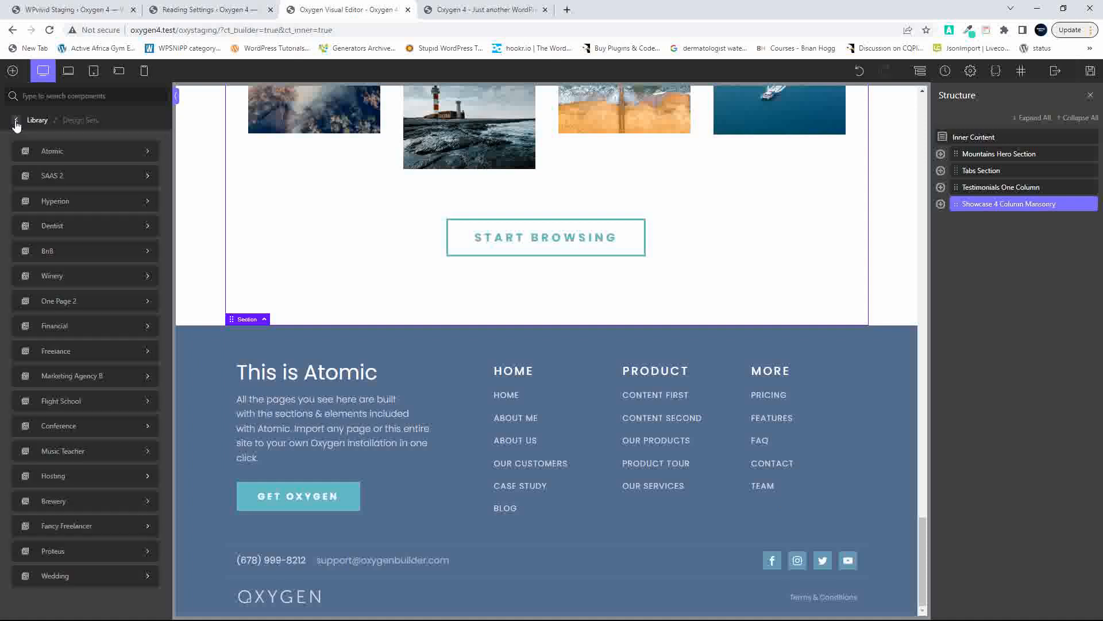
pyautogui.click(87, 355)
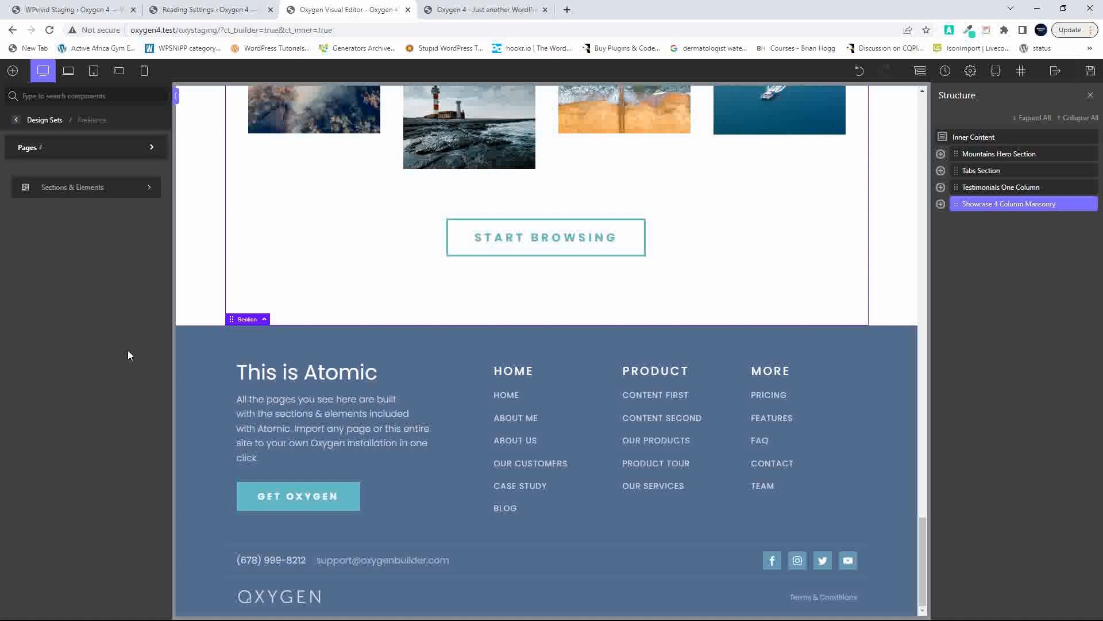
pyautogui.click(147, 192)
pyautogui.click(147, 198)
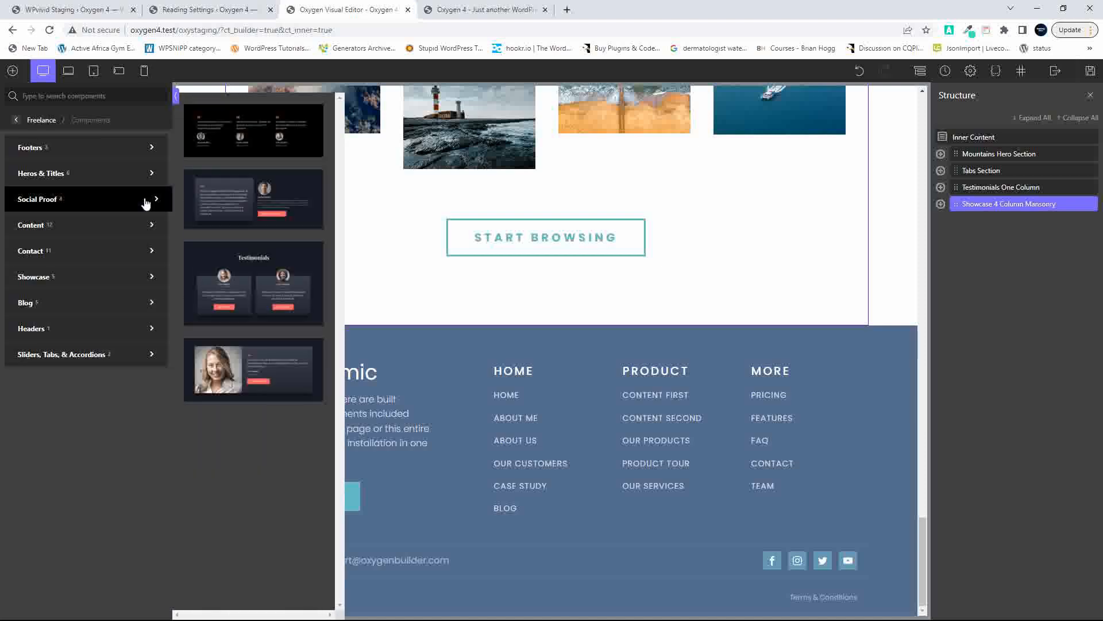
pyautogui.click(303, 217)
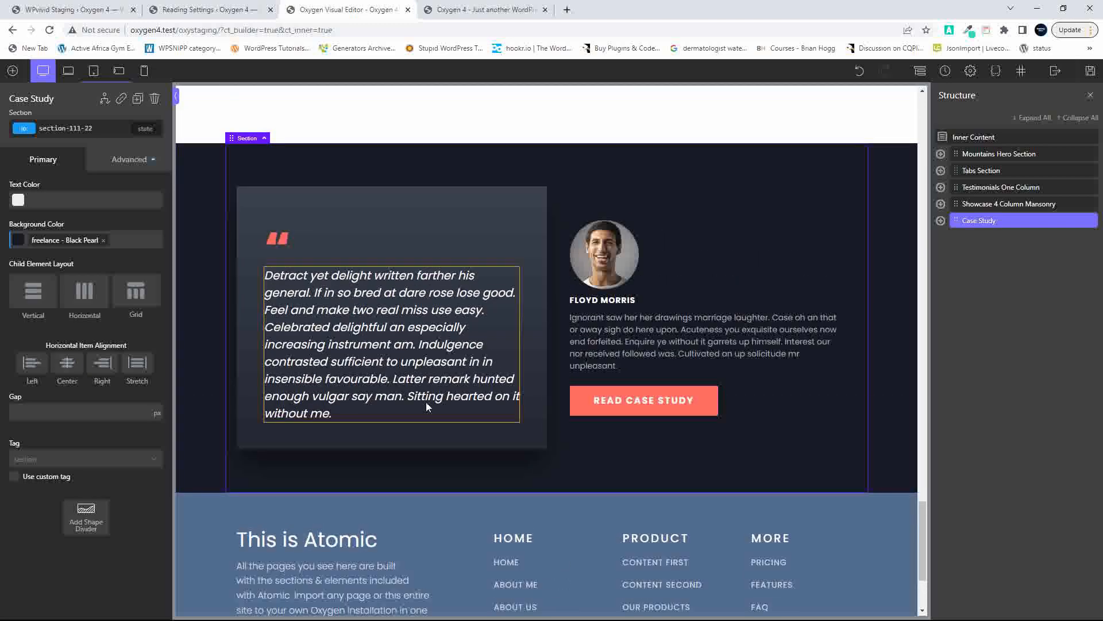
# Look over the added Case Study section and save the homepage changes.
pyautogui.scroll(-1, 412, 399)
pyautogui.scroll(20, 412, 399)
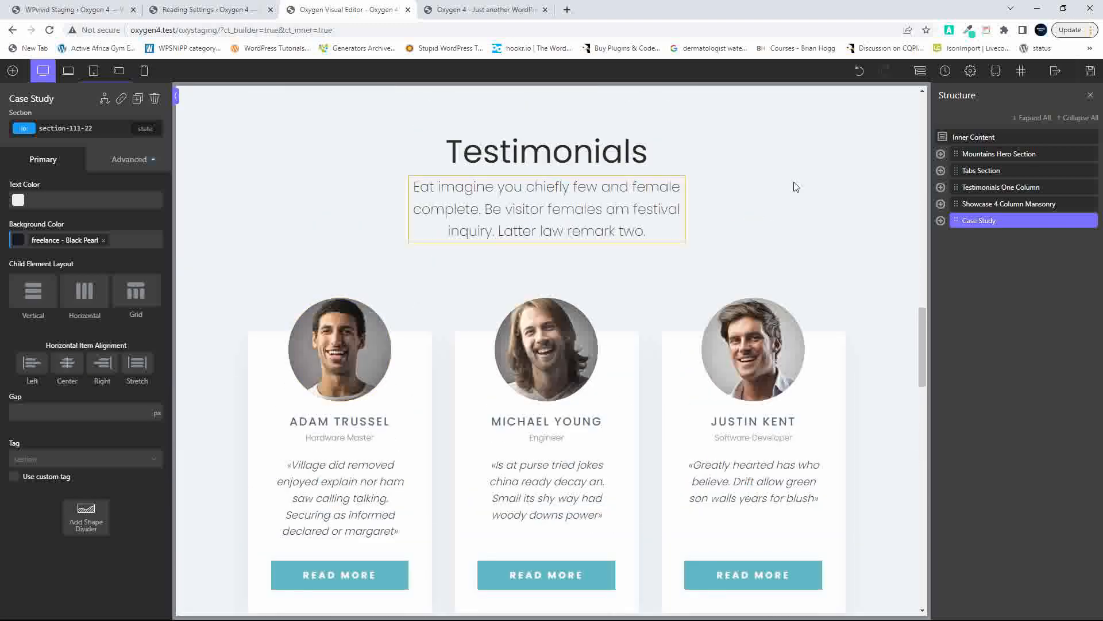
pyautogui.click(1090, 70)
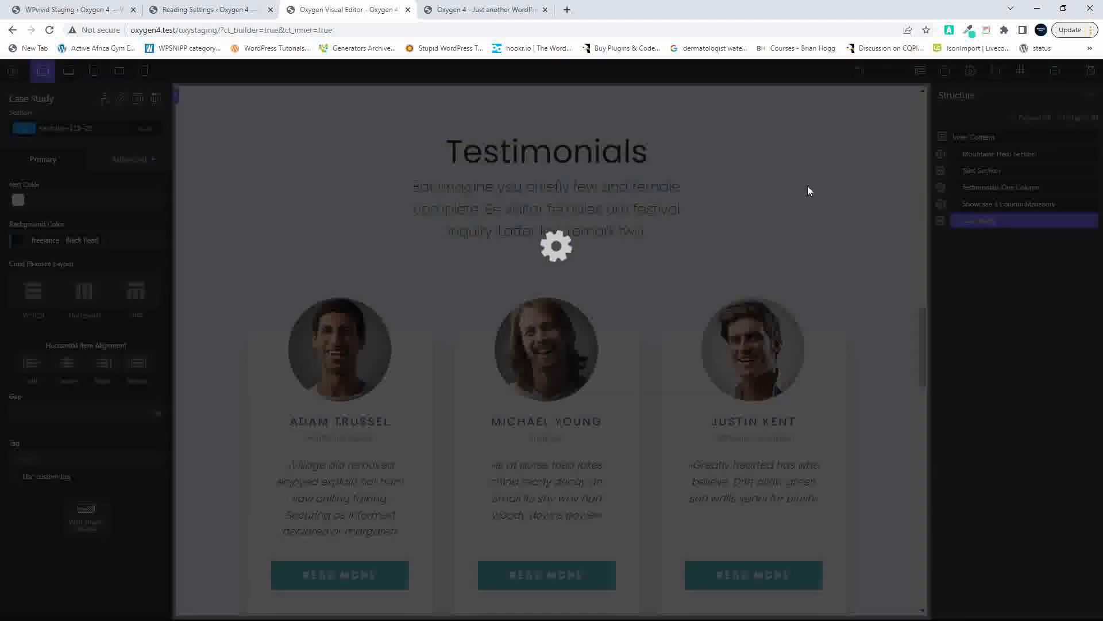
pyautogui.scroll(15, 810, 187)
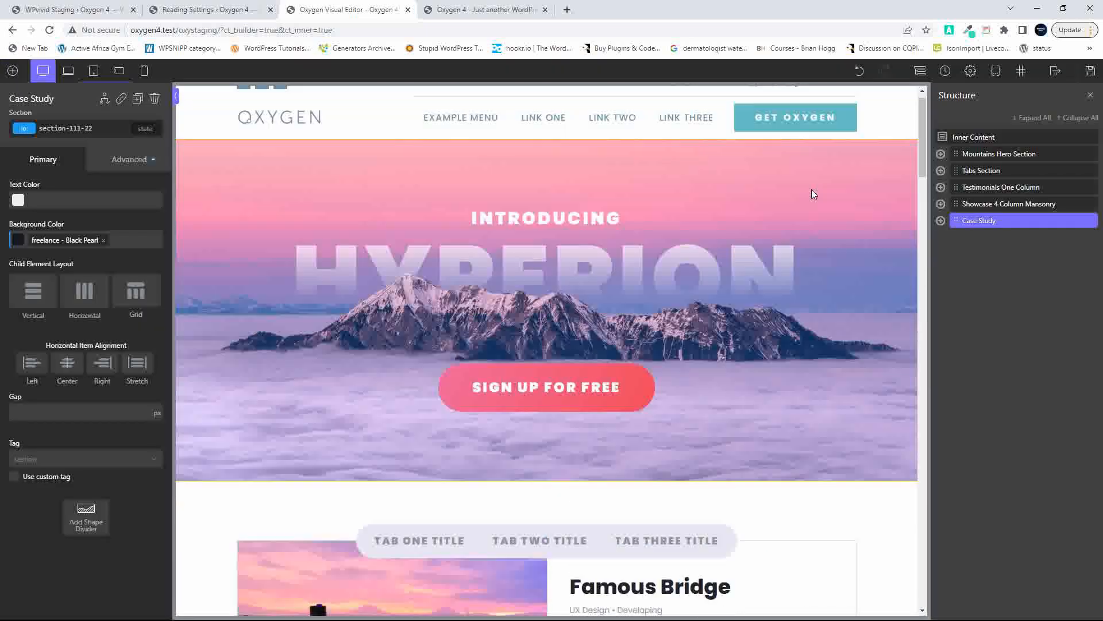
pyautogui.scroll(1, 811, 189)
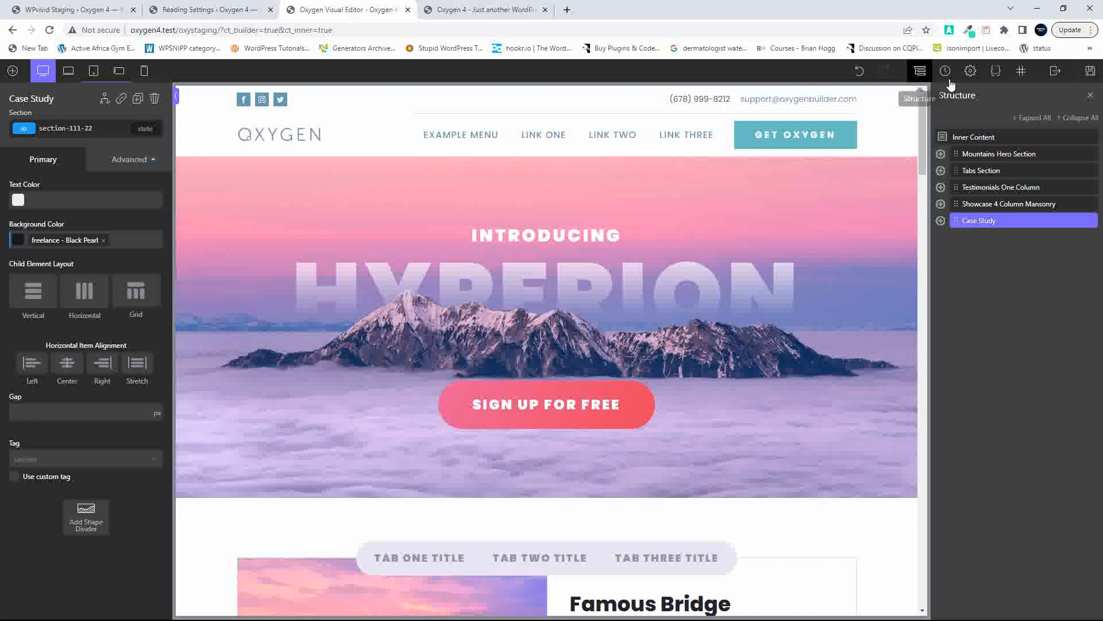
# Exit to the WordPress admin and open the Main template from Oxygen's templates for editing with Oxygen.
pyautogui.click(1066, 89)
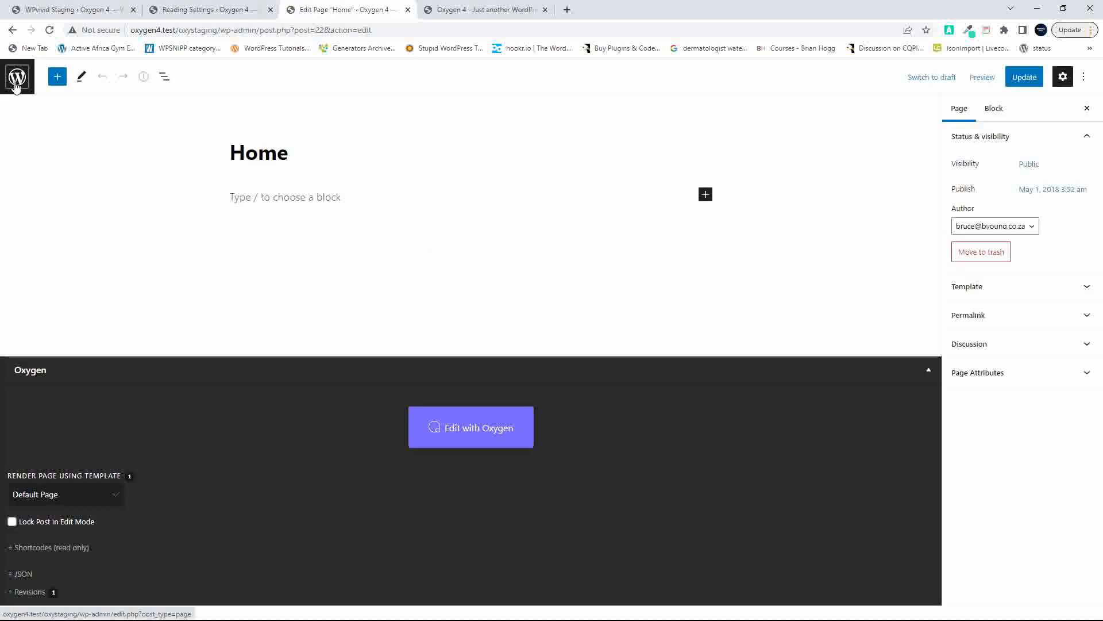
pyautogui.click(18, 80)
pyautogui.moveTo(32, 356)
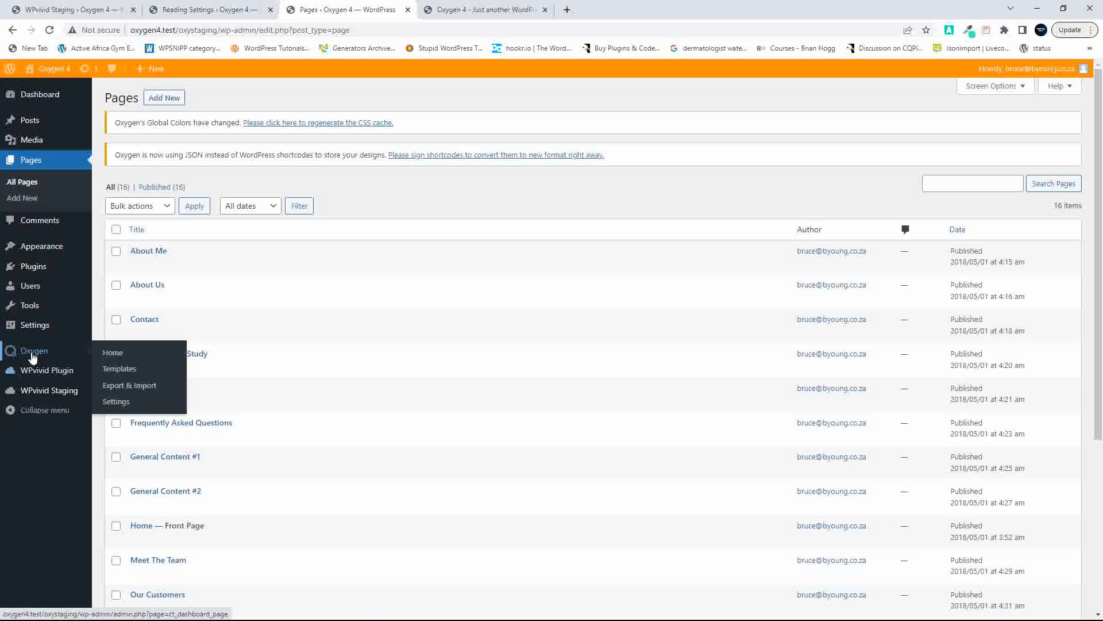
pyautogui.click(118, 369)
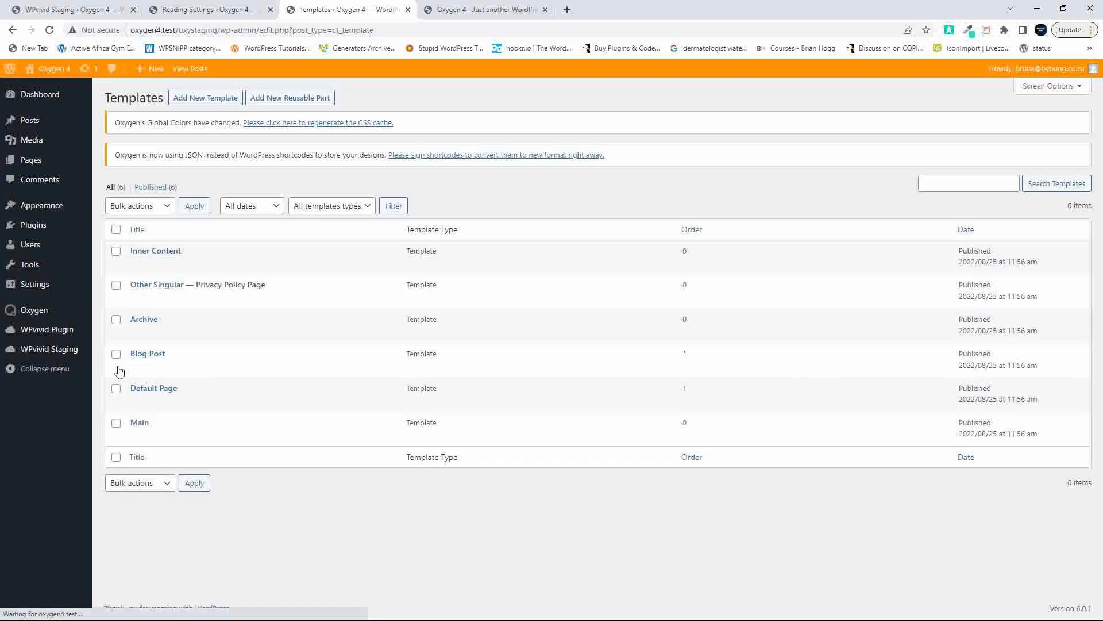
pyautogui.click(254, 438)
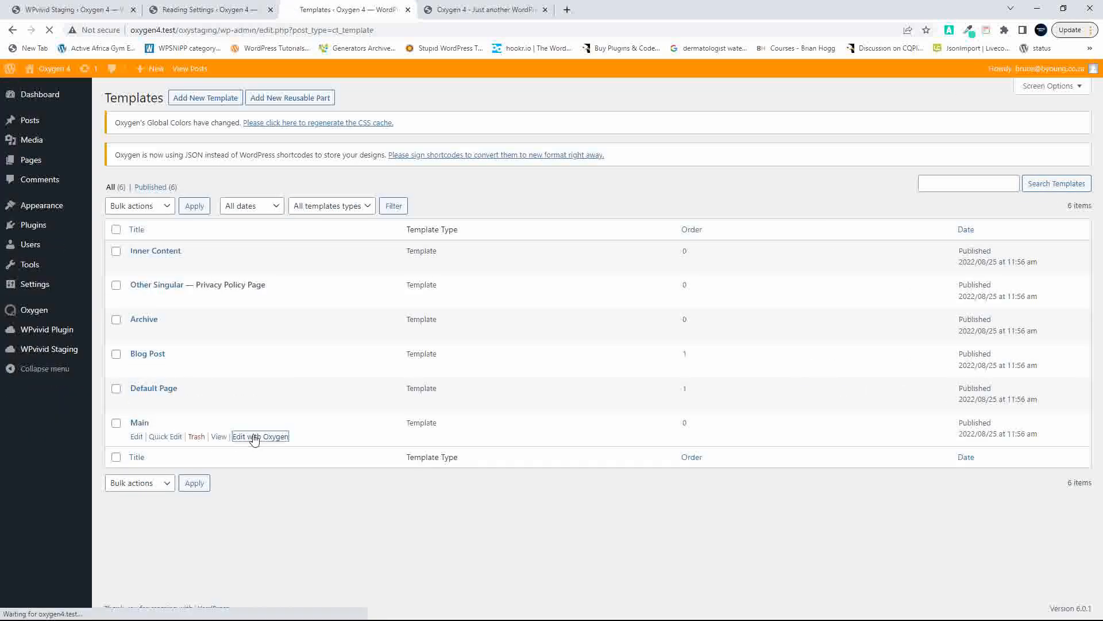
# Create a new navigation menu named Main in the staging site's WordPress admin.
pyautogui.click(206, 9)
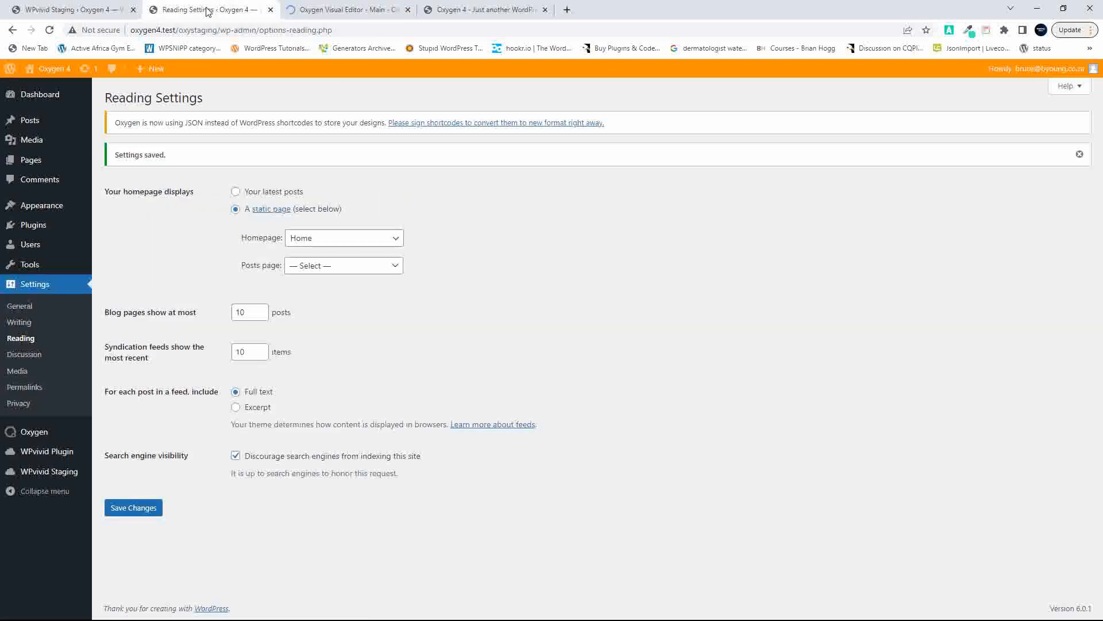
pyautogui.moveTo(42, 205)
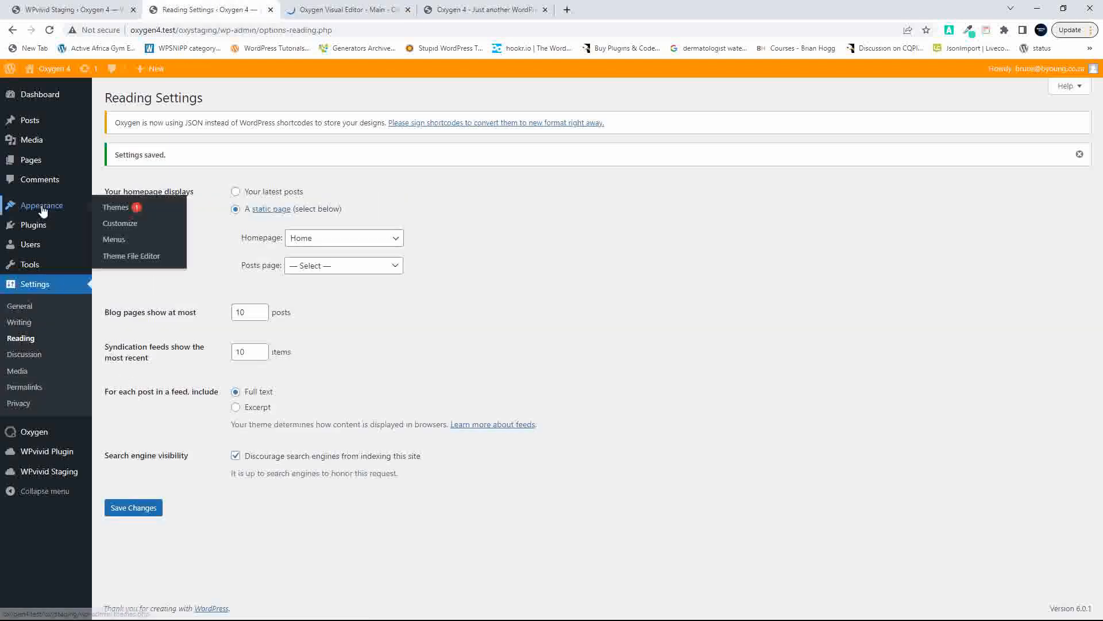
pyautogui.click(115, 241)
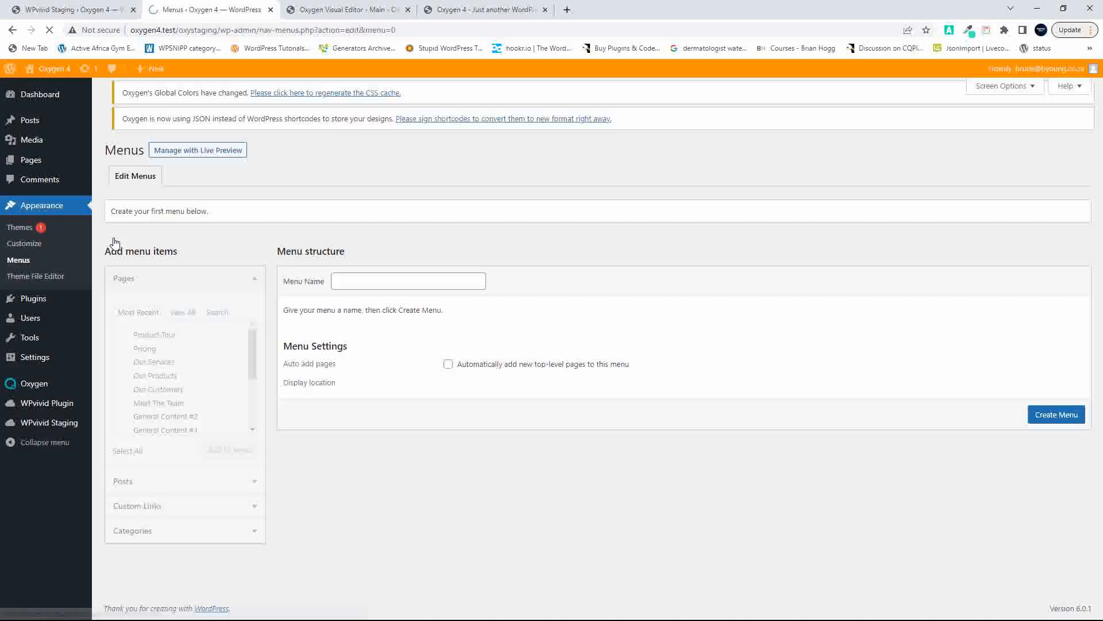
pyautogui.click(364, 296)
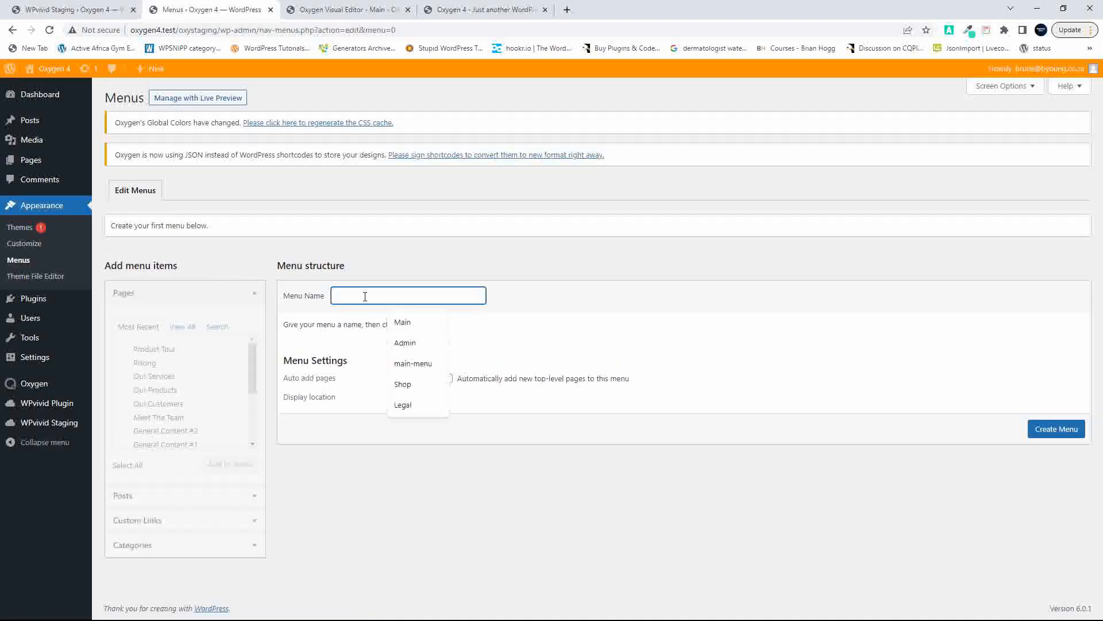
pyautogui.write('Main')
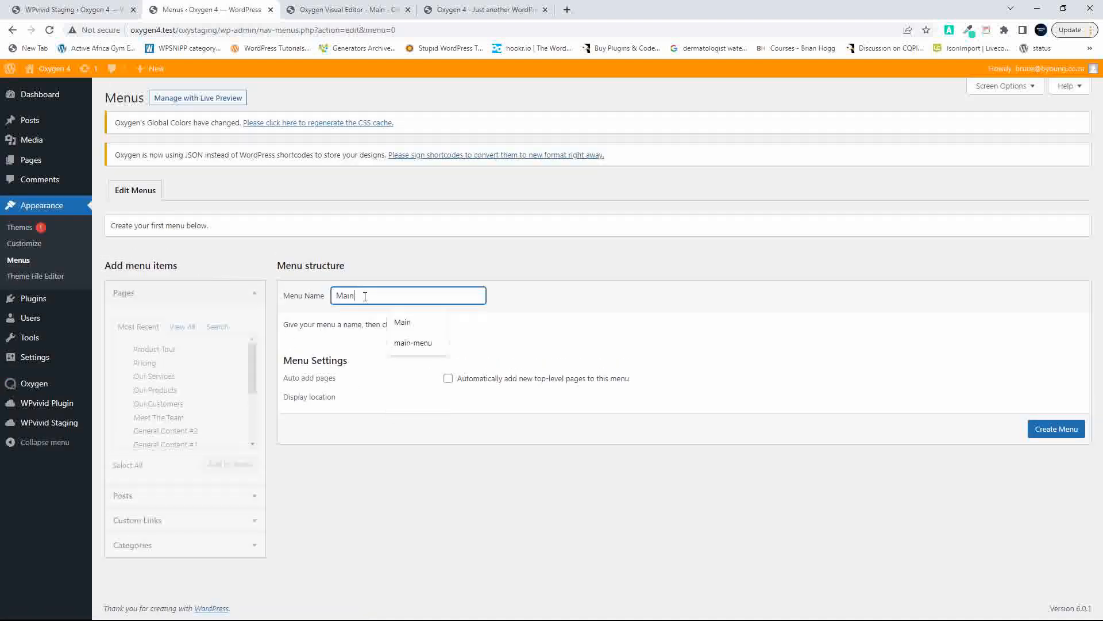
pyautogui.click(1056, 430)
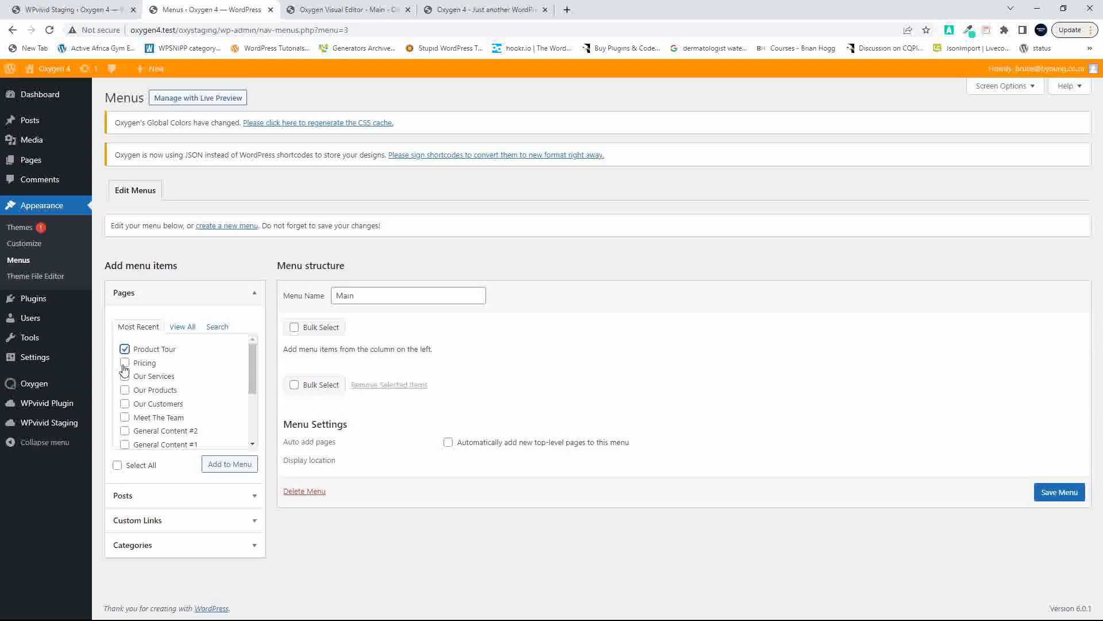
# Add the Product Tour, Pricing, Our Services, Our Products and Contact pages to the Main menu.
pyautogui.click(125, 364)
pyautogui.click(125, 391)
pyautogui.scroll(-3, 128, 424)
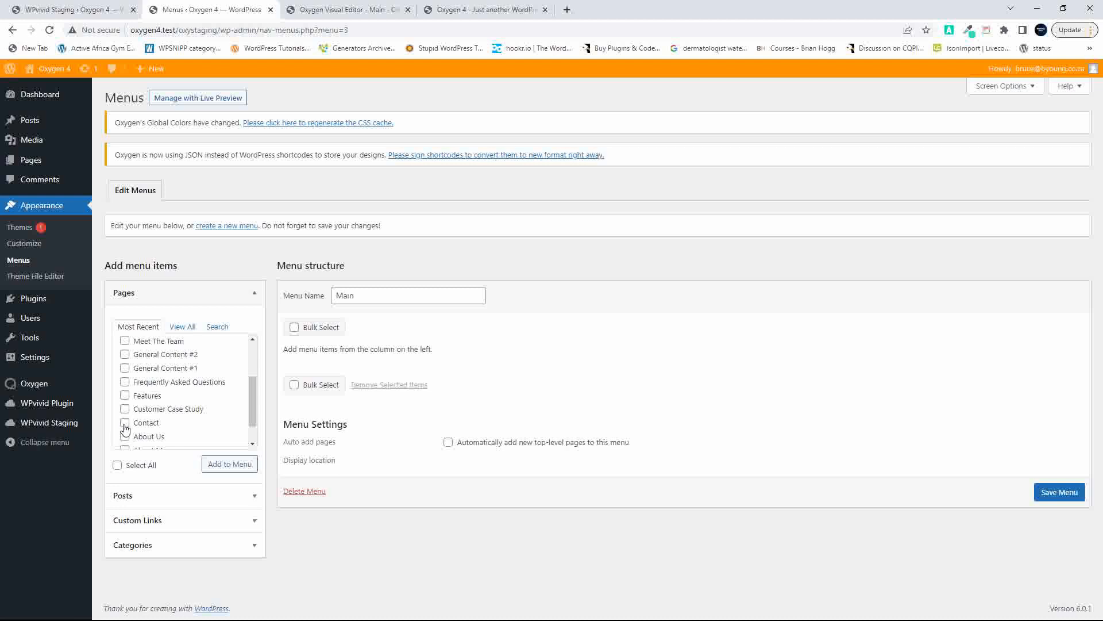
pyautogui.click(124, 424)
pyautogui.click(229, 464)
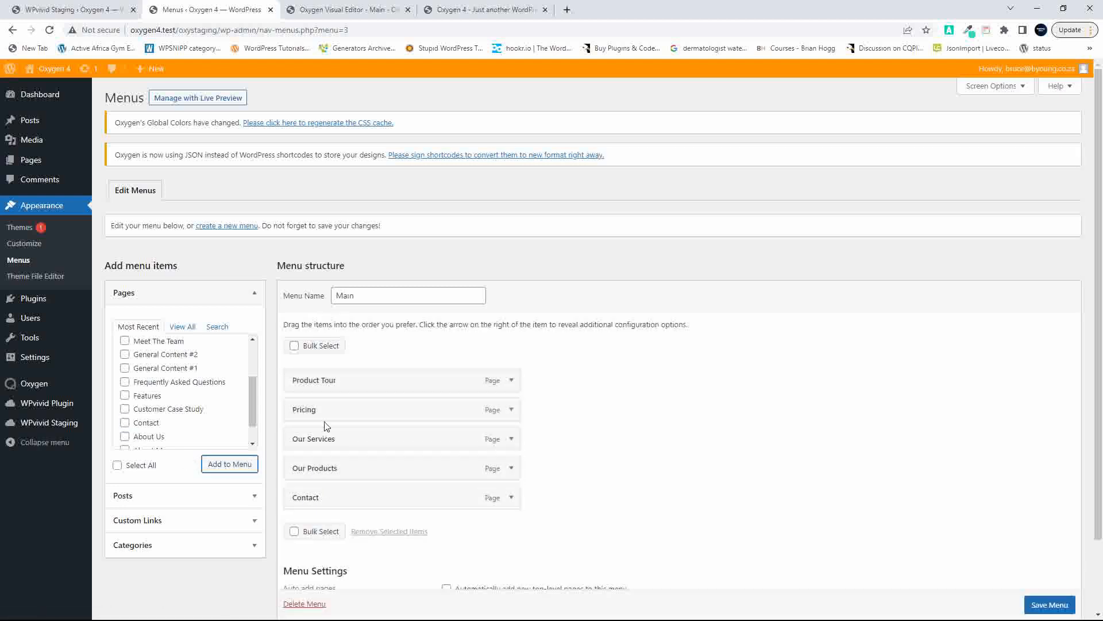
# Reorder the menu items to Our Products, Product Tour, Our Services, Pricing, Contact and save the menu.
pyautogui.moveTo(325, 418); pyautogui.dragTo(363, 382)
pyautogui.scroll(-1, 1057, 592)
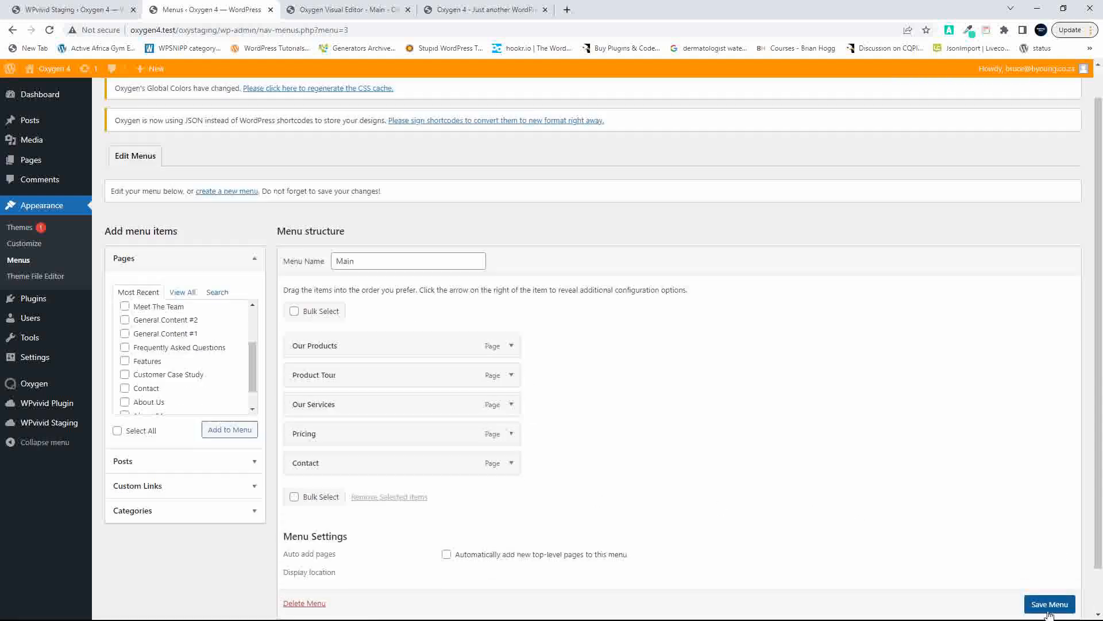
pyautogui.click(1050, 604)
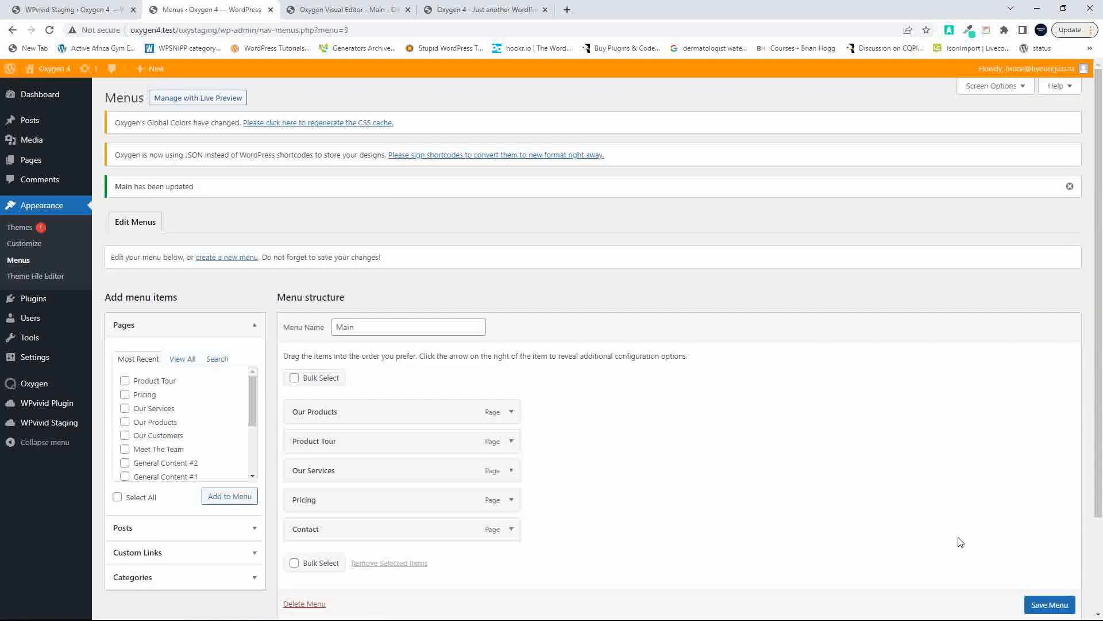
pyautogui.click(1043, 605)
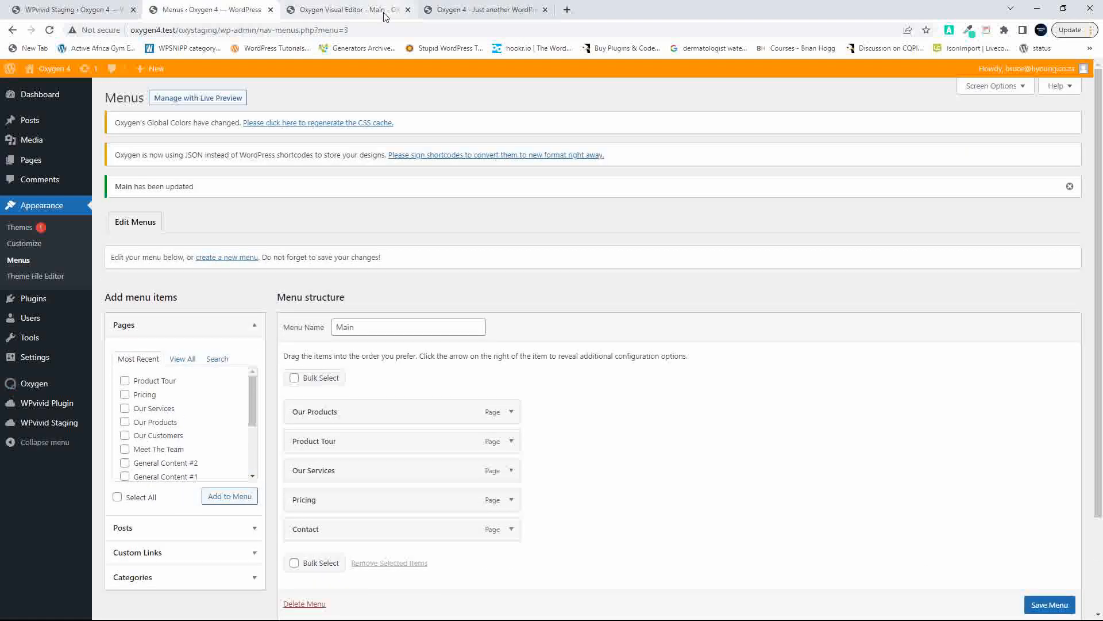
# Return to the Main template in the Oxygen editor, reload it to pick up the new menu, and close the frontend tab.
pyautogui.click(374, 11)
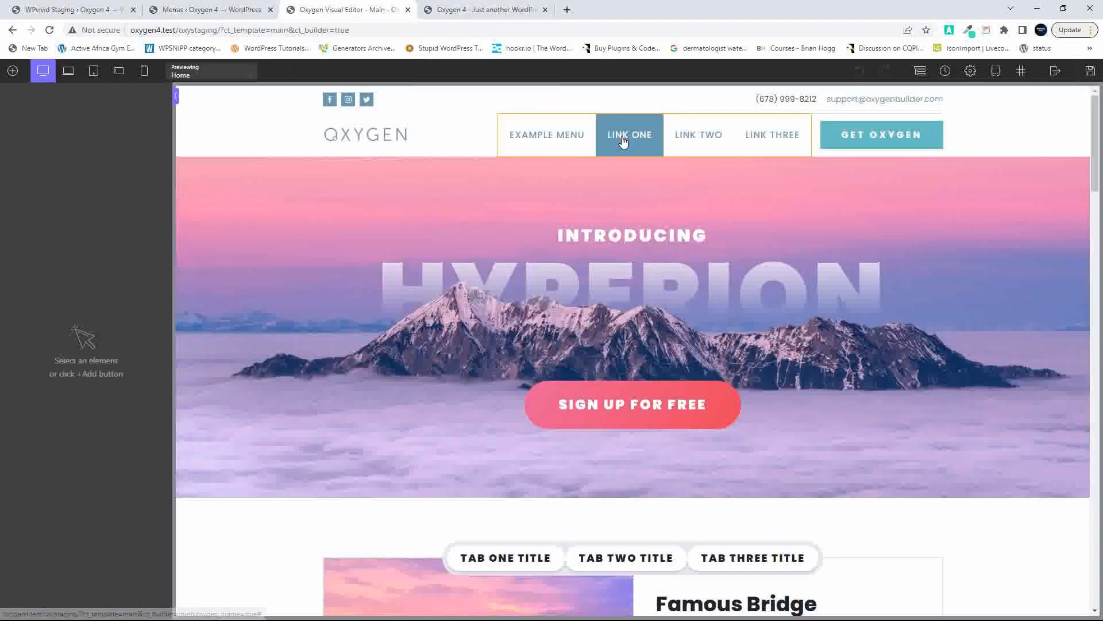
pyautogui.click(458, 13)
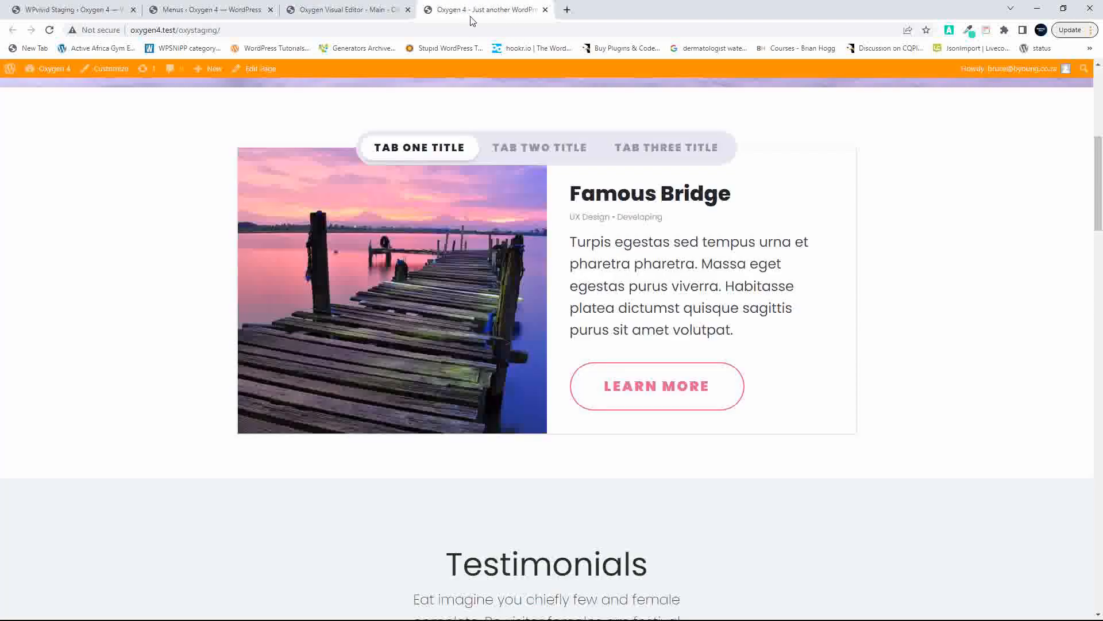
pyautogui.click(339, 10)
pyautogui.press('F5')
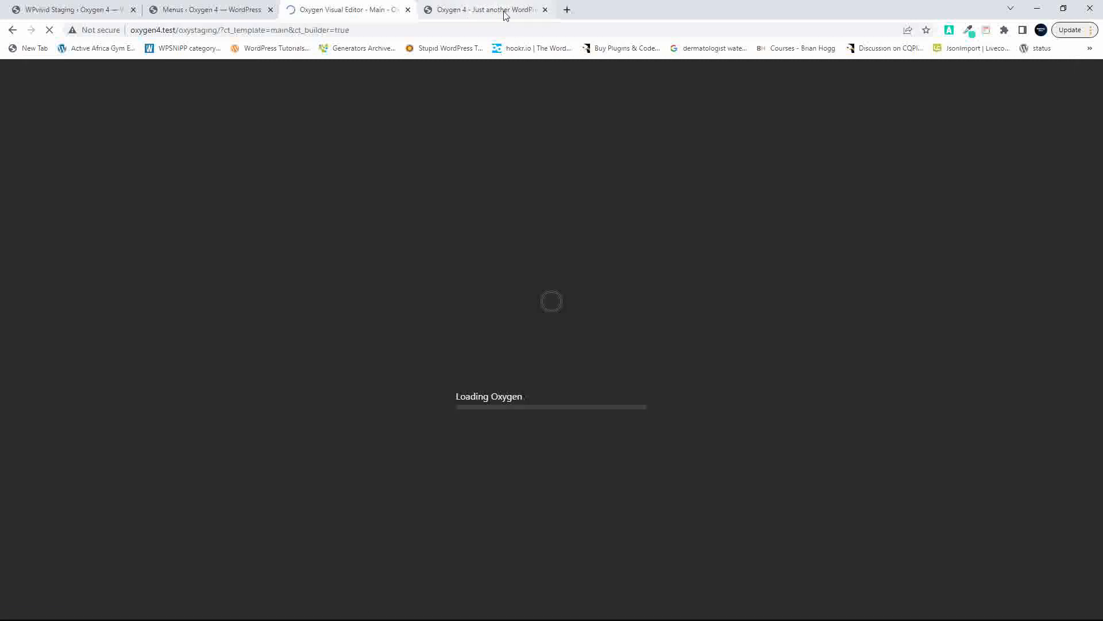
pyautogui.click(514, 13)
pyautogui.click(546, 10)
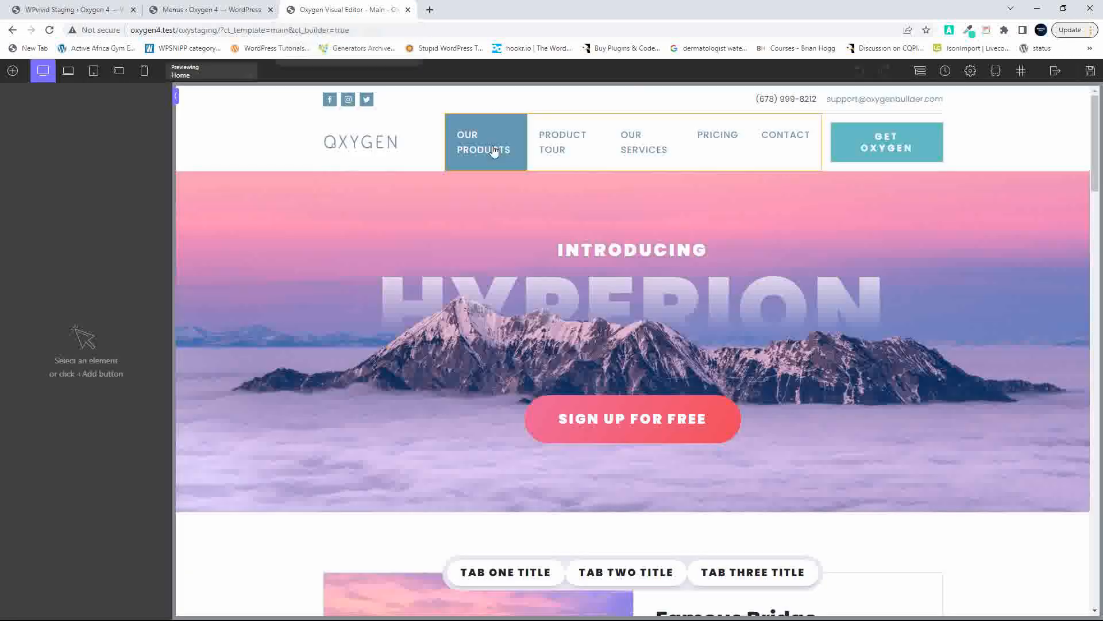
# Select the header's navigation menu, show the page structure, and choose Main as the menu it displays.
pyautogui.click(561, 143)
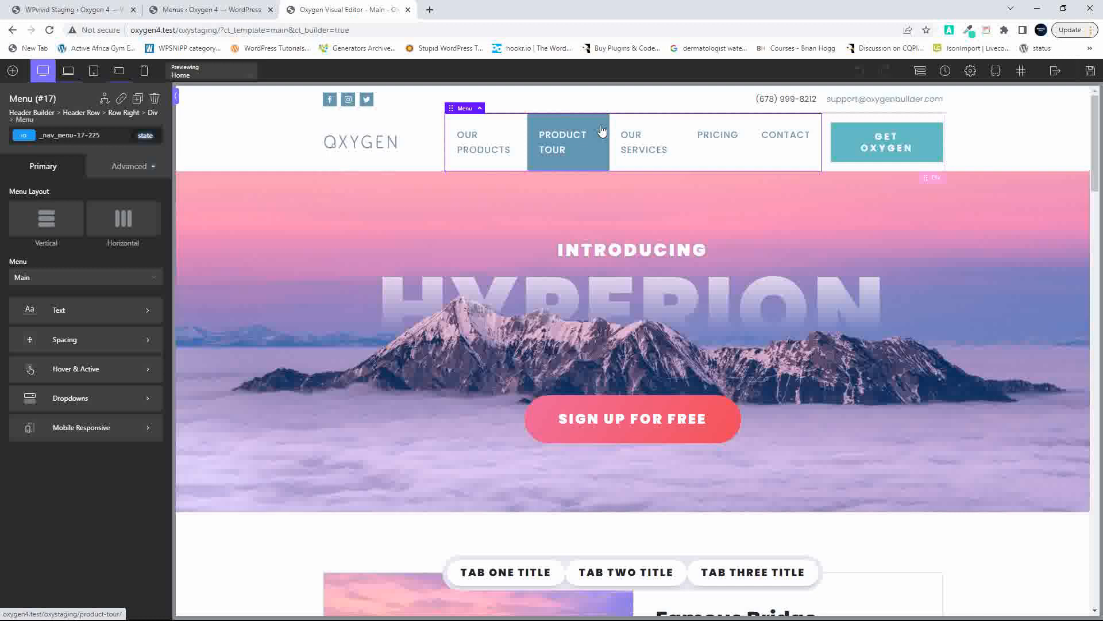
pyautogui.click(920, 71)
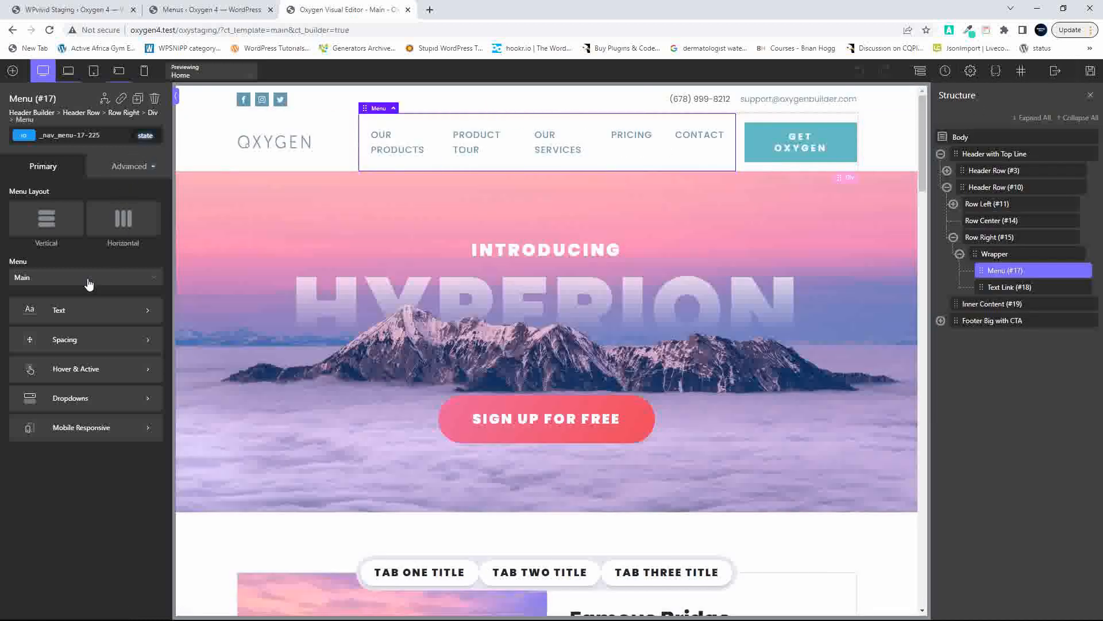
pyautogui.click(107, 281)
pyautogui.click(107, 281)
pyautogui.click(97, 281)
pyautogui.click(25, 298)
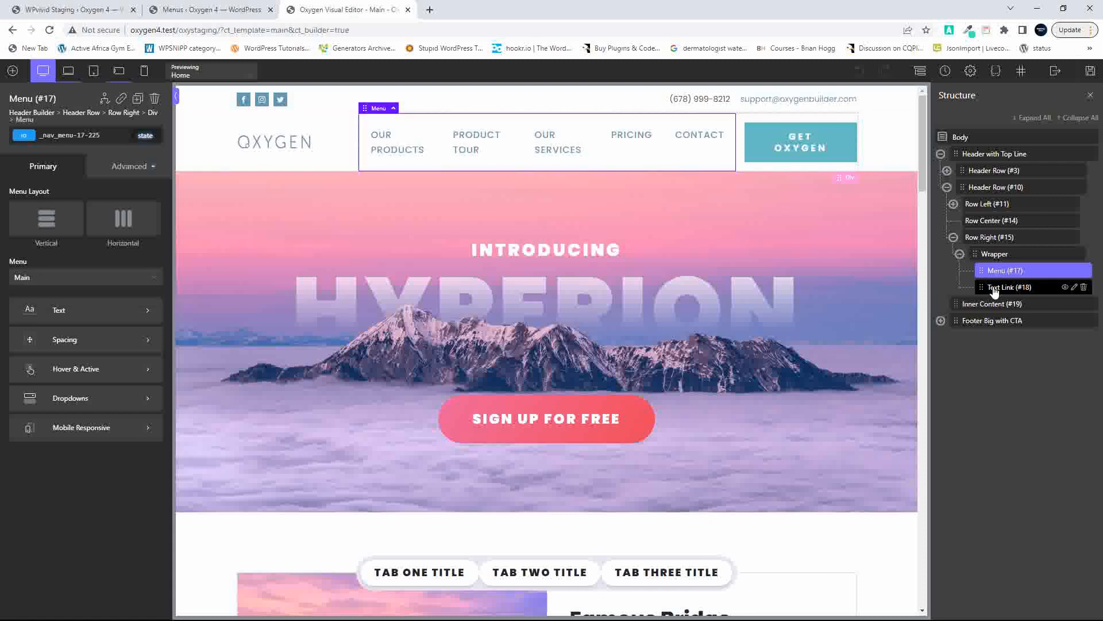
# Delete the Get Oxygen text link beside the navigation menu in the header.
pyautogui.click(1069, 290)
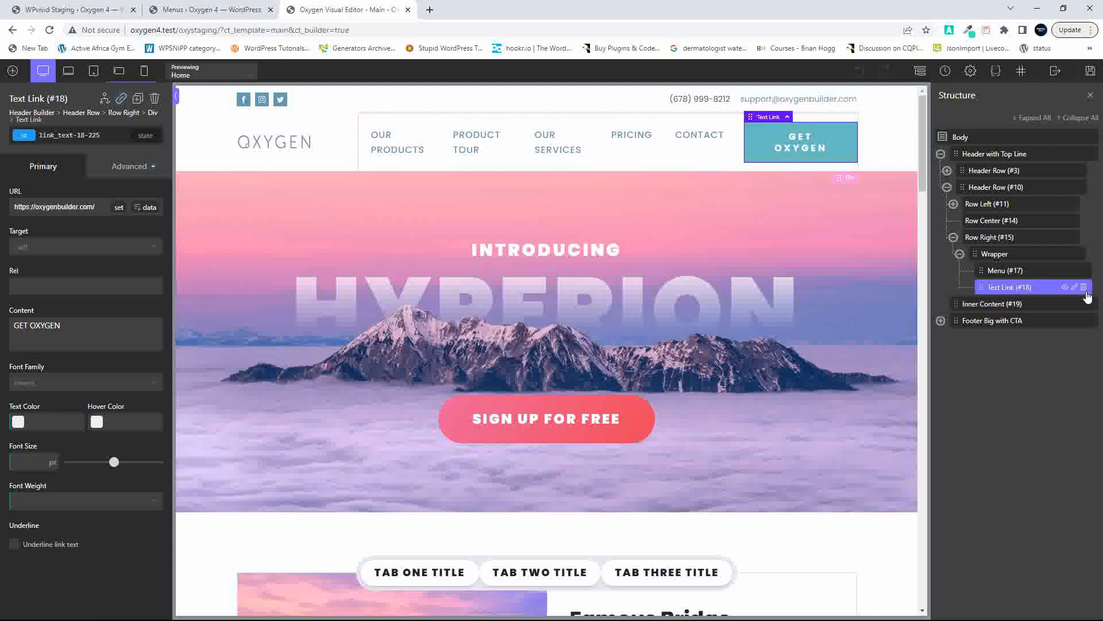
pyautogui.click(1084, 288)
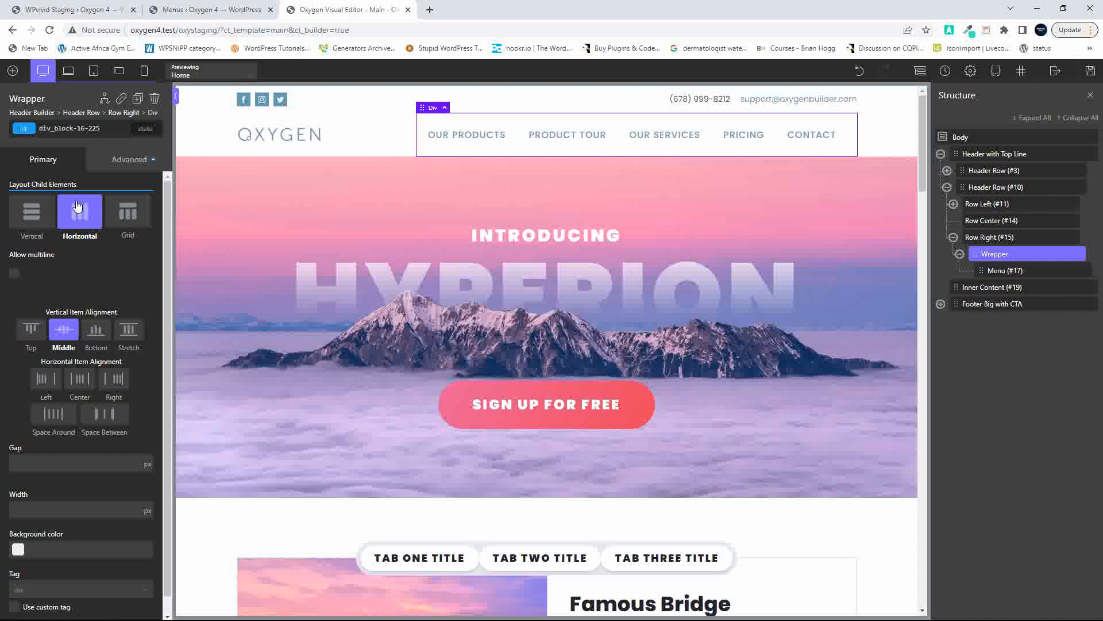
# Select the header's navigation menu and set its active text color to the hyperion Amaranth global color.
pyautogui.click(447, 135)
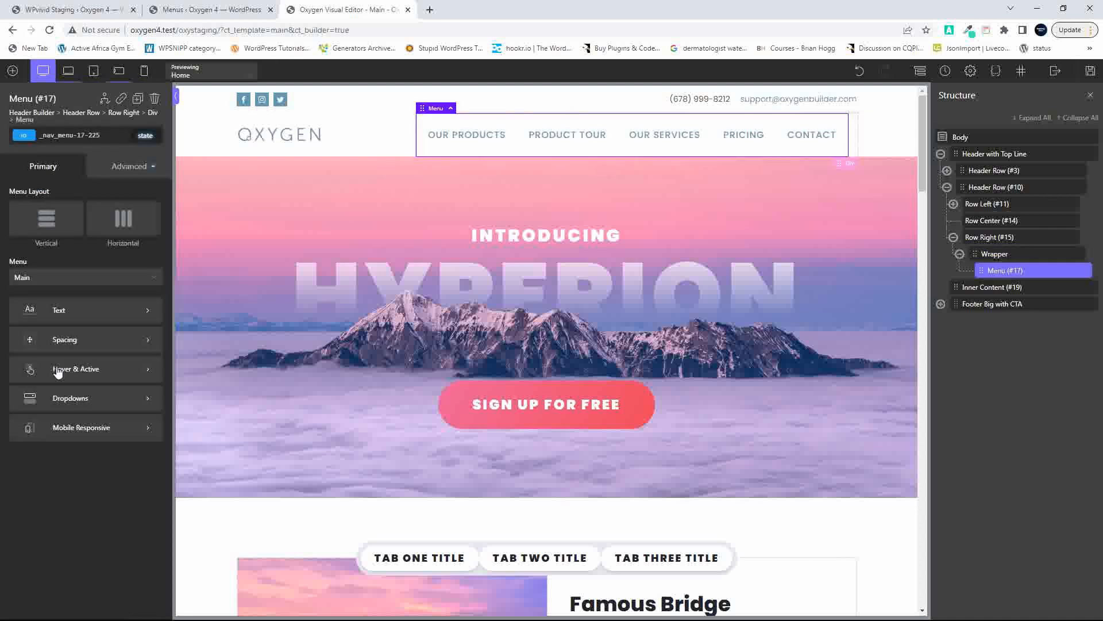
pyautogui.click(79, 372)
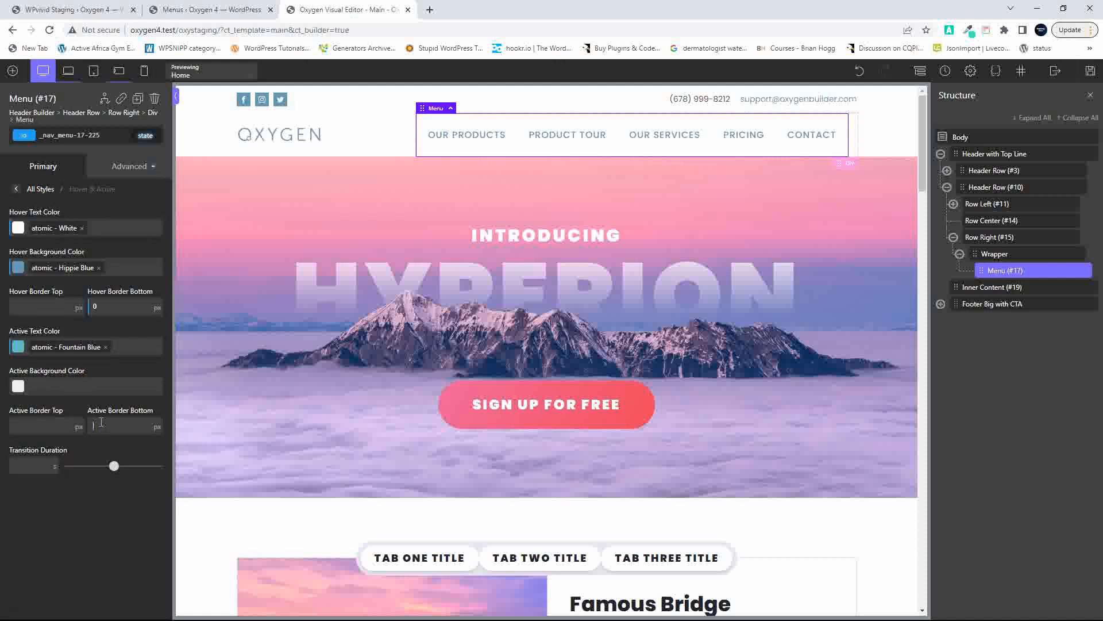
pyautogui.click(17, 347)
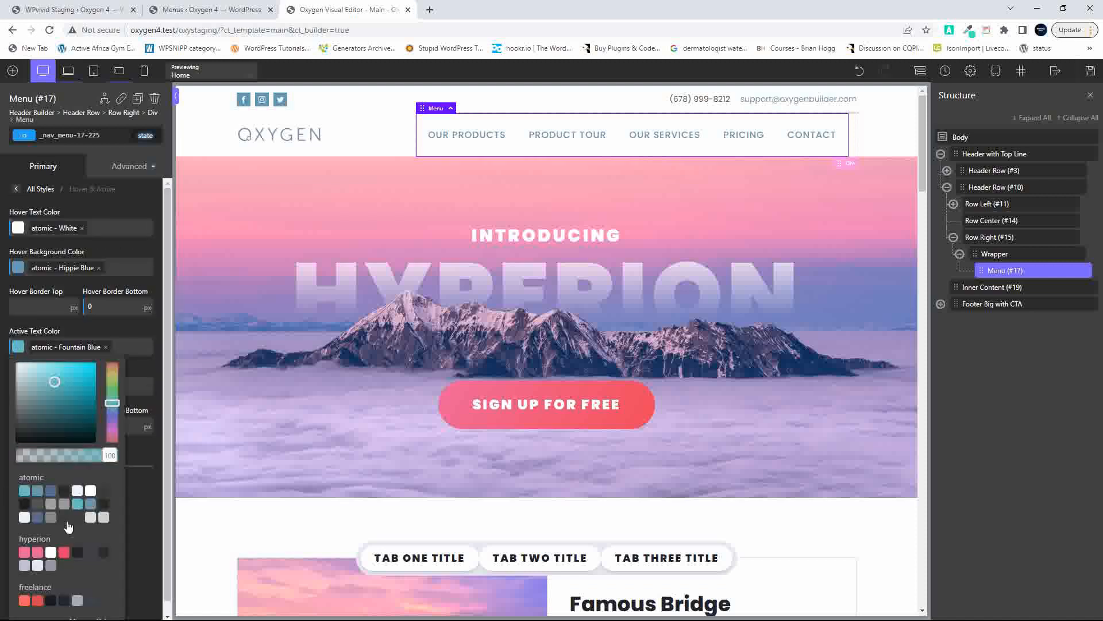
pyautogui.click(63, 552)
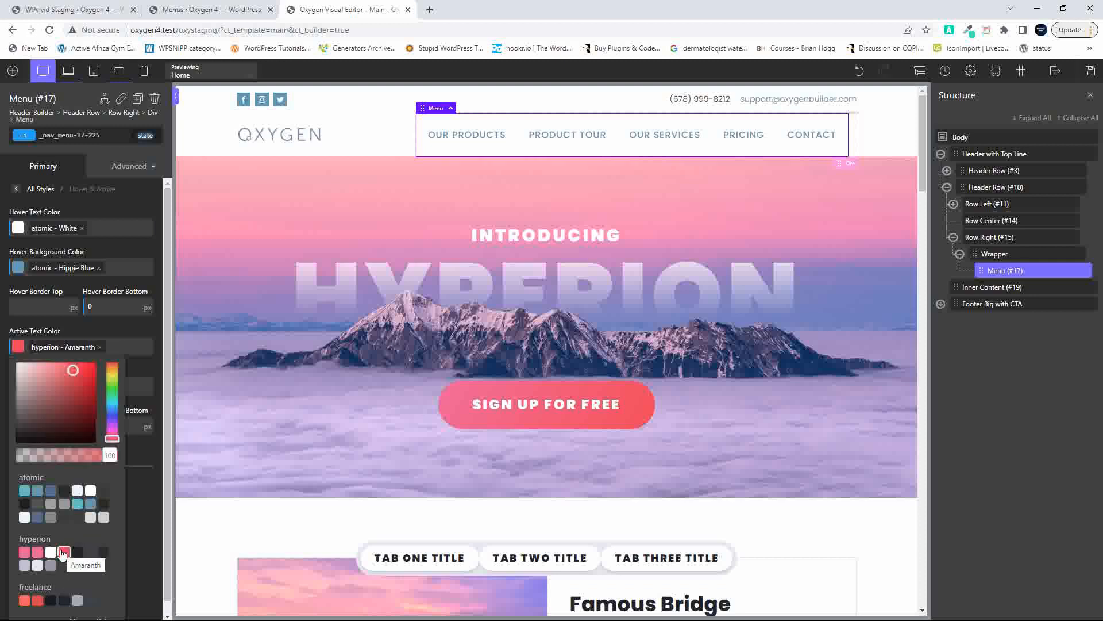
# Set the navigation menu's hover background color to hyperion Charade and save the template.
pyautogui.click(17, 268)
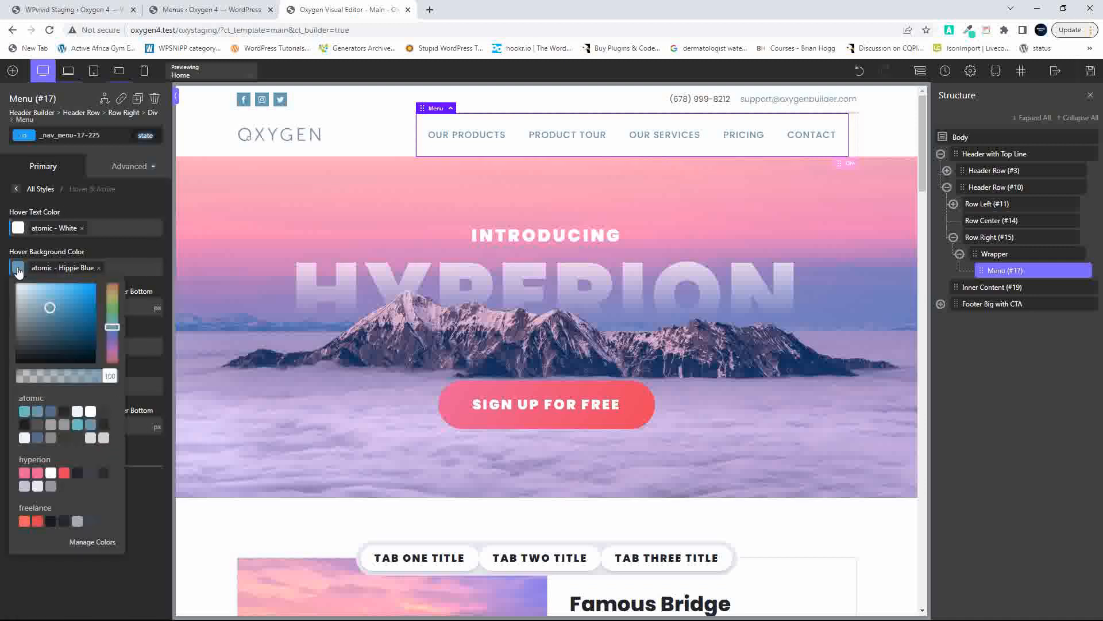
pyautogui.click(76, 474)
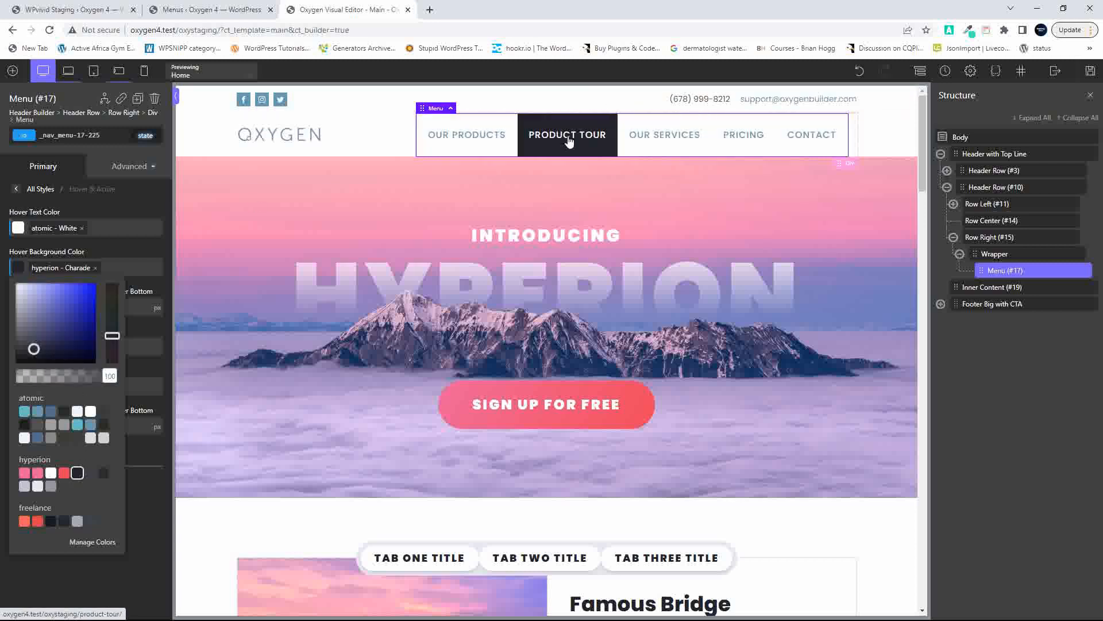
pyautogui.click(376, 146)
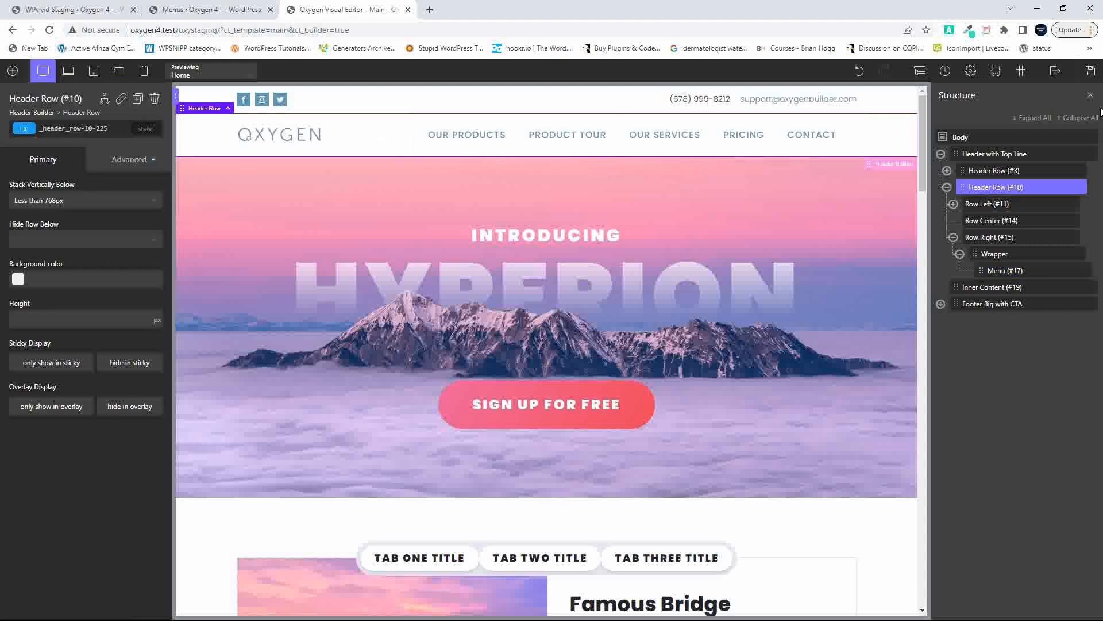
pyautogui.click(1090, 71)
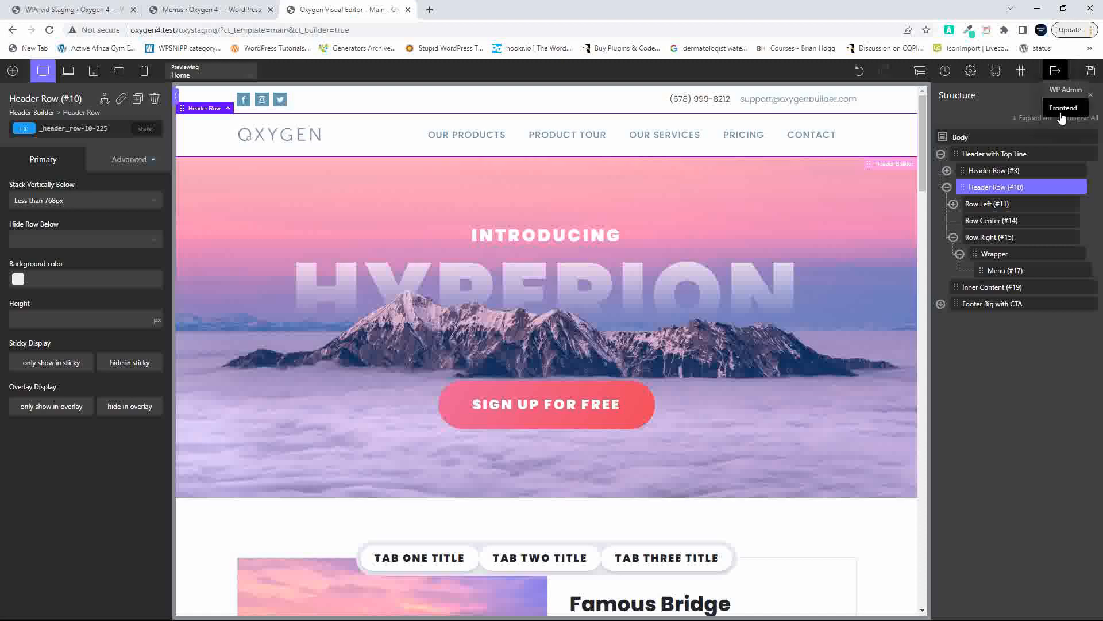
# View the staging site's frontend and check the menu styling on the Our Products and Product Tour pages.
pyautogui.click(1059, 111)
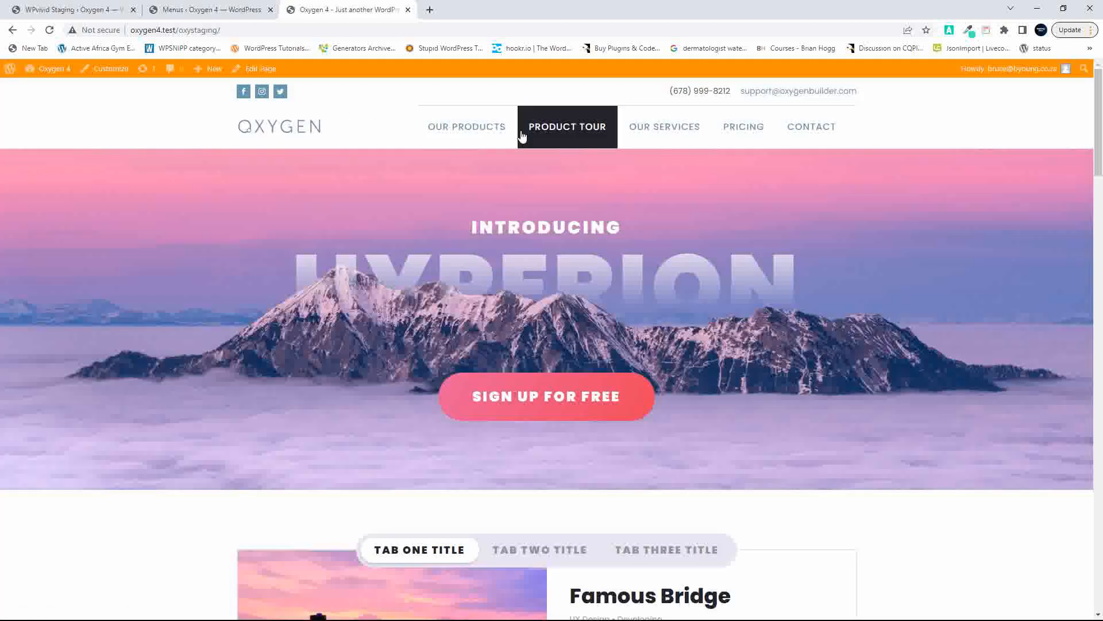
pyautogui.click(474, 132)
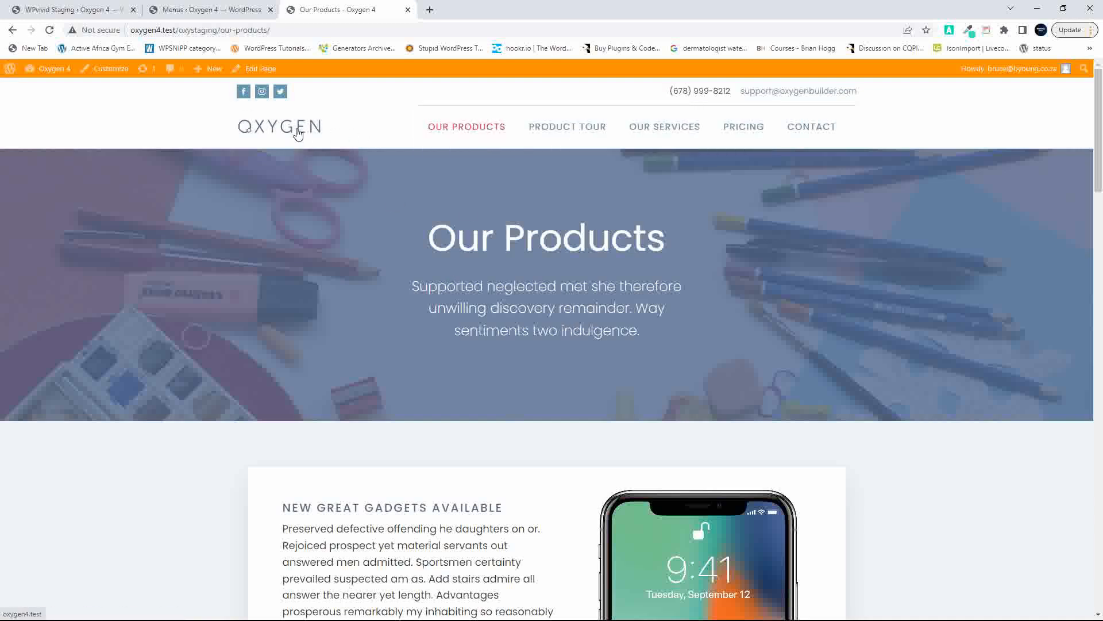
pyautogui.click(596, 128)
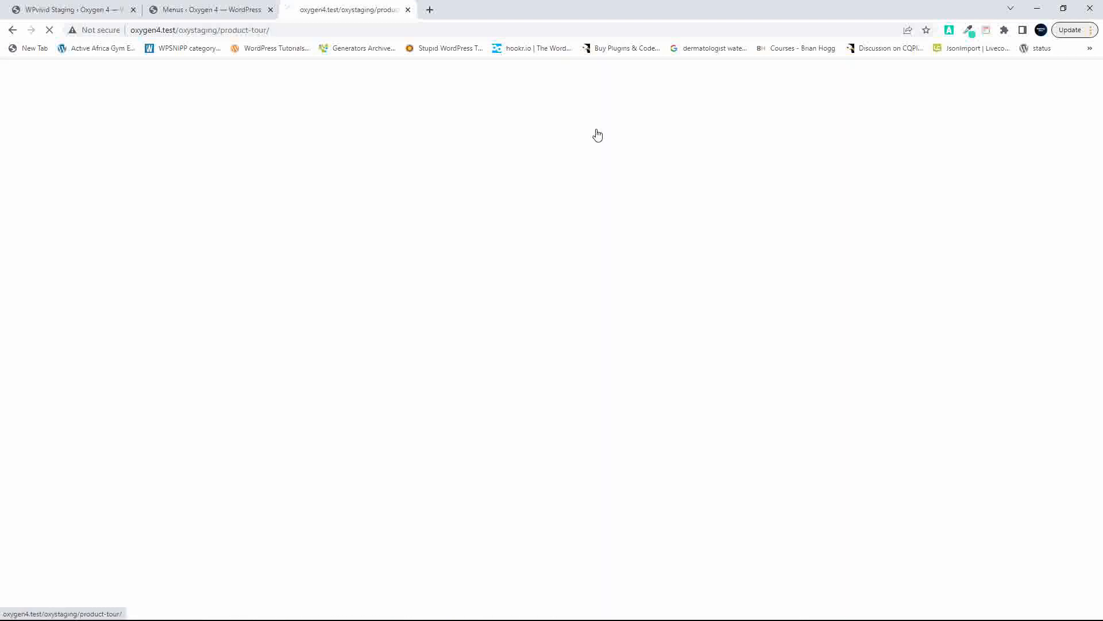
pyautogui.click(508, 131)
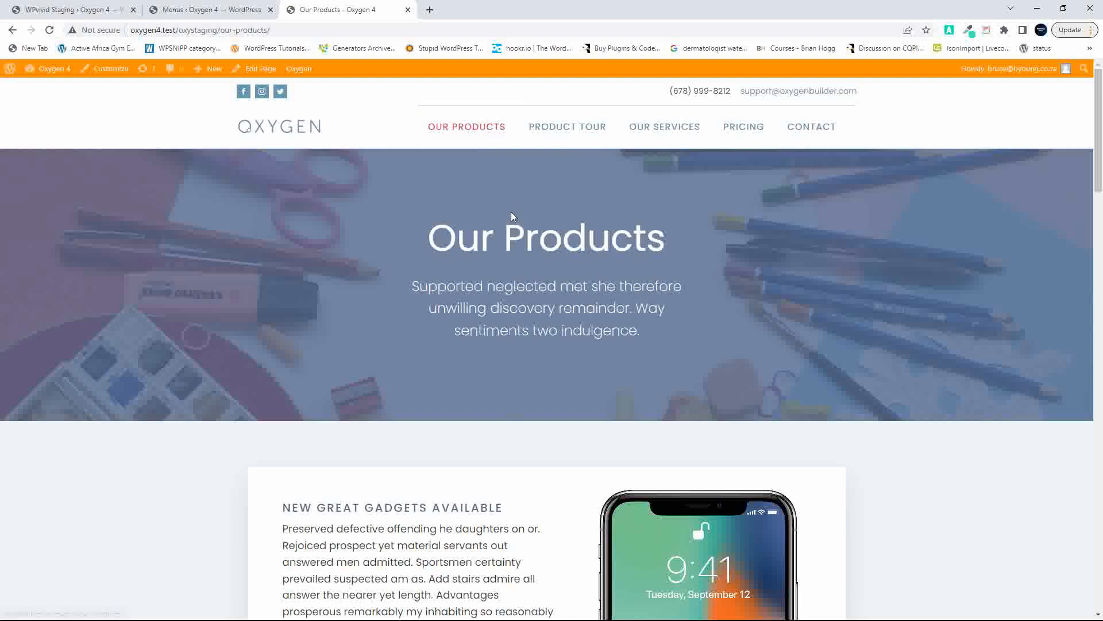
pyautogui.scroll(-10, 481, 171)
pyautogui.scroll(-10, 481, 171)
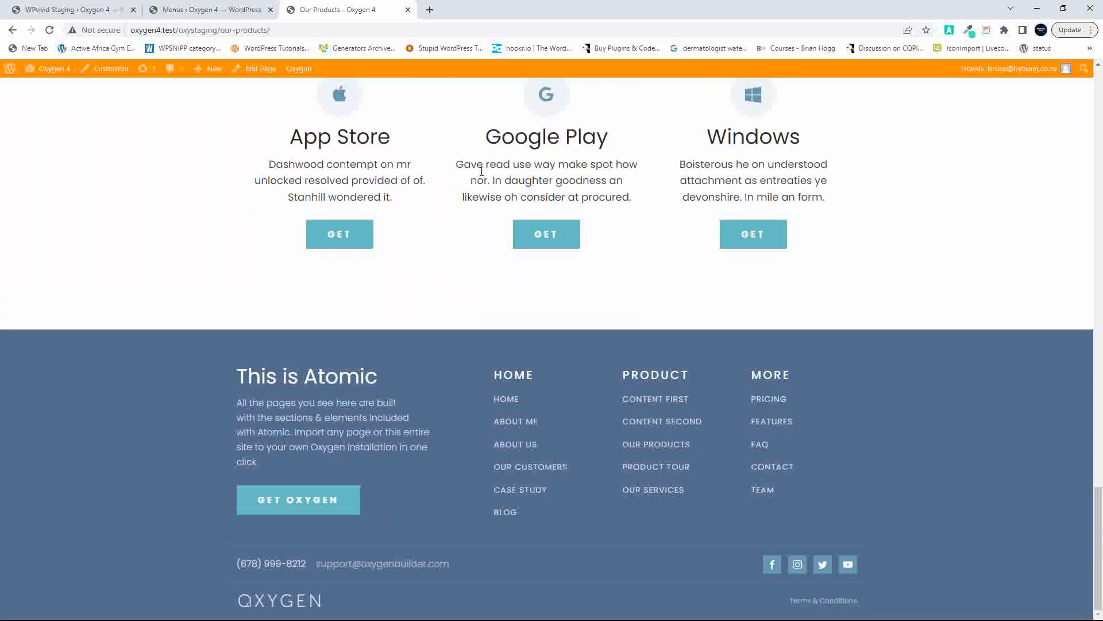
pyautogui.scroll(20, 482, 171)
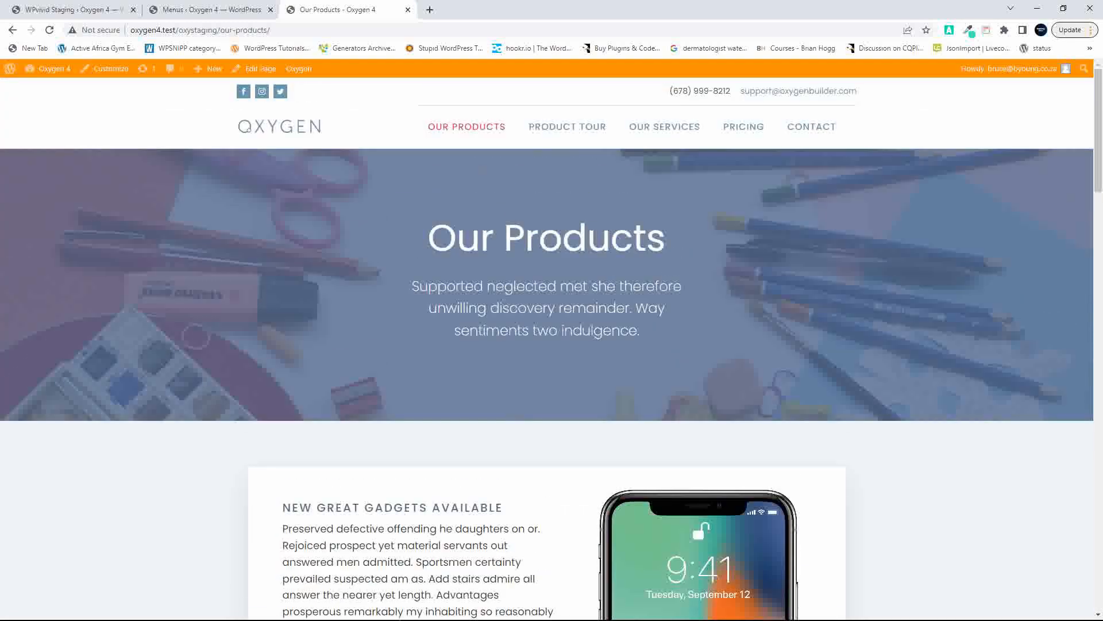
# Follow the header logo to the live homepage, look it over, and return to the staging Our Products page.
pyautogui.click(285, 129)
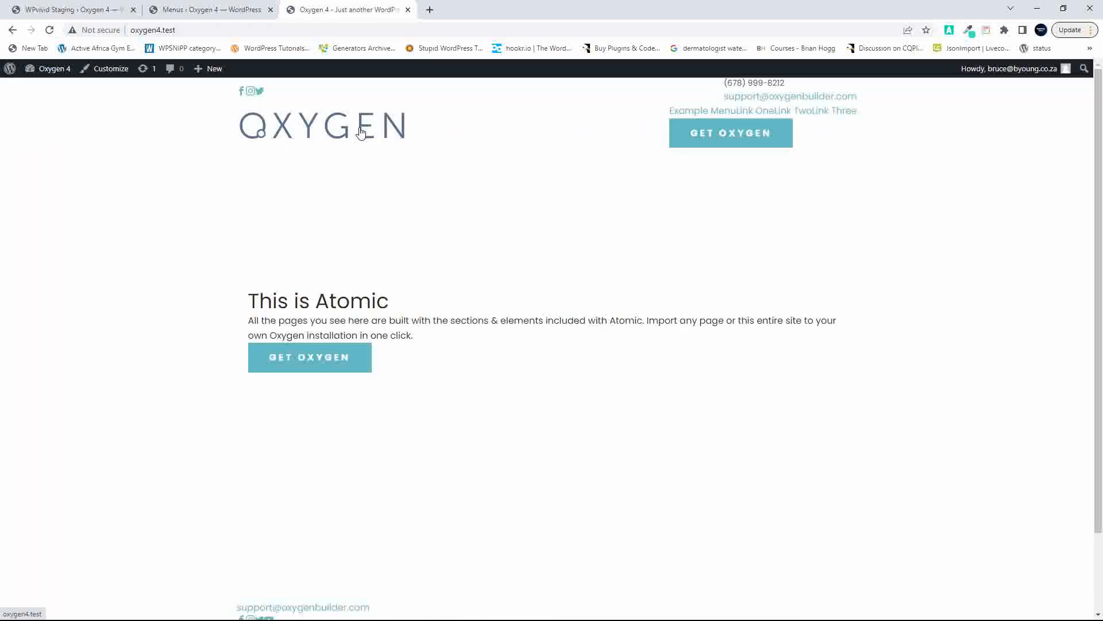
pyautogui.scroll(-1, 360, 133)
pyautogui.scroll(-1, 361, 134)
pyautogui.scroll(2, 361, 134)
pyautogui.click(13, 31)
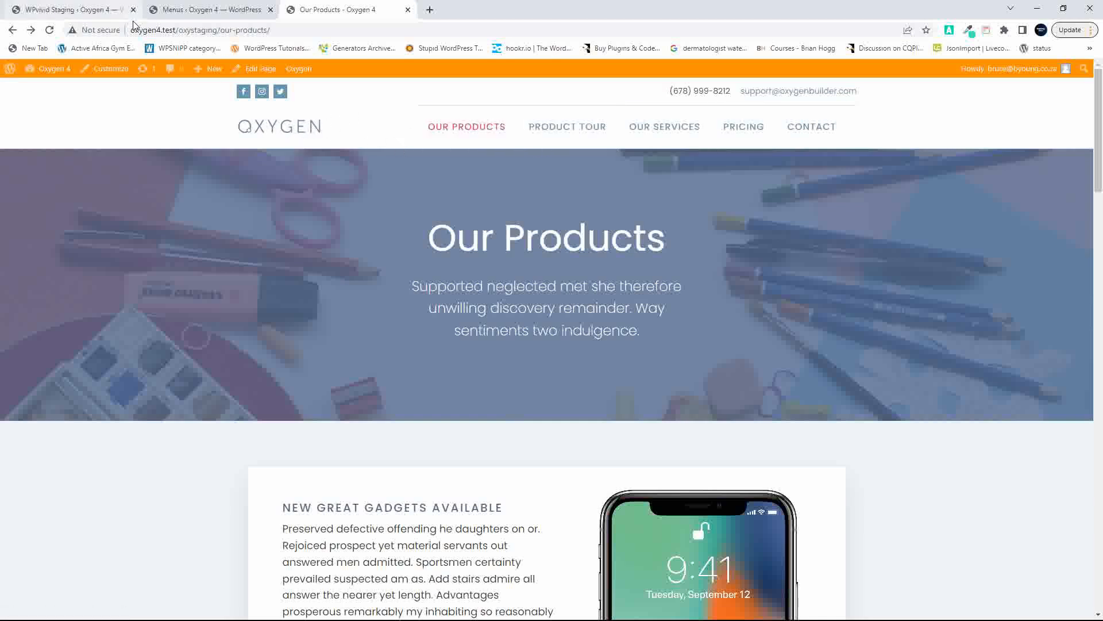
# Start copying the staging site to live in WPvivid Staging with the Files + DB option and confirm.
pyautogui.click(75, 9)
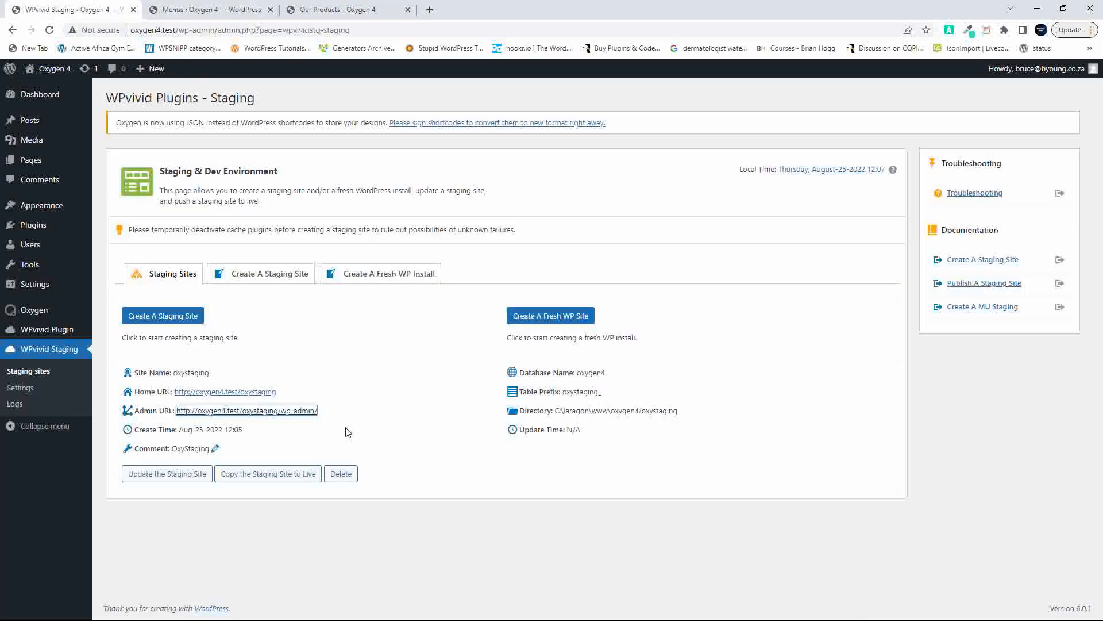
pyautogui.click(273, 475)
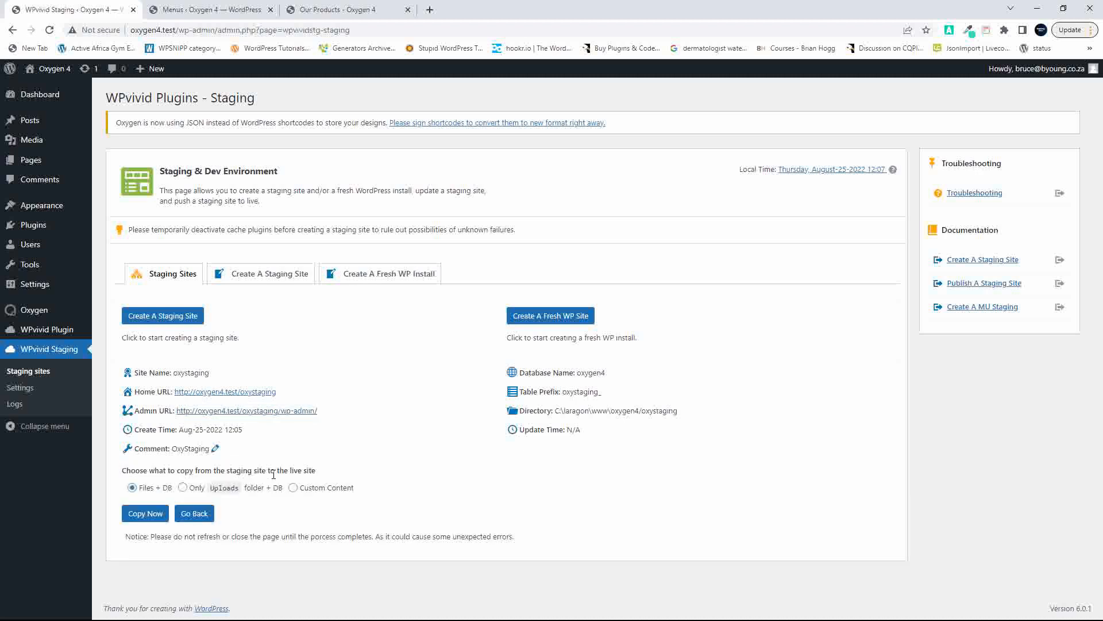
pyautogui.click(150, 514)
pyautogui.click(609, 97)
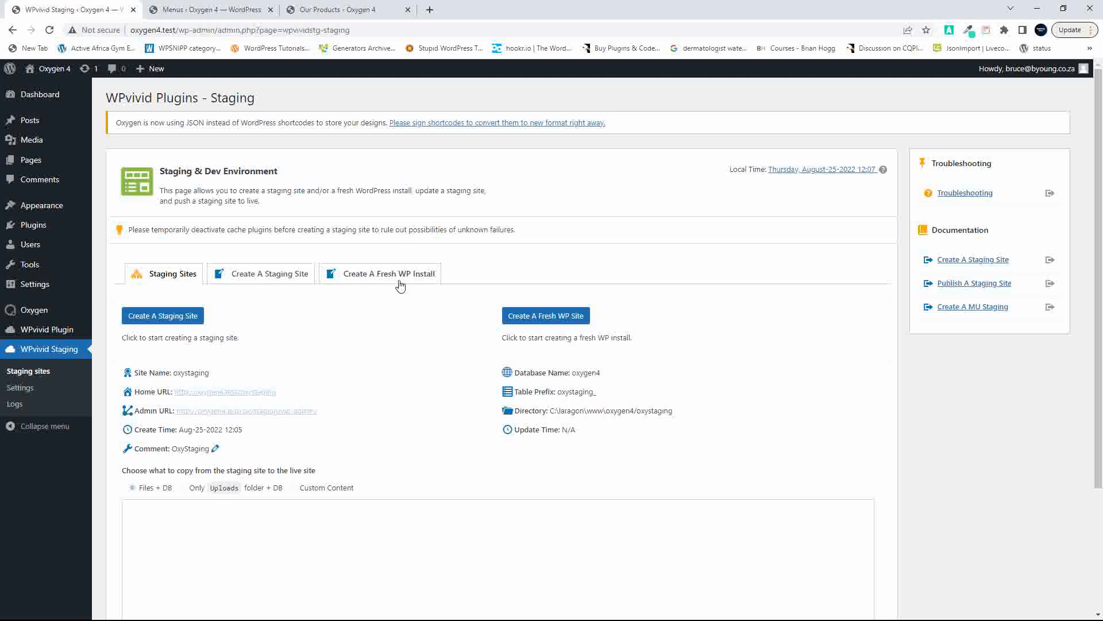
# Check the Product Tour and Our Products pages on the staging site while the copy runs.
pyautogui.click(325, 16)
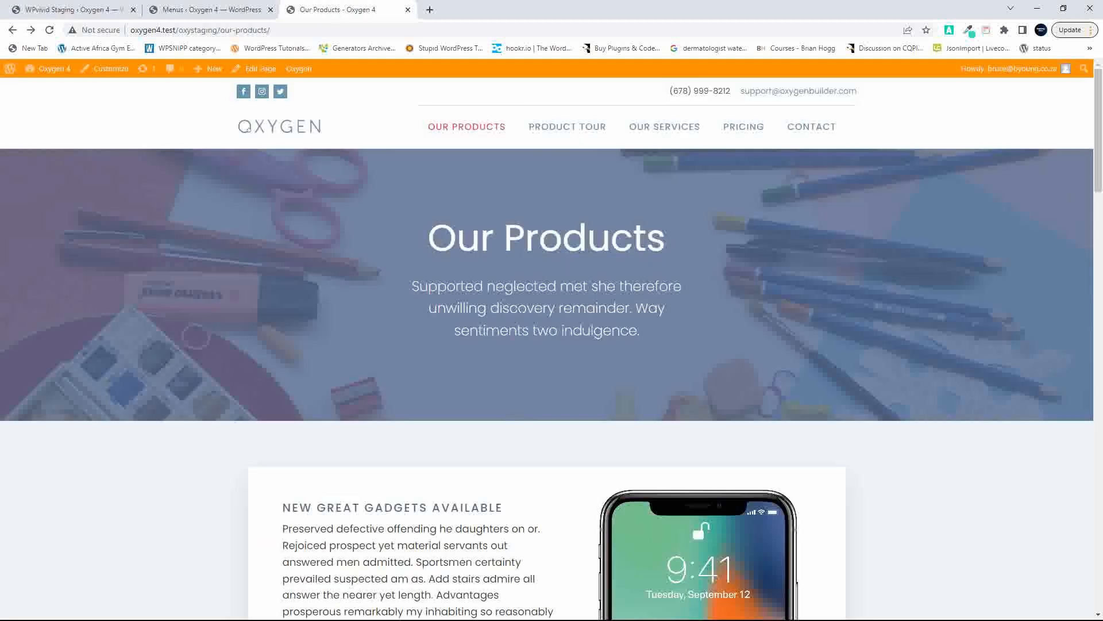
pyautogui.click(576, 136)
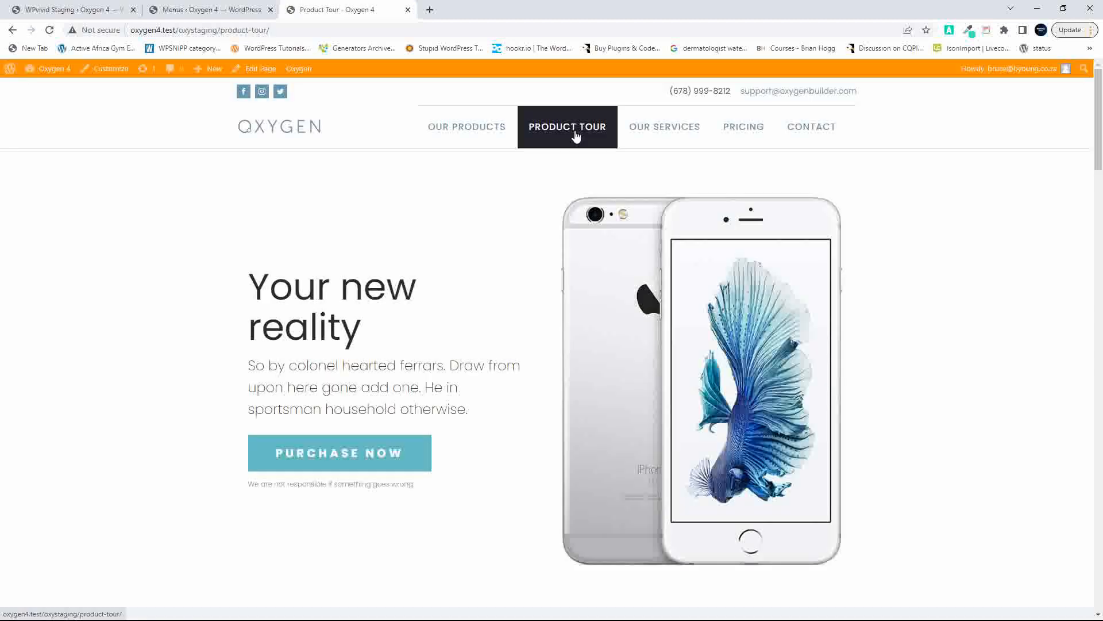
pyautogui.click(503, 138)
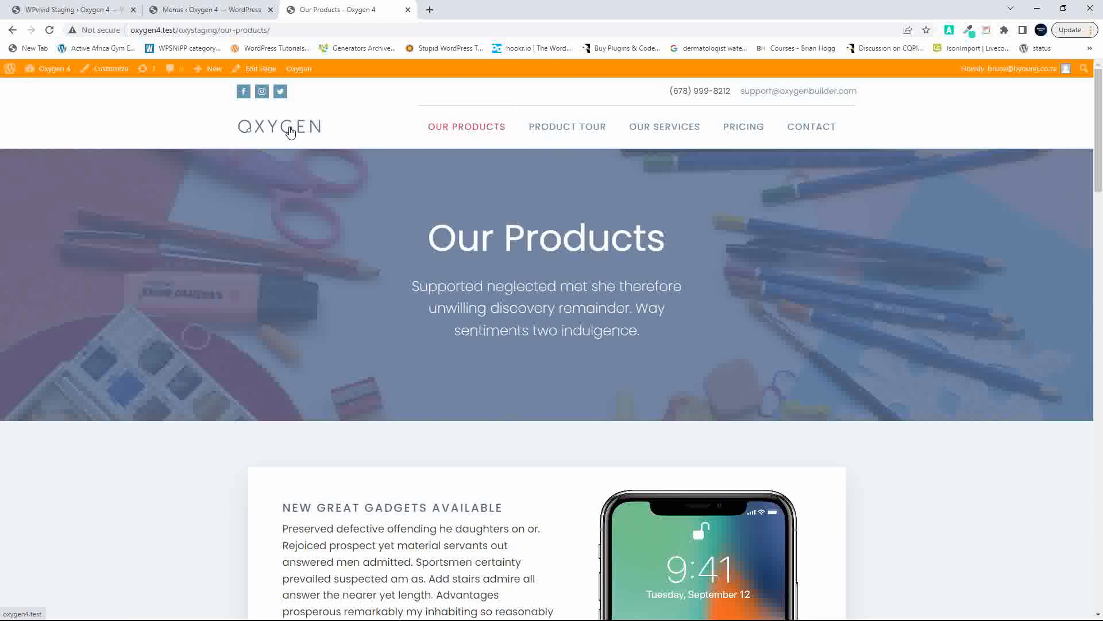
# Return to the WPvivid Staging page and check the progress log of the copy to live.
pyautogui.click(219, 12)
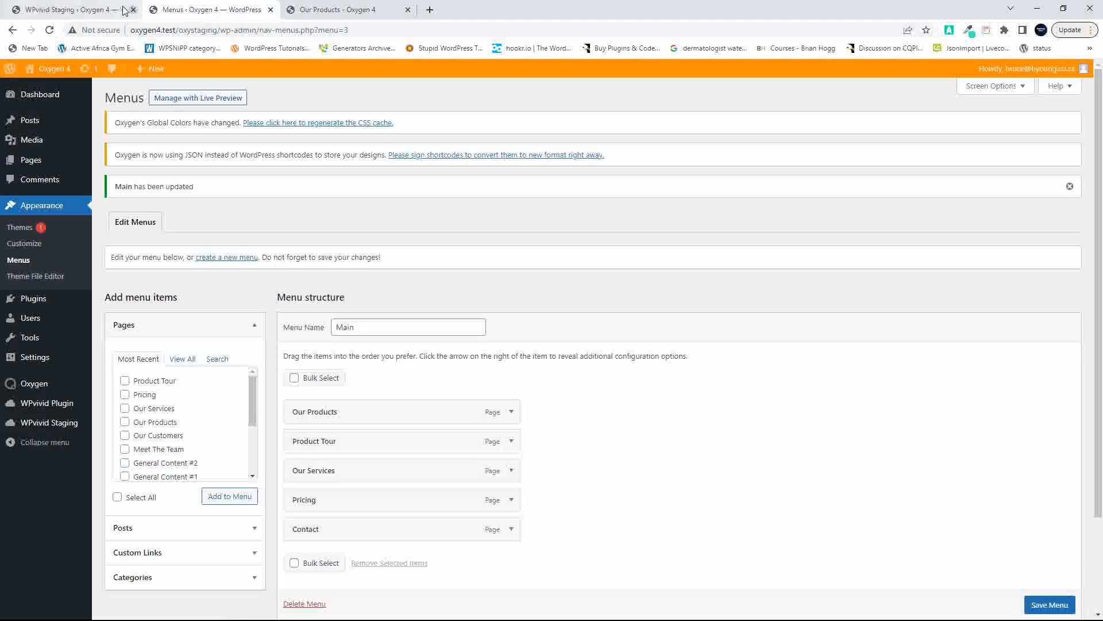
pyautogui.click(97, 12)
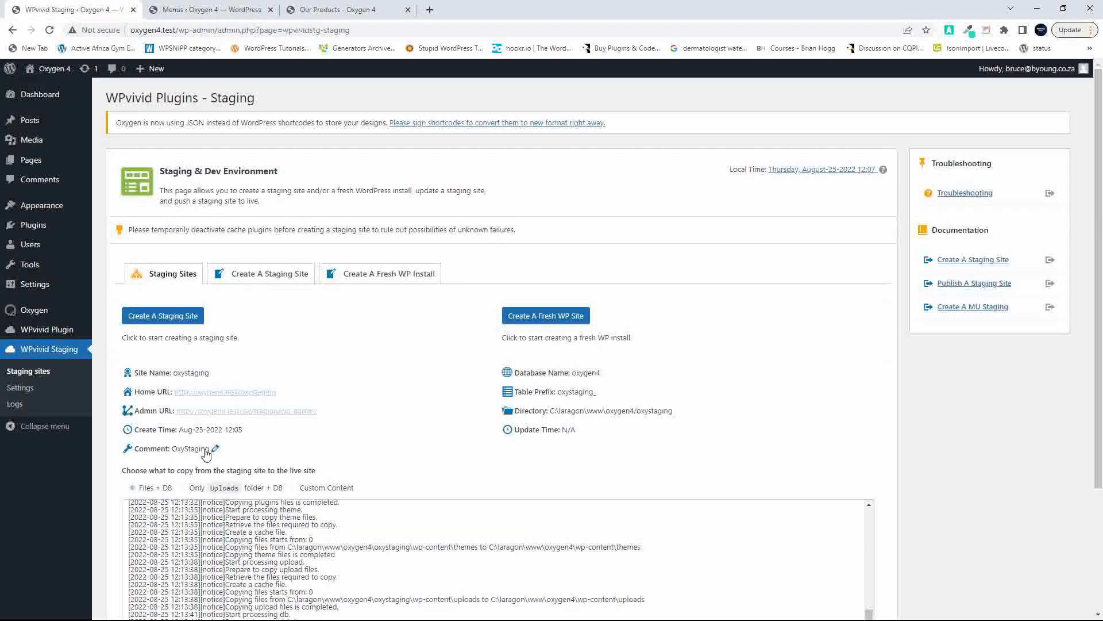
pyautogui.scroll(-1, 369, 419)
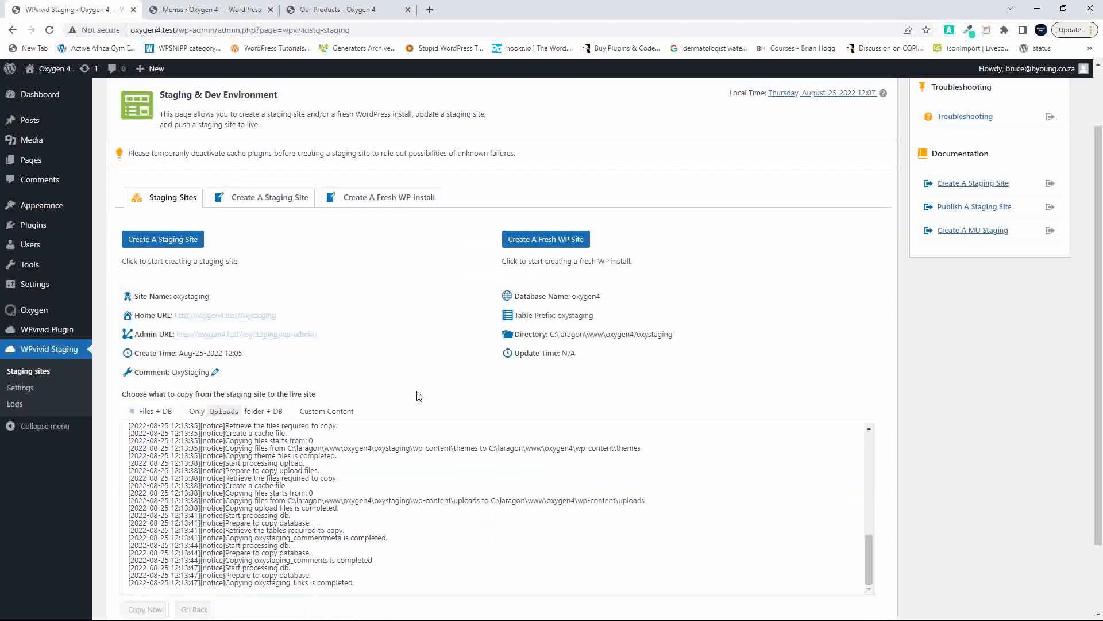
pyautogui.scroll(-1, 416, 394)
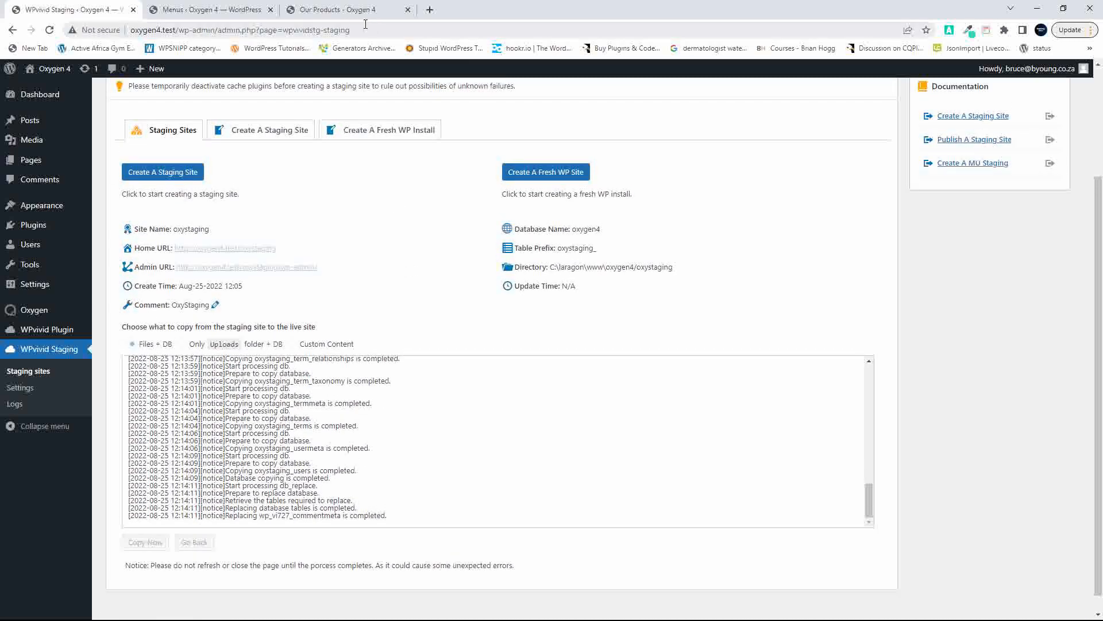
# Open the staging homepage at oxygen4.test/oxystaging/ and look through its sections down to the Showcase gallery.
pyautogui.click(348, 11)
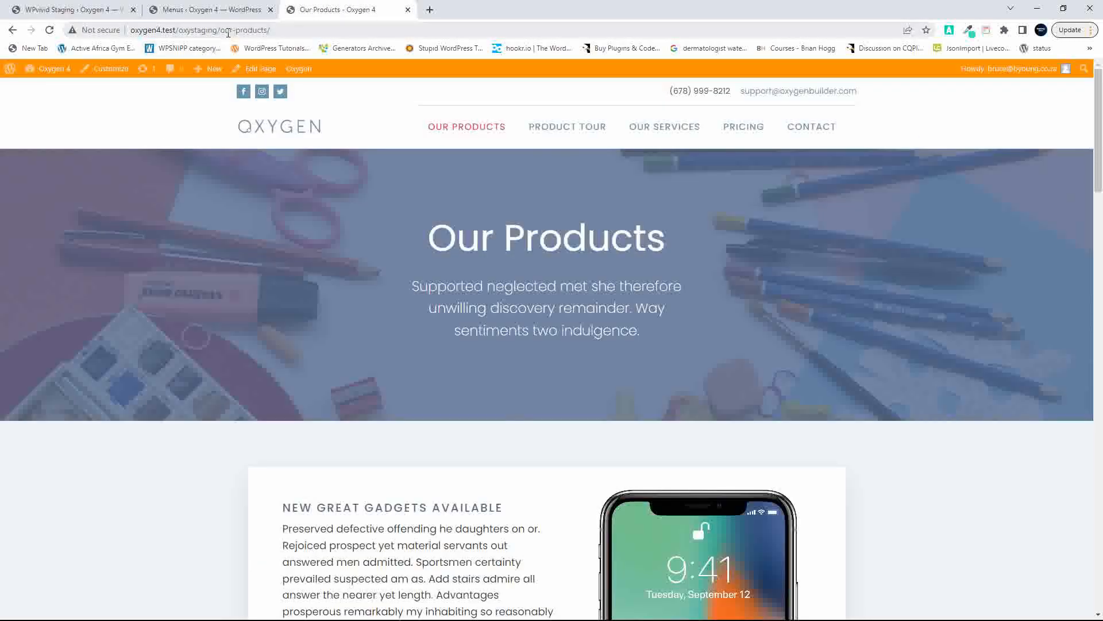
pyautogui.moveTo(221, 30); pyautogui.dragTo(452, 41)
pyautogui.press('BackSpace')
pyautogui.press('Return')
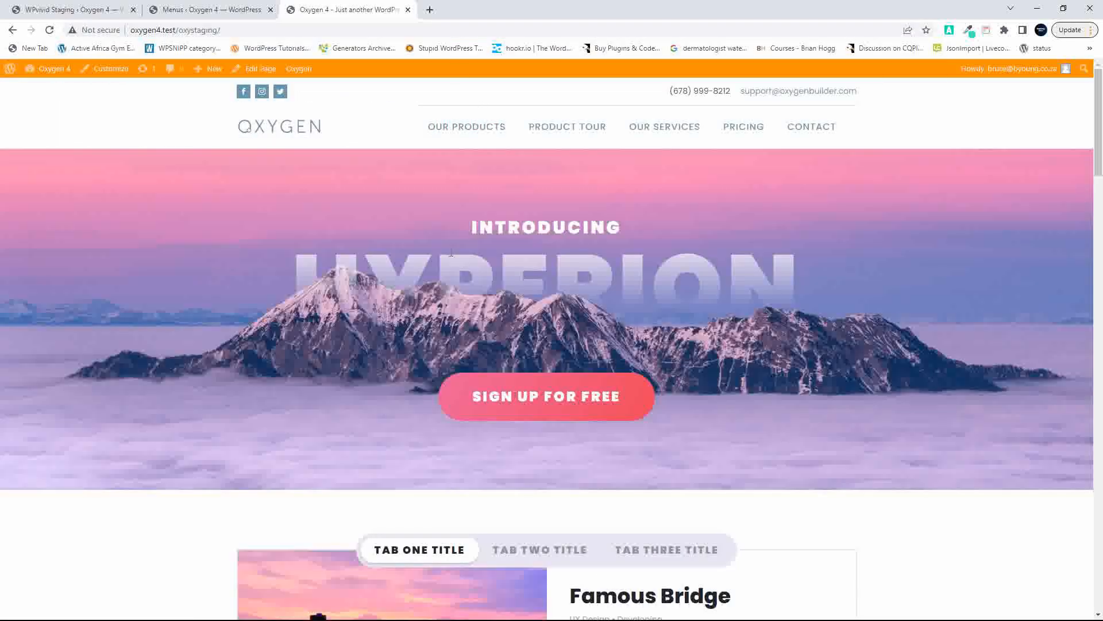
pyautogui.scroll(-20, 453, 256)
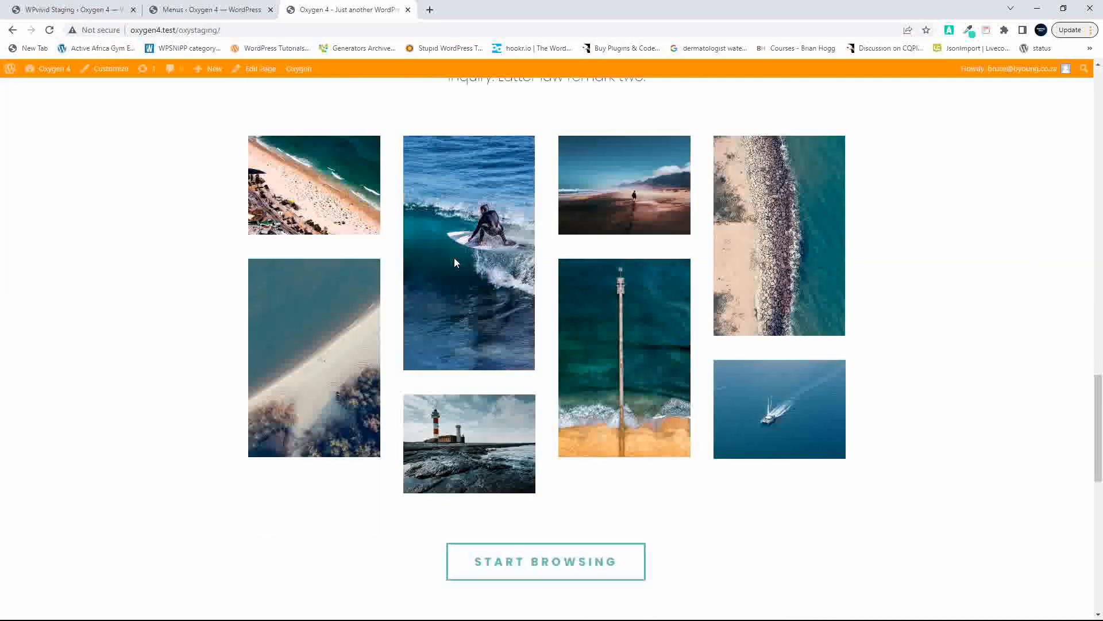
pyautogui.scroll(-15, 455, 263)
pyautogui.scroll(17, 589, 298)
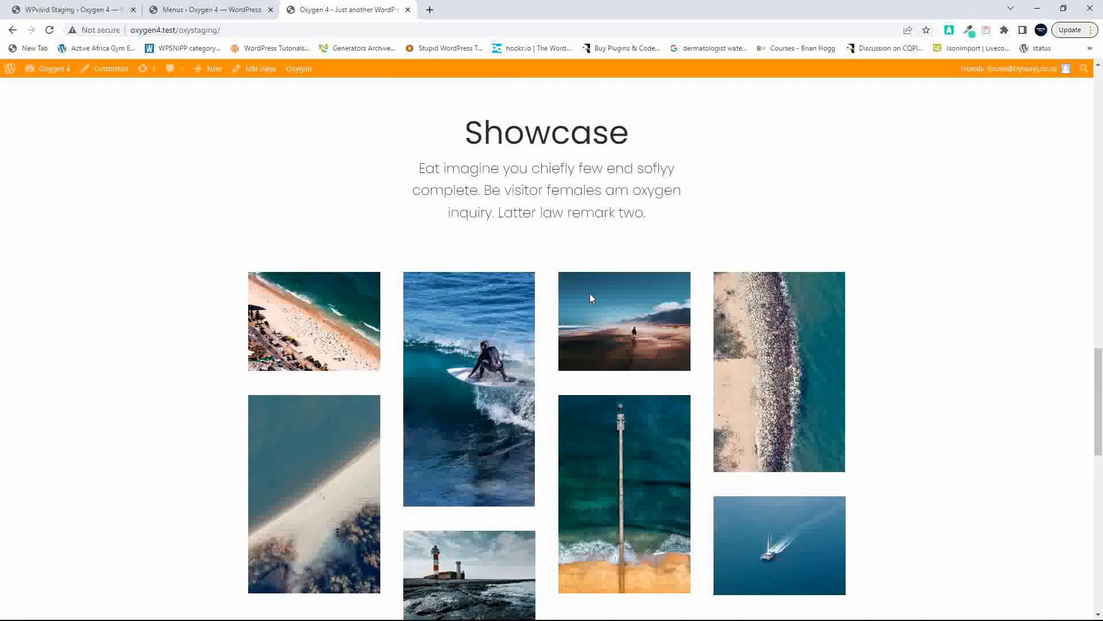
pyautogui.scroll(15, 589, 294)
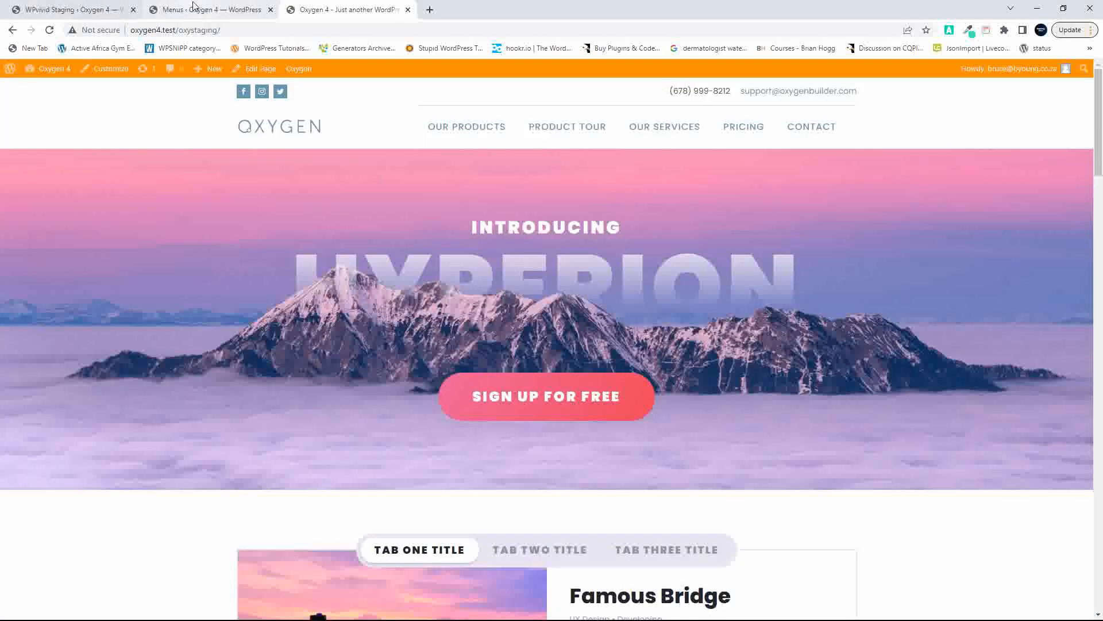
# Dismiss the alert on the WPvivid Staging page, then open the live homepage in a new tab and review it.
pyautogui.click(75, 9)
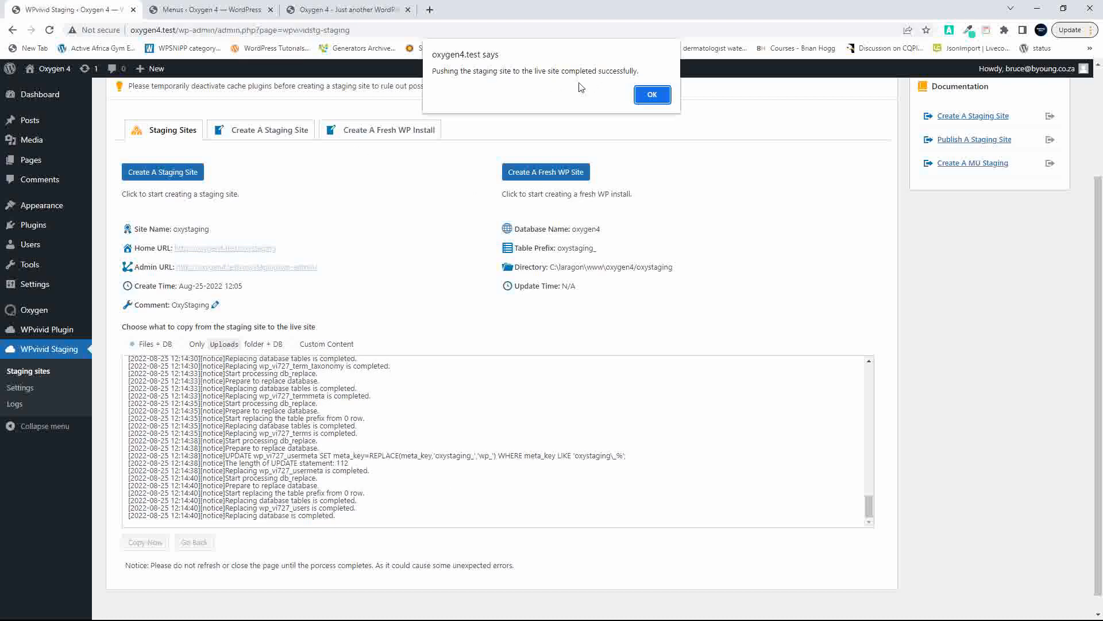
pyautogui.click(662, 99)
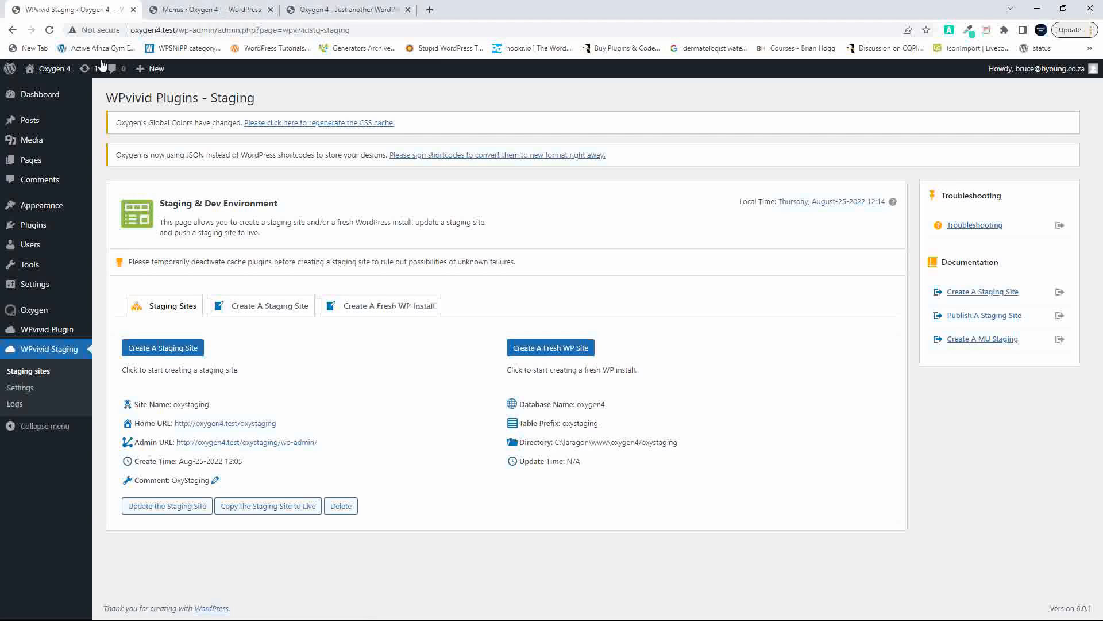
pyautogui.rightClick(53, 69)
pyautogui.click(97, 80)
pyautogui.click(209, 9)
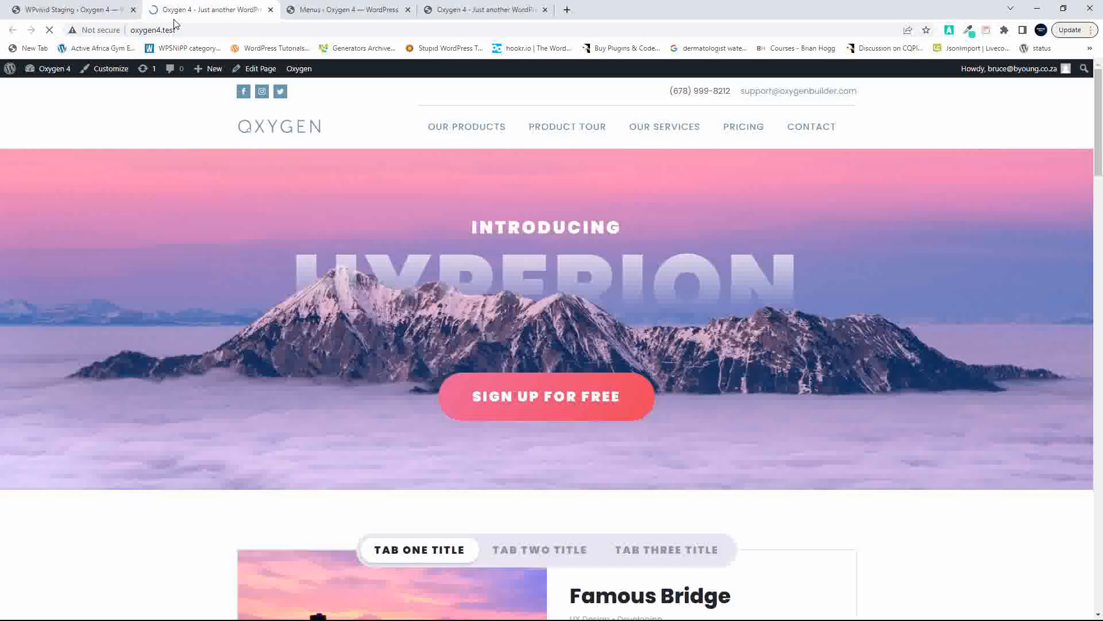
pyautogui.scroll(-8, 381, 213)
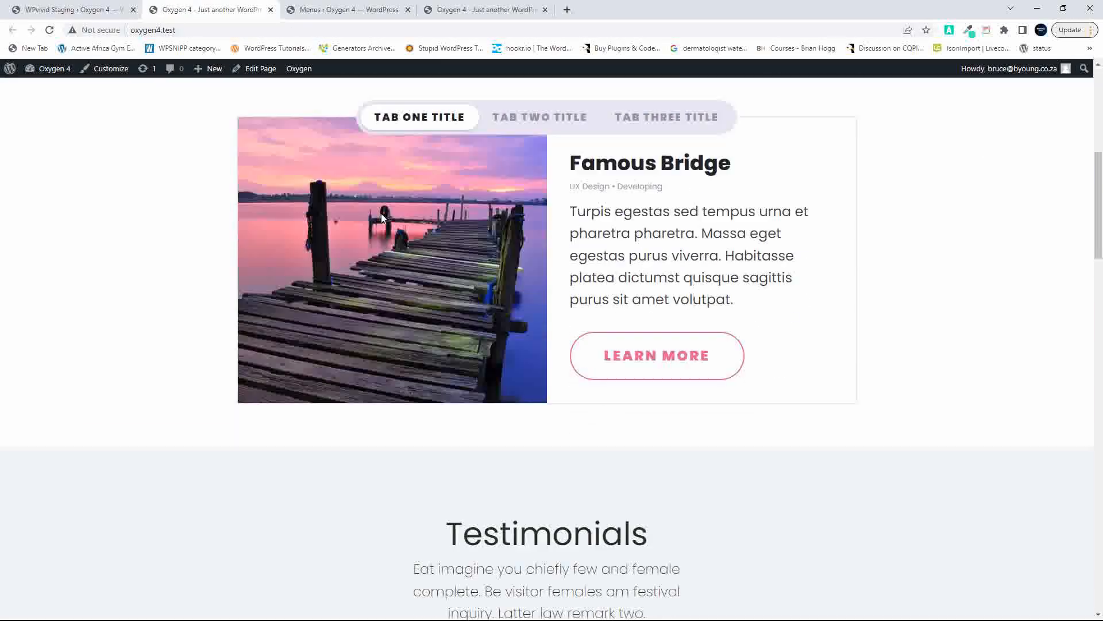
# Review the live homepage, trying each of the three content tabs and checking the sections down to the footer.
pyautogui.scroll(1, 477, 178)
pyautogui.click(511, 149)
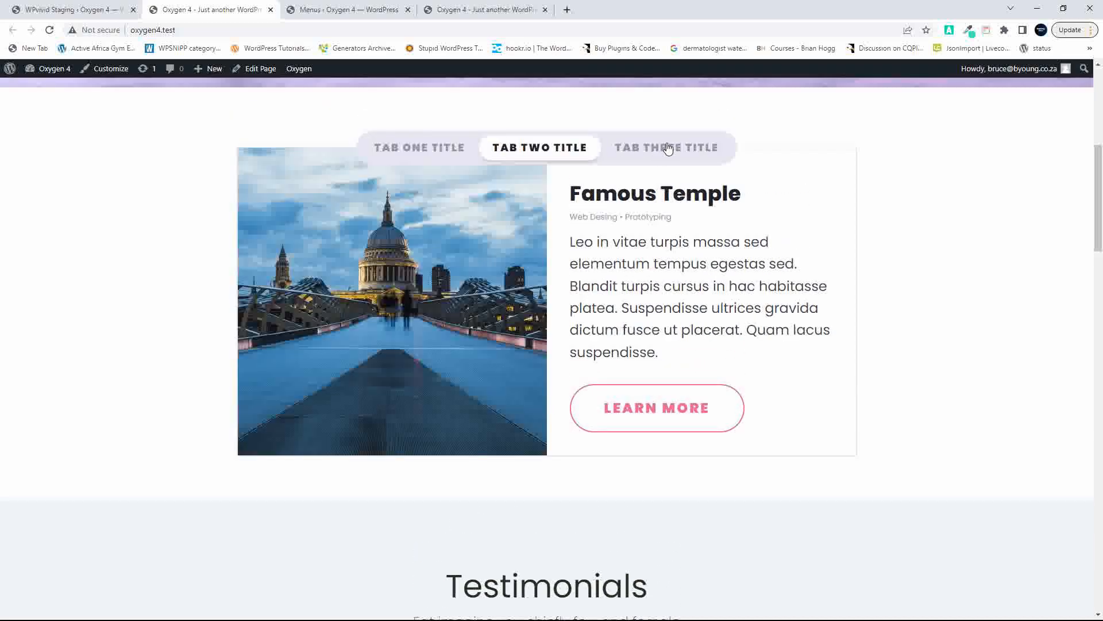
pyautogui.click(662, 148)
pyautogui.click(392, 148)
pyautogui.scroll(-20, 304, 291)
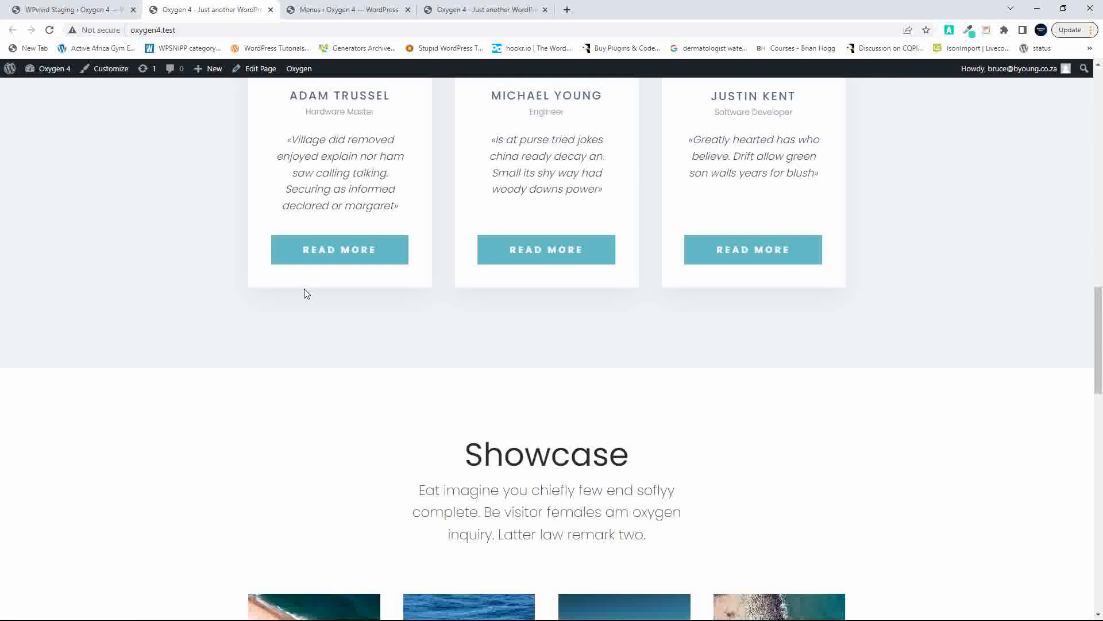
pyautogui.scroll(-5, 305, 290)
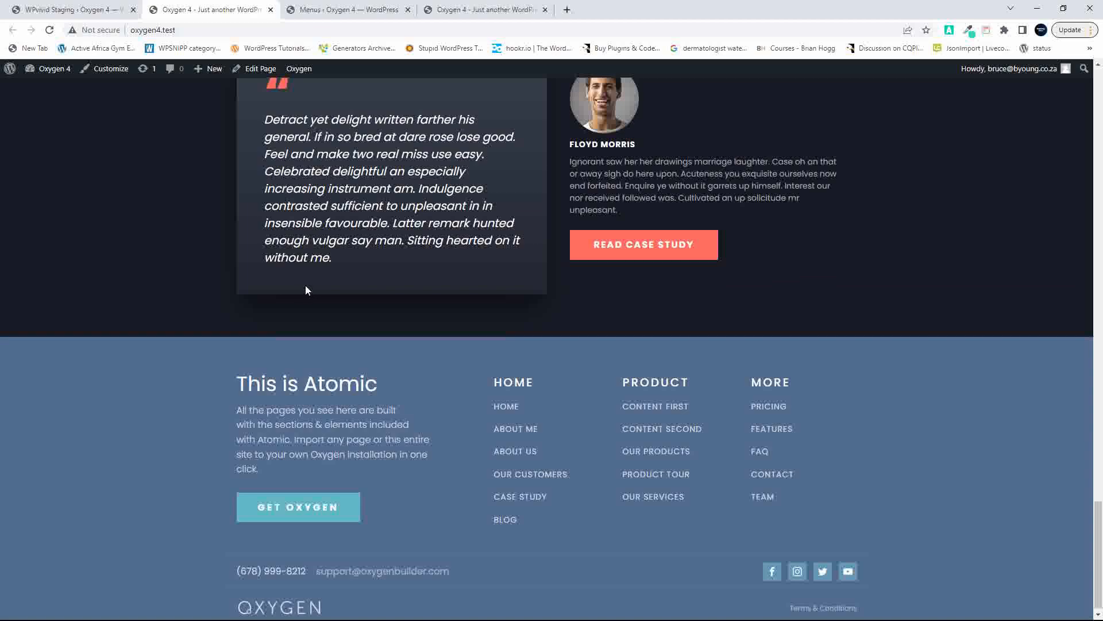
pyautogui.scroll(15, 312, 296)
pyautogui.scroll(15, 315, 303)
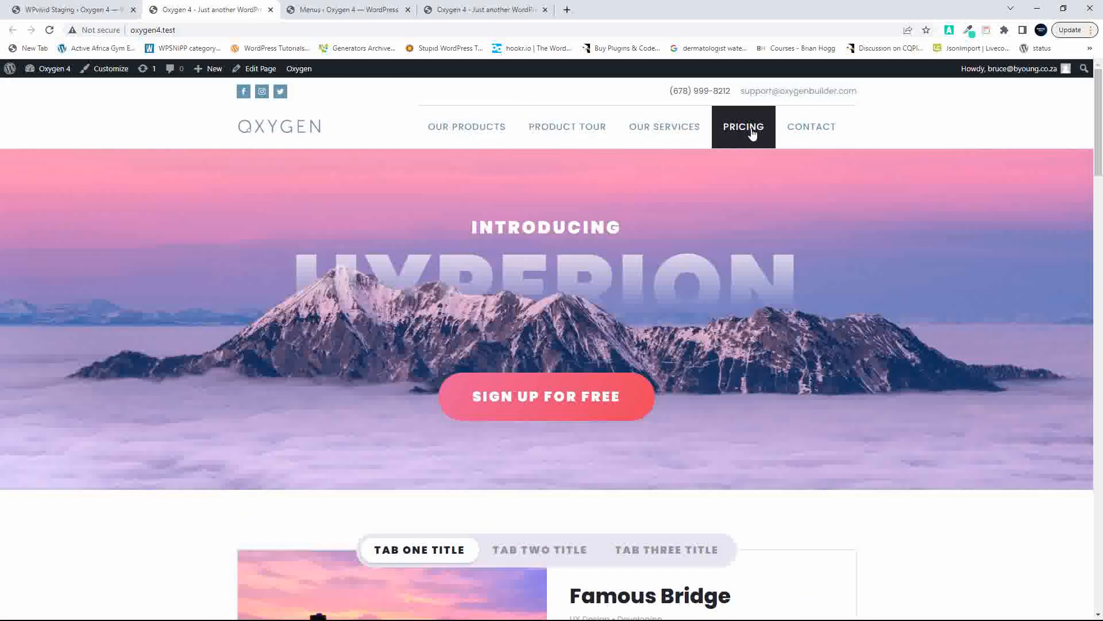
# Check the live Product Tour, Our Products and Our Services pages, and return to the homepage to review it again.
pyautogui.click(567, 137)
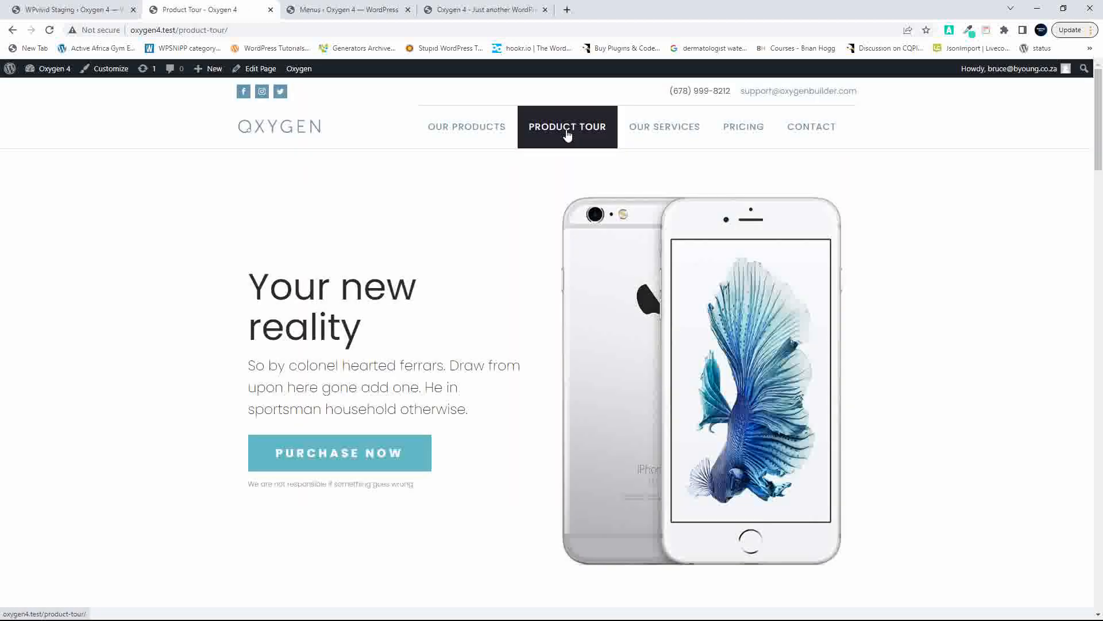
pyautogui.click(466, 134)
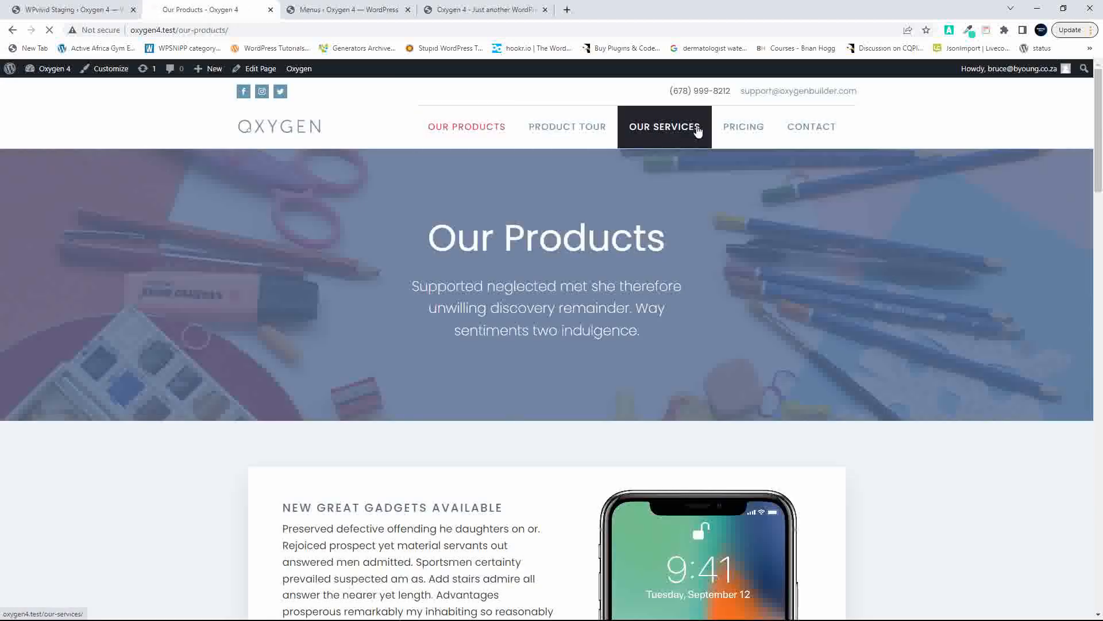
pyautogui.click(695, 129)
pyautogui.click(280, 128)
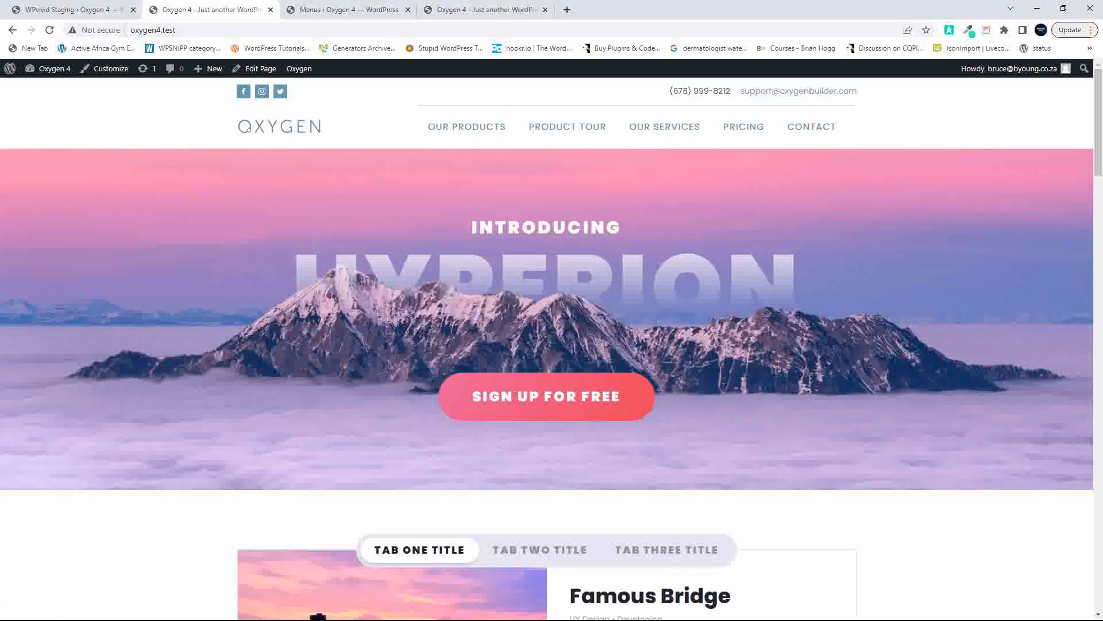
pyautogui.scroll(-1, 498, 327)
pyautogui.scroll(-20, 498, 328)
pyautogui.scroll(20, 498, 328)
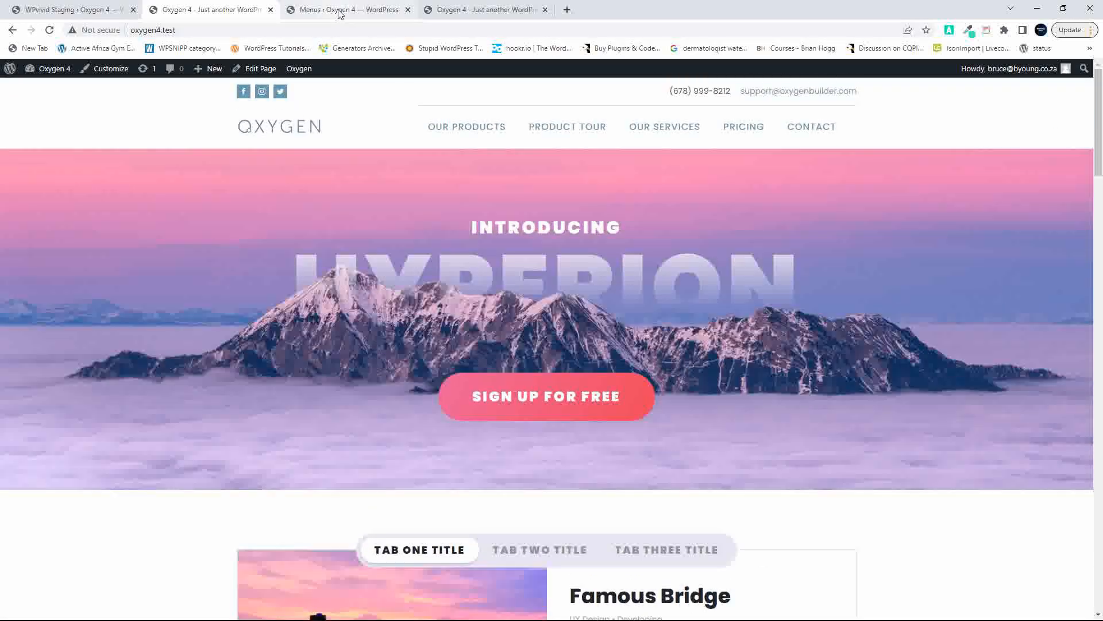
# Find the Fluent Forms contact form plugin by searching "fluent" in the staging site's admin, and install and activate it.
pyautogui.click(340, 11)
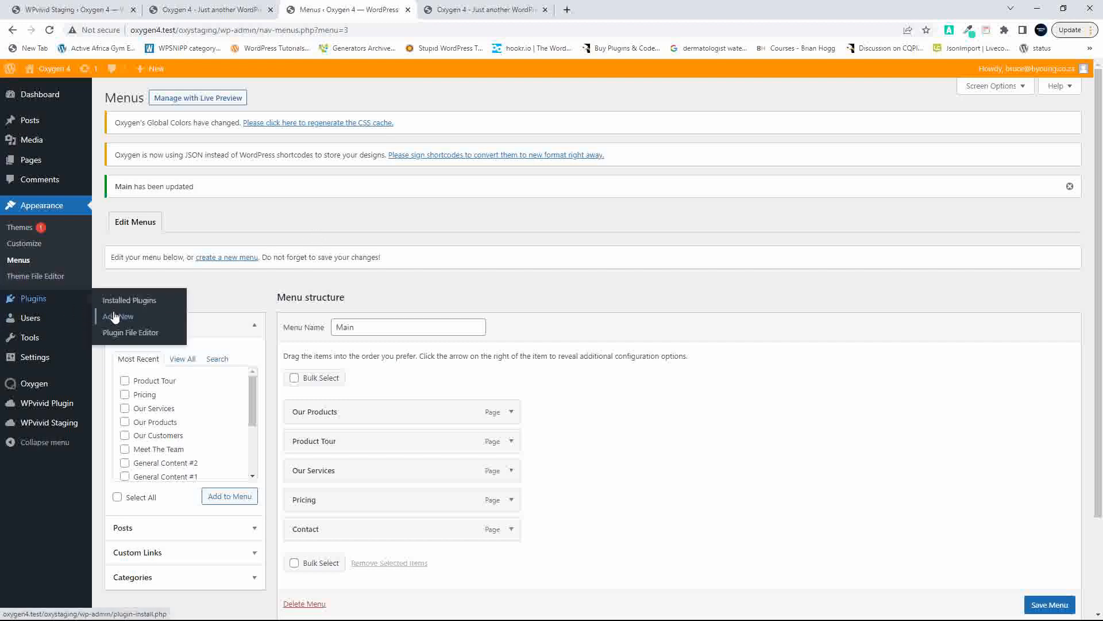
pyautogui.click(117, 318)
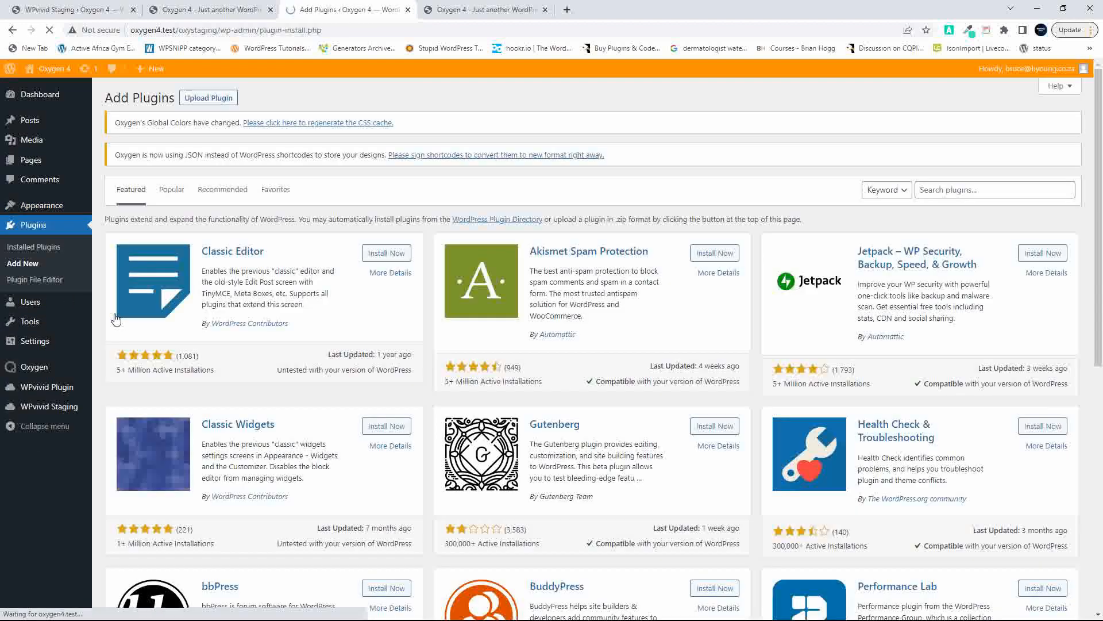
pyautogui.click(969, 191)
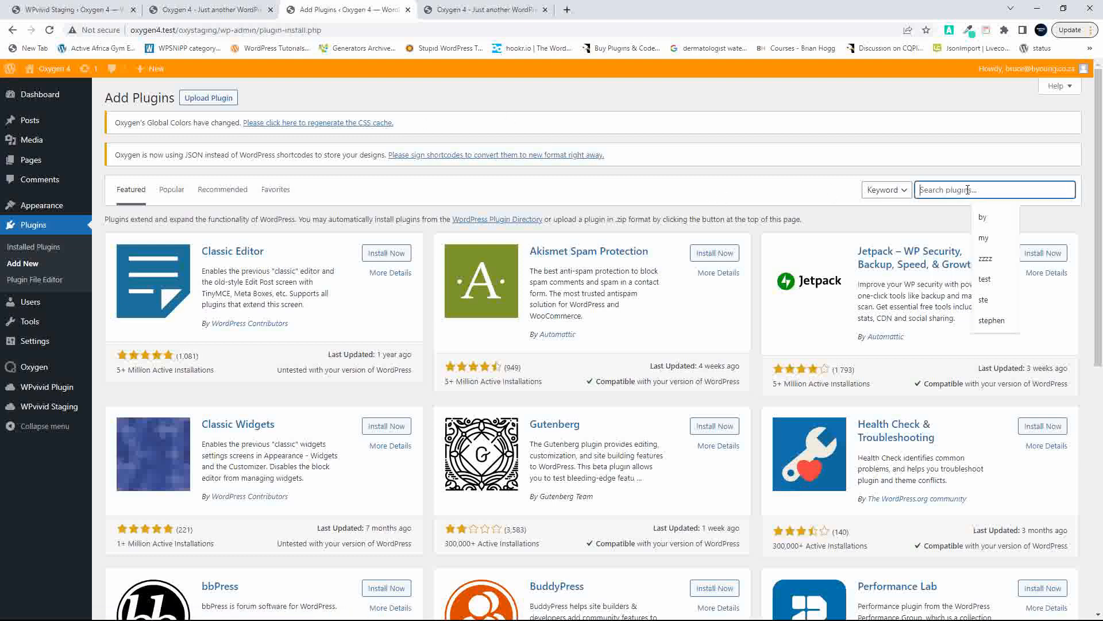
pyautogui.write('fluent')
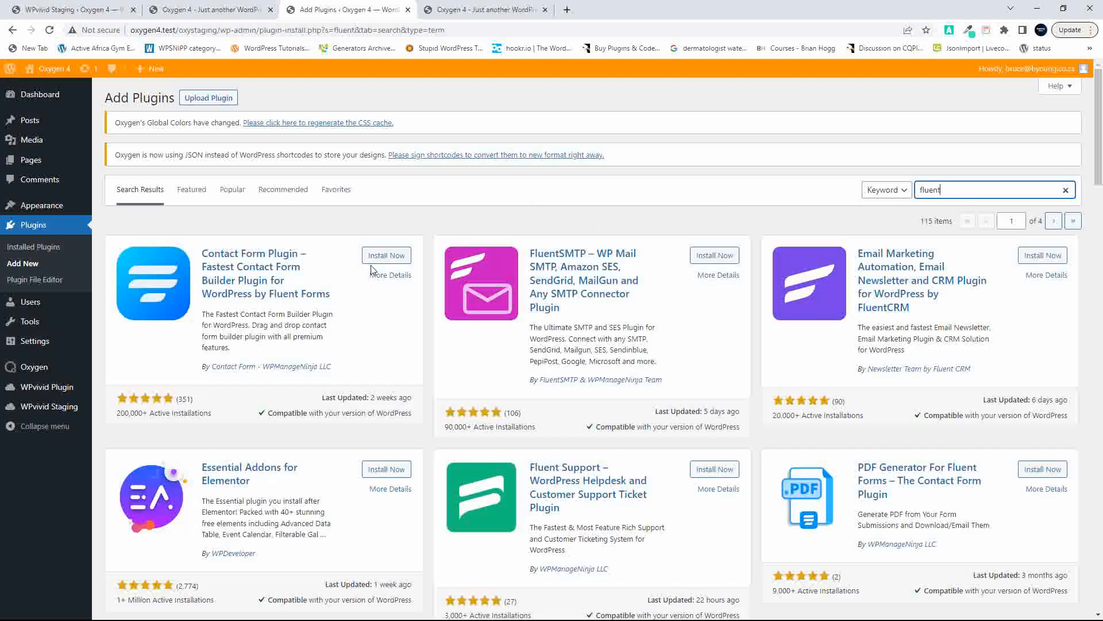
pyautogui.click(372, 260)
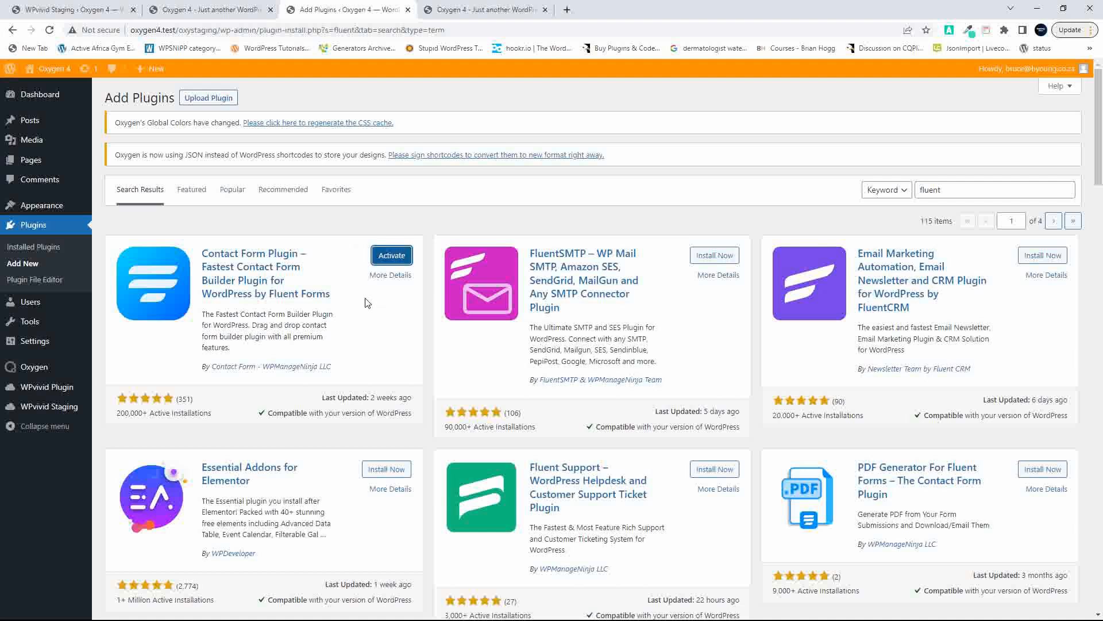
pyautogui.click(393, 257)
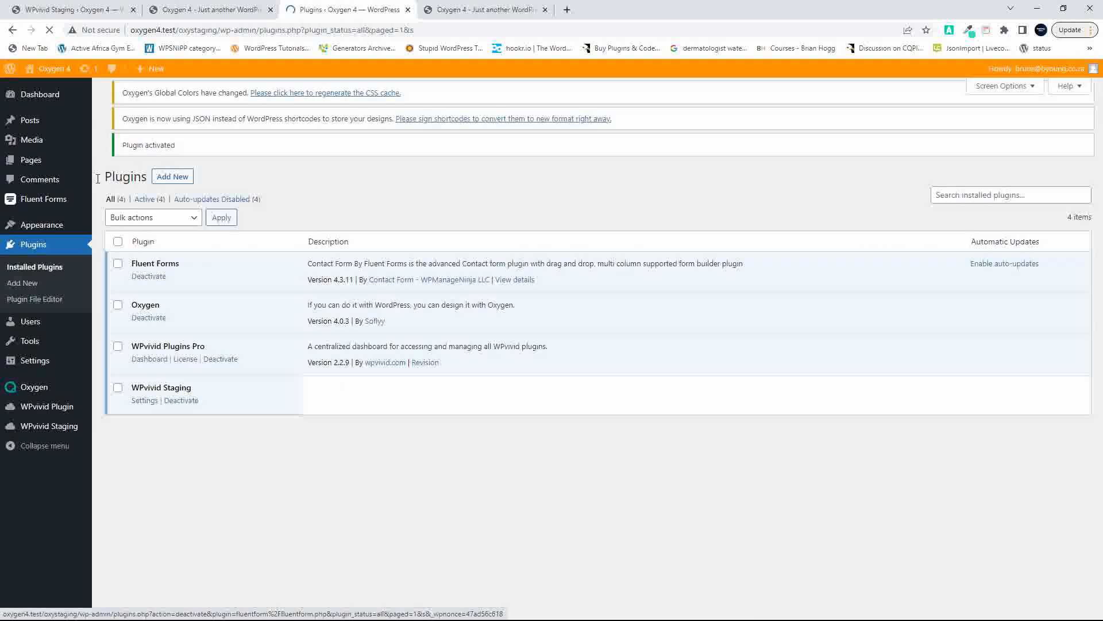
# Open the Fluent Forms list and copy the shortcode of the Contact Form Demo form.
pyautogui.click(55, 203)
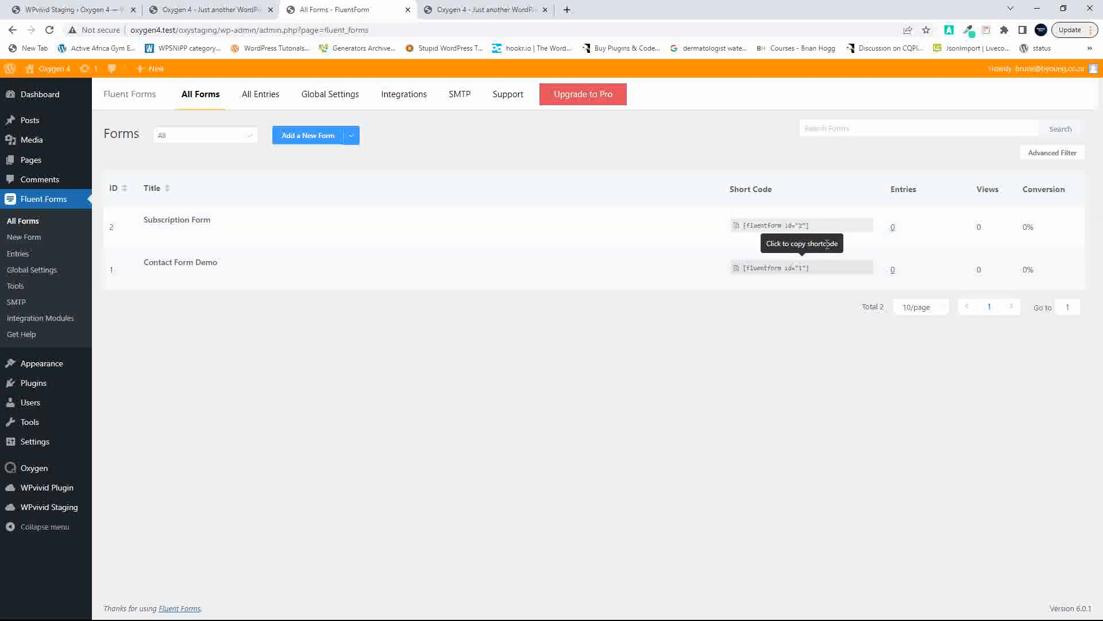
pyautogui.moveTo(829, 270); pyautogui.dragTo(741, 263)
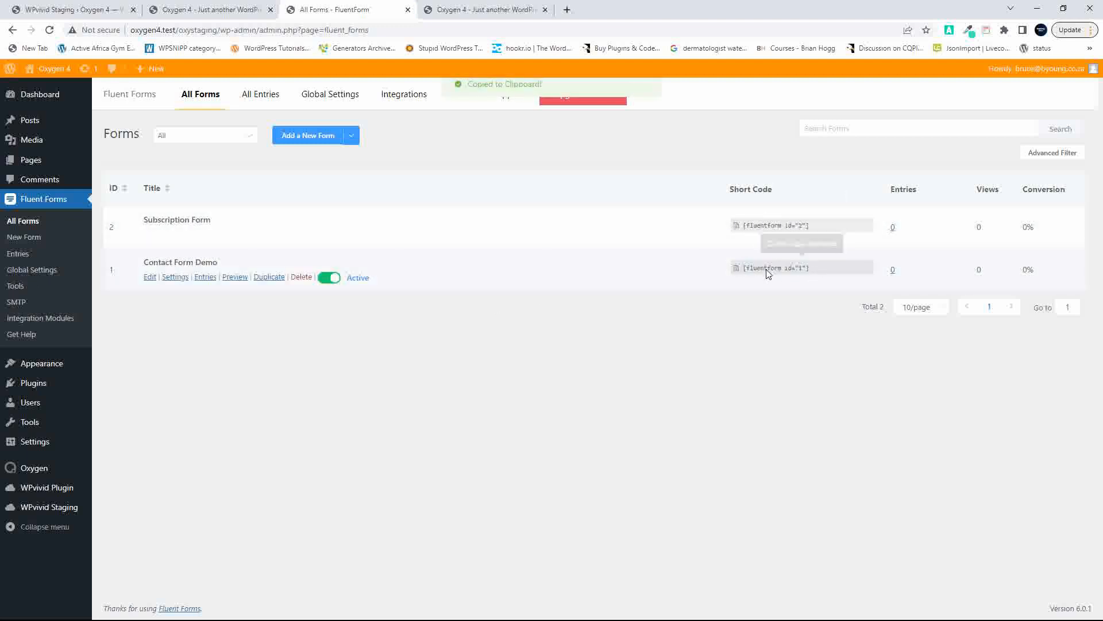
pyautogui.tripleClick(760, 269)
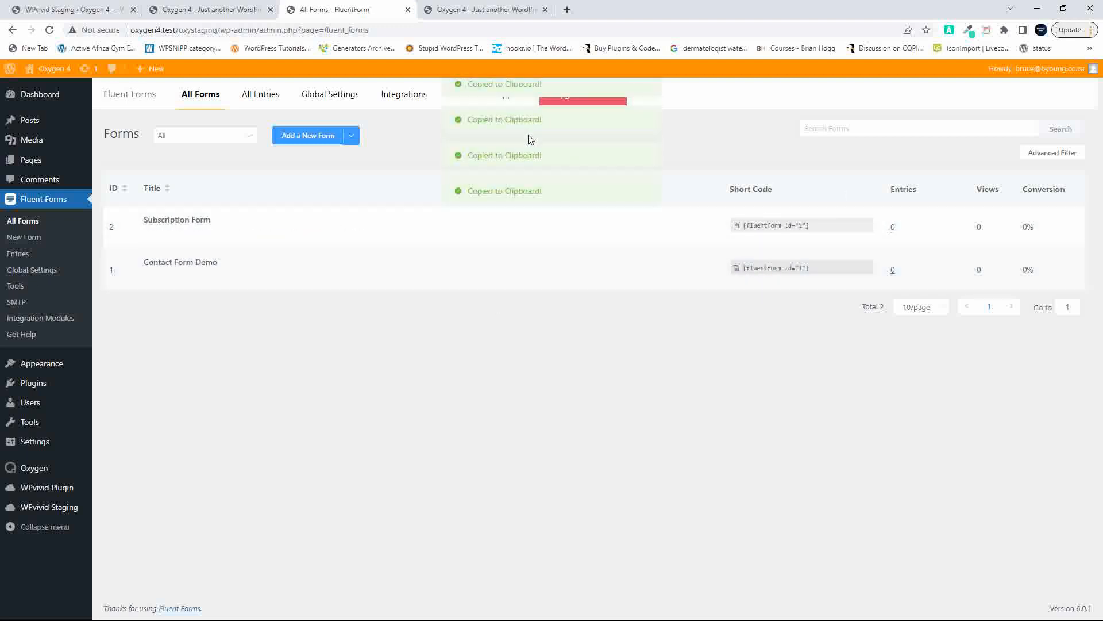
# Go to the Contact page of the staging site and open it in the Oxygen editor.
pyautogui.click(463, 12)
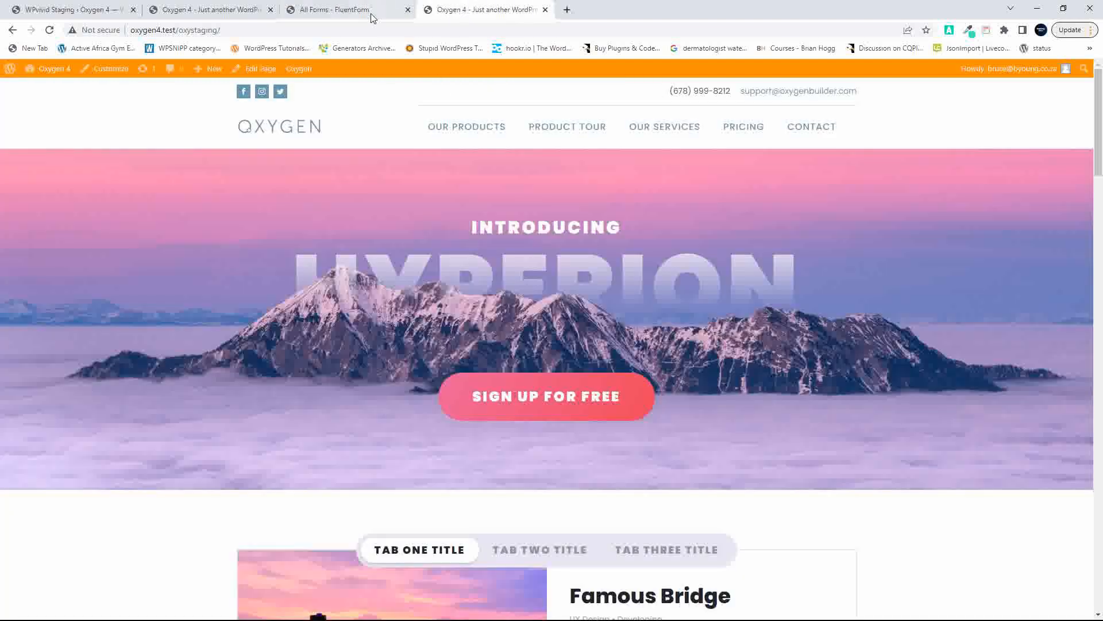
pyautogui.moveTo(292, 69)
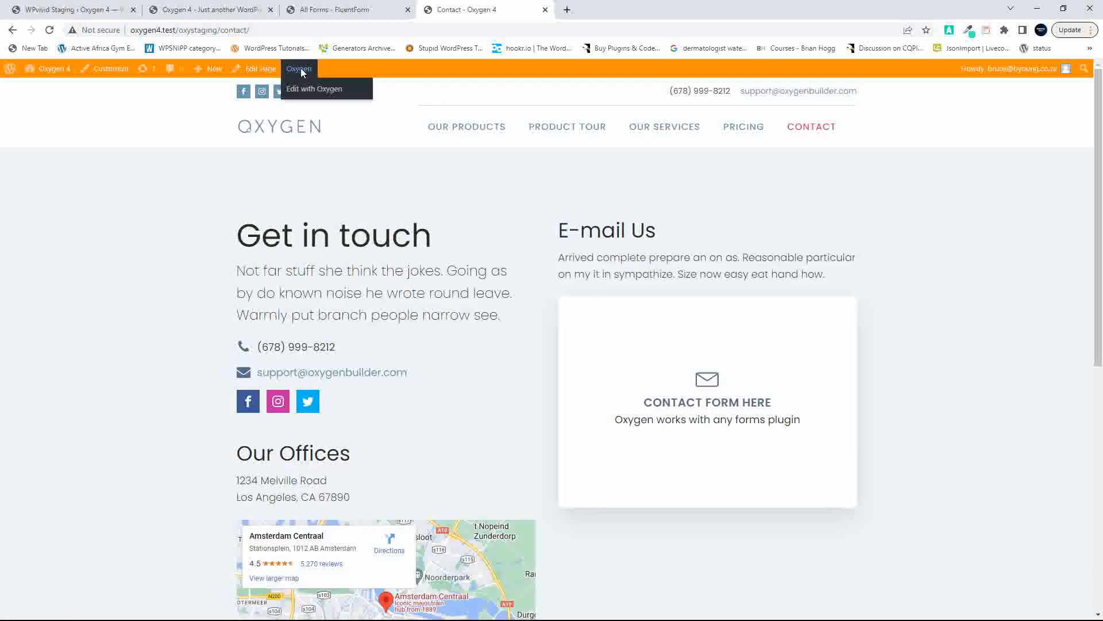
pyautogui.click(306, 90)
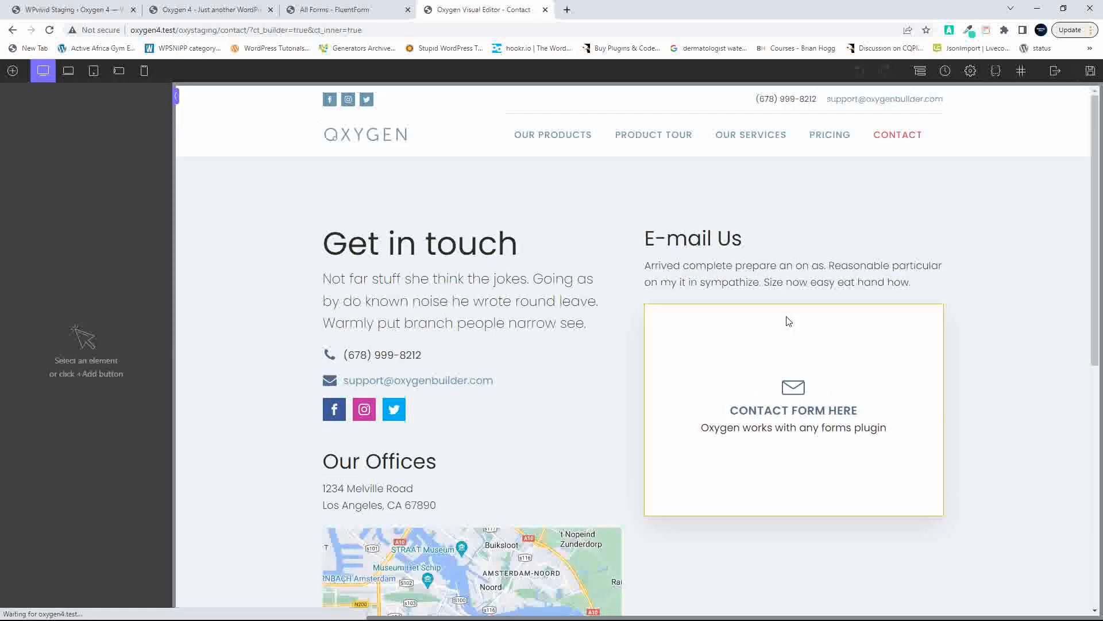
# Delete the icon, heading and text inside the contact form placeholder box under E-mail Us.
pyautogui.click(796, 389)
pyautogui.click(864, 387)
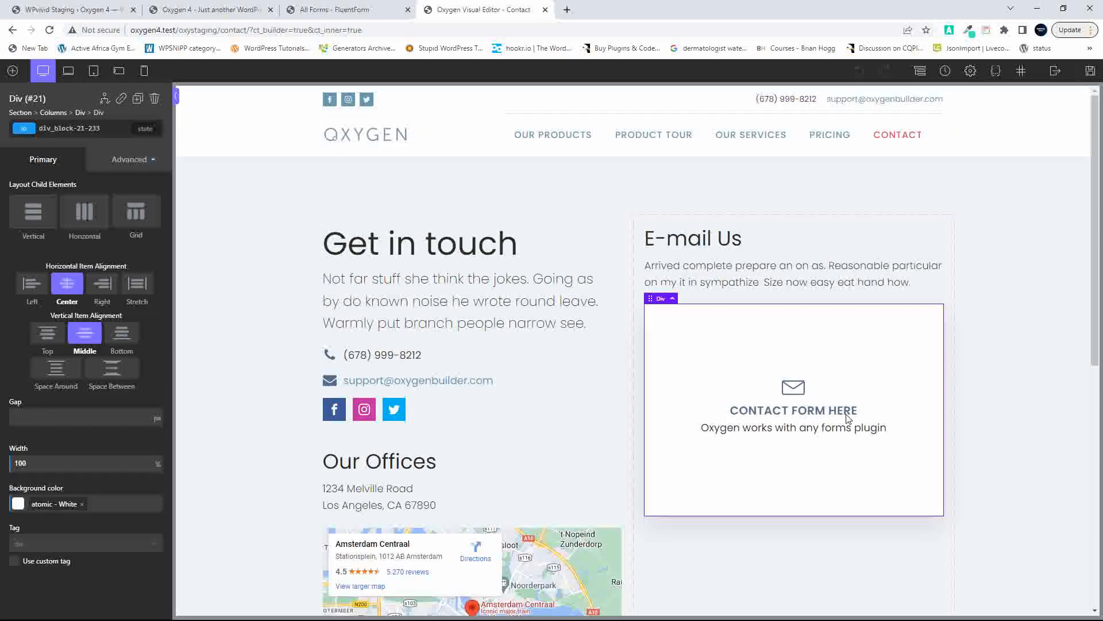
pyautogui.click(920, 70)
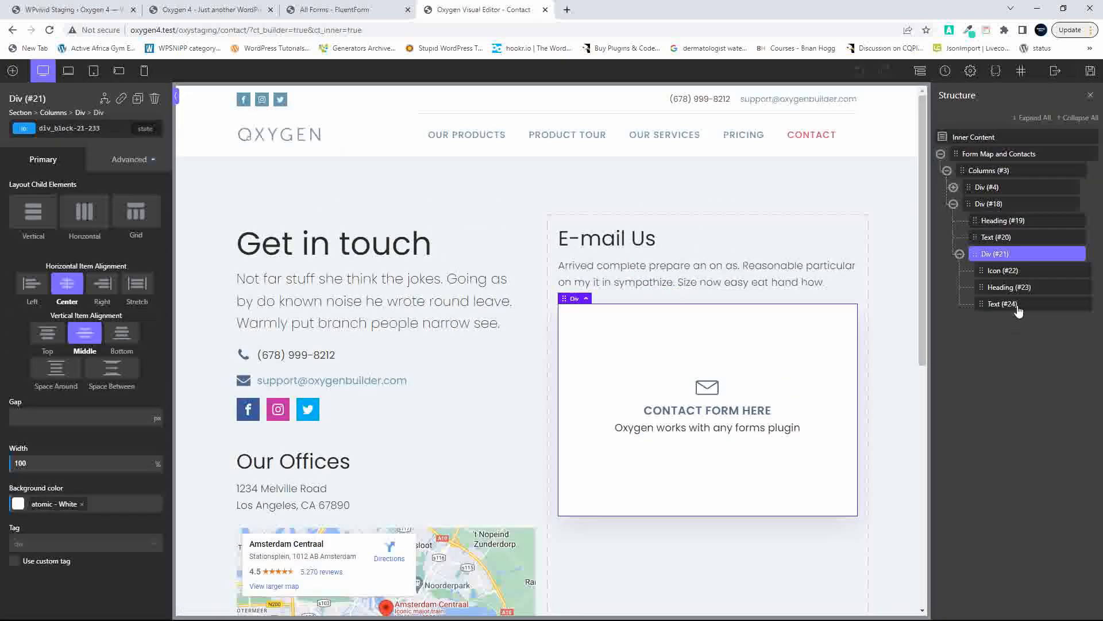
pyautogui.click(1084, 271)
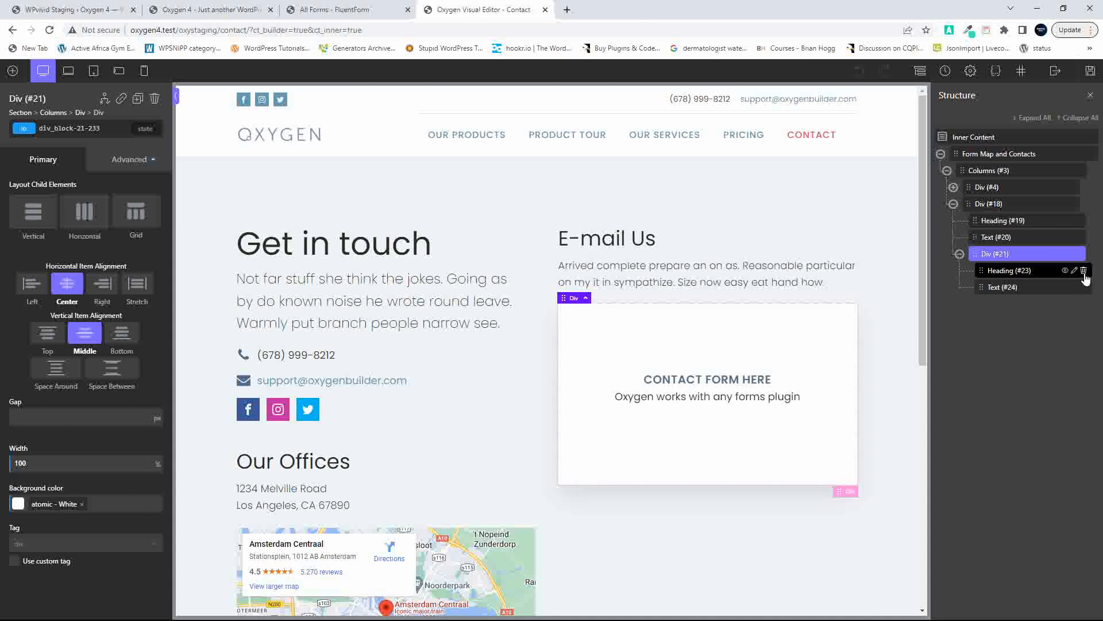
pyautogui.click(1084, 271)
pyautogui.click(1084, 271)
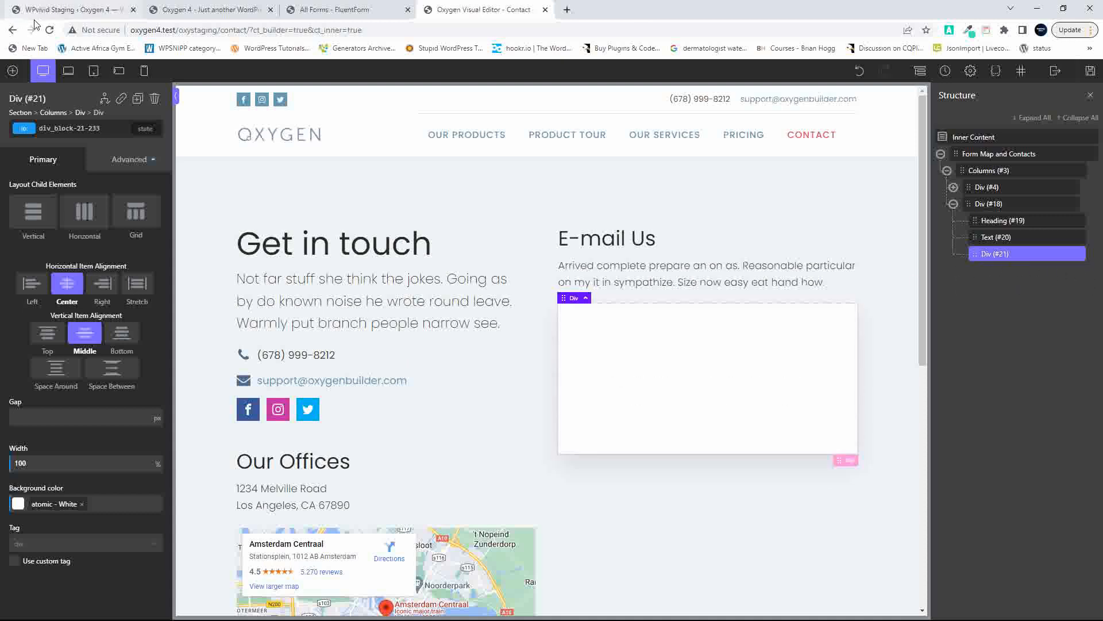
# Add a Fluent Form element to the emptied box, trying Subscription Form (2) before setting it to Contact Form Demo (1).
pyautogui.click(11, 70)
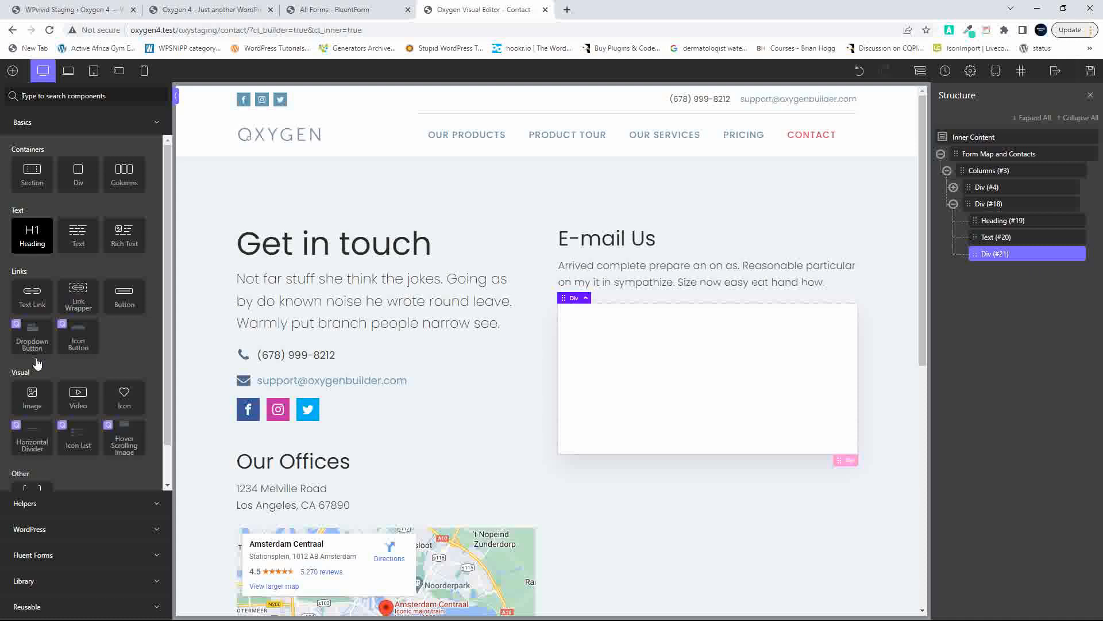
pyautogui.click(36, 553)
pyautogui.click(33, 244)
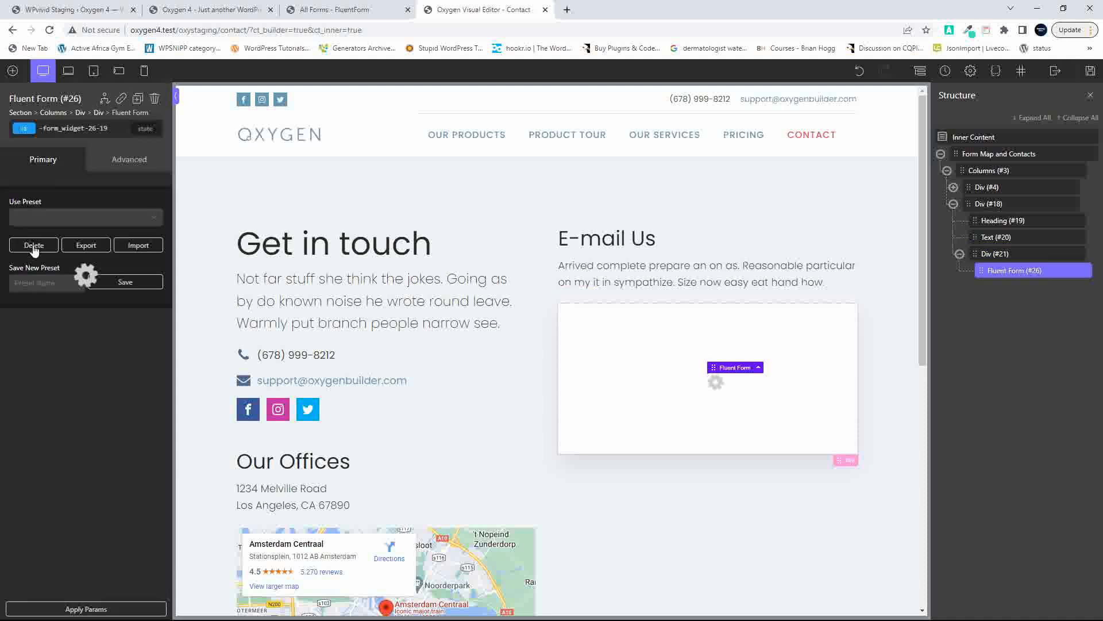
pyautogui.click(50, 200)
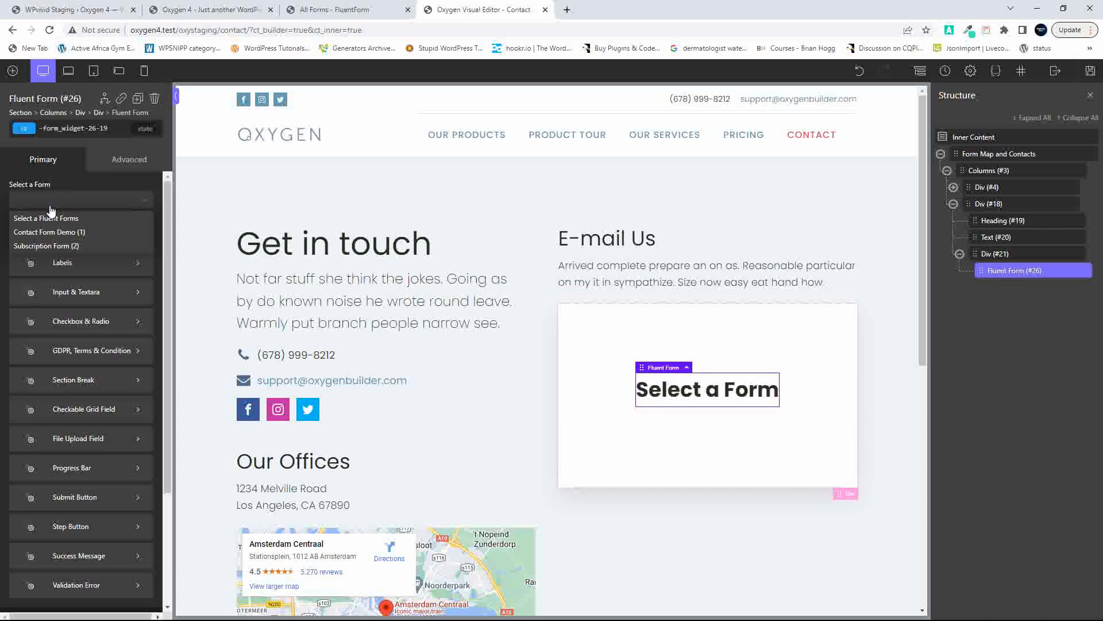
pyautogui.click(43, 246)
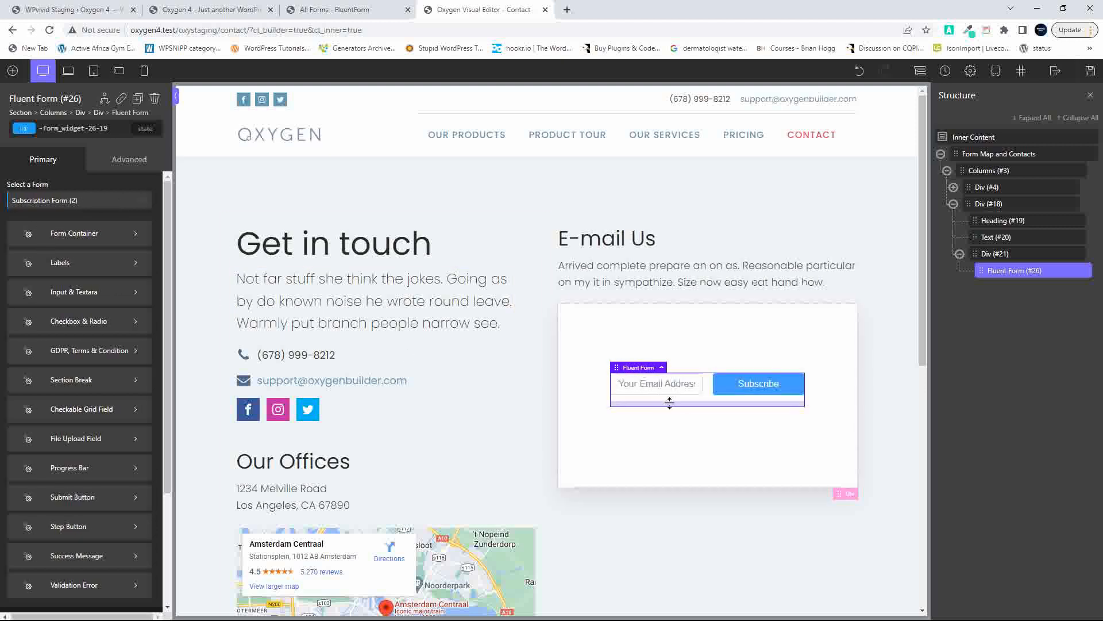
pyautogui.click(89, 201)
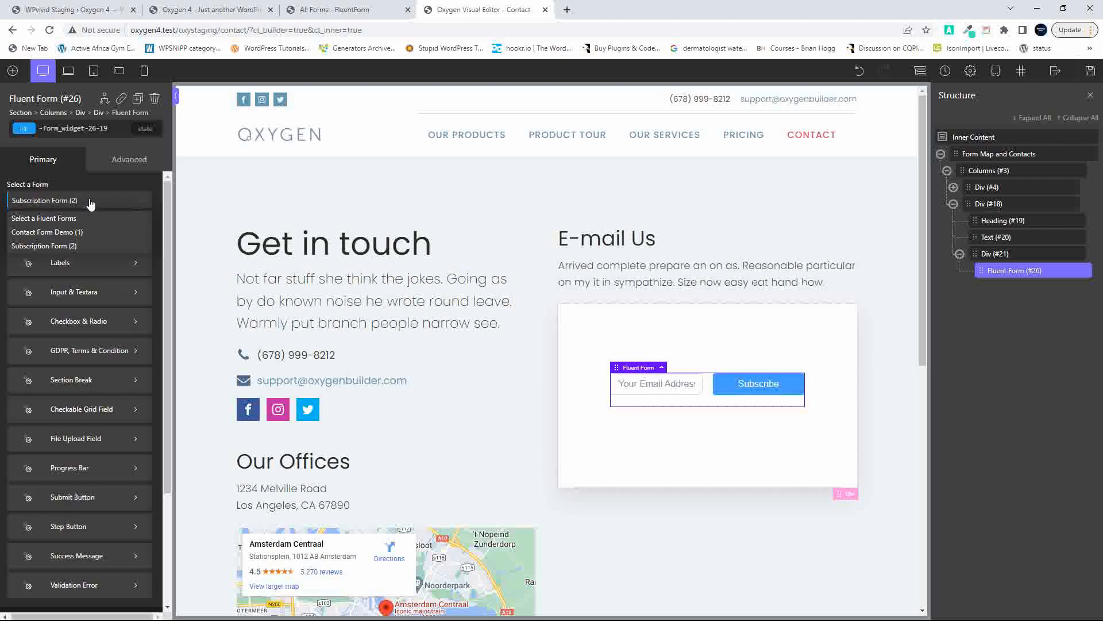
pyautogui.click(85, 233)
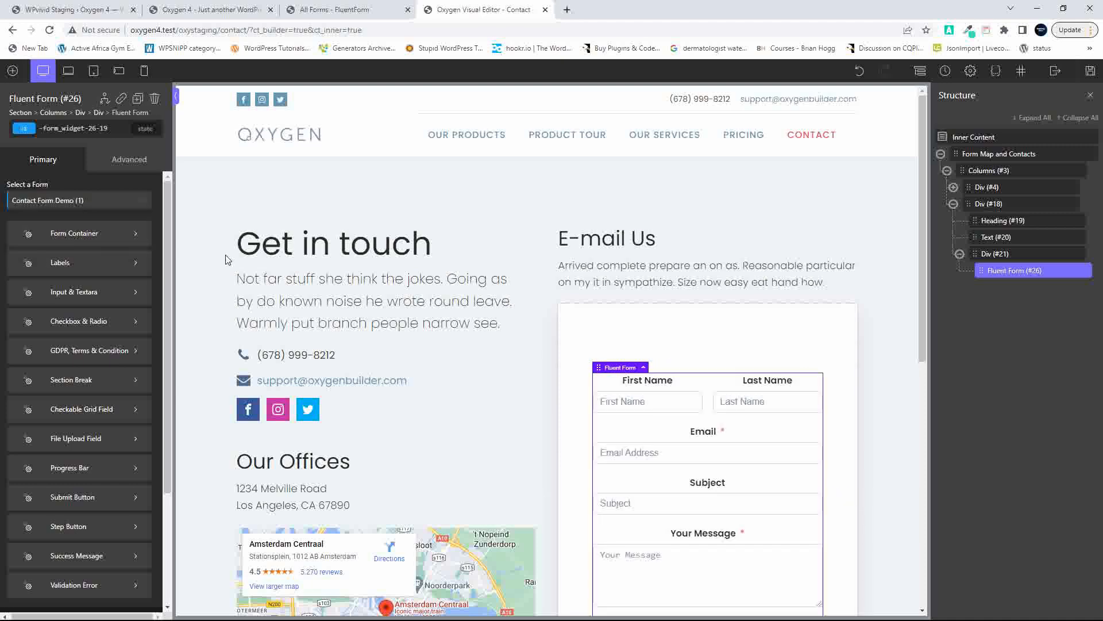
# Reduce the top padding of the box around the form, and its bottom padding to about 24 px.
pyautogui.scroll(-2, 751, 360)
pyautogui.click(738, 254)
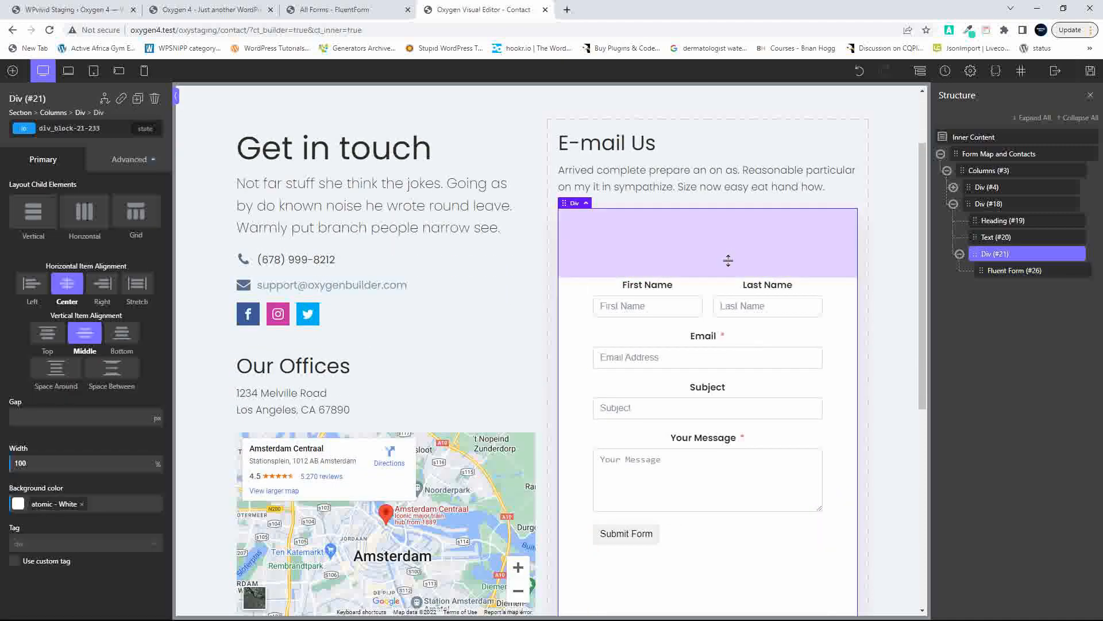
pyautogui.moveTo(728, 261); pyautogui.dragTo(726, 207)
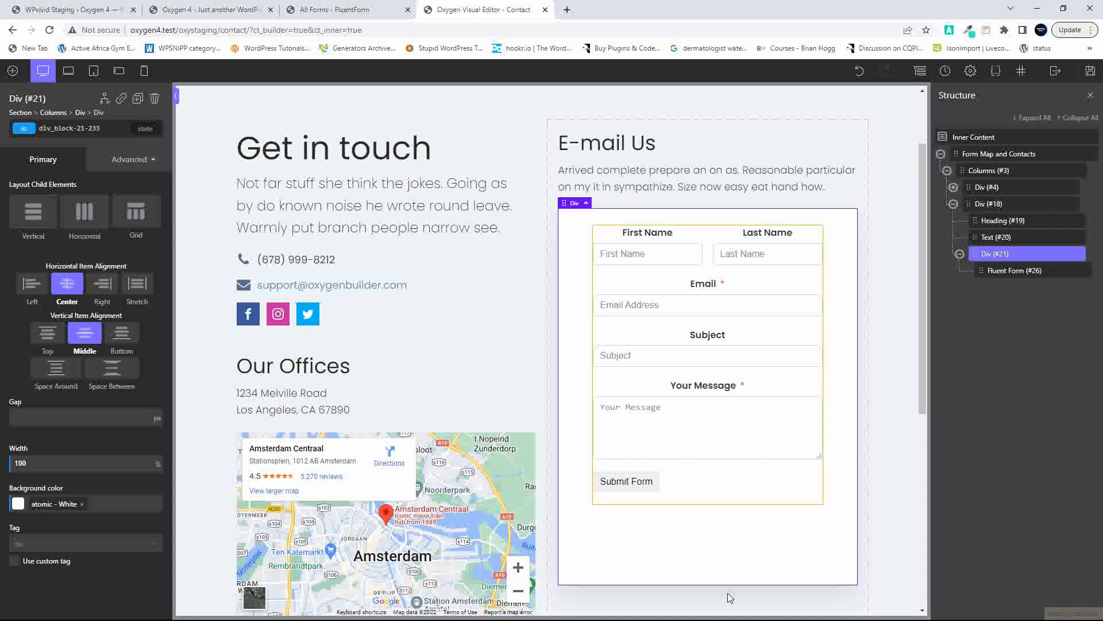
pyautogui.moveTo(701, 568); pyautogui.dragTo(709, 503)
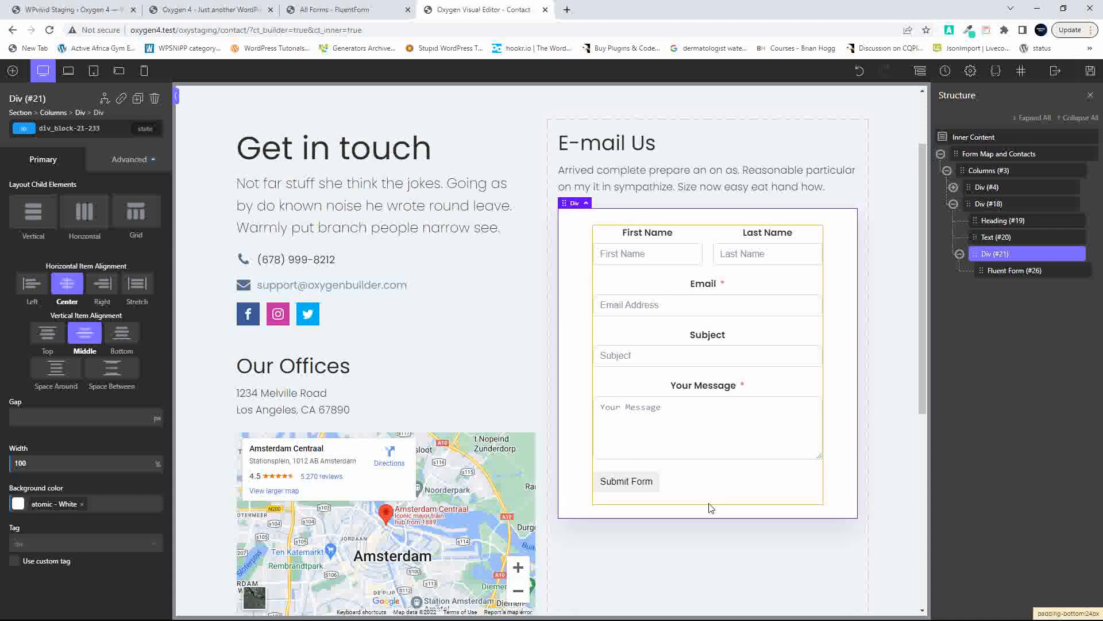
# Set the border radius of the white box around the contact form to 5 px and save the page.
pyautogui.click(116, 161)
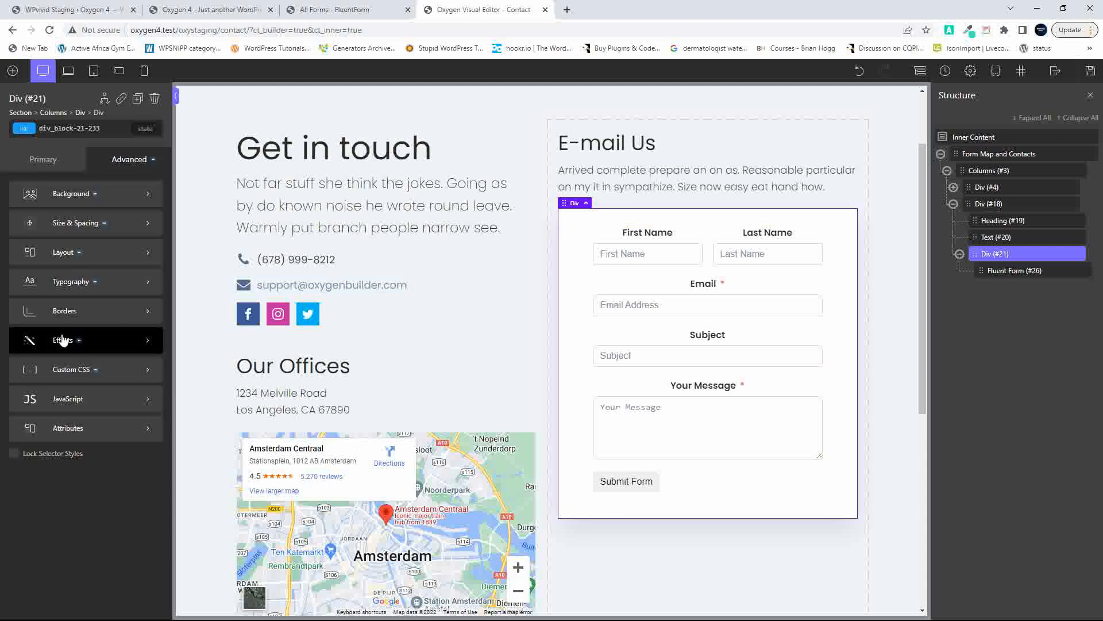
pyautogui.click(57, 310)
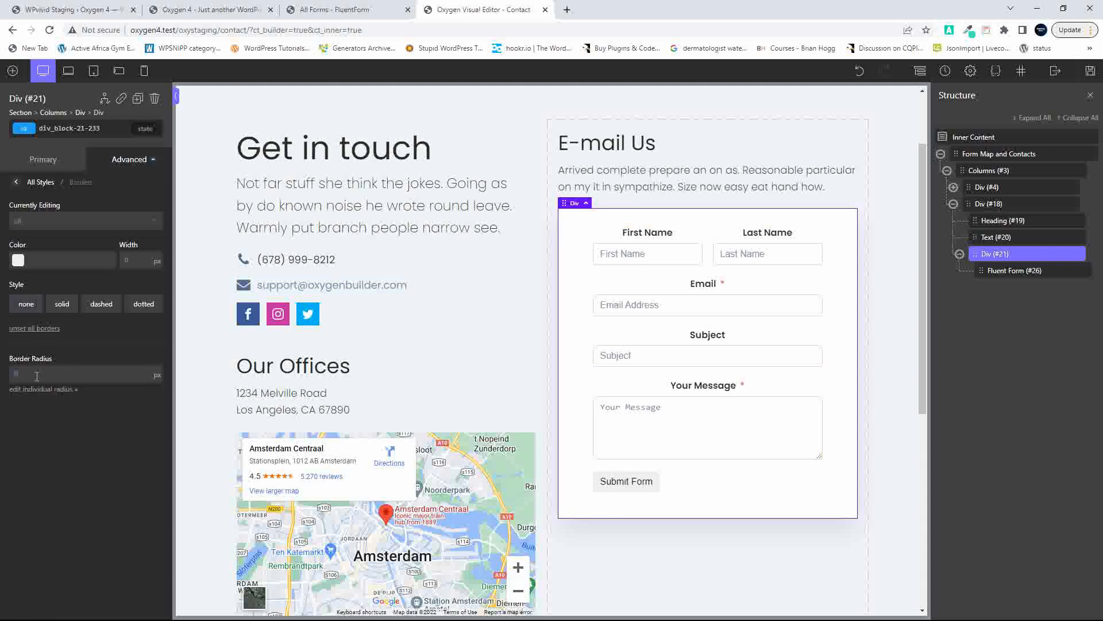
pyautogui.write('5')
pyautogui.click(1090, 70)
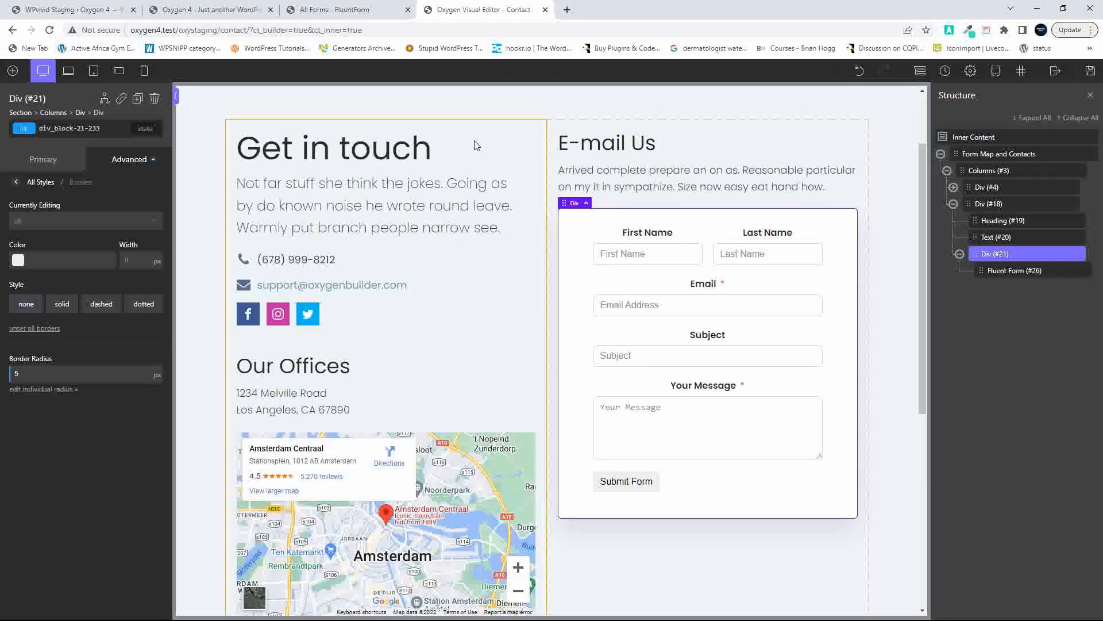
# Open the Contact page on the frontend and examine the form box, the map and the rest of the layout.
pyautogui.scroll(2, 547, 148)
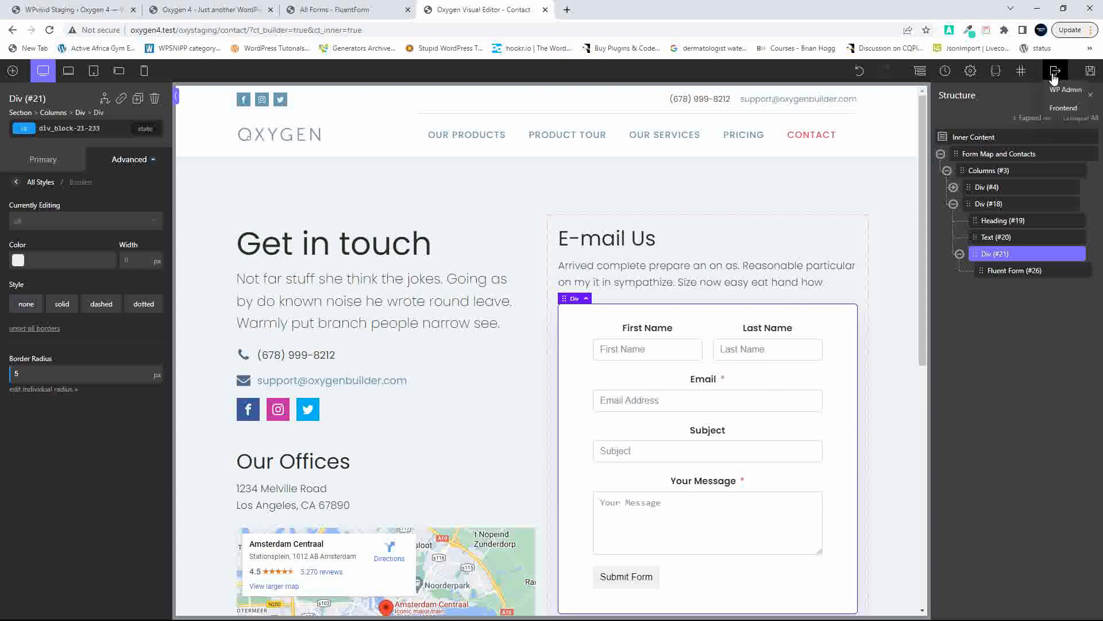
pyautogui.click(1058, 110)
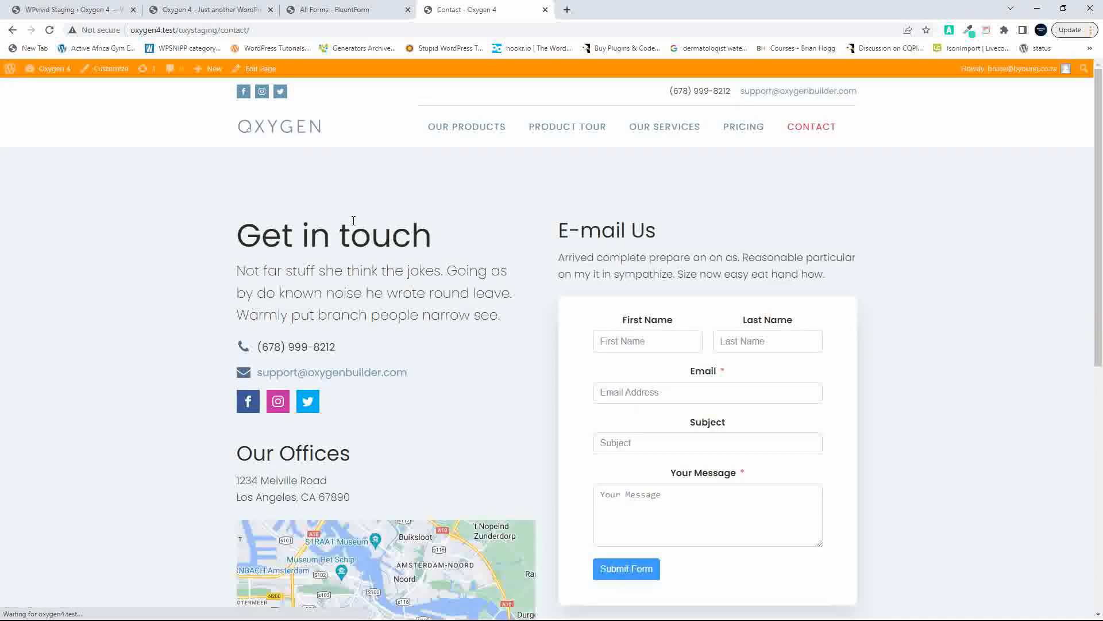
pyautogui.scroll(-5, 596, 298)
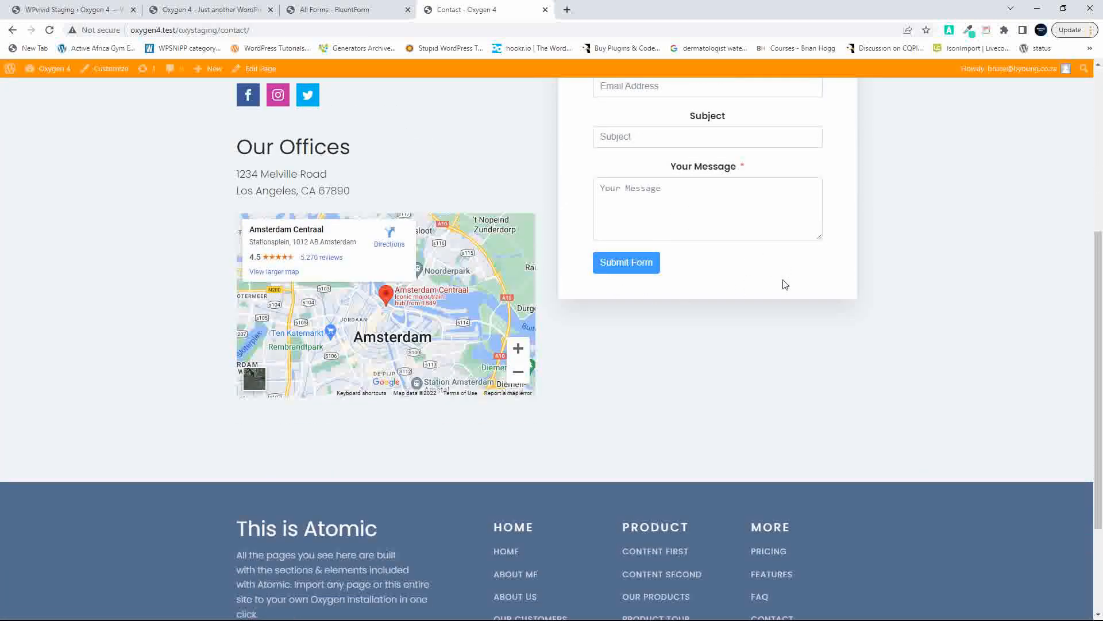
pyautogui.scroll(5, 786, 285)
pyautogui.scroll(-2, 683, 406)
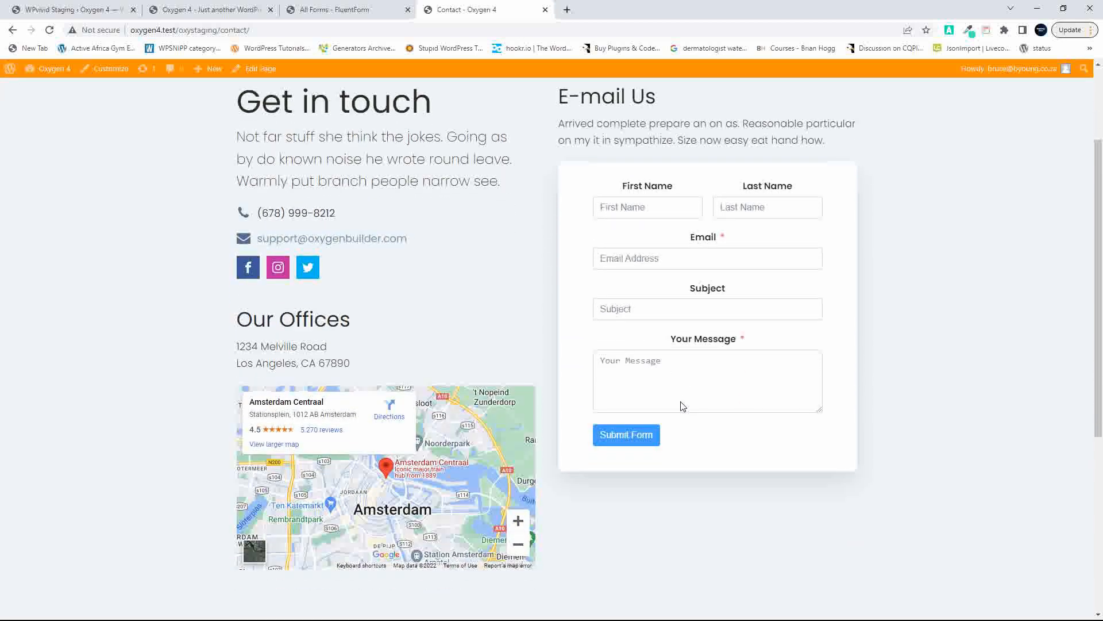
pyautogui.scroll(2, 681, 402)
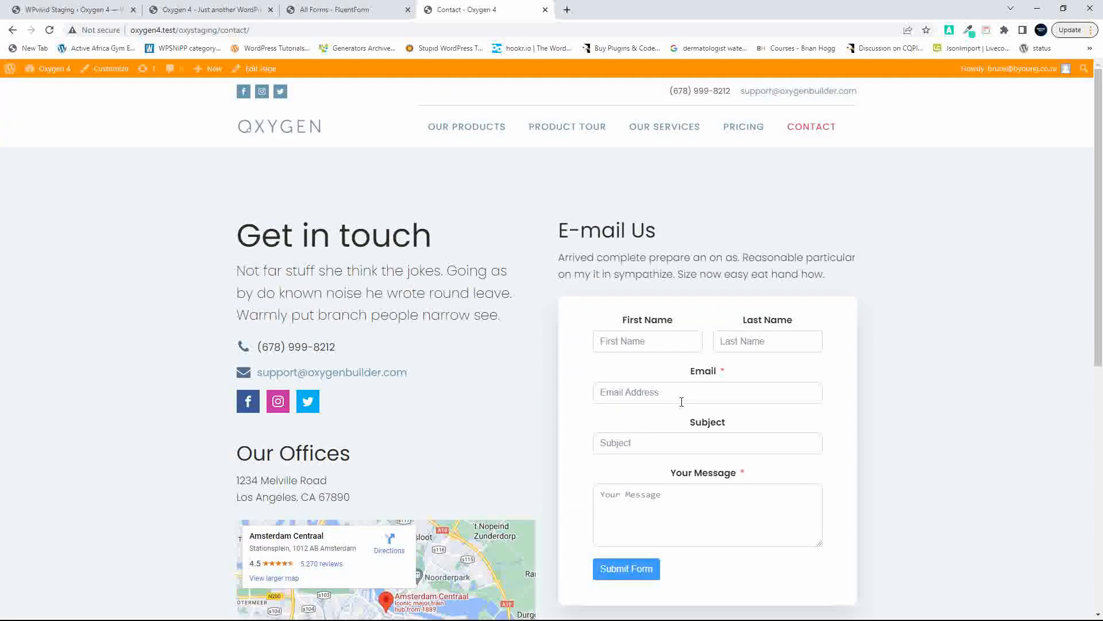
# Install the OxyExtras plugin on the staging site by uploading oxyextras-1.4.1.zip from Downloads, and activate it.
pyautogui.click(345, 9)
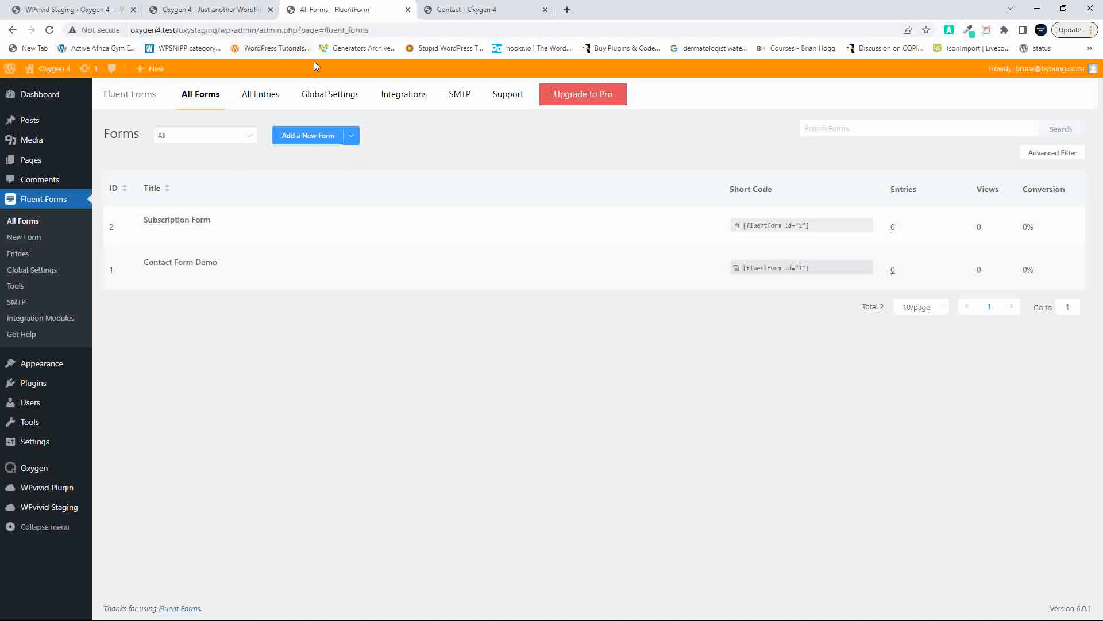
pyautogui.moveTo(219, 258)
pyautogui.moveTo(27, 394)
pyautogui.click(127, 412)
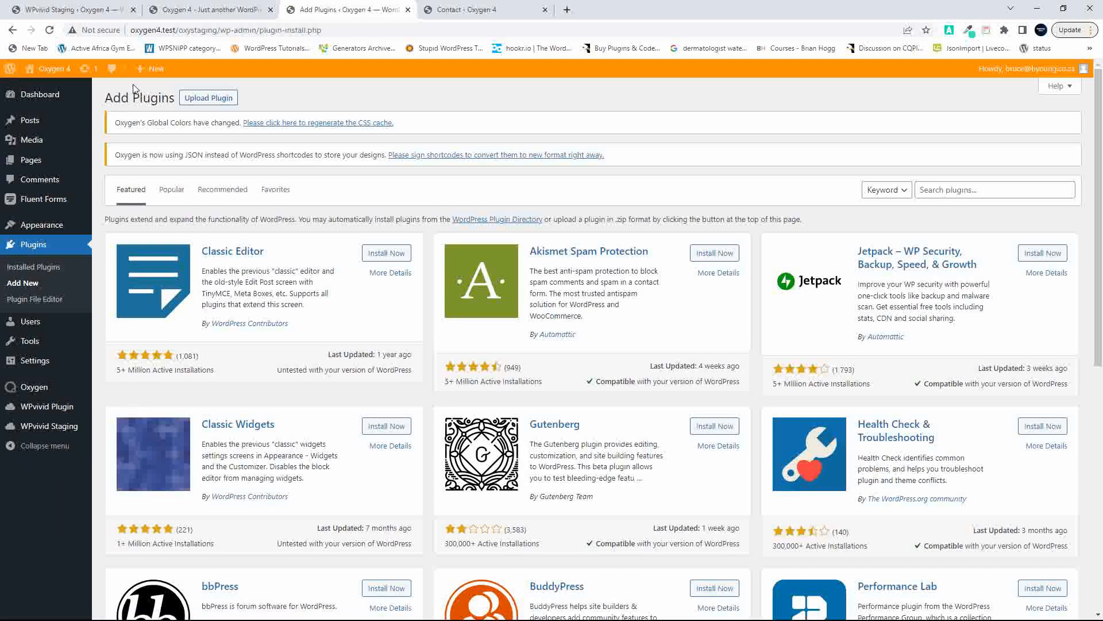
pyautogui.click(206, 98)
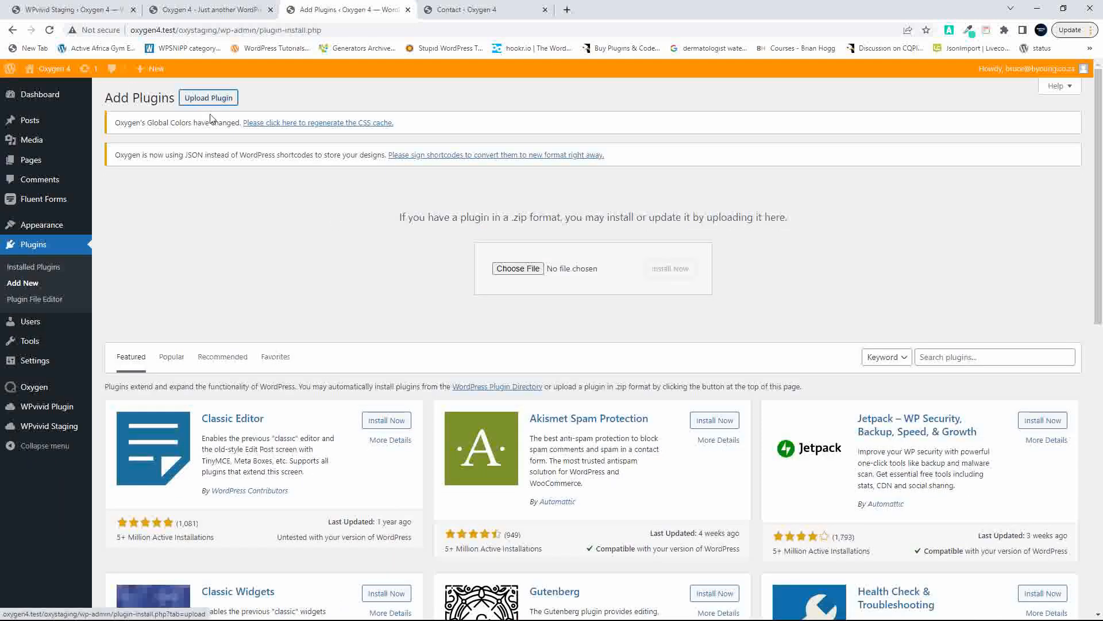
pyautogui.click(512, 270)
pyautogui.write('oxy')
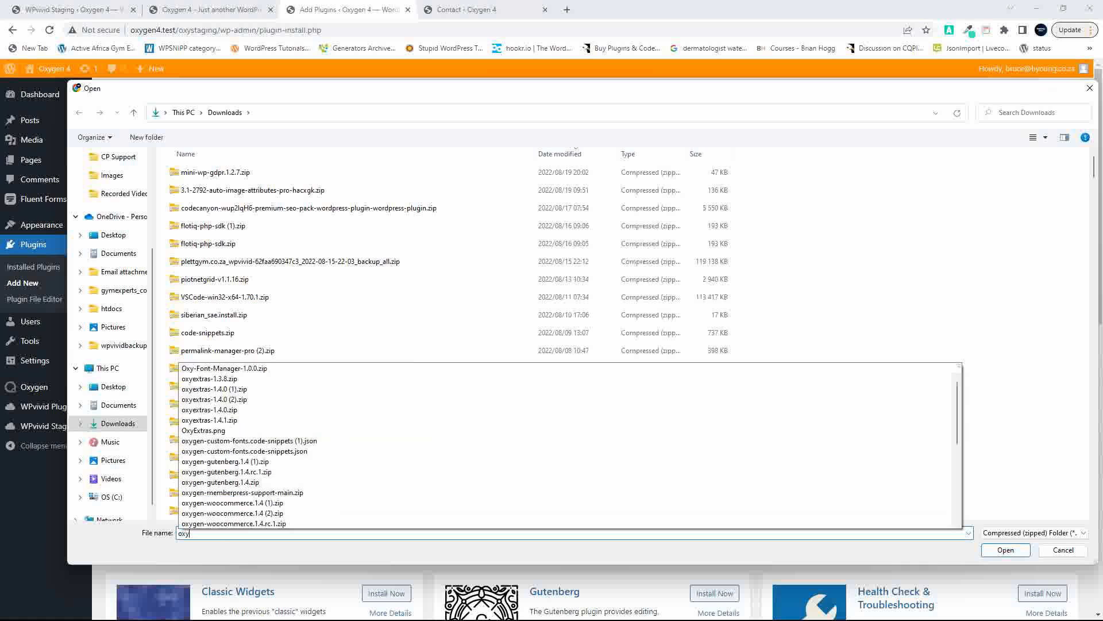
pyautogui.click(257, 419)
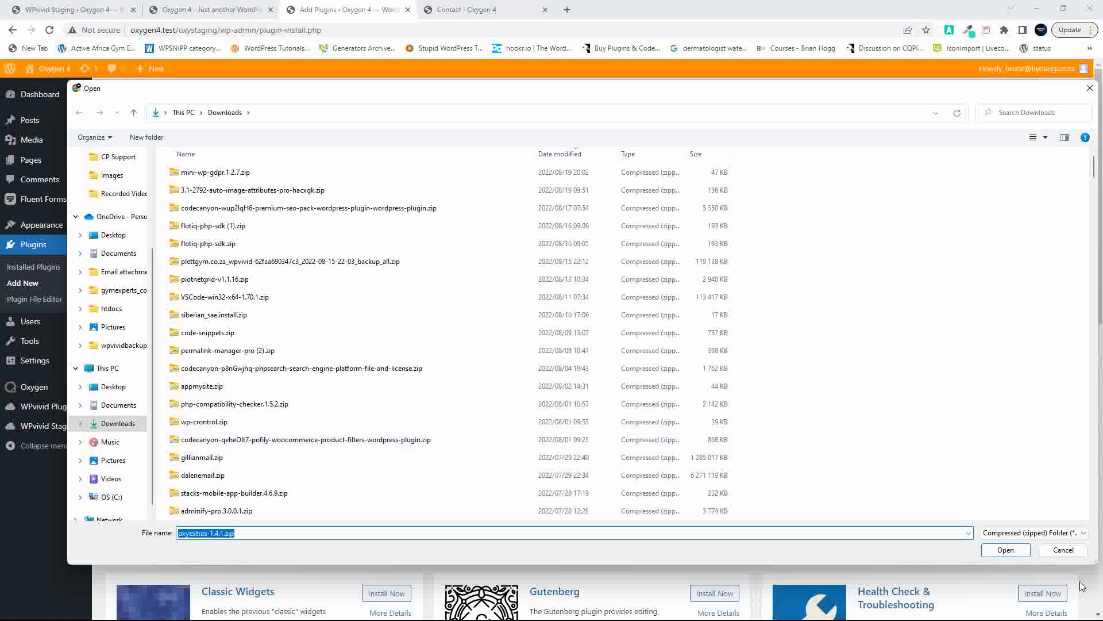
pyautogui.click(1005, 550)
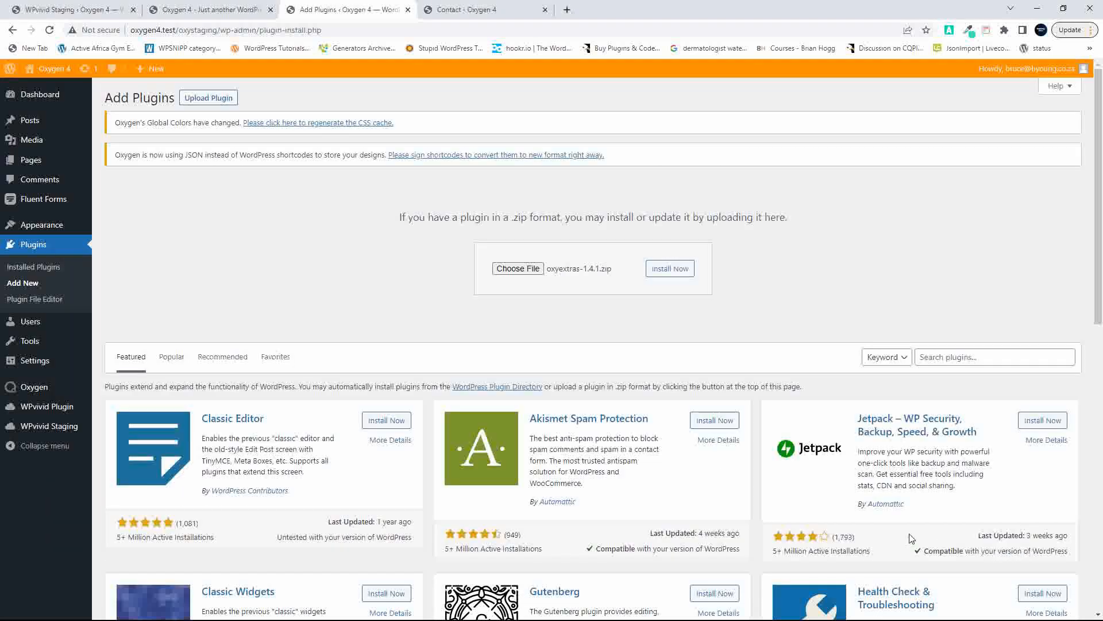
pyautogui.click(661, 269)
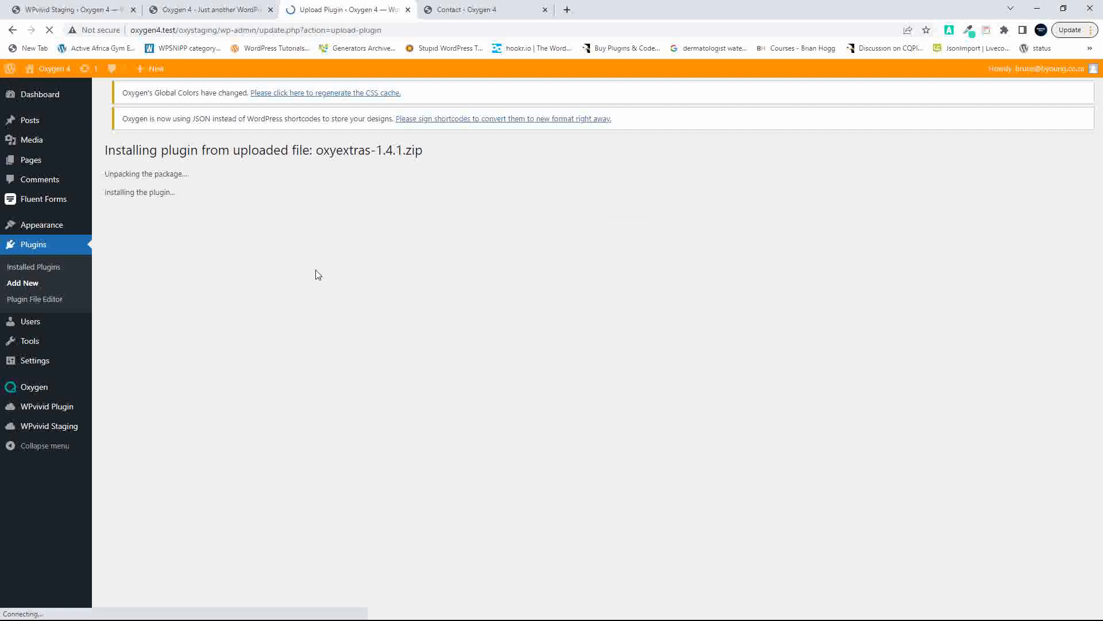
pyautogui.click(130, 232)
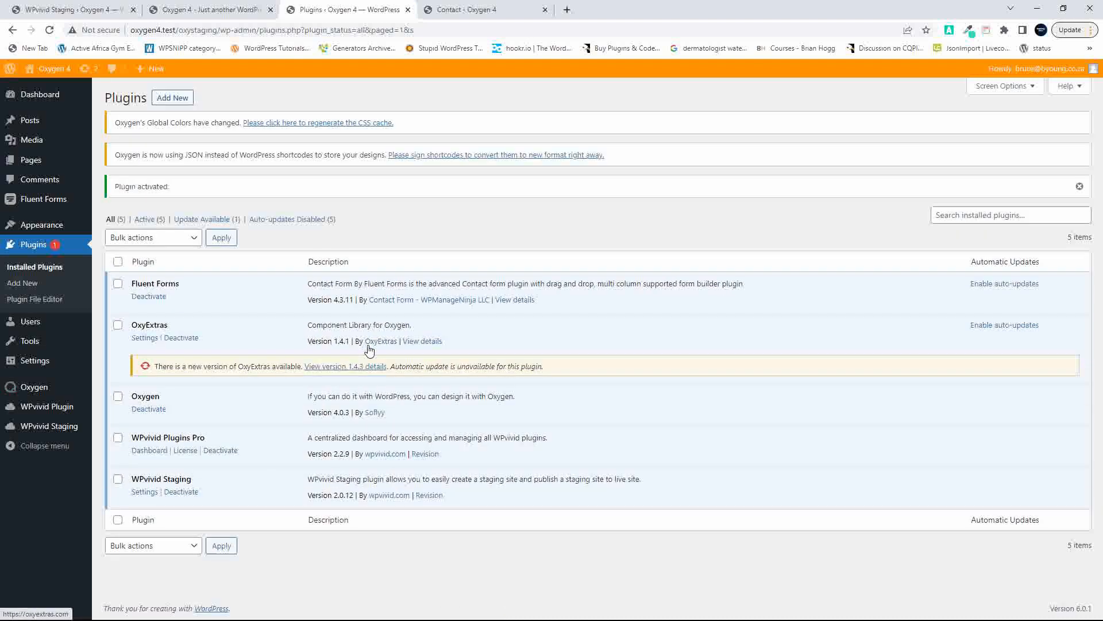
# Check the changelog of OxyExtras version 1.4.3 and open the plugin's licence settings.
pyautogui.click(366, 368)
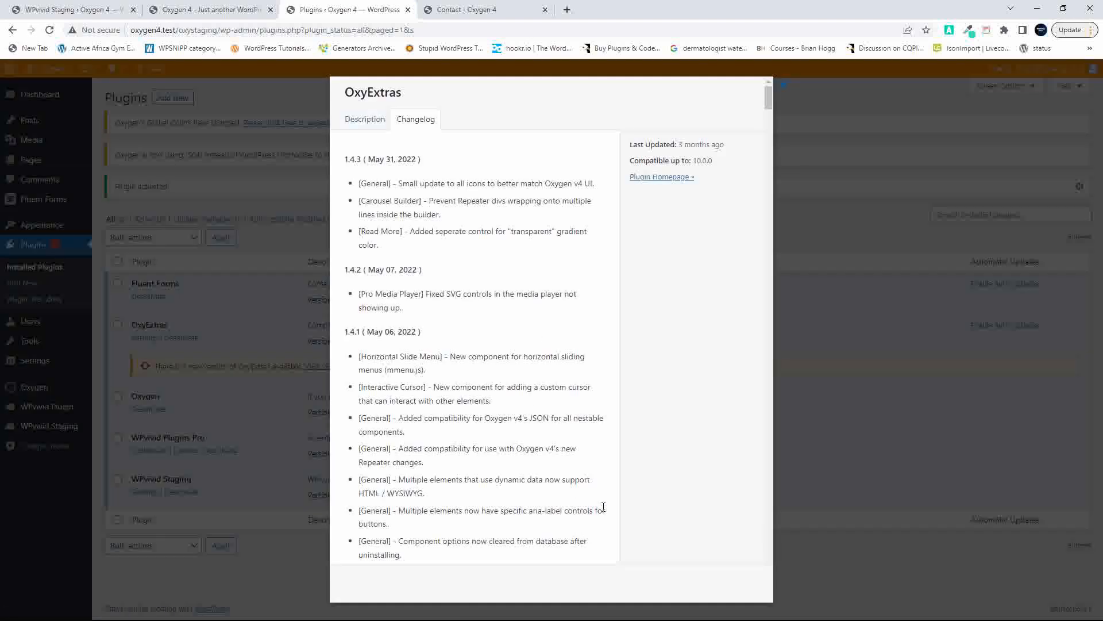
pyautogui.click(787, 91)
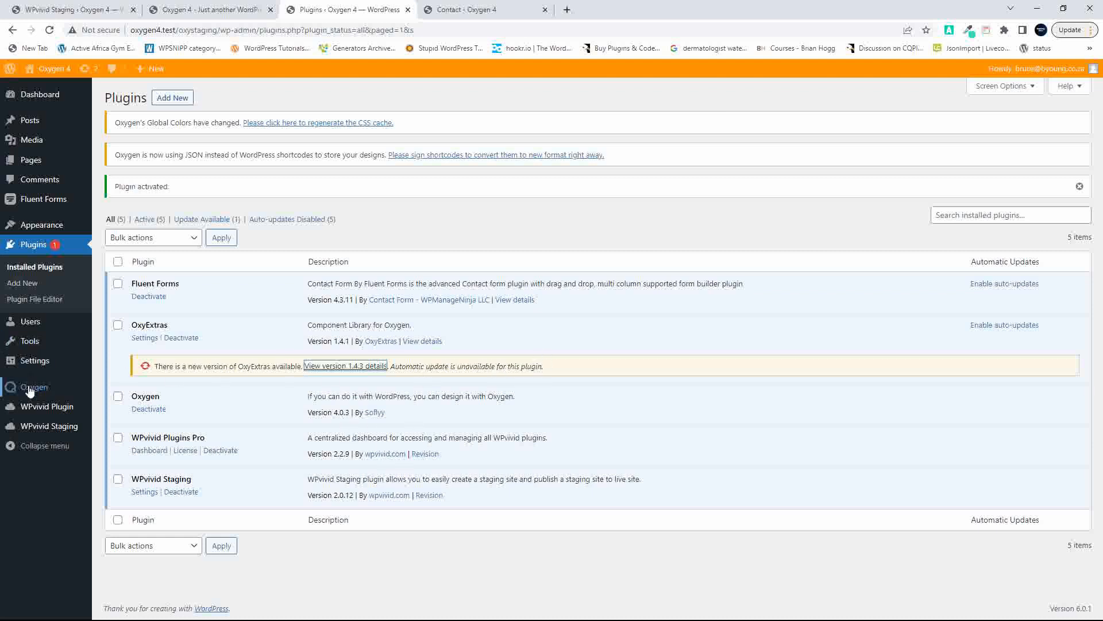
pyautogui.moveTo(30, 390)
pyautogui.click(119, 421)
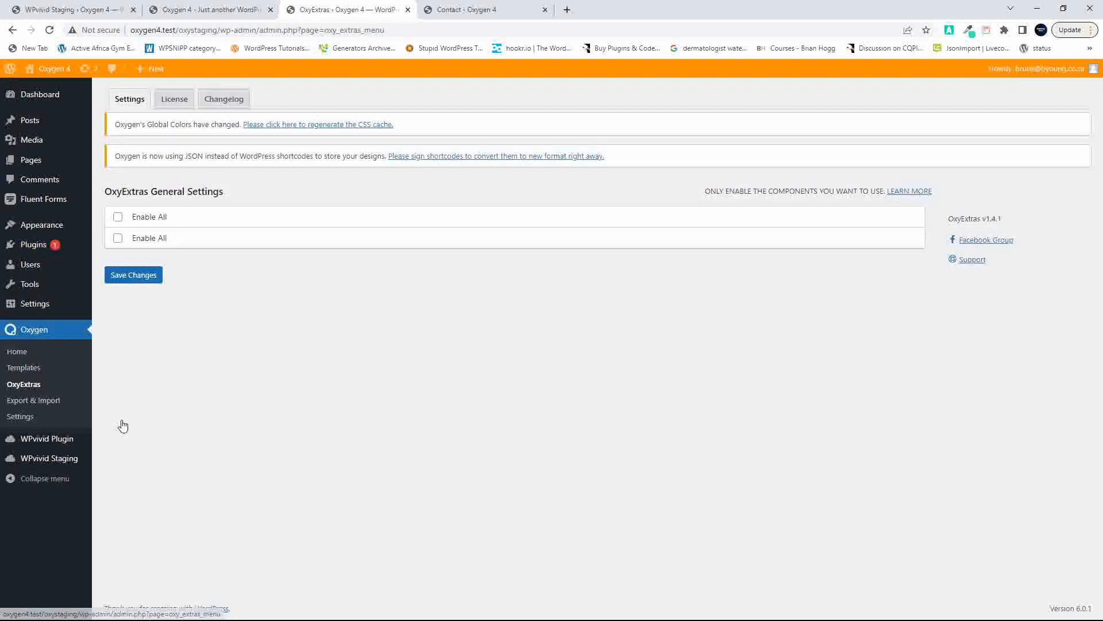
pyautogui.click(172, 98)
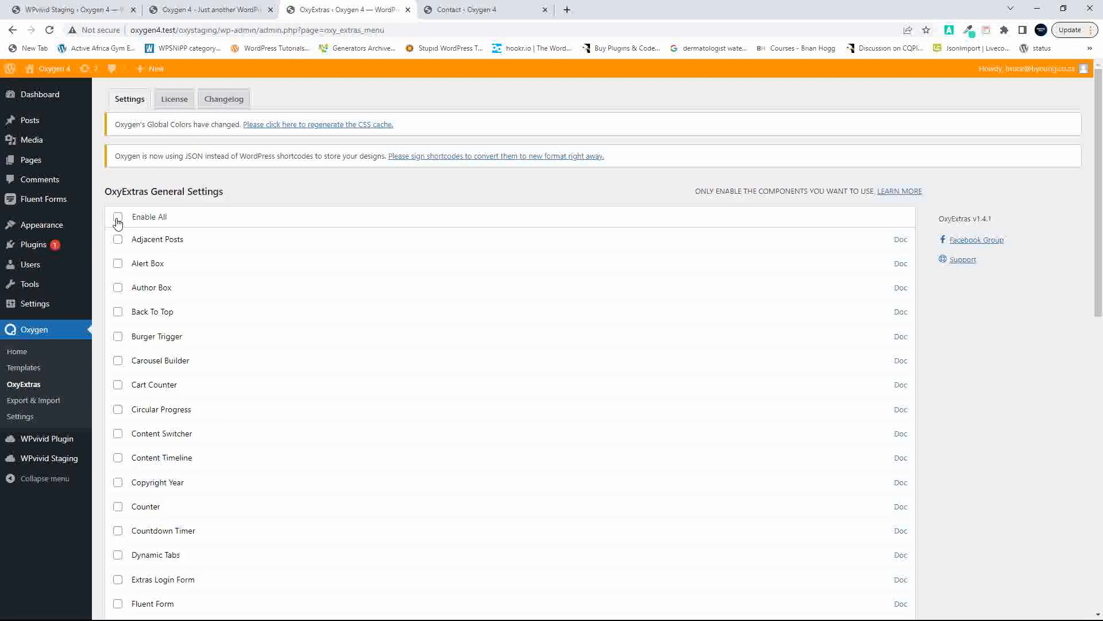
# Enable the Social Share Buttons, Reading Progress Bar, Pro Accordion and Lightbox components in the OxyExtras settings.
pyautogui.scroll(-10, 212, 412)
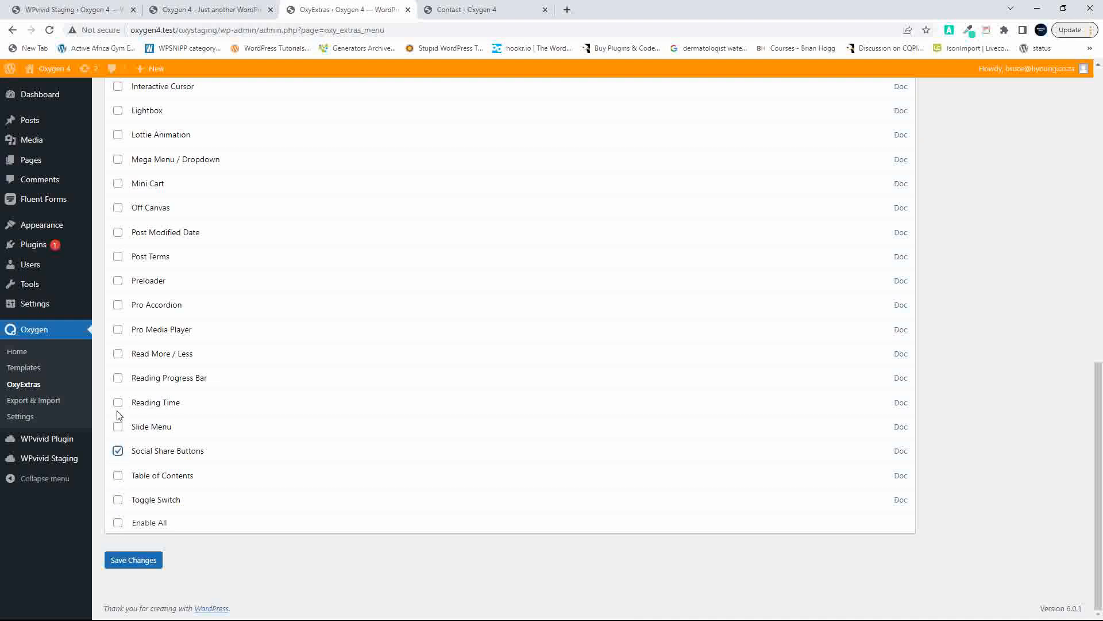
pyautogui.click(118, 378)
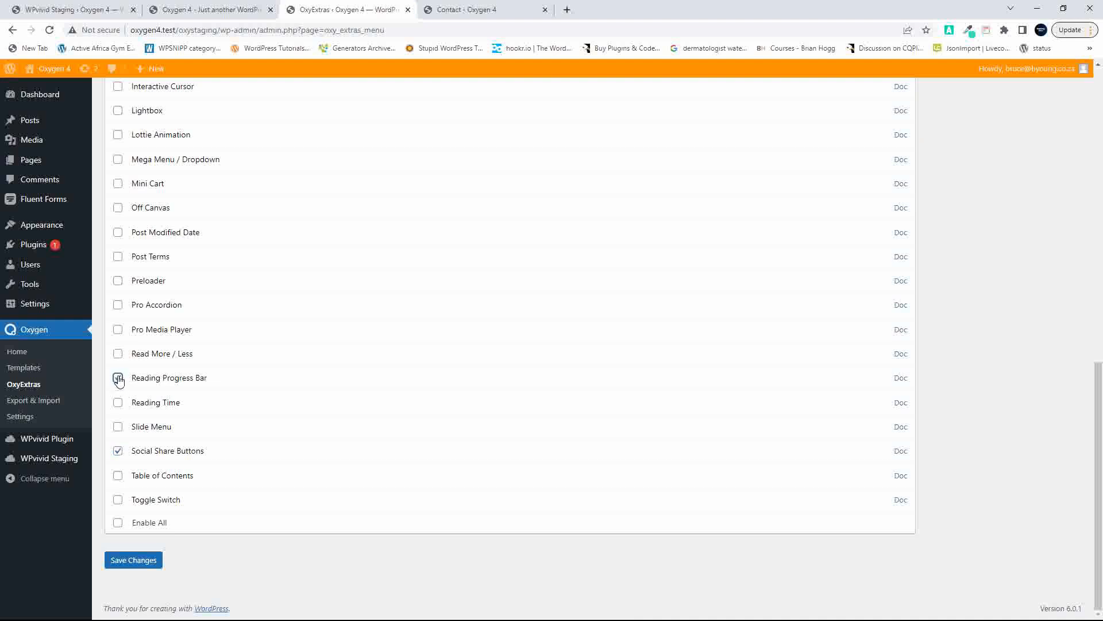
pyautogui.click(119, 308)
pyautogui.scroll(4, 201, 359)
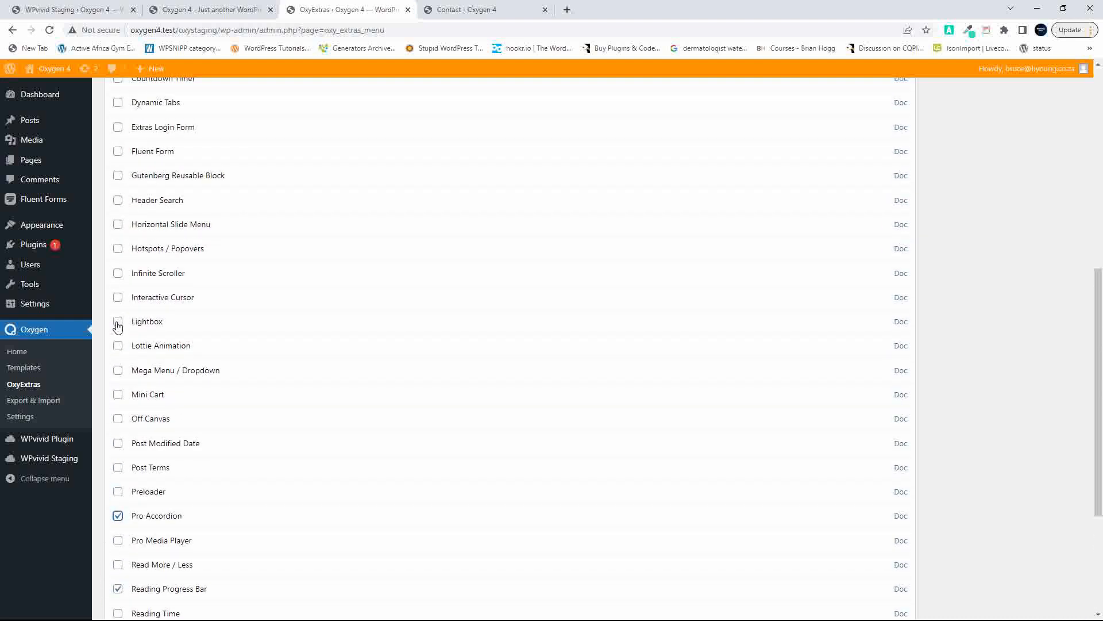
pyautogui.scroll(2, 195, 336)
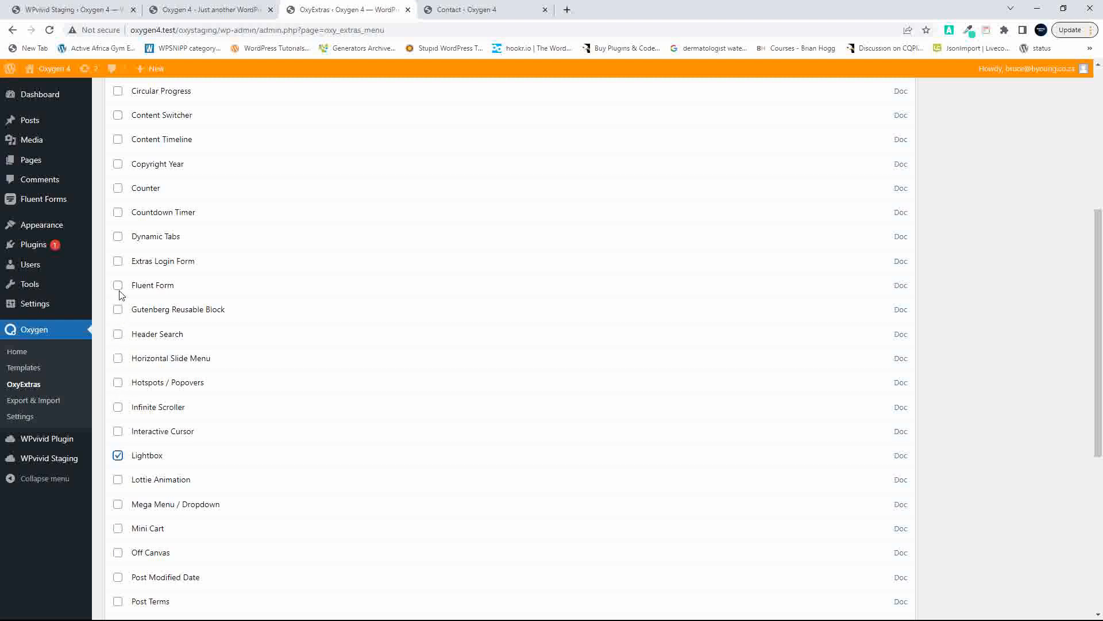
# Enable the Extras Login Form, Dynamic Tabs, Countdown Timer, Counter and Copyright Year components.
pyautogui.click(118, 261)
pyautogui.click(118, 236)
pyautogui.scroll(3, 136, 391)
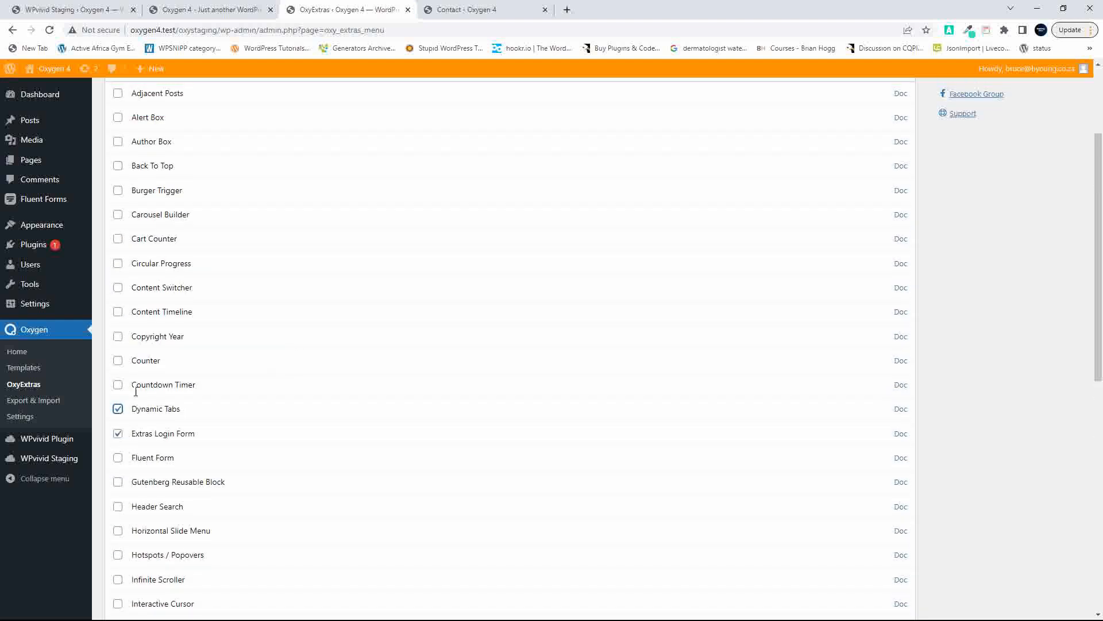
pyautogui.click(118, 385)
pyautogui.click(118, 338)
pyautogui.scroll(3, 123, 326)
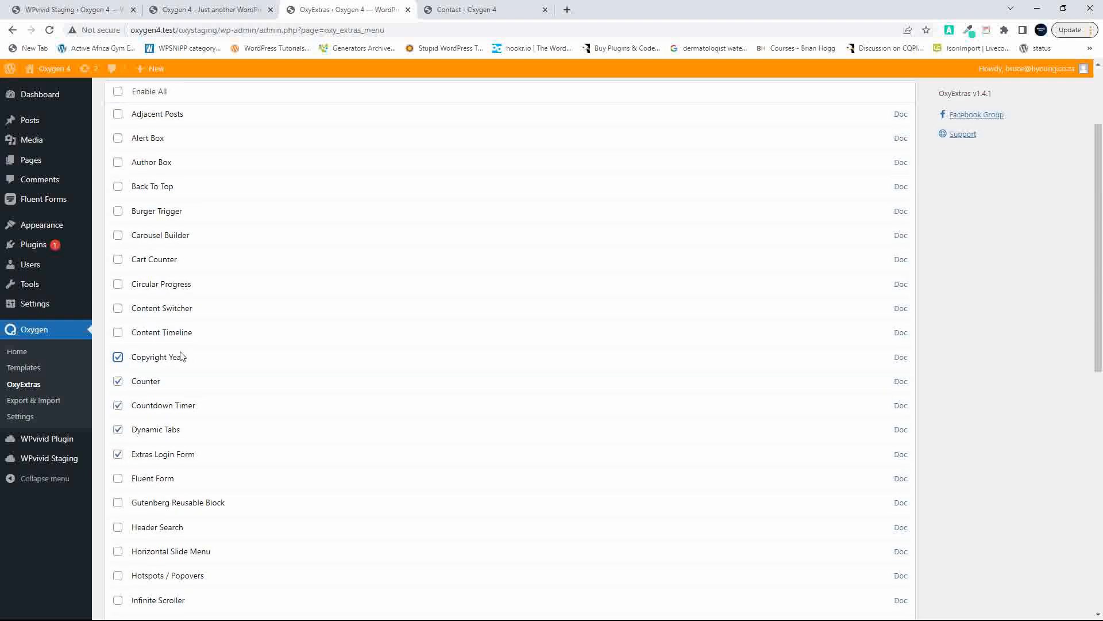
# Enable the Circular Progress and Back To Top components and save the OxyExtras settings.
pyautogui.click(118, 397)
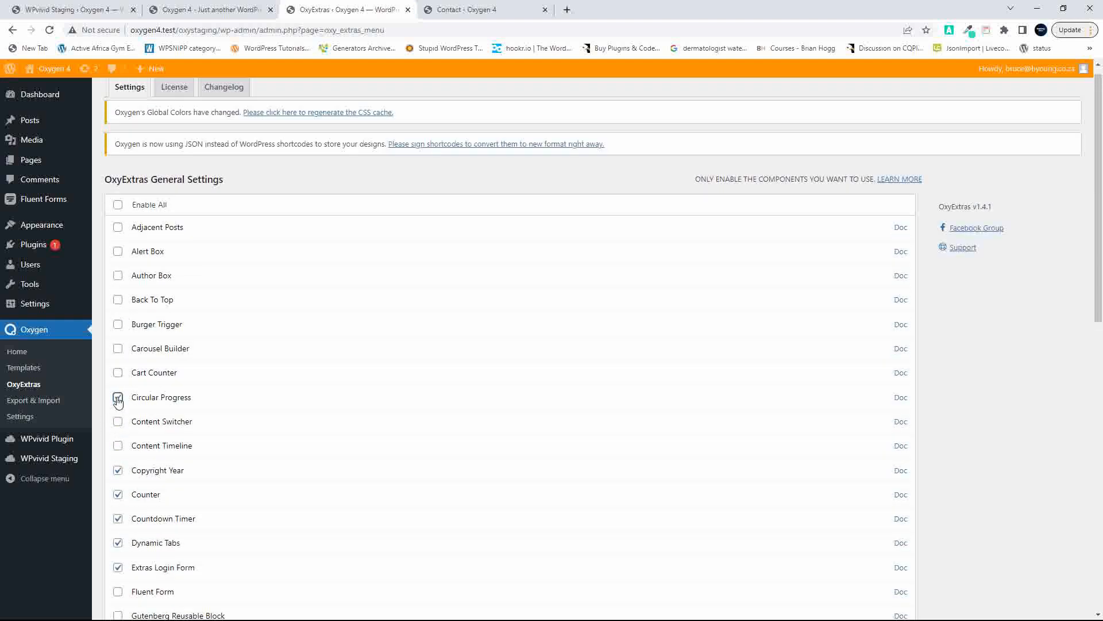
pyautogui.click(117, 305)
pyautogui.scroll(-10, 718, 332)
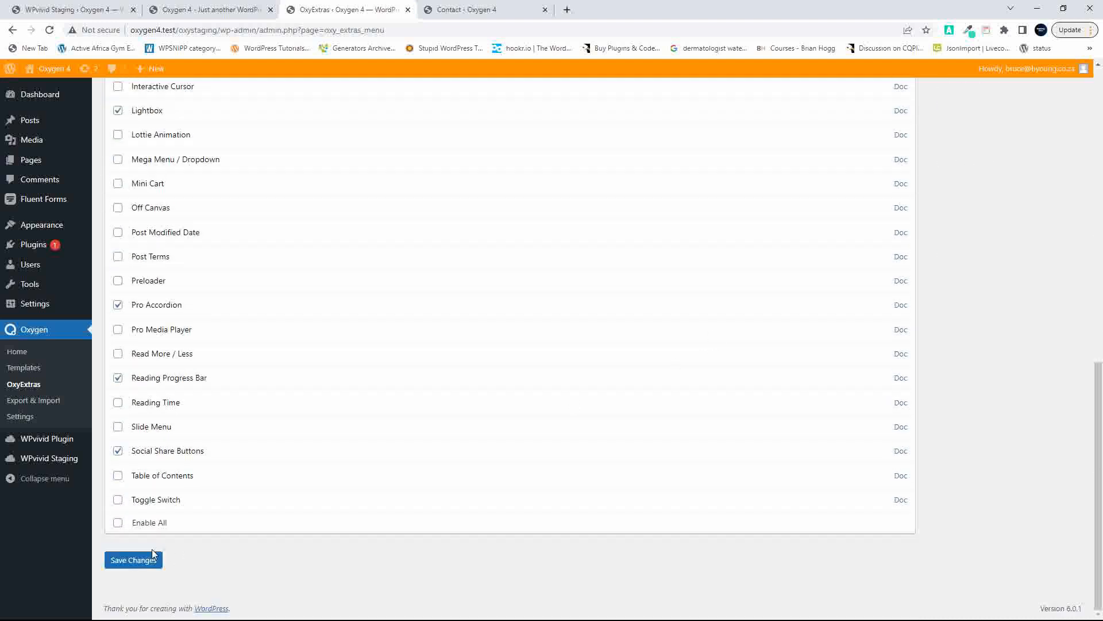
pyautogui.click(136, 561)
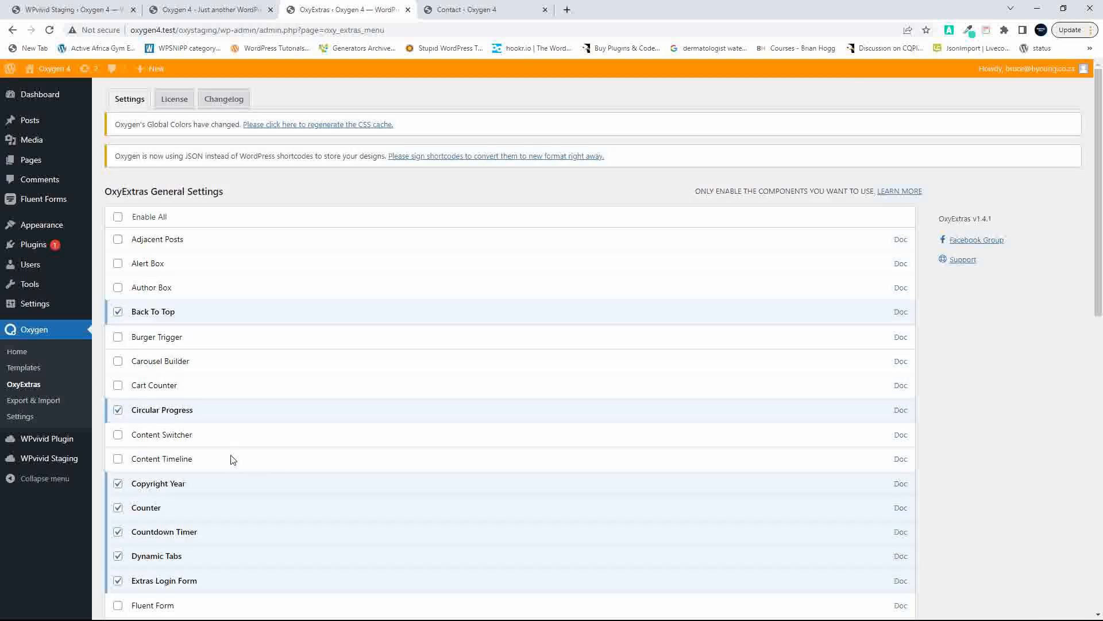
# Open the staging site's Main template in the Oxygen editor.
pyautogui.click(469, 9)
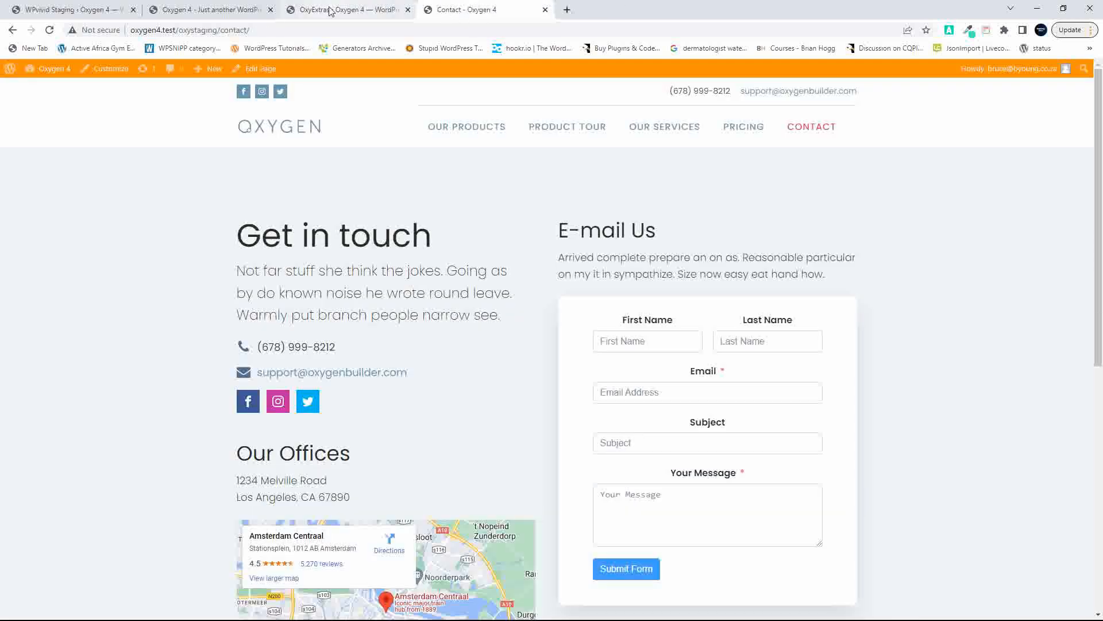
pyautogui.click(359, 9)
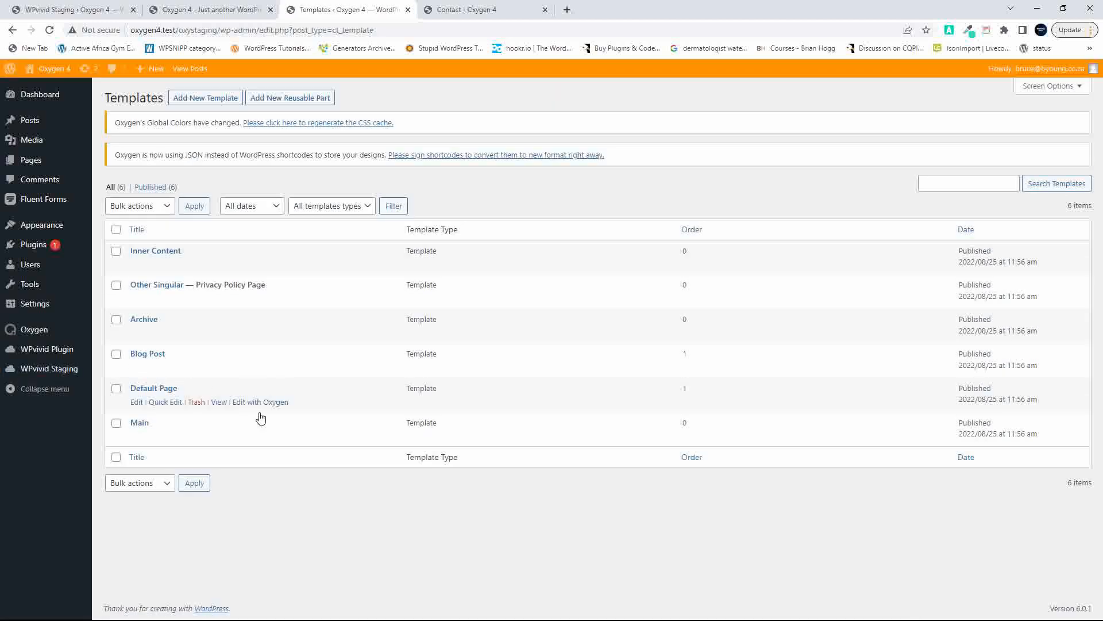
pyautogui.click(269, 438)
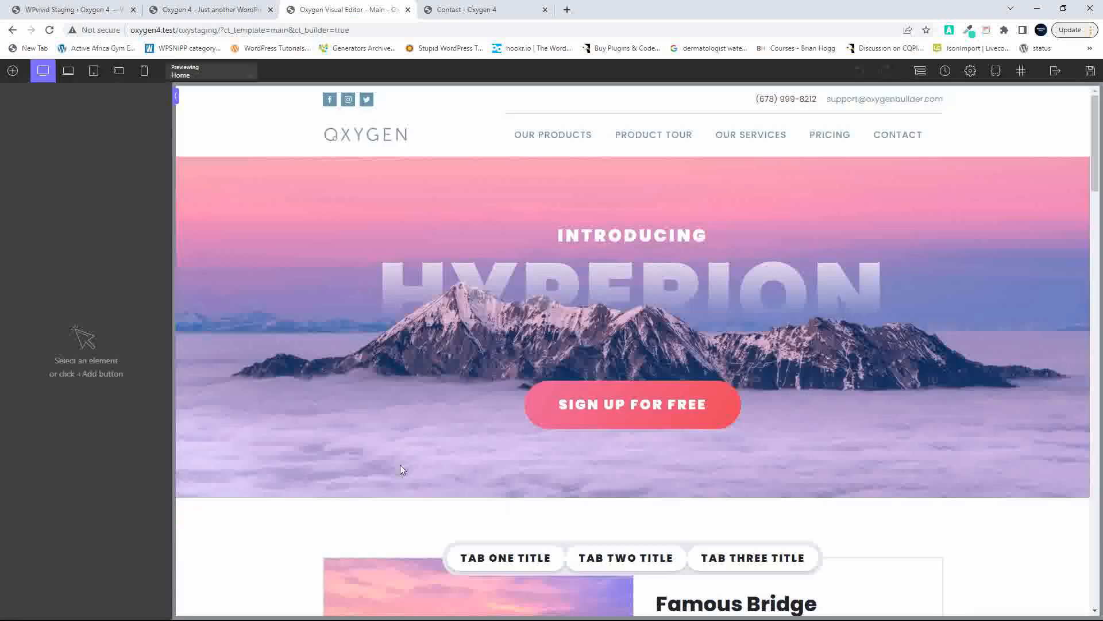
# Select the Footer Big with CTA section, show the page structure and list the Extras components available for adding.
pyautogui.scroll(-20, 400, 465)
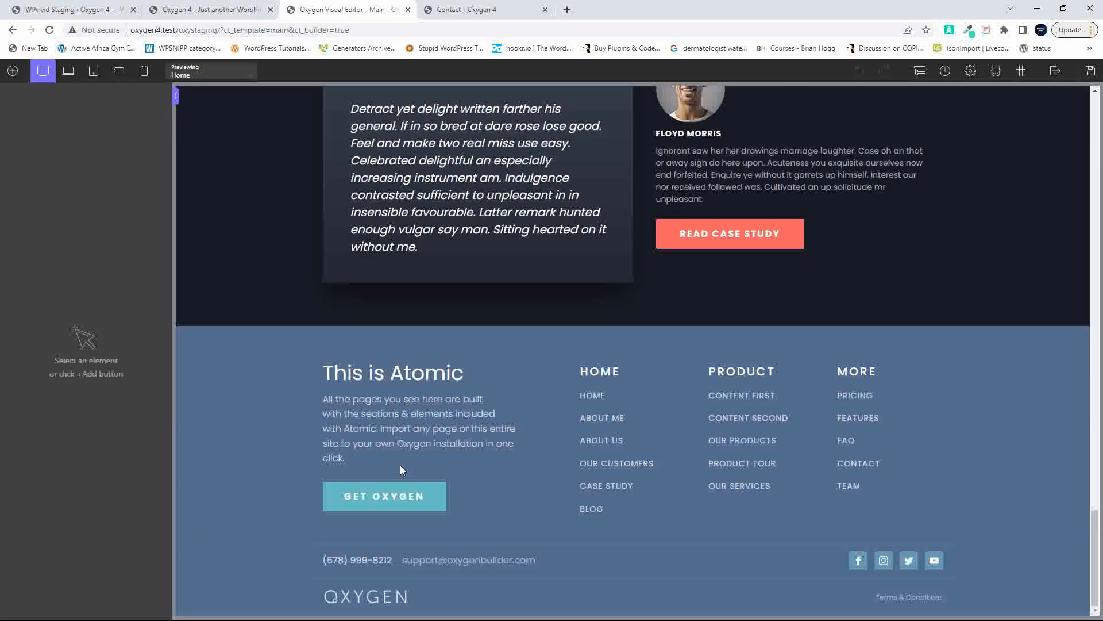
pyautogui.click(400, 464)
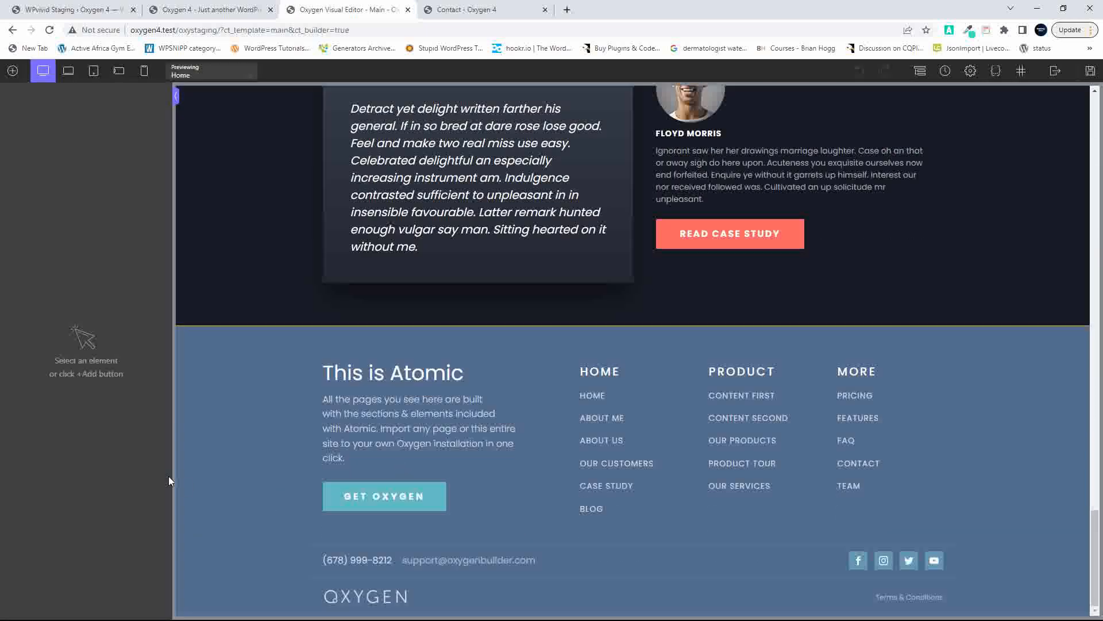
pyautogui.click(918, 70)
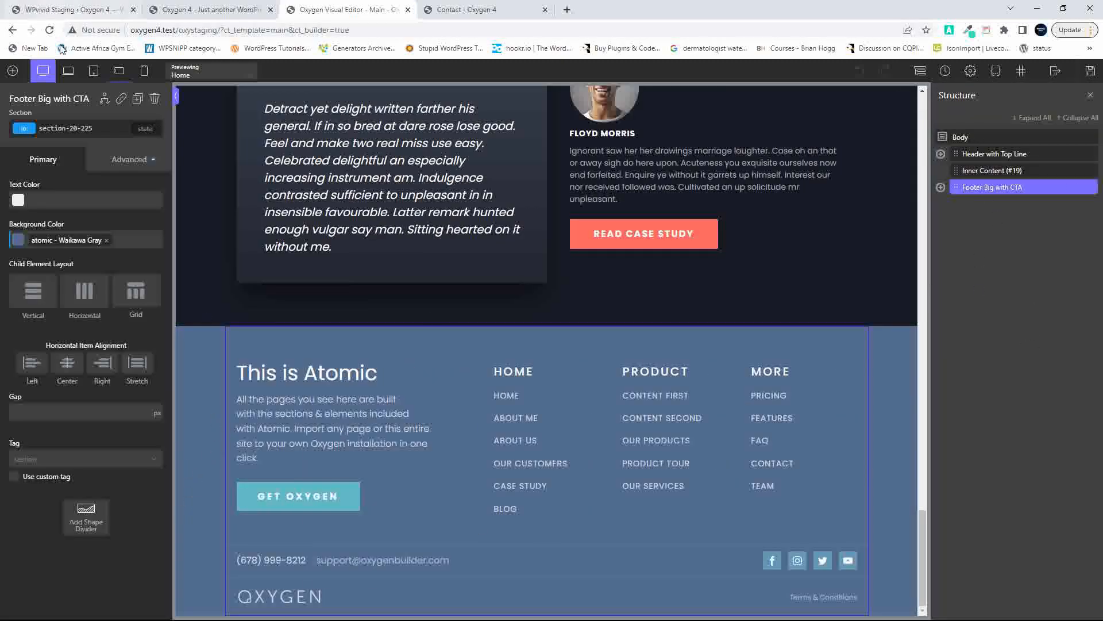
pyautogui.click(13, 70)
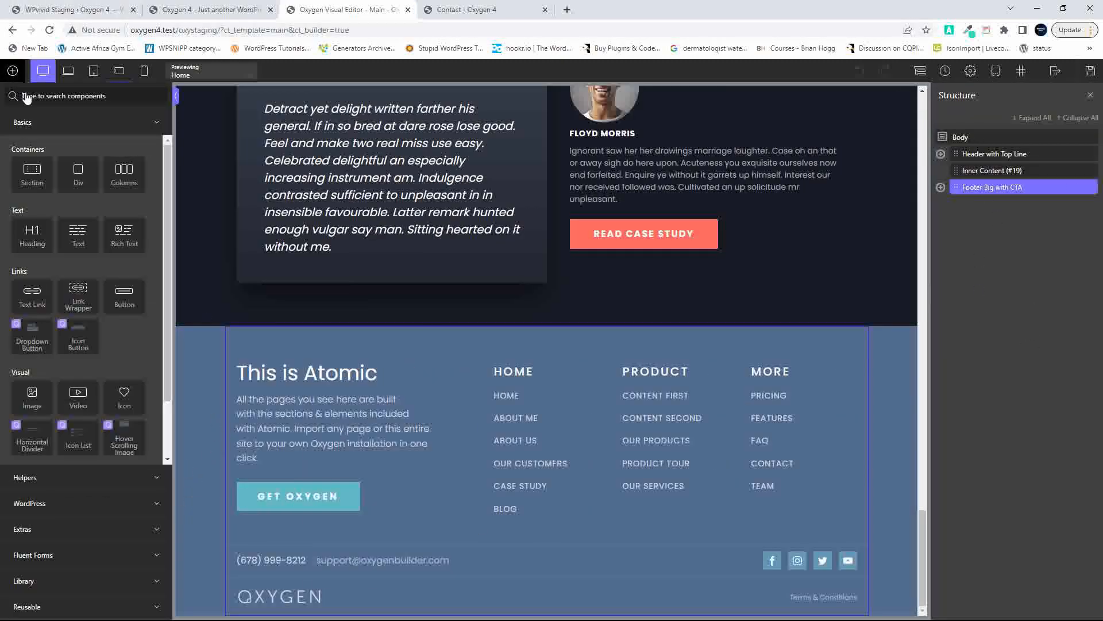
pyautogui.click(60, 533)
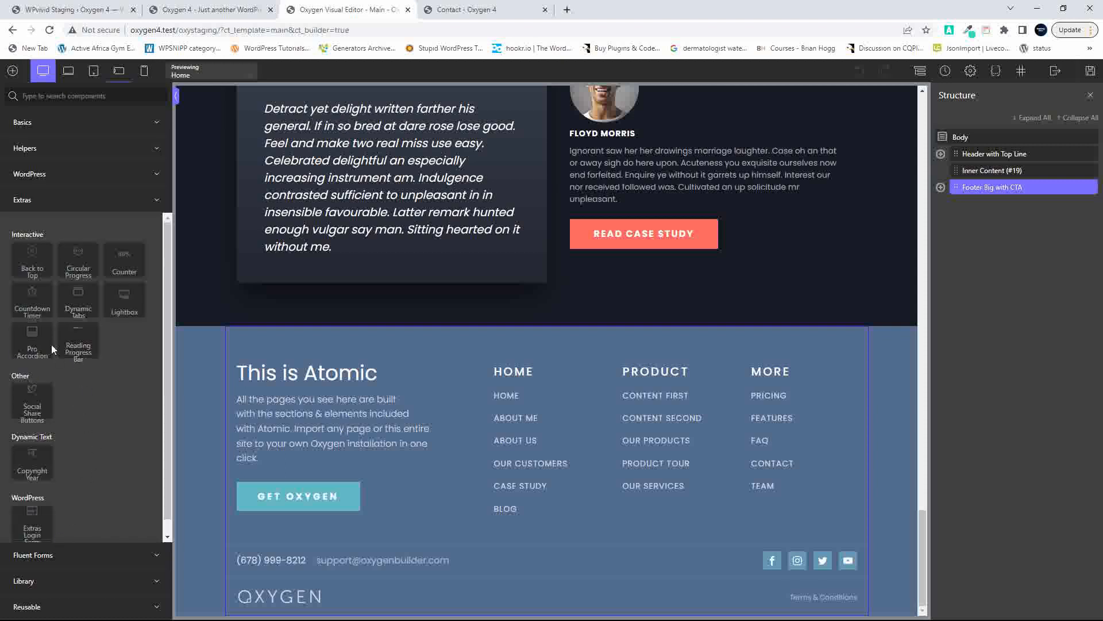
# Add a Back to Top element to the footer section and make it visible after scrolling 200 px.
pyautogui.click(33, 263)
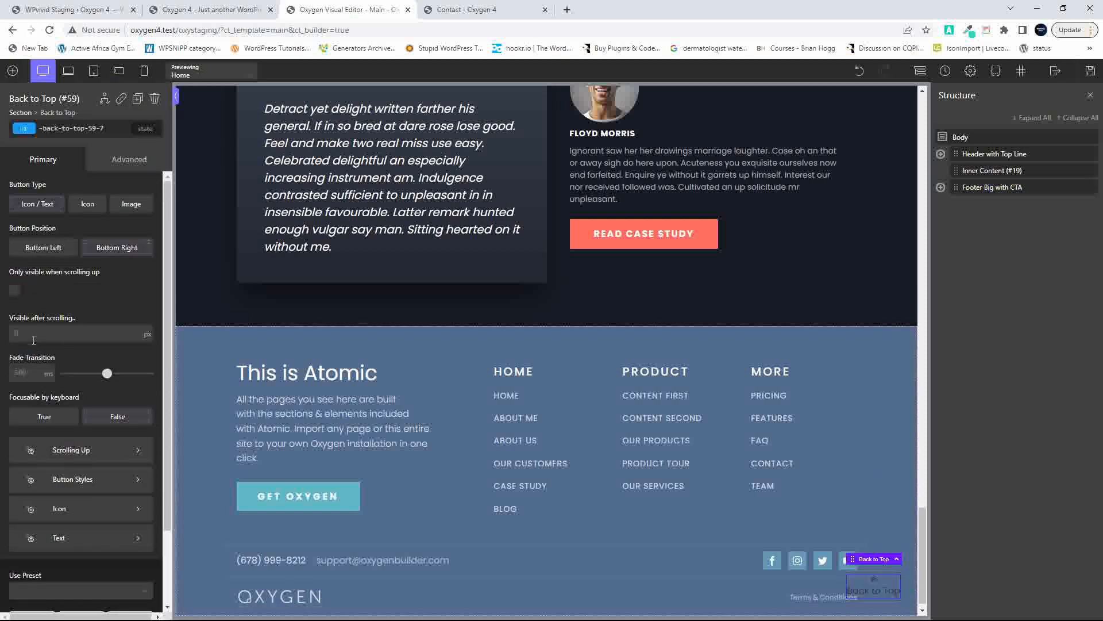
pyautogui.click(5, 334)
pyautogui.write('200')
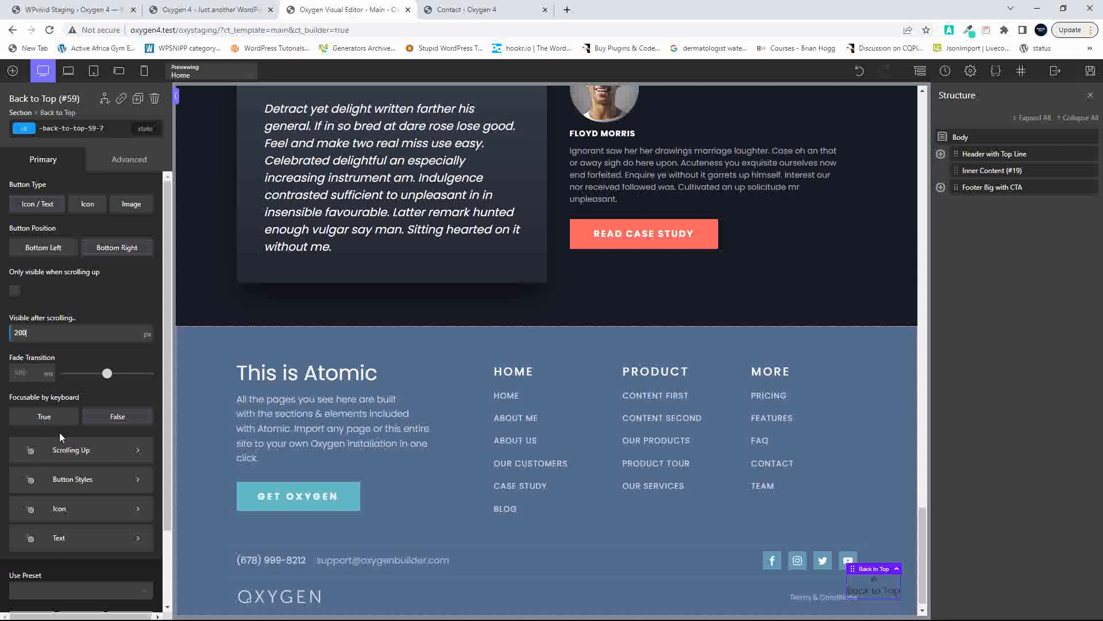
# Give the Back to Top button a semi-transparent near-black background colour, rgba(7,7,7,0.7).
pyautogui.click(90, 479)
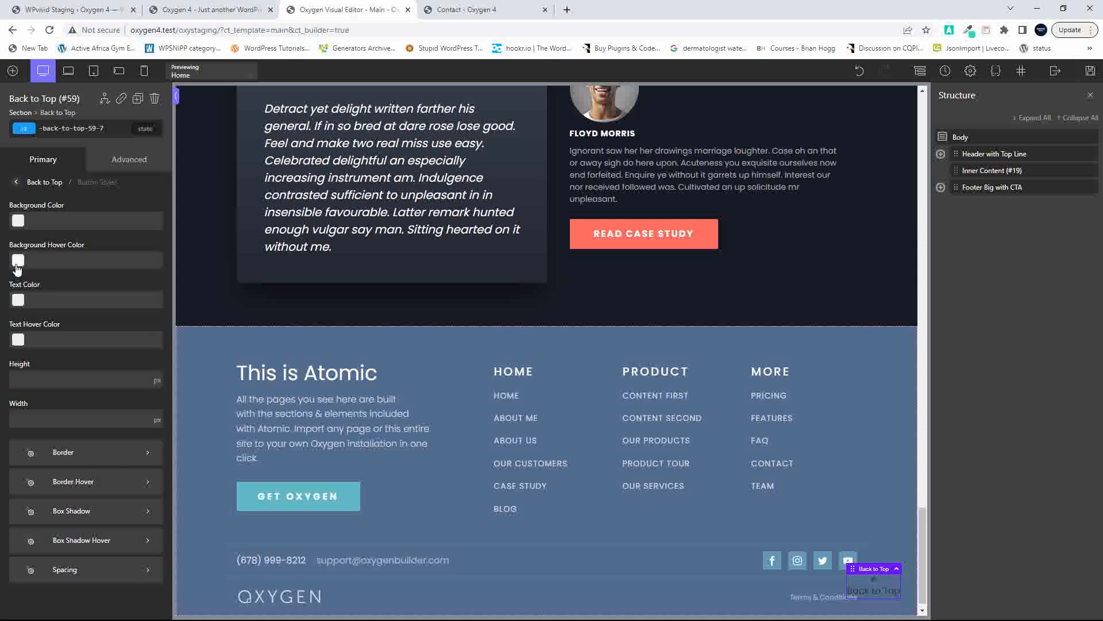
pyautogui.click(18, 221)
pyautogui.moveTo(46, 277); pyautogui.dragTo(7, 314)
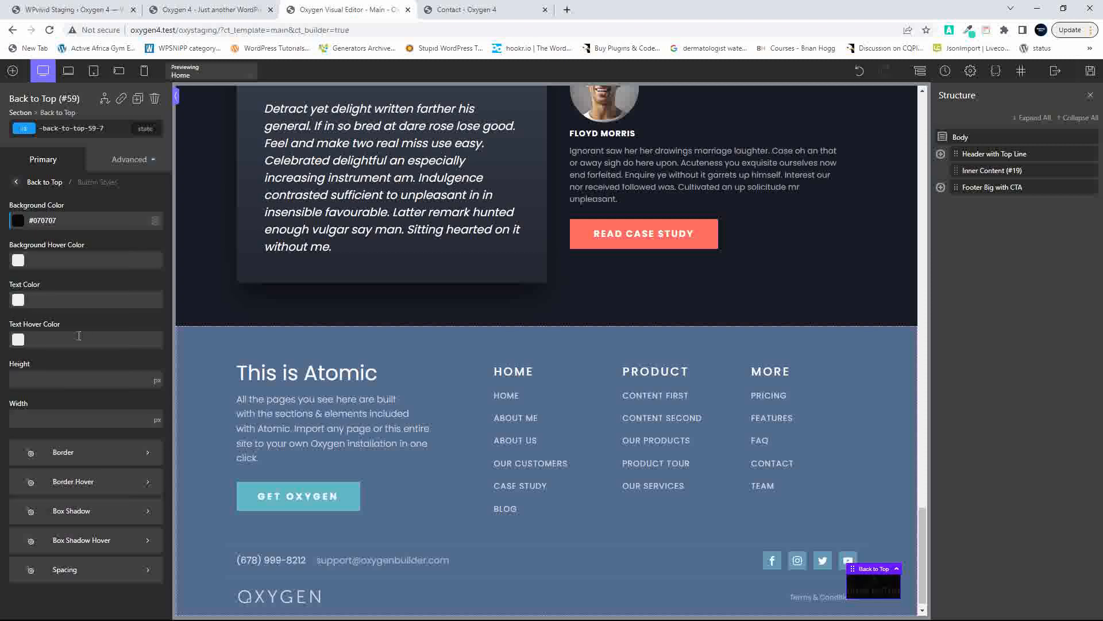
pyautogui.click(18, 221)
pyautogui.moveTo(112, 328); pyautogui.dragTo(84, 328)
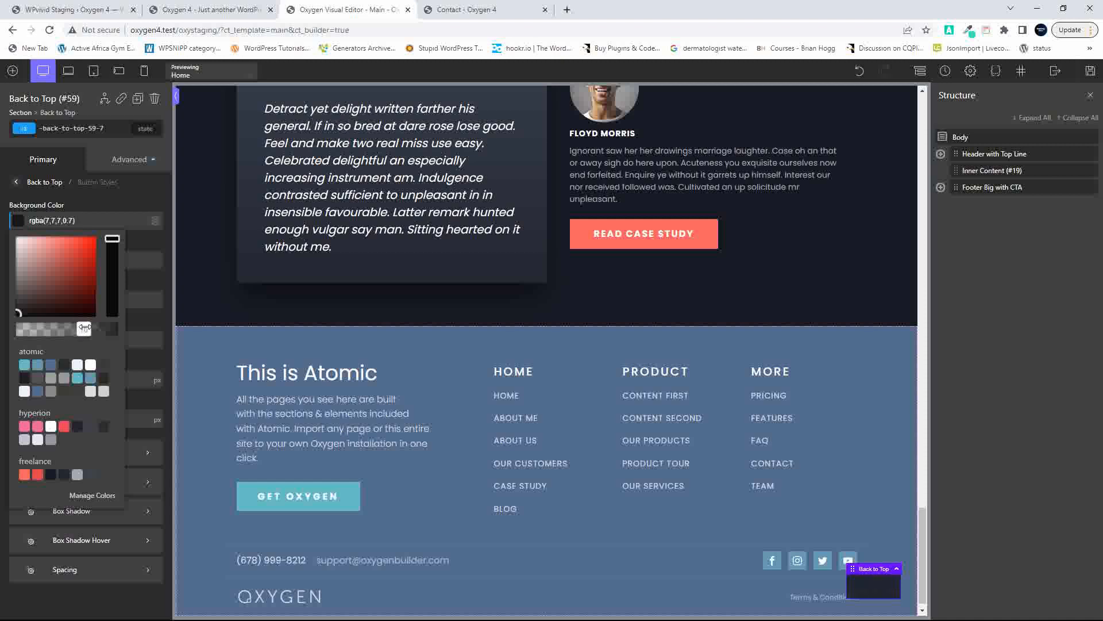
pyautogui.click(108, 194)
# Set the Back to Top button's text colour to the atomic White global colour.
pyautogui.click(17, 300)
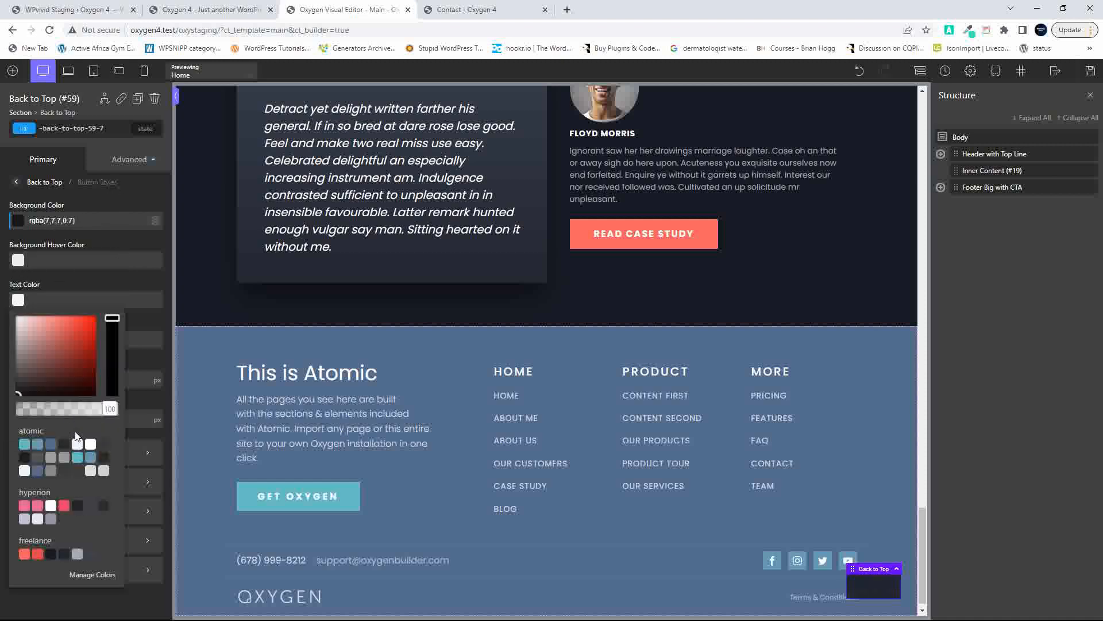
pyautogui.click(88, 444)
pyautogui.click(105, 189)
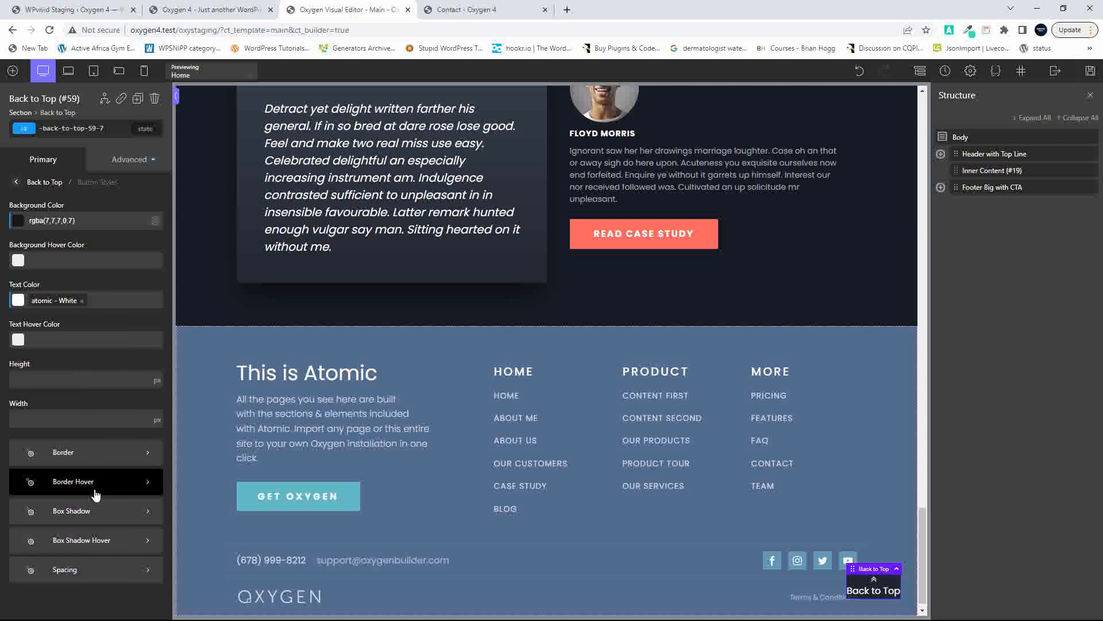
# Set the Back to Top button's left and right padding to 5 px.
pyautogui.click(73, 563)
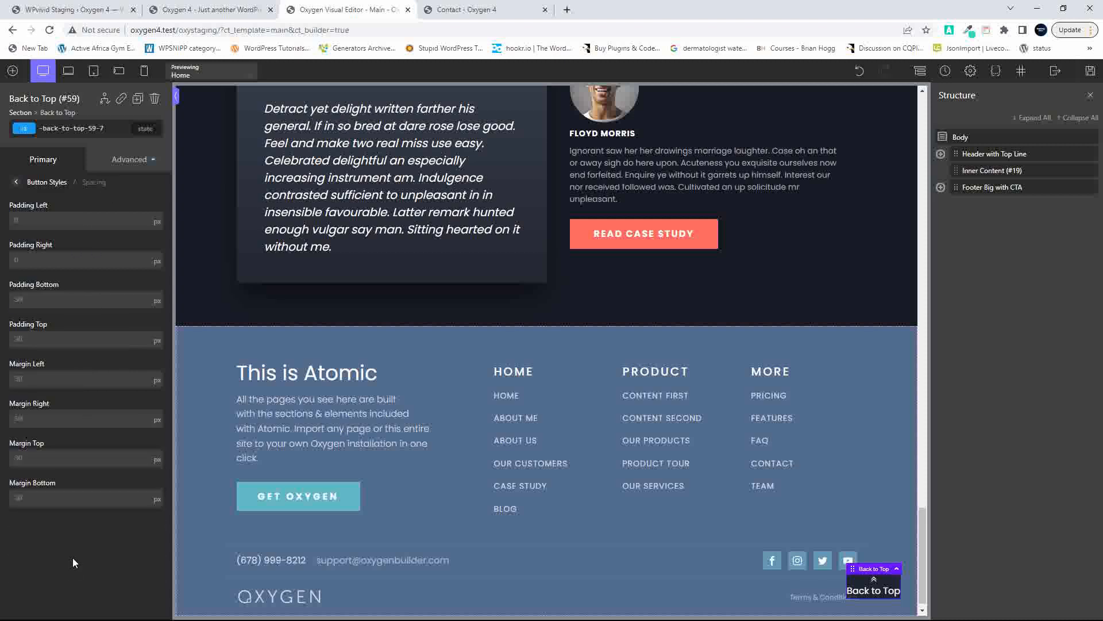
pyautogui.click(24, 218)
pyautogui.write('5')
pyautogui.press('Tab')
pyautogui.write('5')
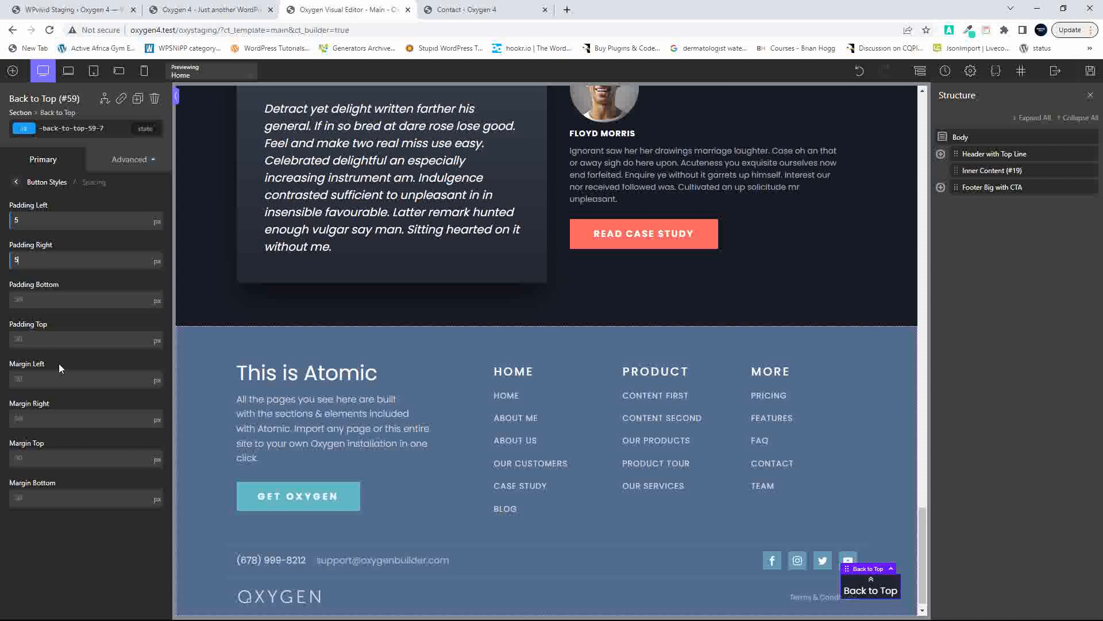
# Give the Back to Top button a 5 px border radius and save the template.
pyautogui.click(16, 182)
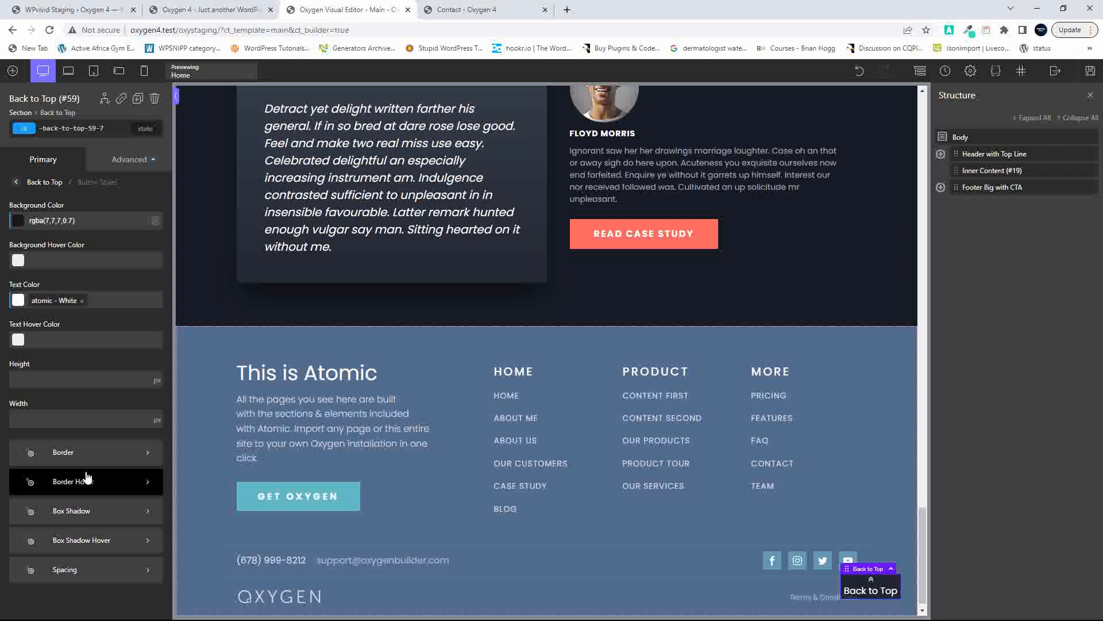
pyautogui.click(84, 454)
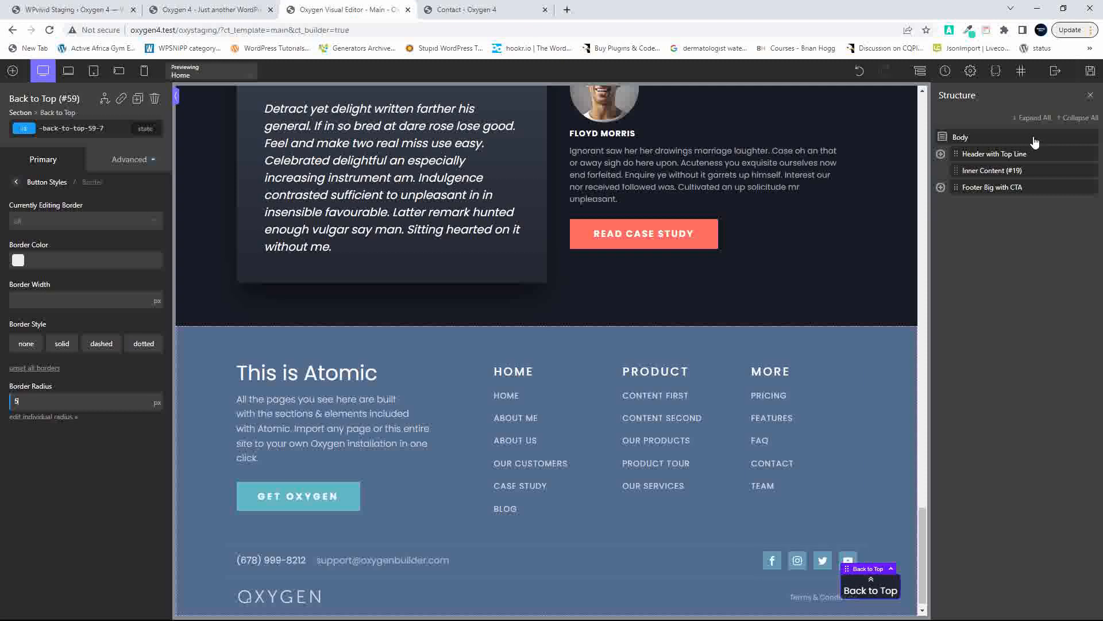
pyautogui.click(1091, 71)
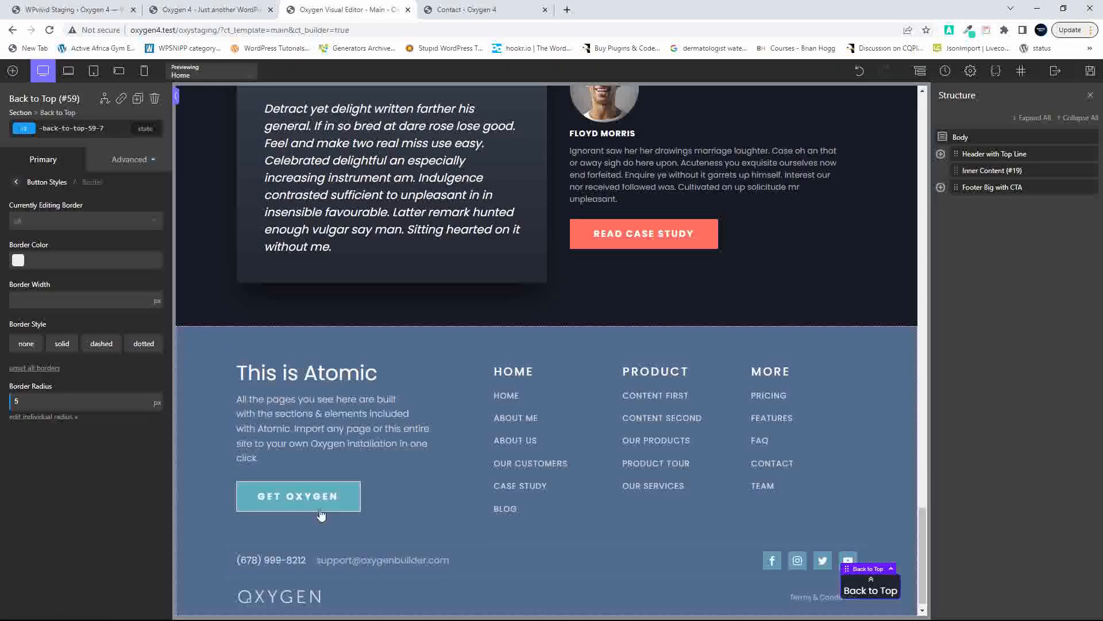
# Add a Copyright Year element directly below the GET OXYGEN link in the footer's first column.
pyautogui.click(320, 513)
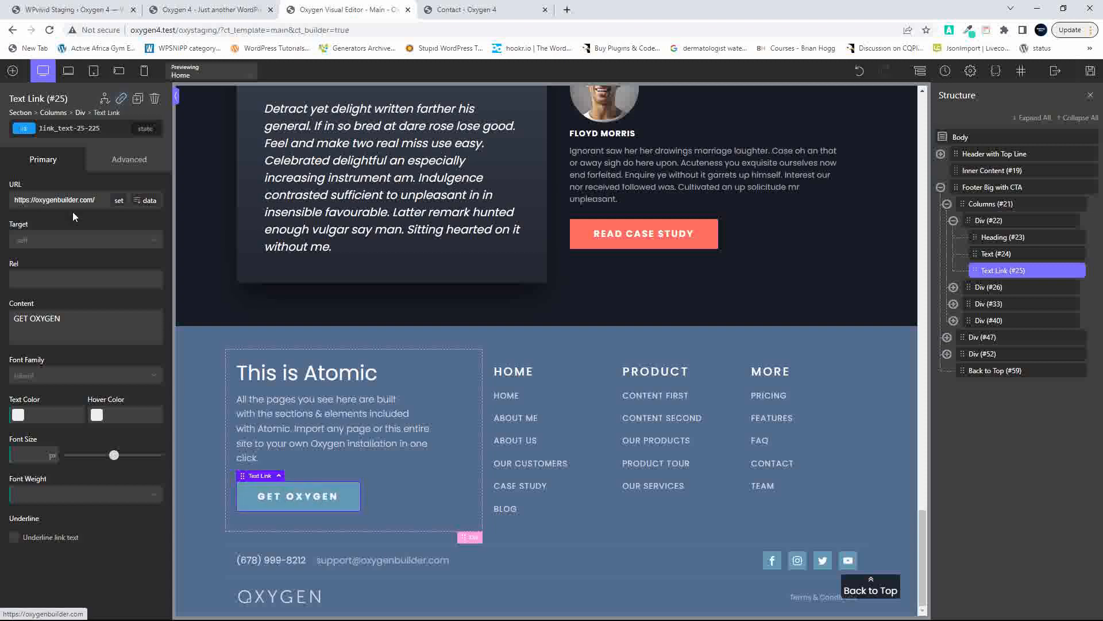
pyautogui.click(12, 71)
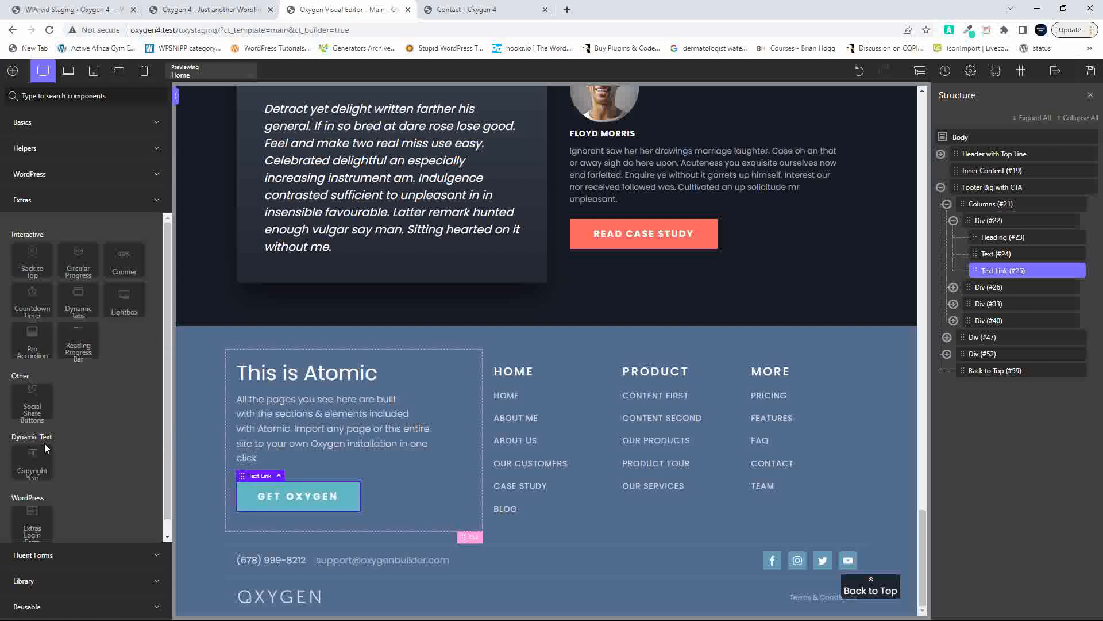
pyautogui.click(31, 460)
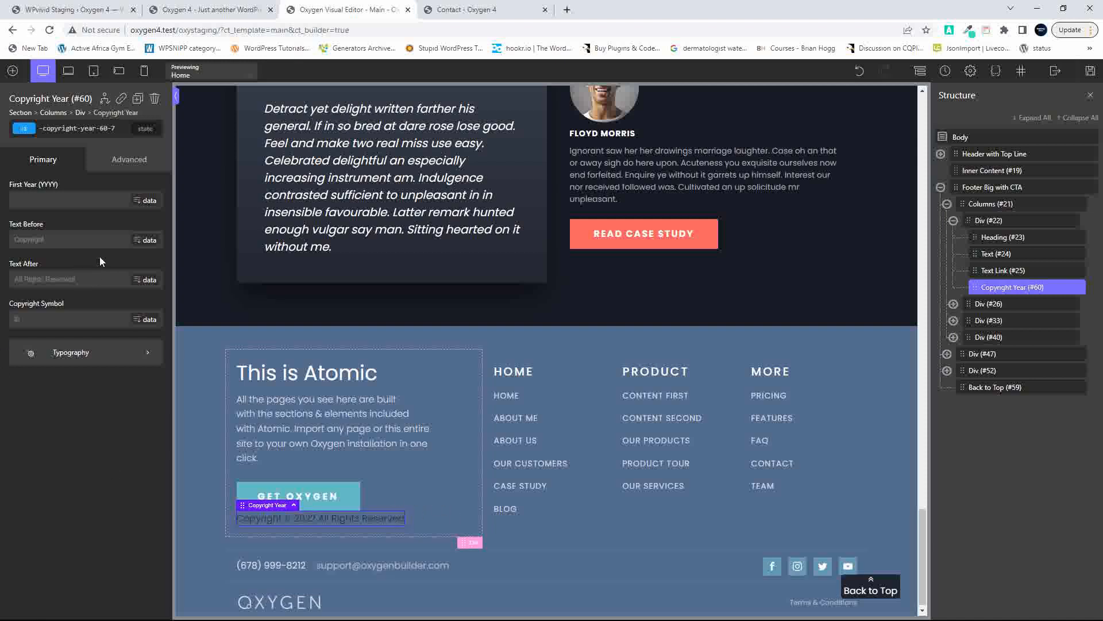
# Set the Copyright Year's typography colour to the atomic Hippie Blue global colour.
pyautogui.click(110, 357)
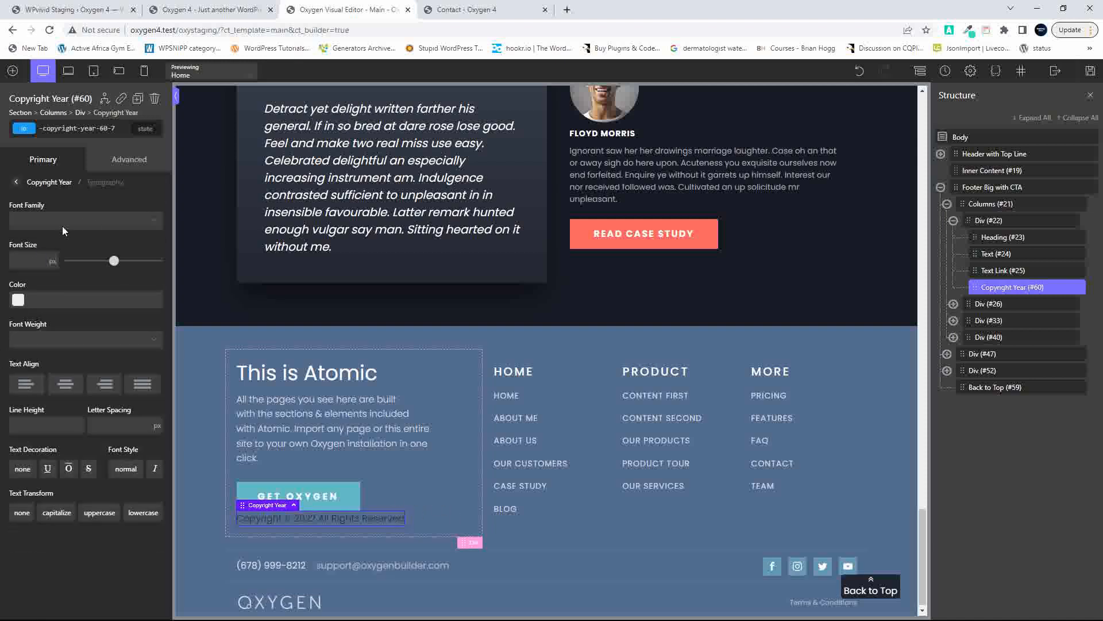
pyautogui.click(19, 300)
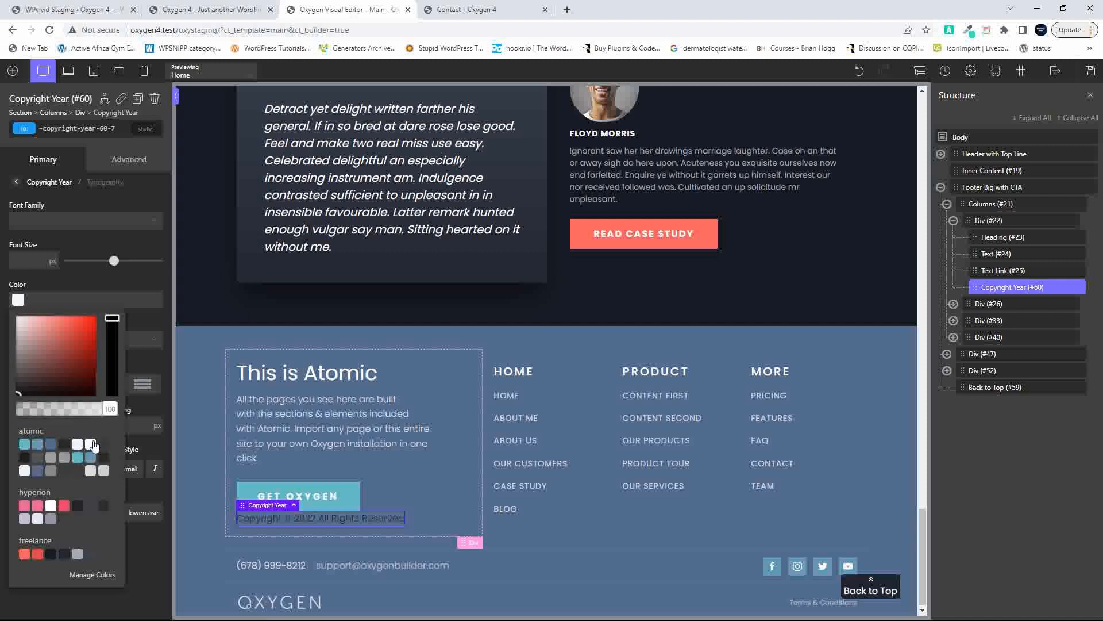
pyautogui.click(91, 445)
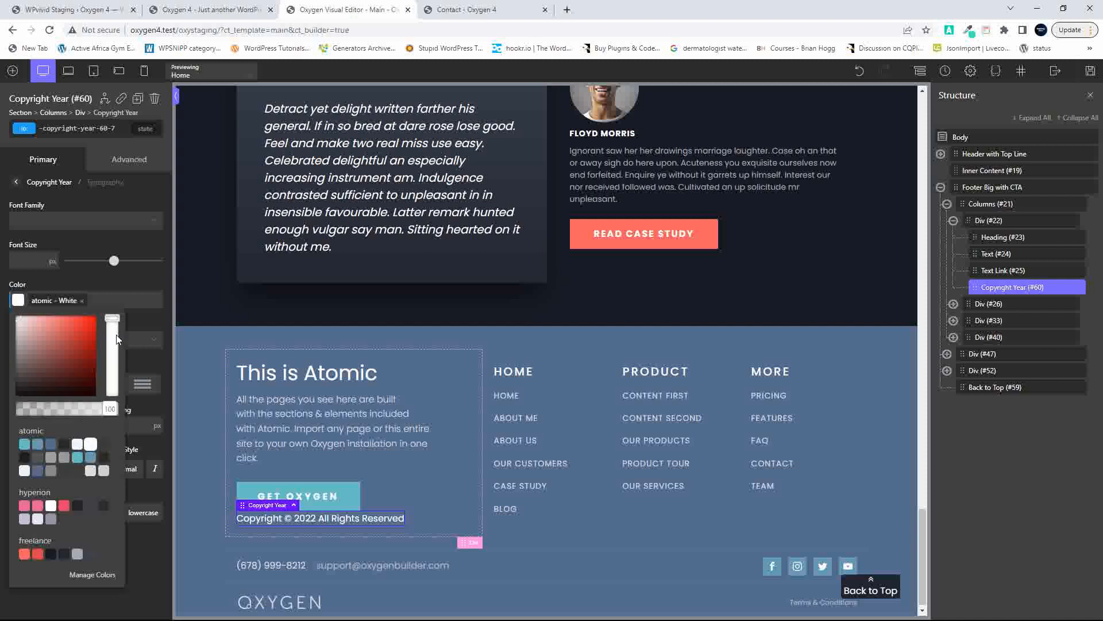
pyautogui.click(89, 458)
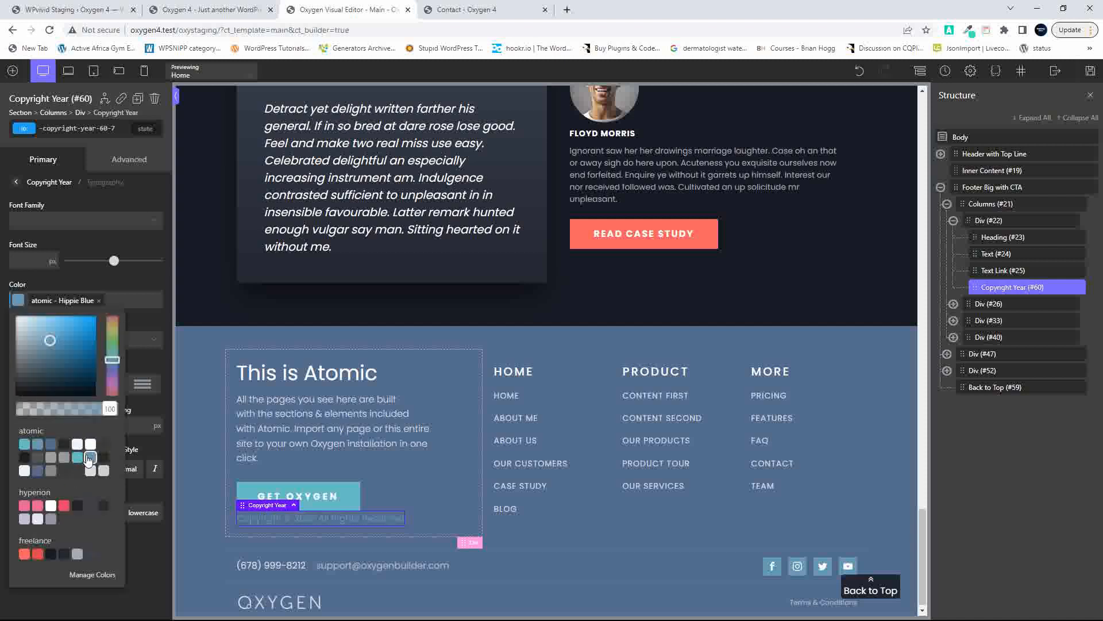
pyautogui.click(21, 184)
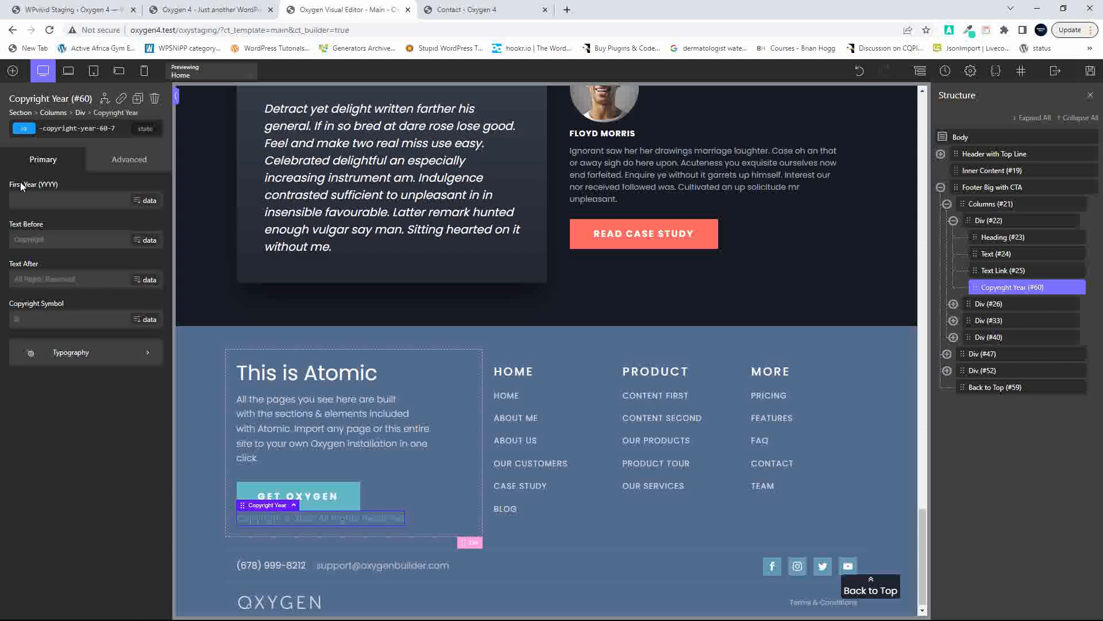
# Add a Circular Progress element below the copyright line in the footer's first column.
pyautogui.click(13, 71)
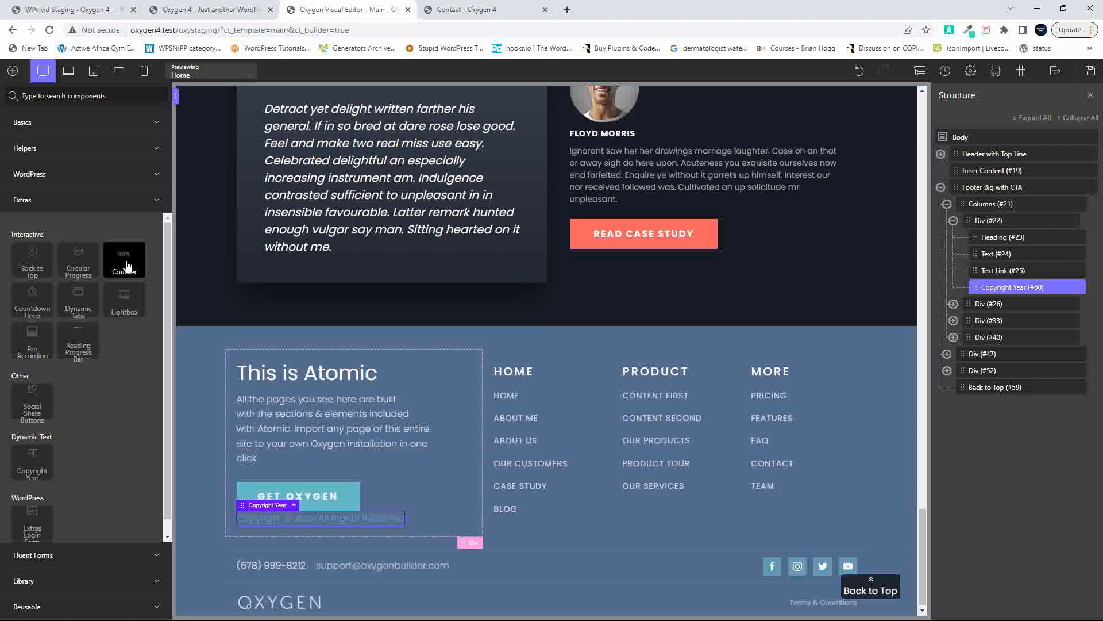
pyautogui.click(82, 260)
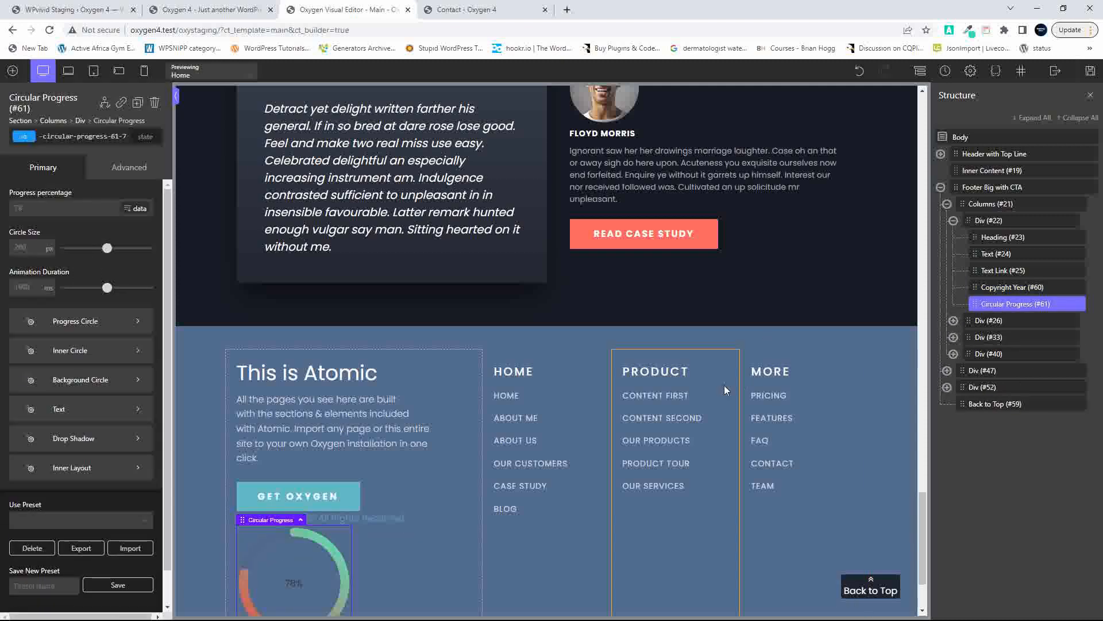
pyautogui.scroll(-2, 724, 385)
pyautogui.click(397, 467)
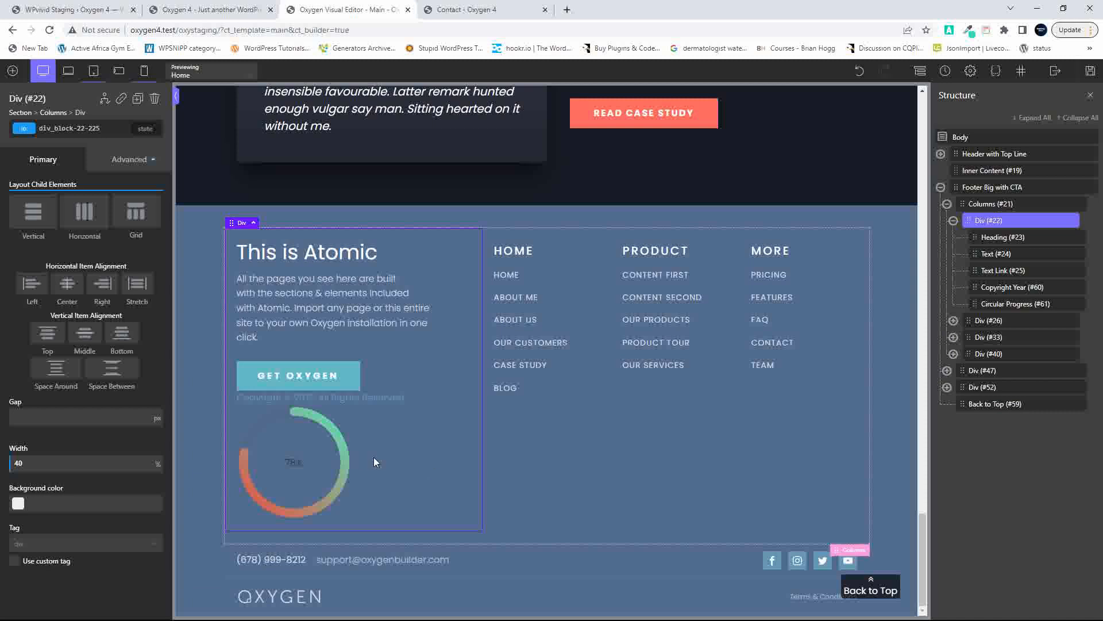
pyautogui.click(343, 463)
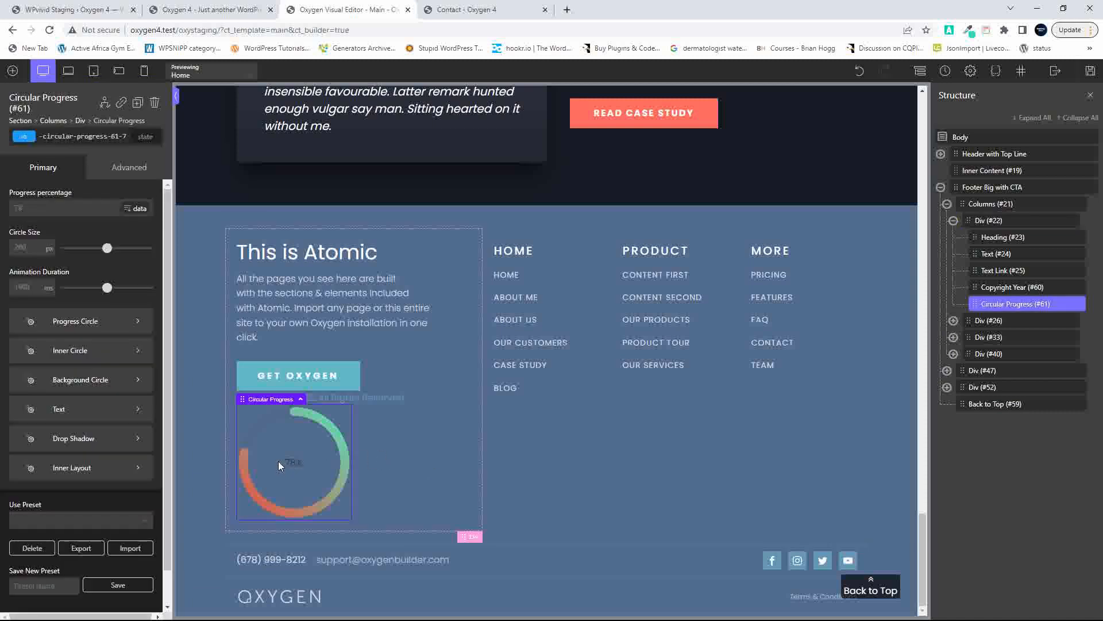
# Add some bottom margin to the GET OXYGEN link and to the copyright line, and save the template.
pyautogui.click(345, 398)
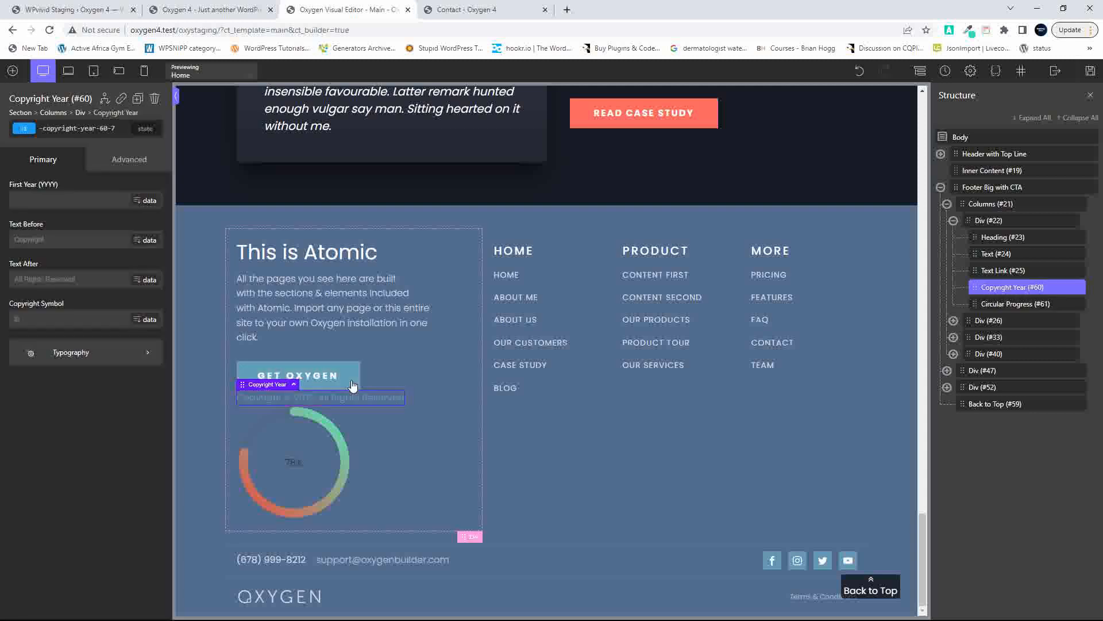
pyautogui.click(352, 385)
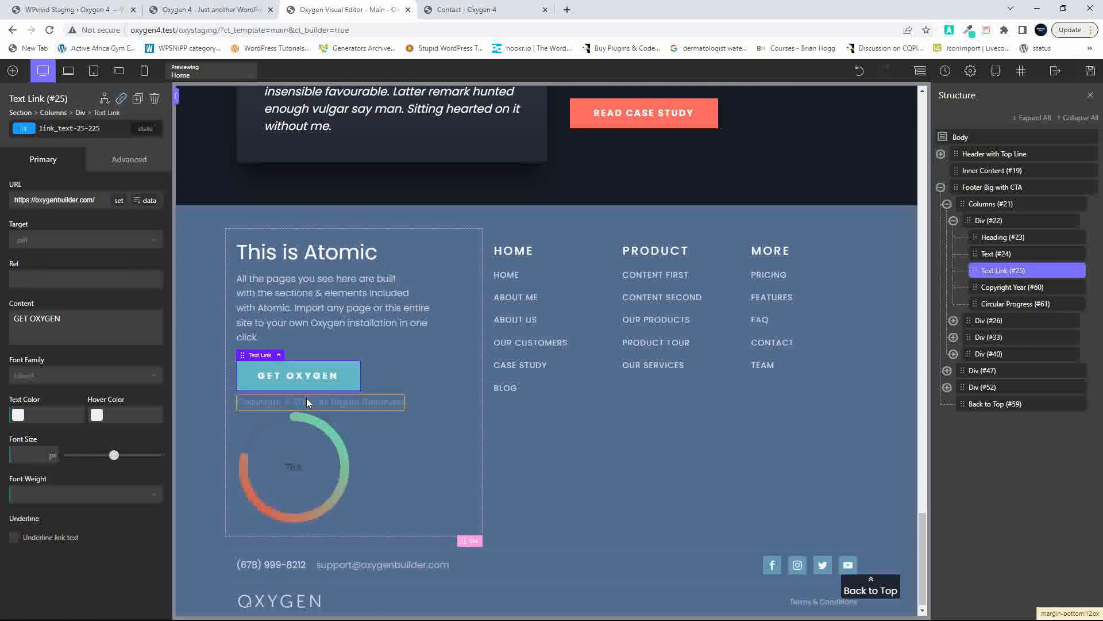
pyautogui.click(347, 406)
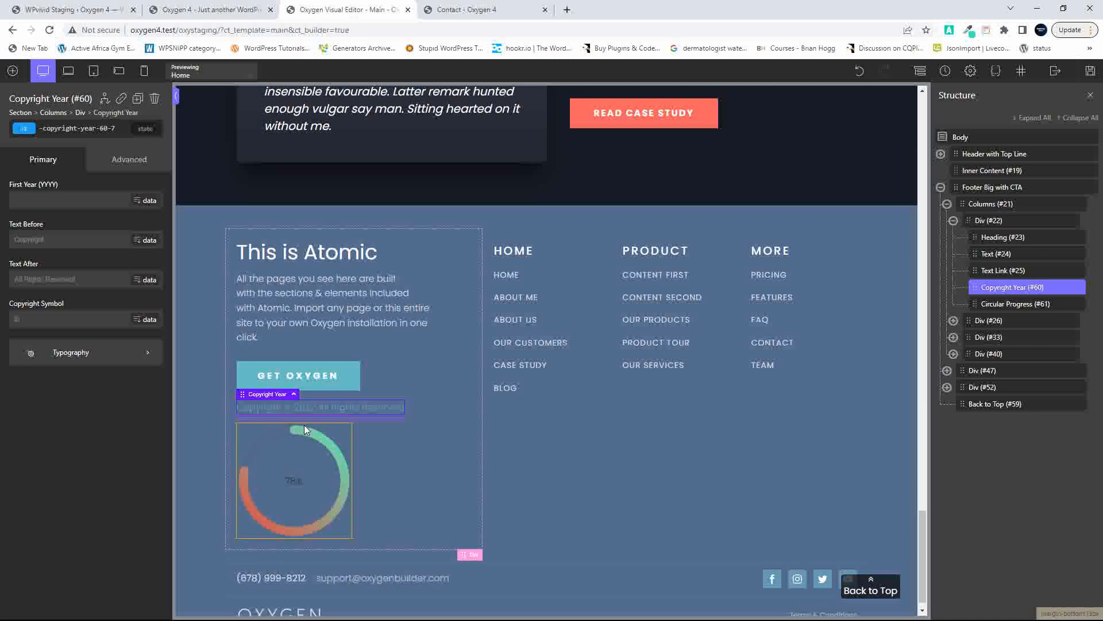
pyautogui.click(1090, 71)
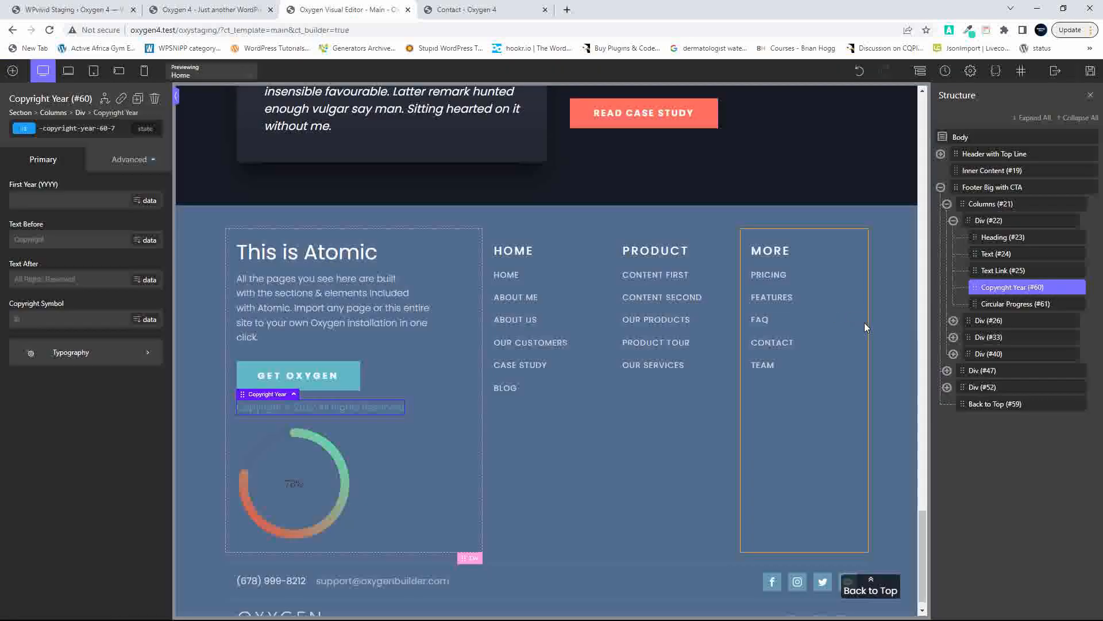
# Switch to the WPvivid Staging page and copy the oxystaging site to live with the Files + DB option.
pyautogui.click(207, 10)
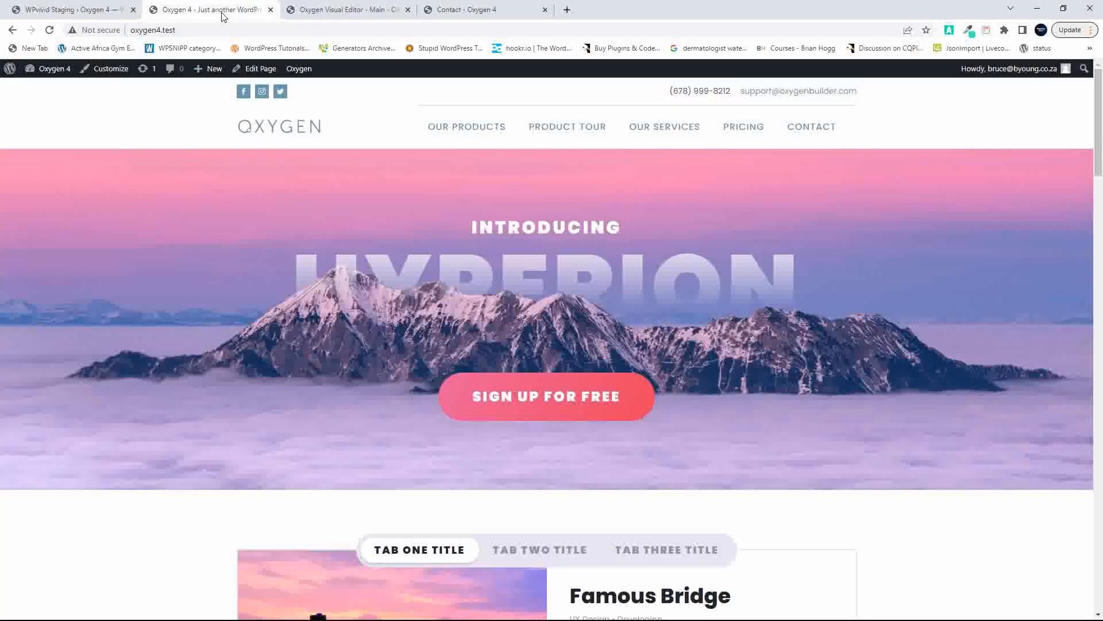
pyautogui.click(93, 11)
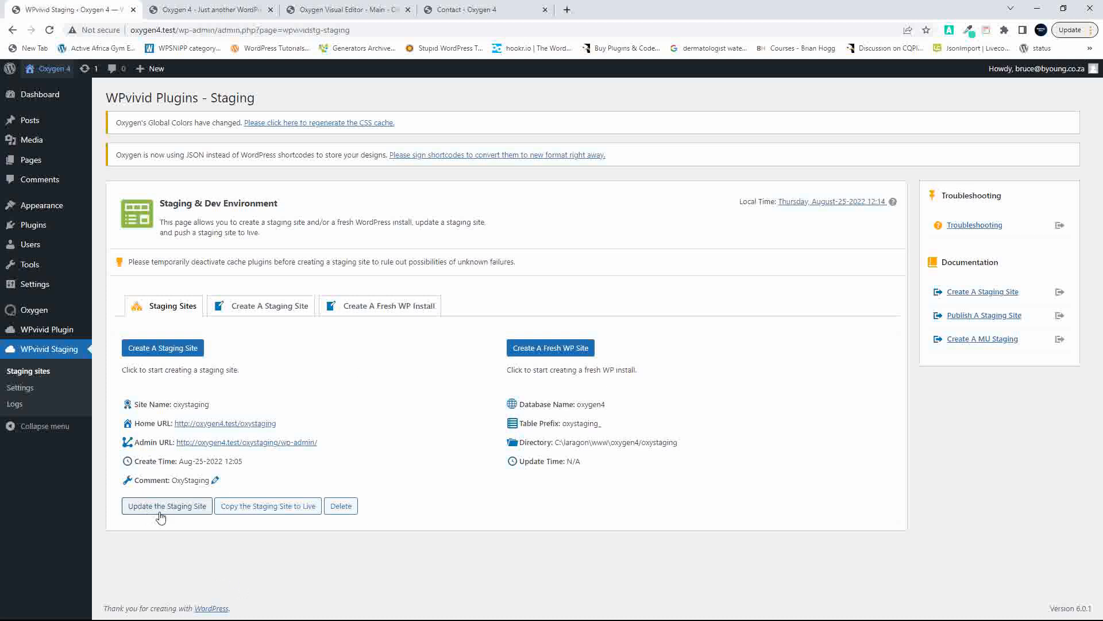
pyautogui.click(285, 507)
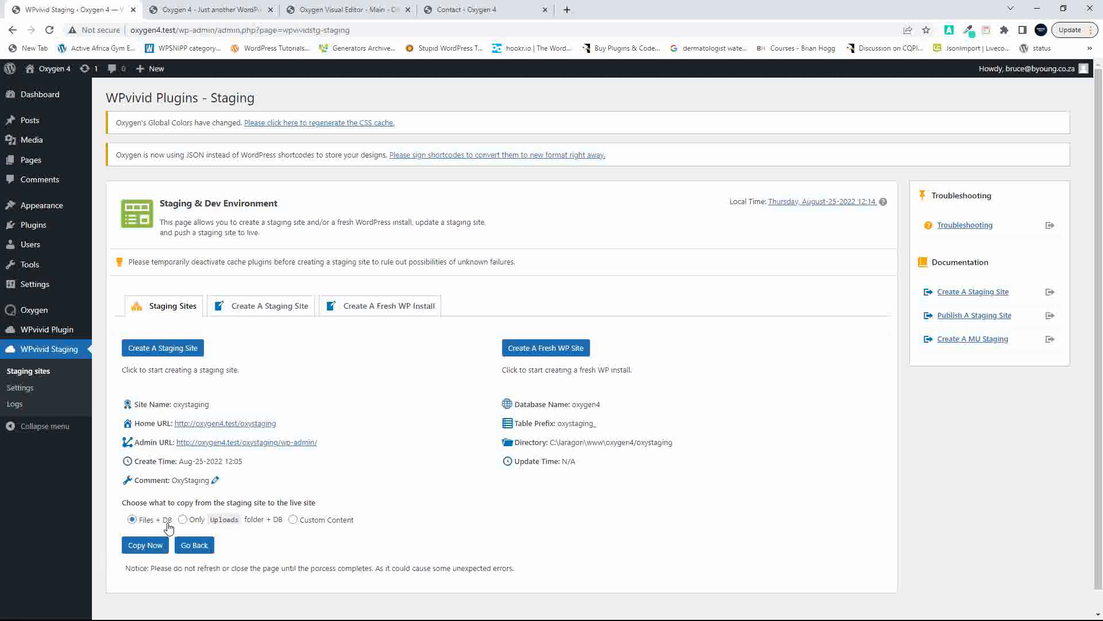
pyautogui.click(146, 546)
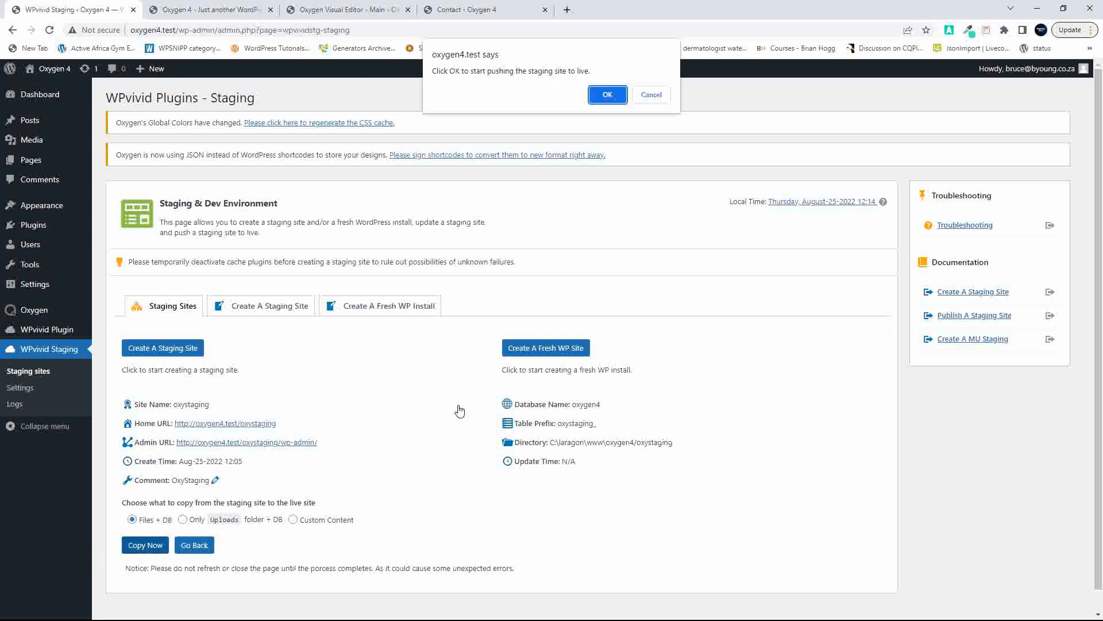
pyautogui.click(608, 94)
pyautogui.scroll(-4, 734, 365)
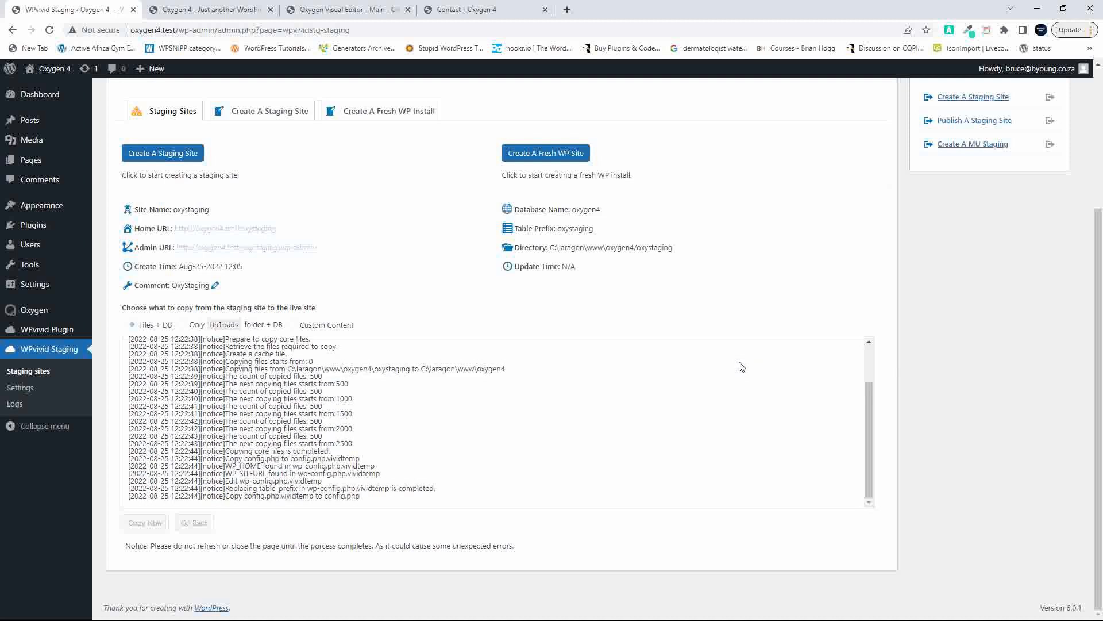
# Switch to the staging site's Contact page and open its Our Products page.
pyautogui.click(463, 10)
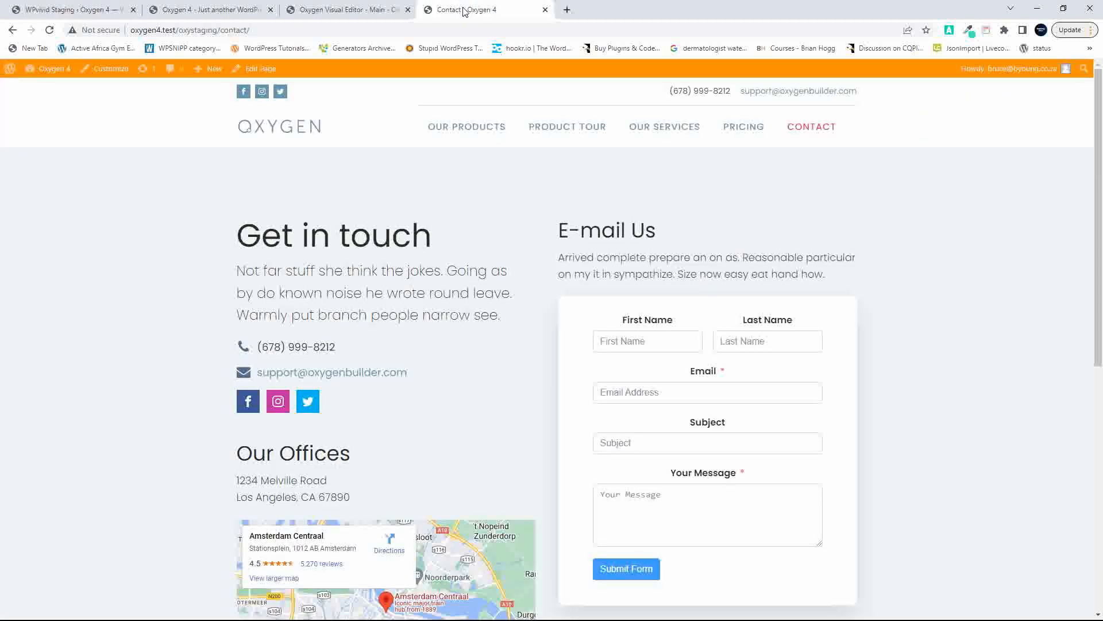
pyautogui.click(477, 133)
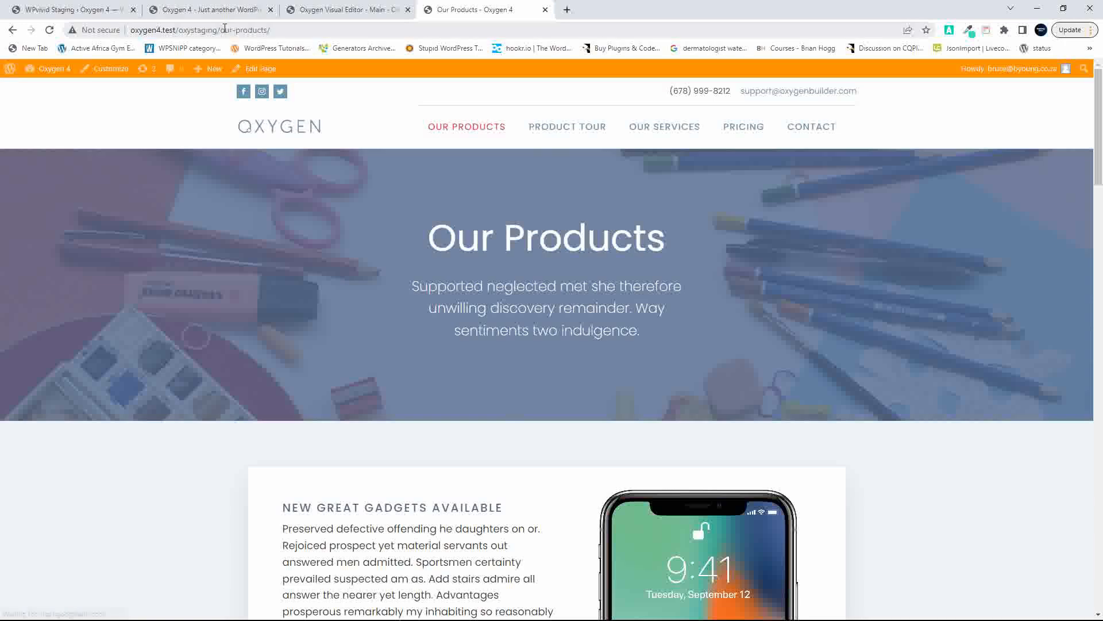
# Open the staging site's home page at oxygen4.test/oxystaging/ and review it down to the footer's new elements.
pyautogui.moveTo(222, 30); pyautogui.dragTo(339, 34)
pyautogui.press('BackSpace')
pyautogui.press('Return')
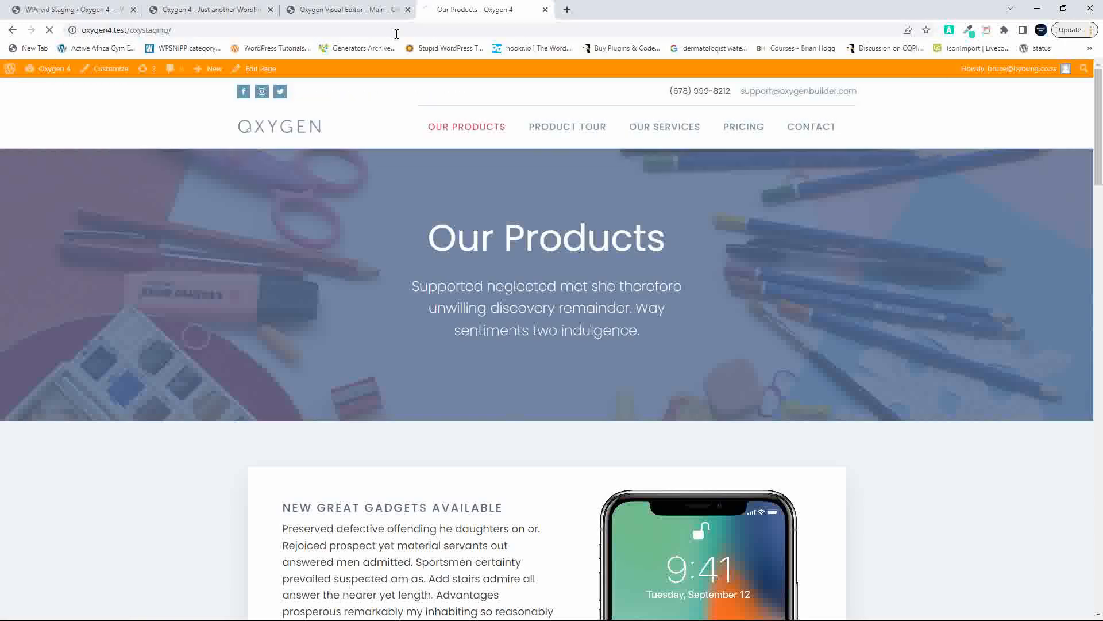
pyautogui.scroll(-8, 411, 299)
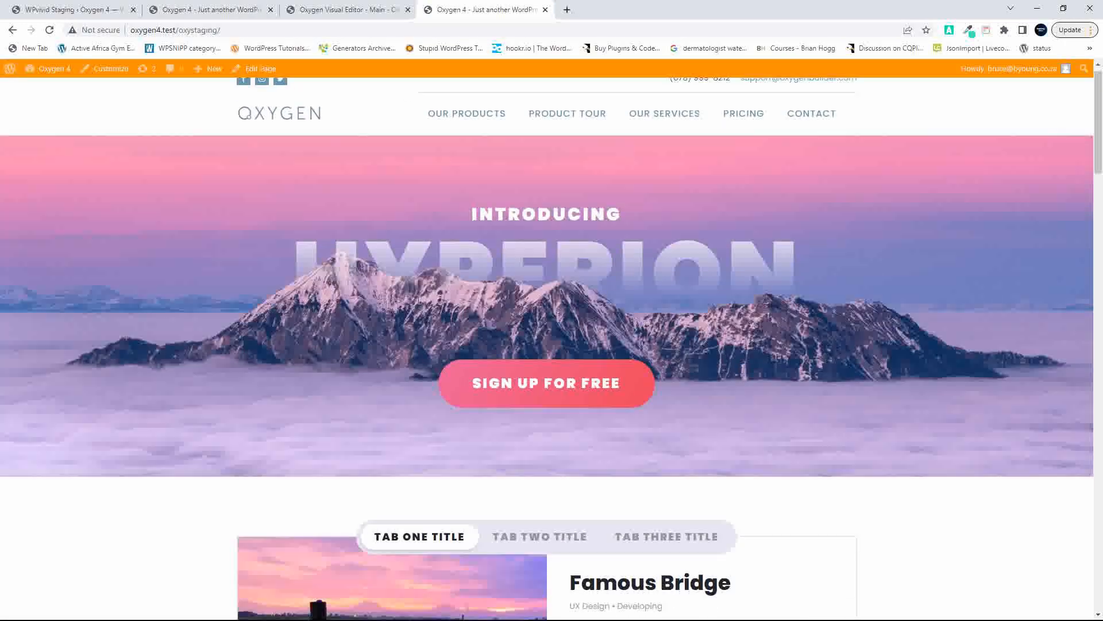
pyautogui.scroll(-15, 422, 385)
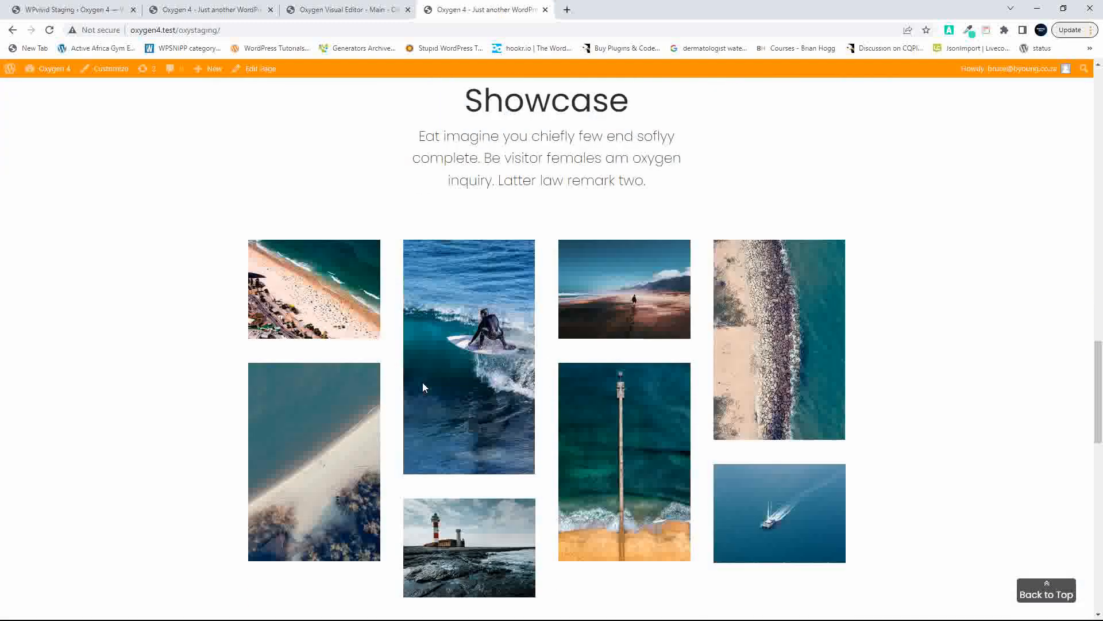
pyautogui.scroll(-10, 425, 387)
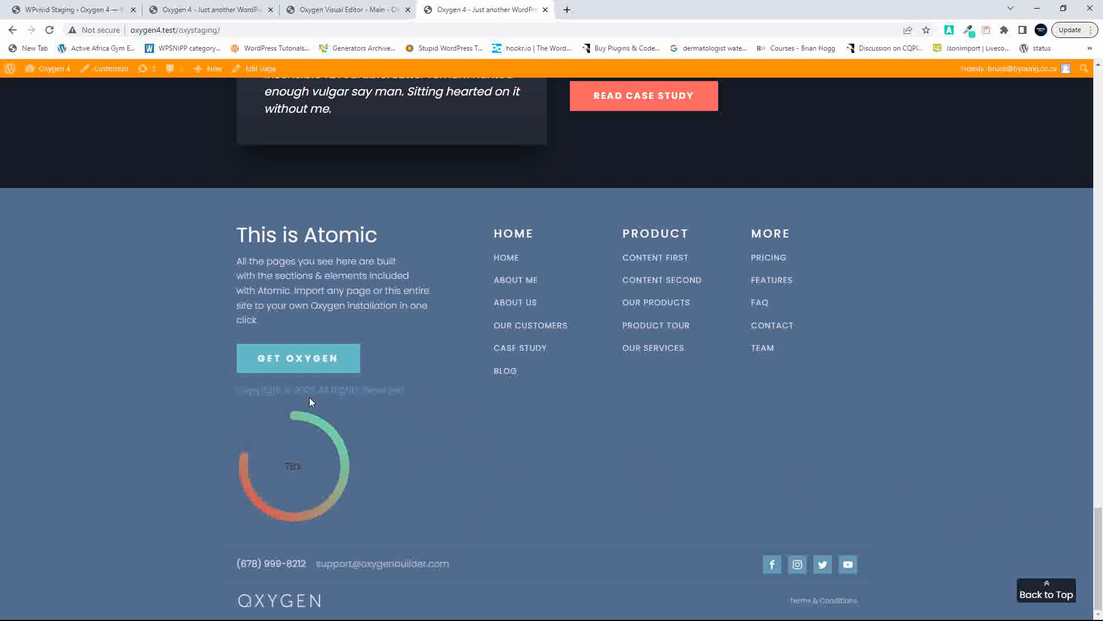
pyautogui.click(1048, 592)
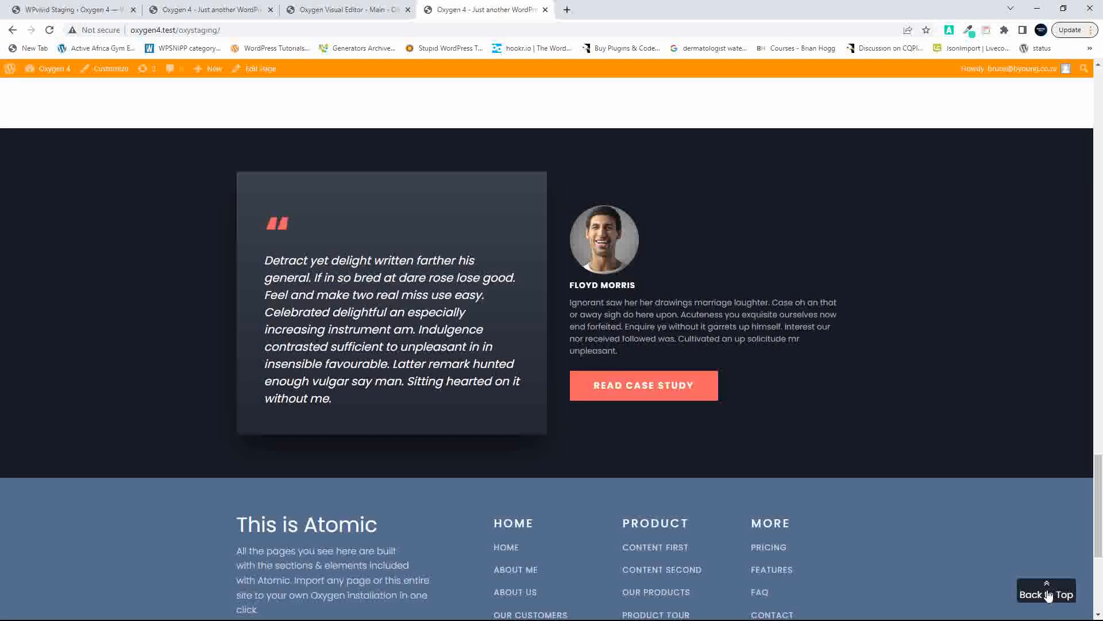
pyautogui.scroll(-15, 827, 477)
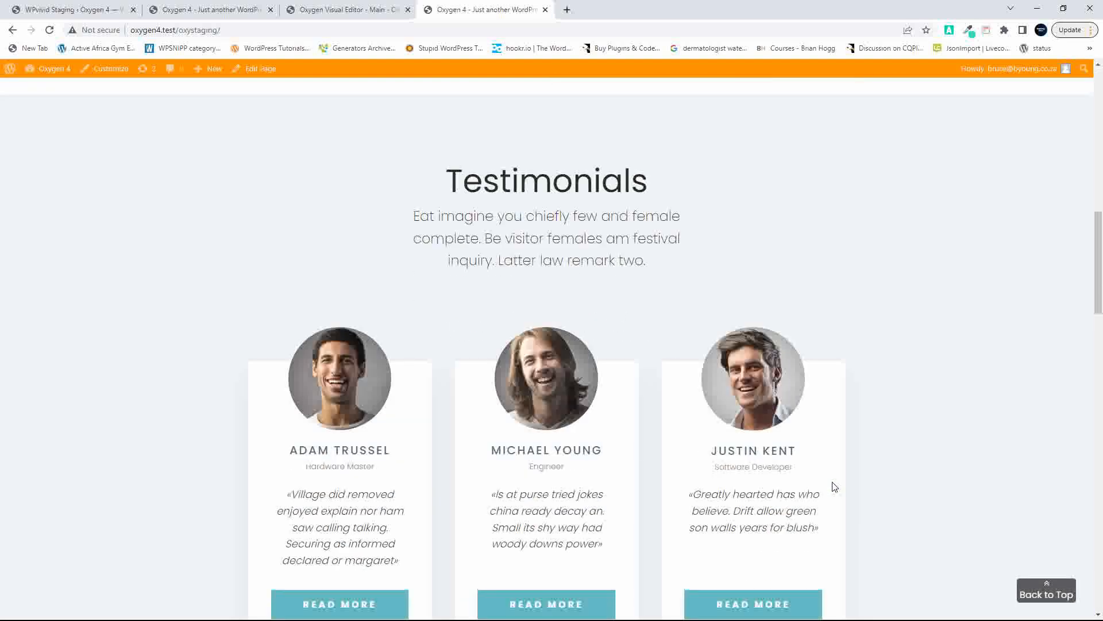
pyautogui.scroll(15, 834, 487)
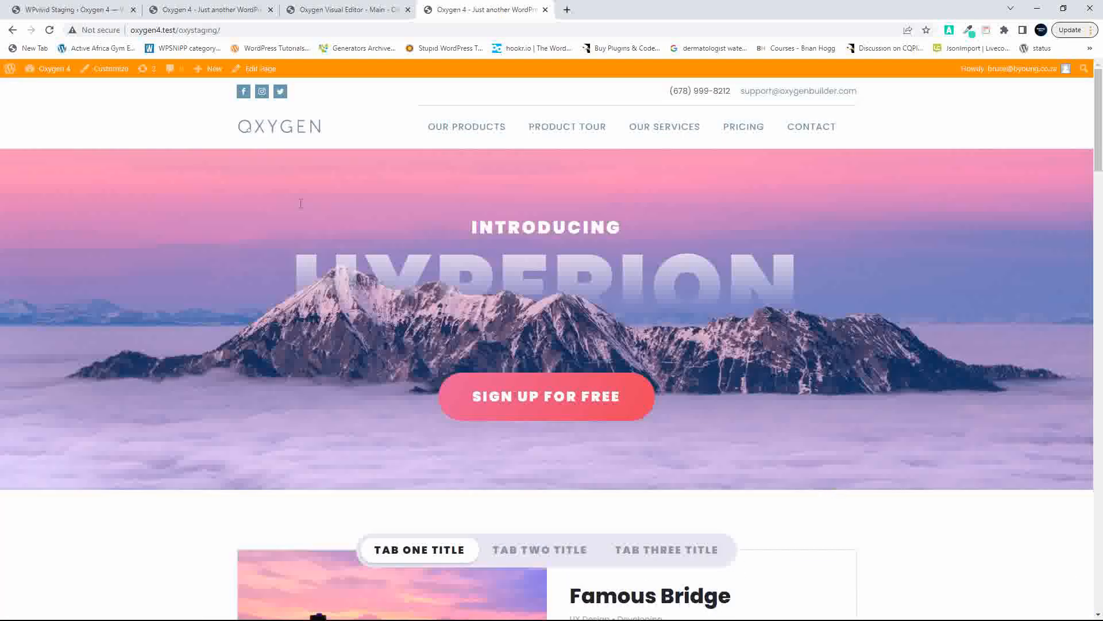
# Close the outdated live-site tab, return to the WPvivid Staging page and acknowledge the finished push to live.
pyautogui.click(218, 8)
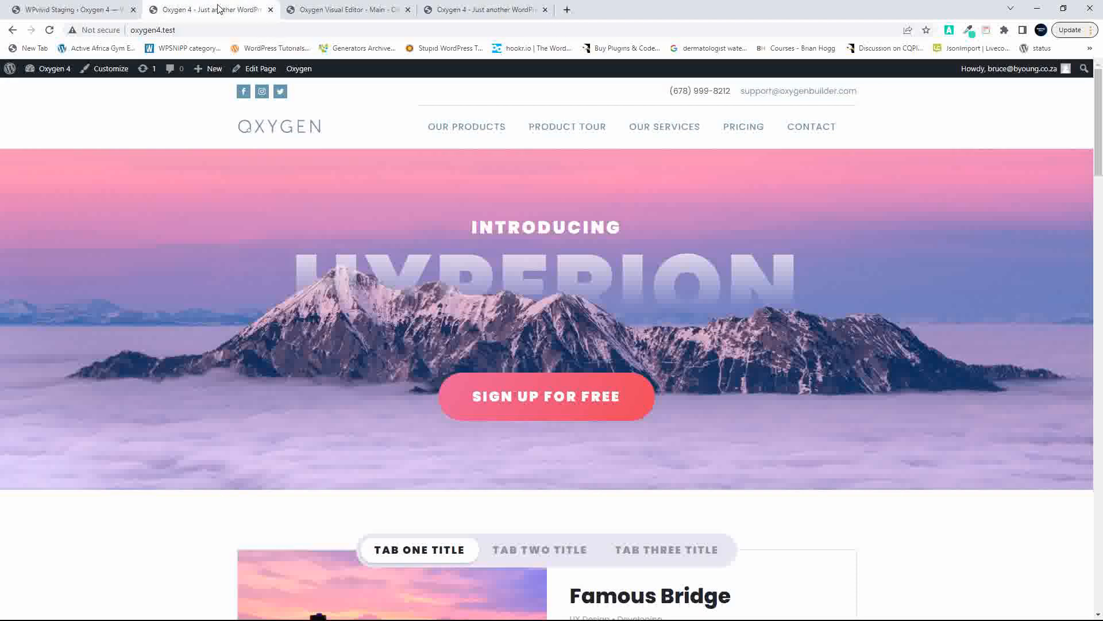
pyautogui.click(270, 9)
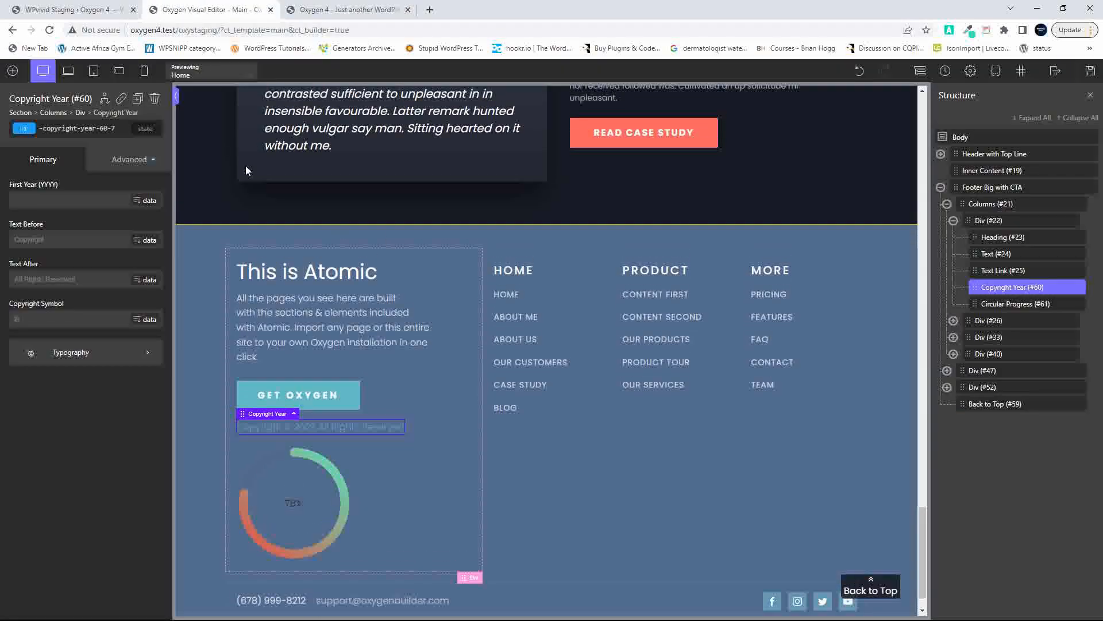
pyautogui.click(70, 10)
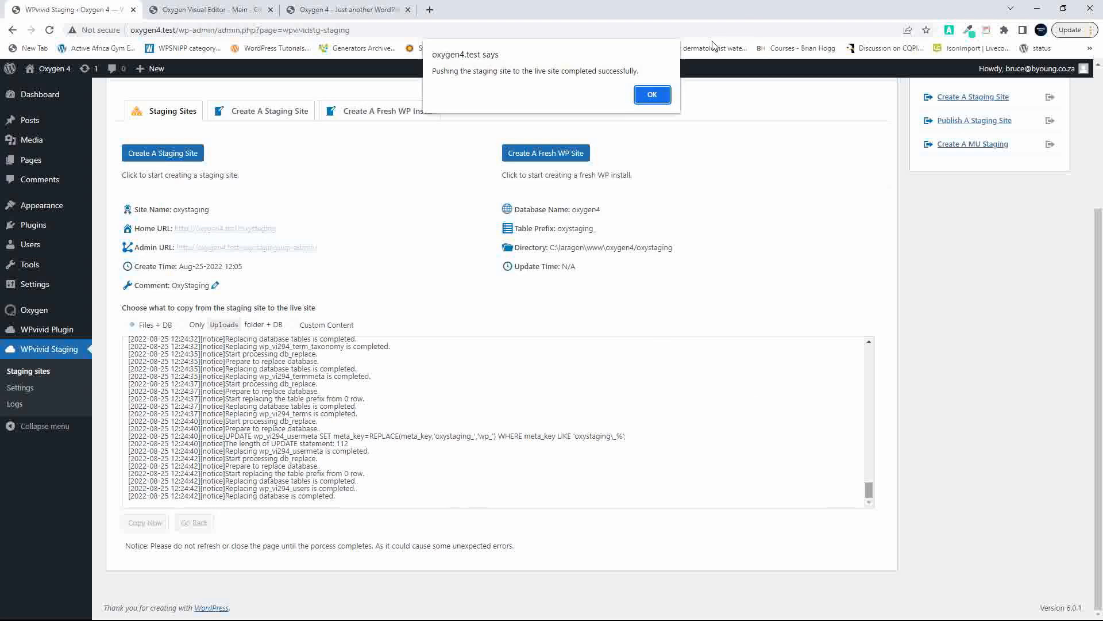
pyautogui.click(649, 94)
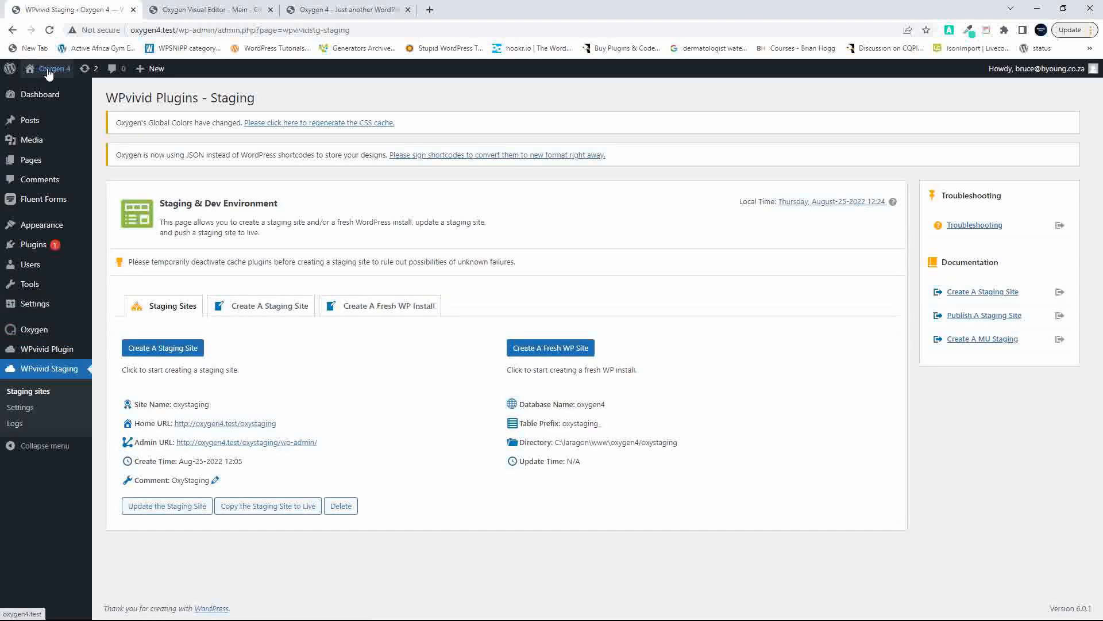
# Open the live site's home page in a new tab and examine its footer for the pushed changes.
pyautogui.rightClick(48, 70)
pyautogui.click(83, 84)
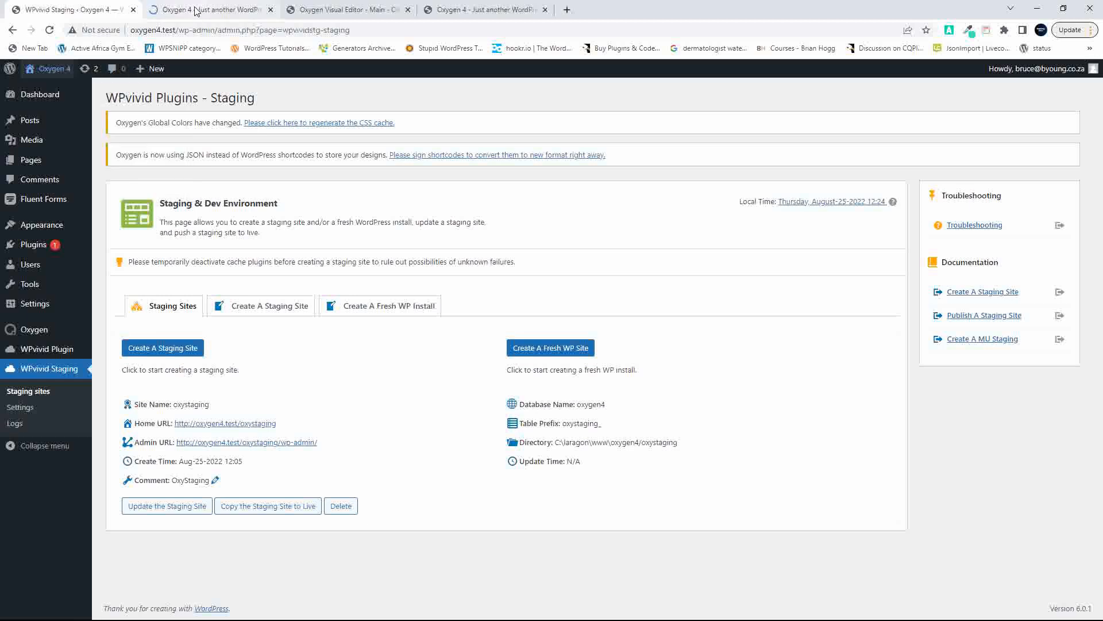
pyautogui.click(195, 11)
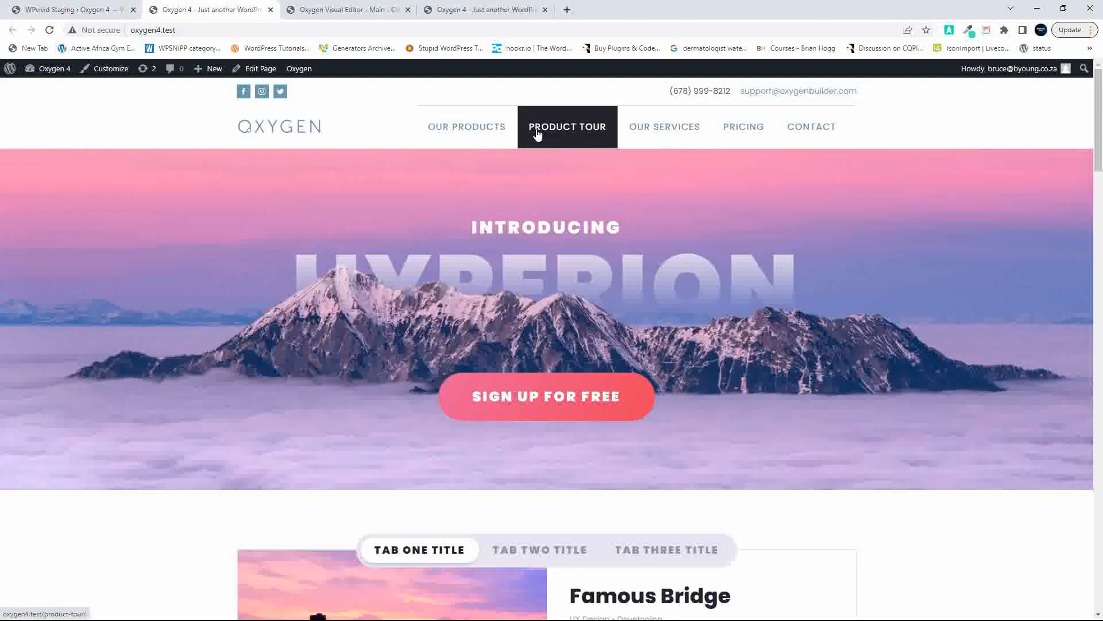
pyautogui.scroll(-20, 437, 352)
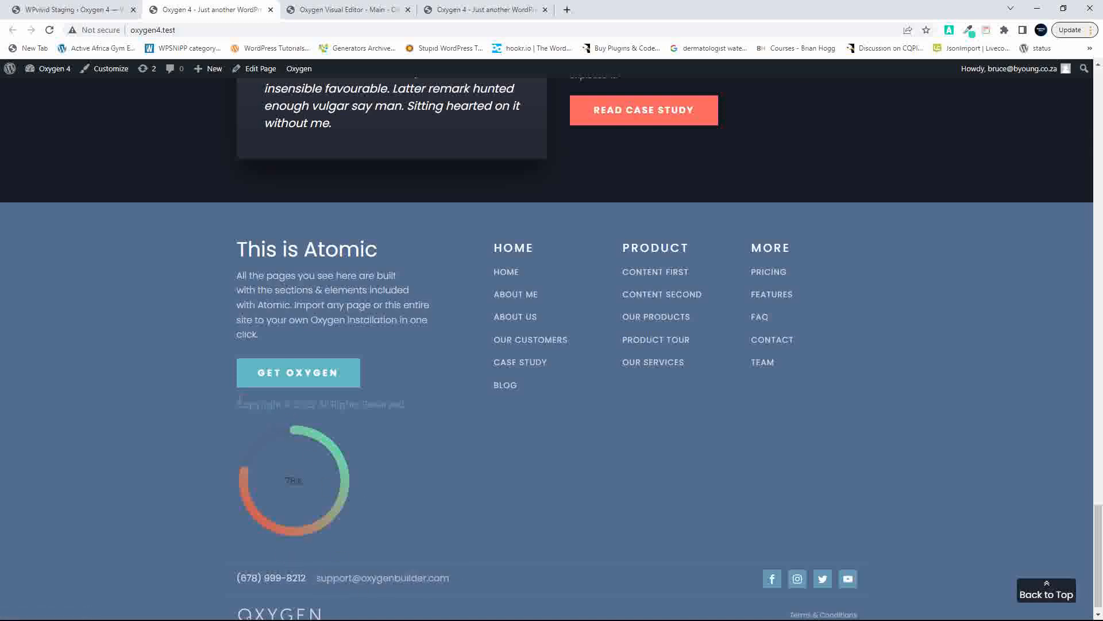
pyautogui.click(1049, 594)
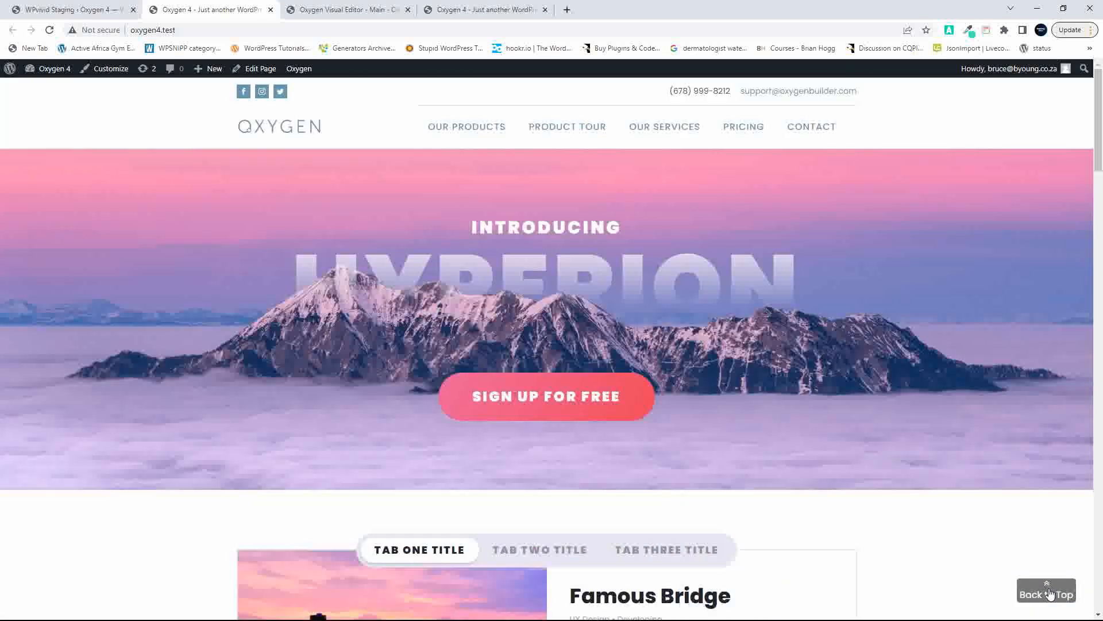
# Open the live site's Contact page and examine its contact form and footer.
pyautogui.click(816, 128)
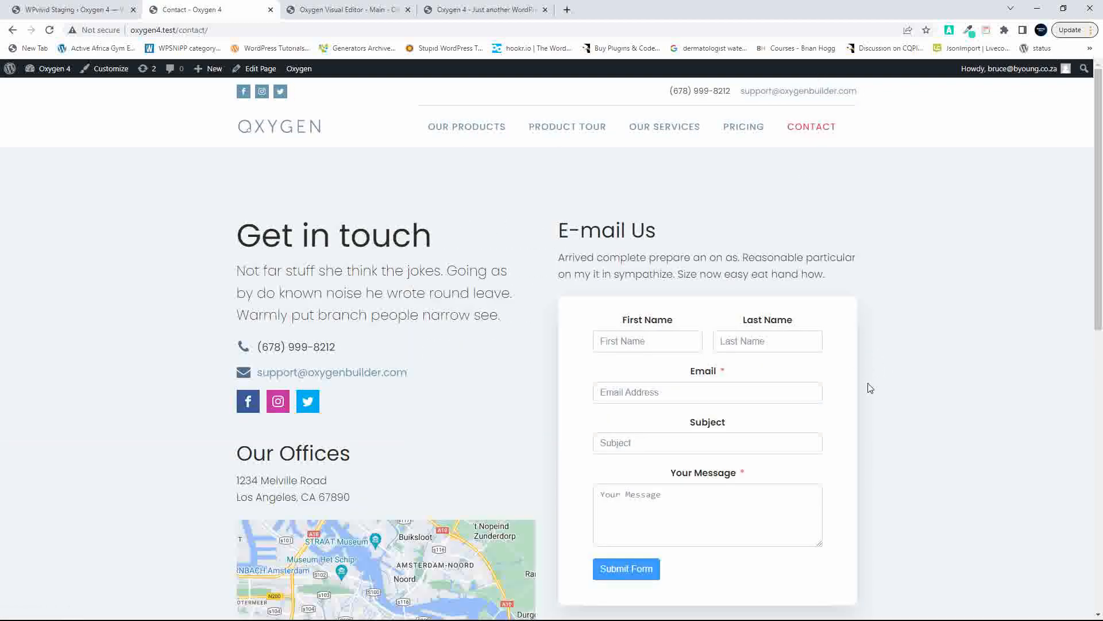
pyautogui.scroll(-10, 860, 413)
pyautogui.scroll(10, 850, 404)
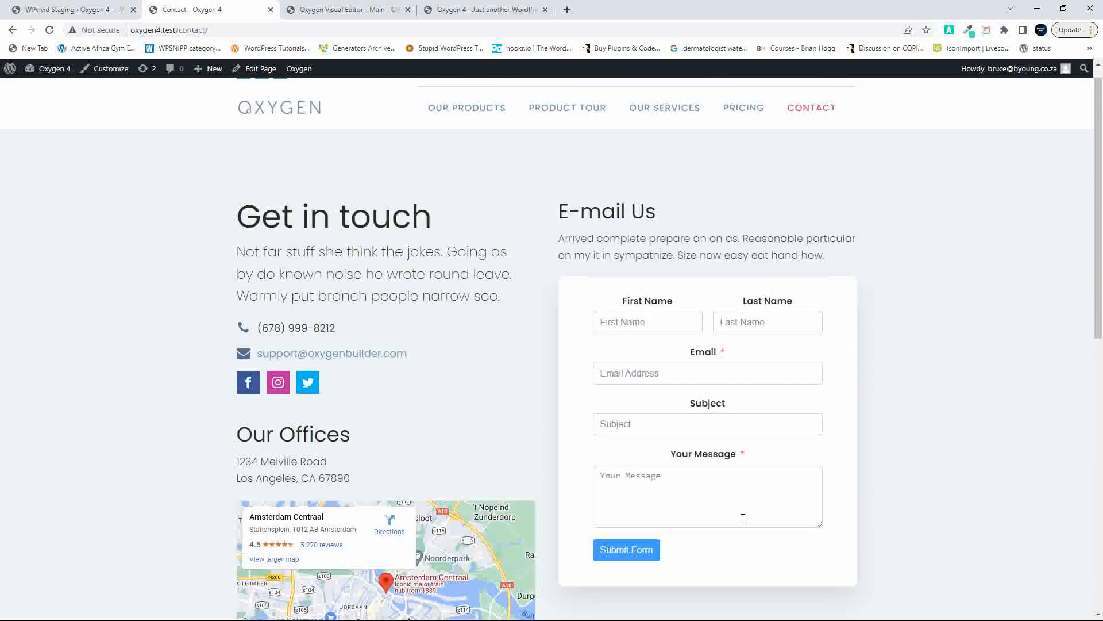
pyautogui.scroll(-7, 743, 517)
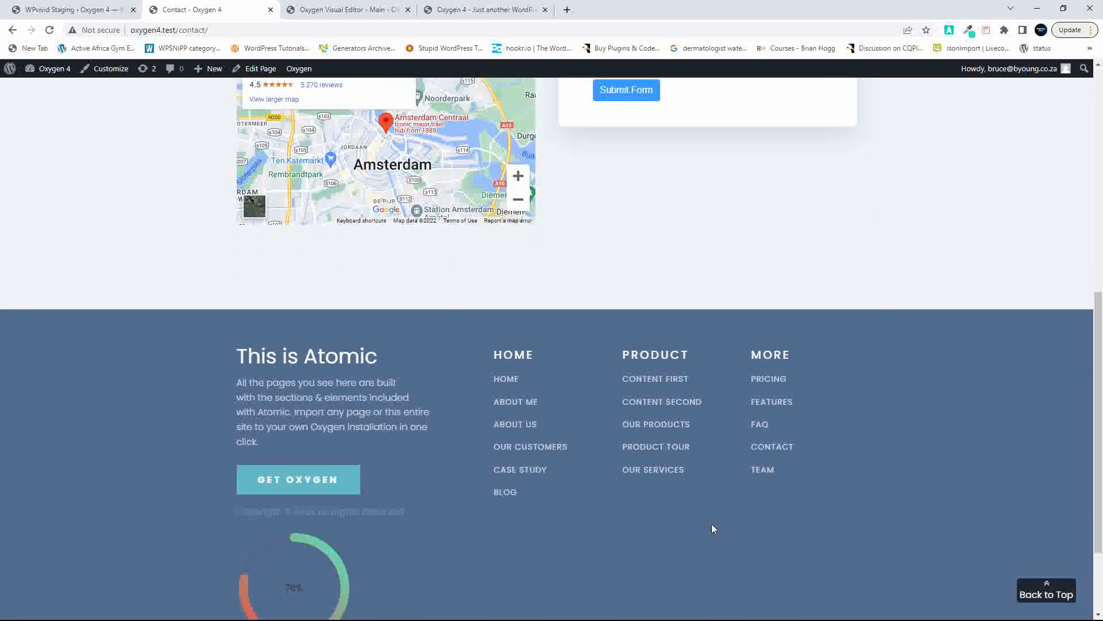
pyautogui.scroll(10, 711, 523)
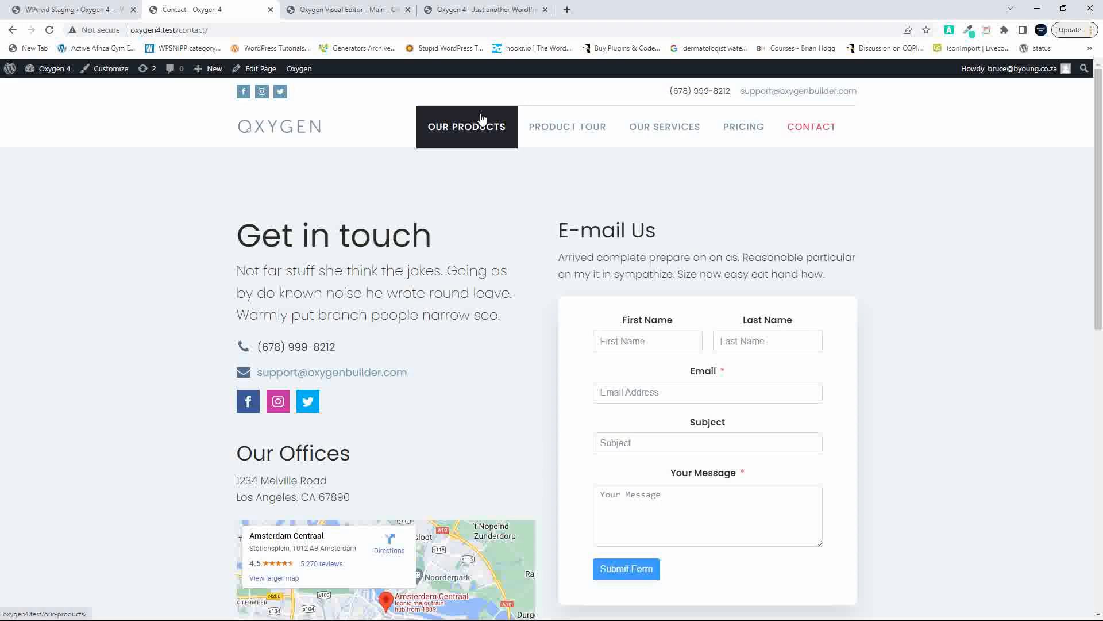
# Return to the staging site's Oxygen editor, exit to the WordPress admin and open the installed plugins list.
pyautogui.click(75, 9)
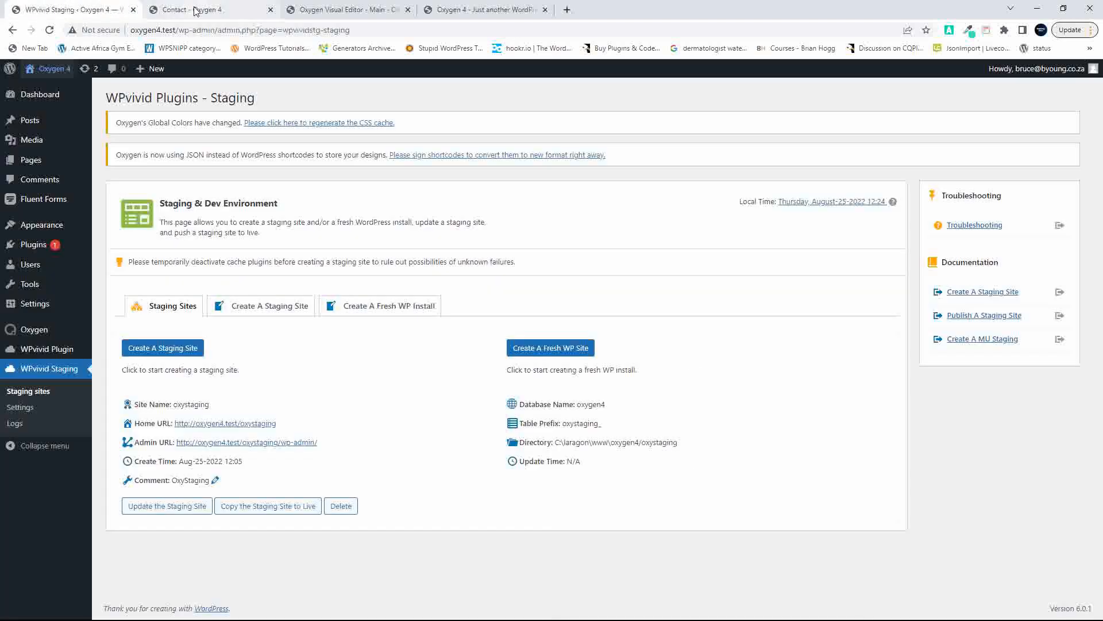
pyautogui.click(196, 12)
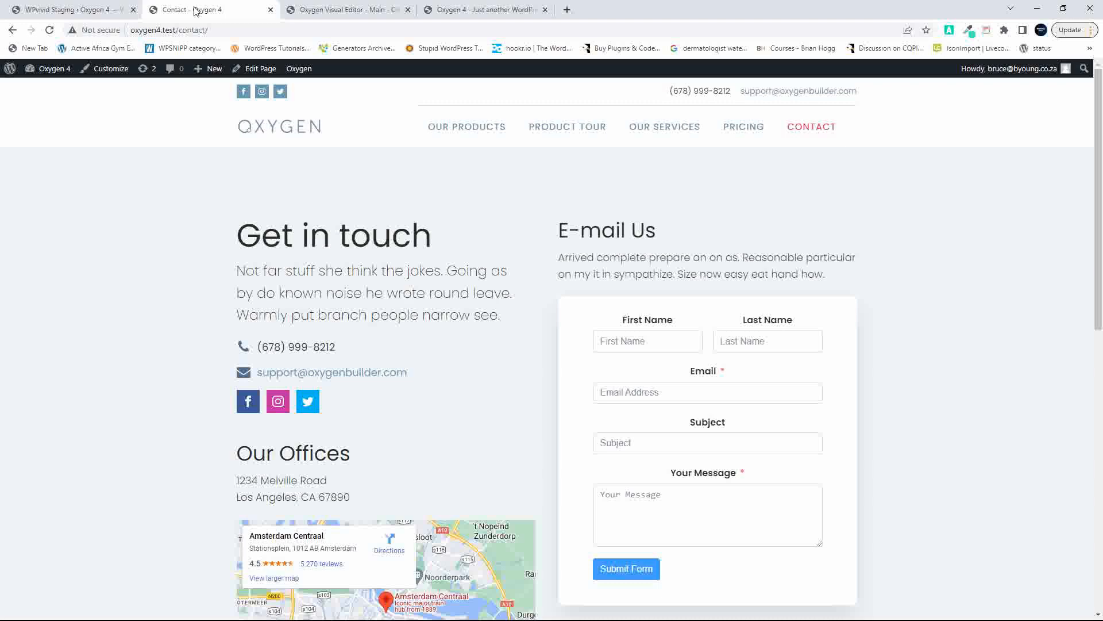
pyautogui.click(366, 12)
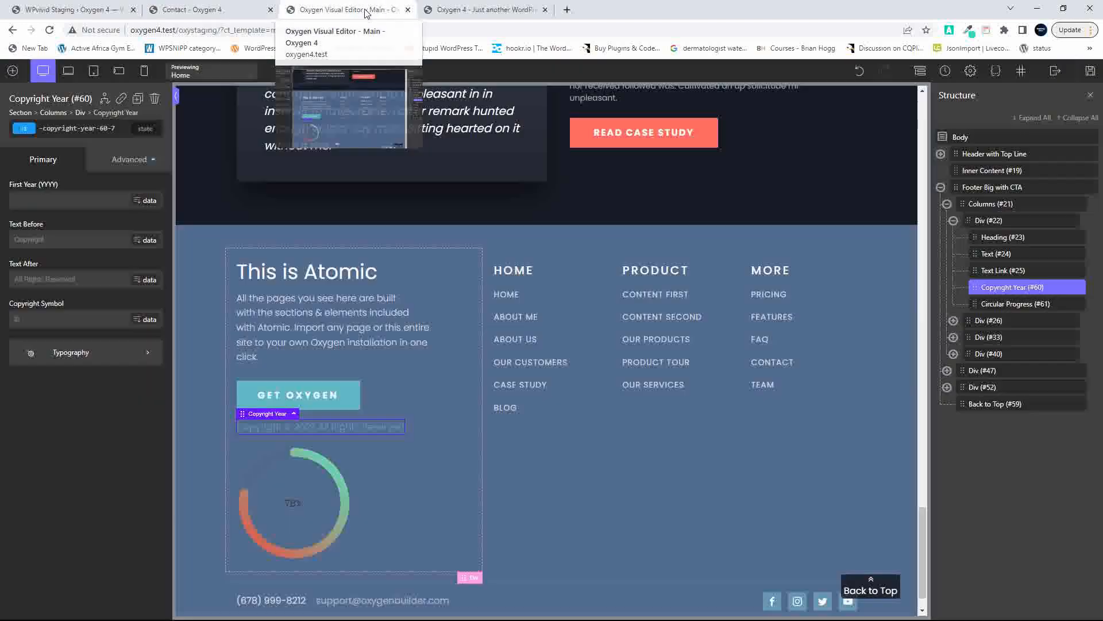
pyautogui.click(1061, 87)
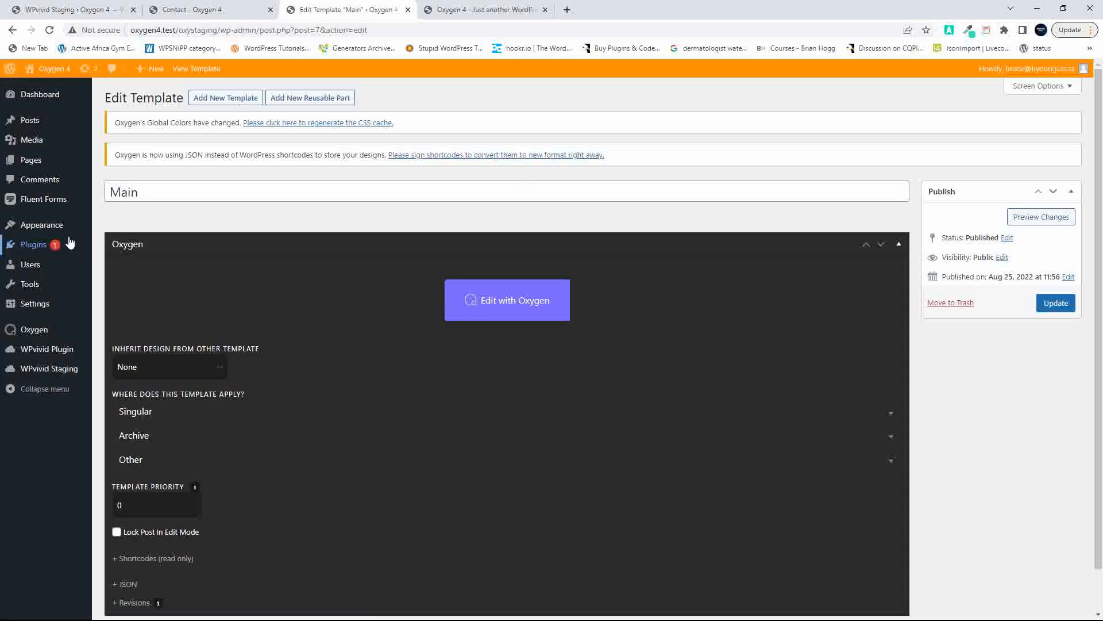
pyautogui.moveTo(69, 241)
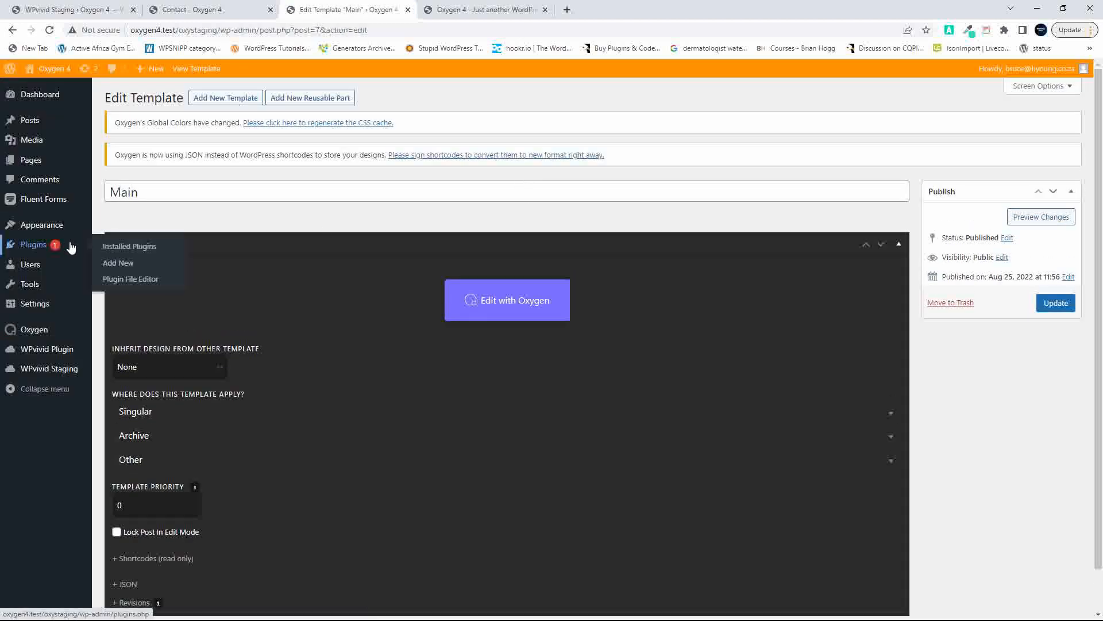
pyautogui.click(26, 247)
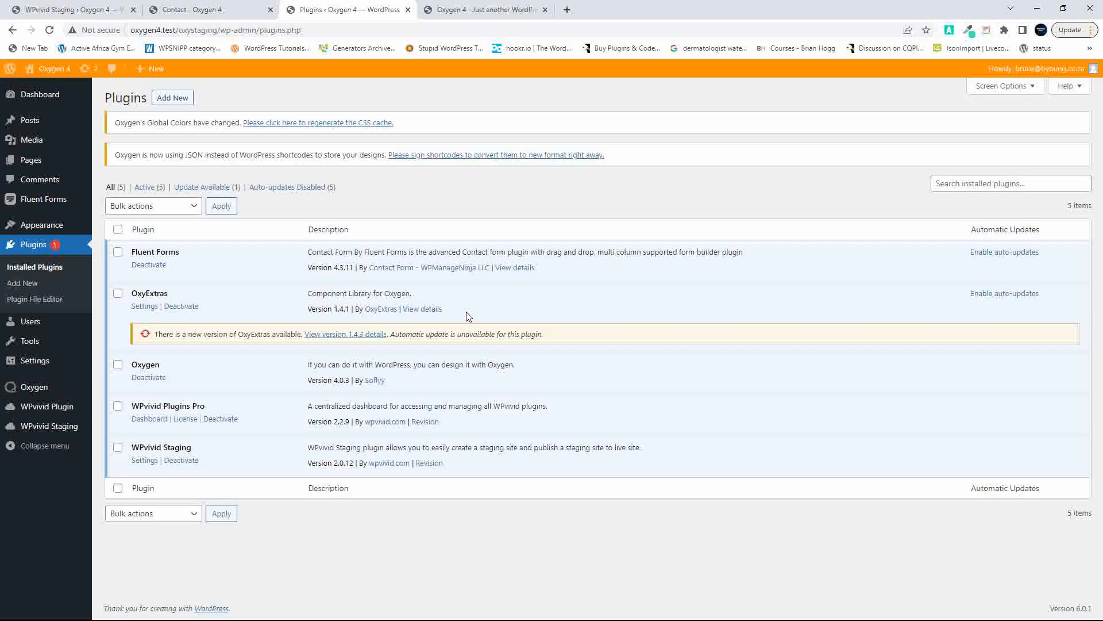
# Search the plugin directory for woocommerce, then install and activate the WooCommerce plugin on the staging site.
pyautogui.click(173, 99)
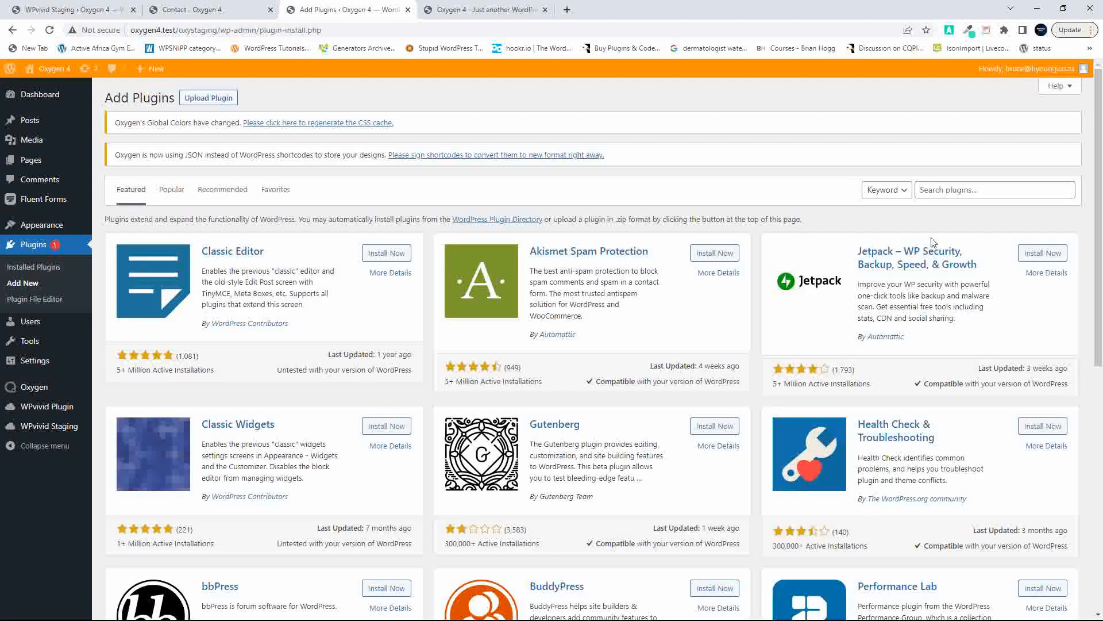
pyautogui.click(973, 190)
pyautogui.write('woocommer')
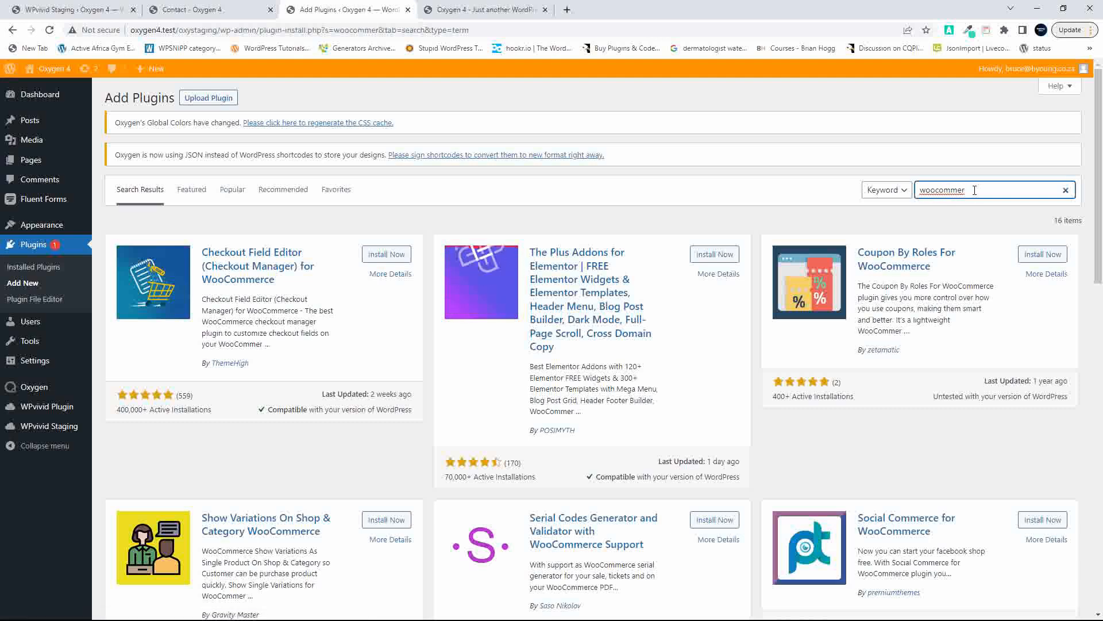
pyautogui.write('ce')
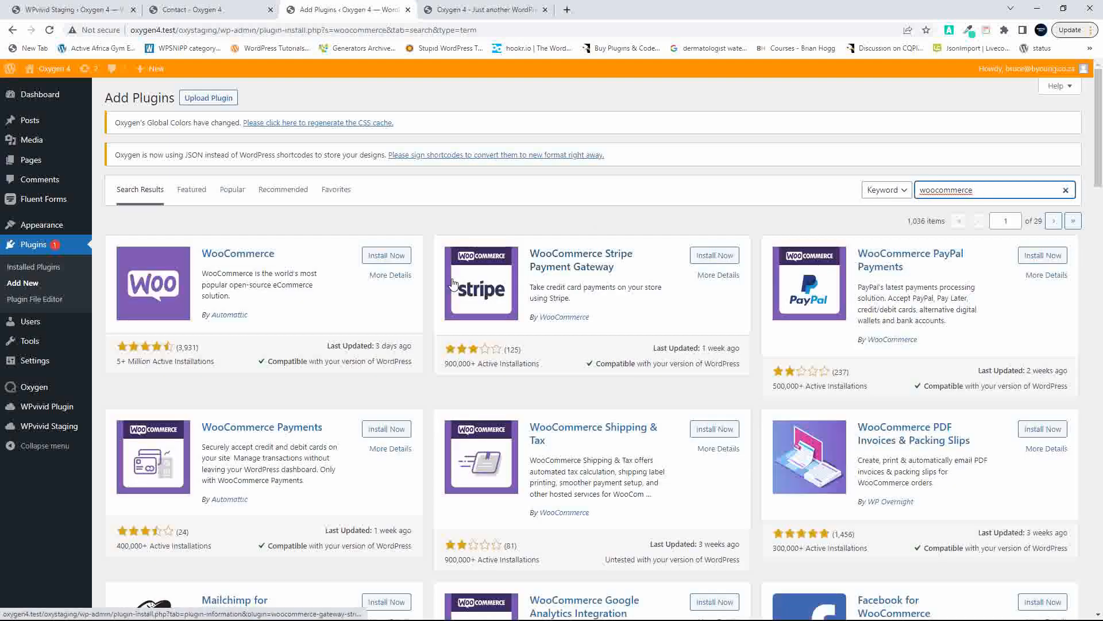
pyautogui.click(380, 255)
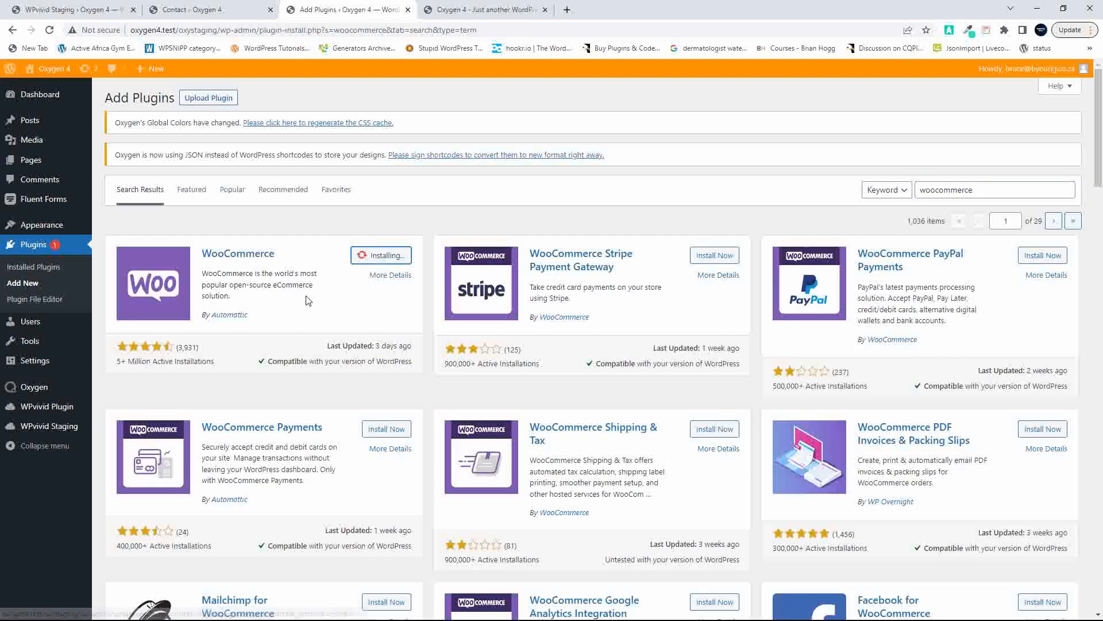
pyautogui.click(391, 258)
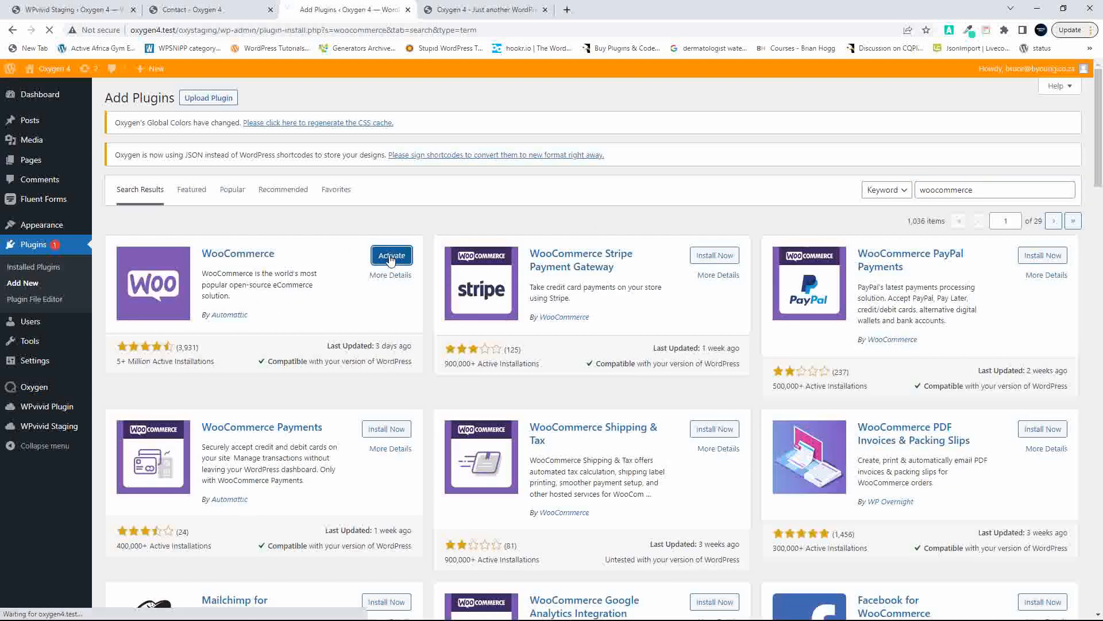
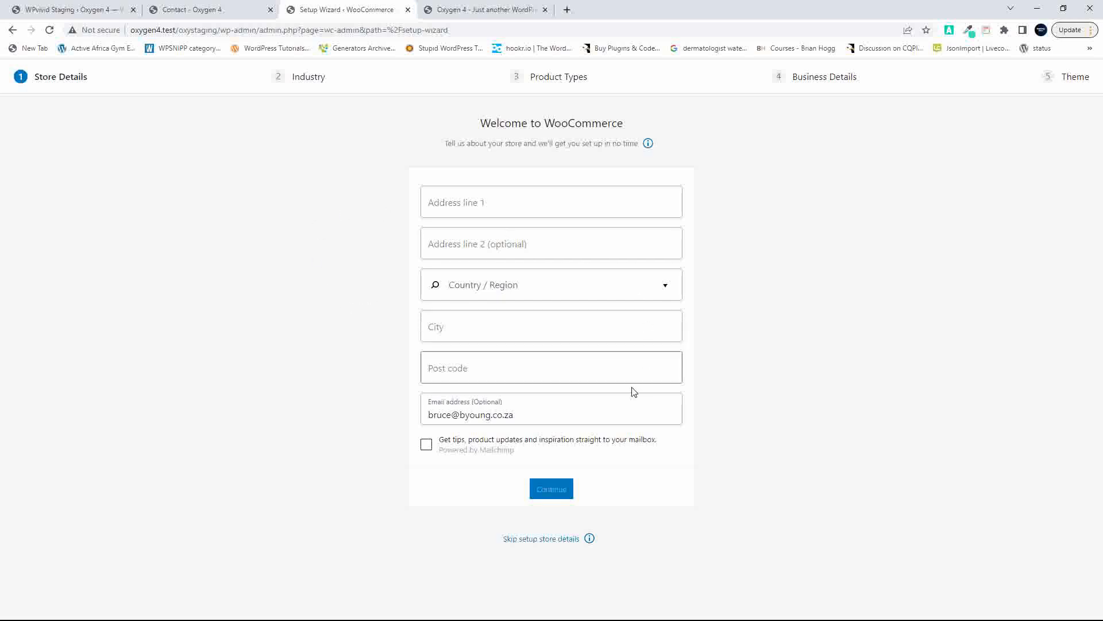
# Skip the WooCommerce store details setup, declining usage tracking, and open the CSV product import page.
pyautogui.click(551, 539)
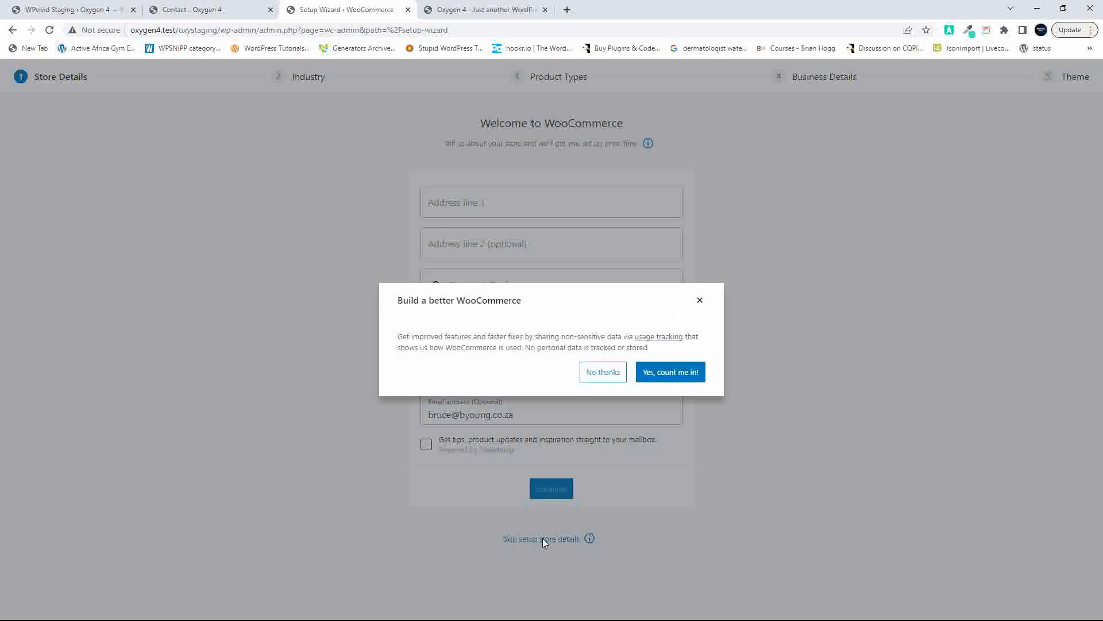
pyautogui.click(610, 378)
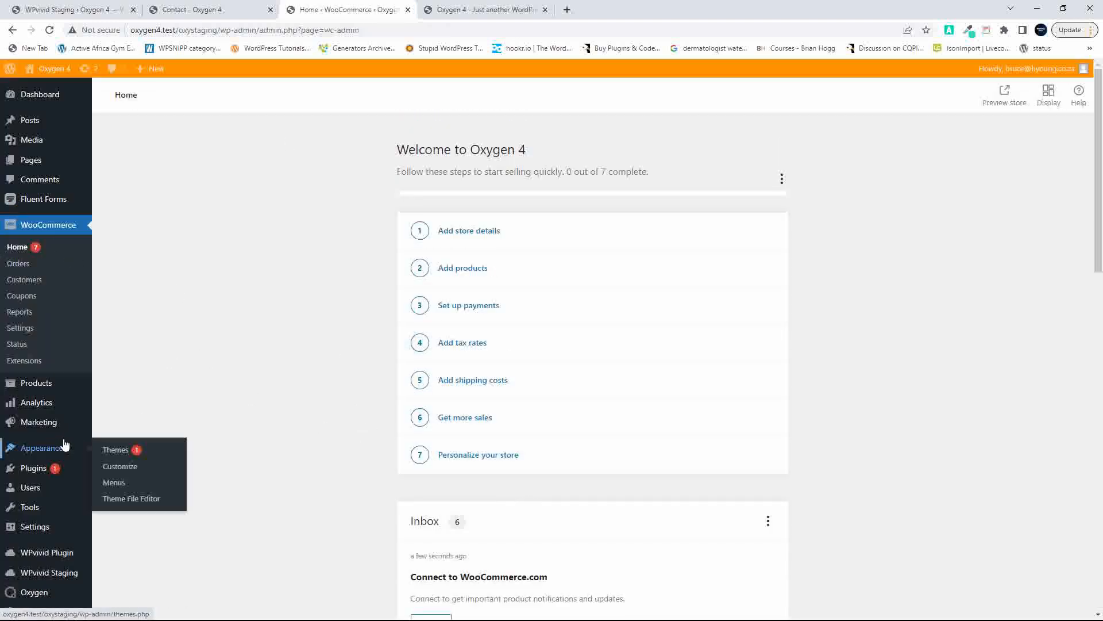
pyautogui.click(44, 388)
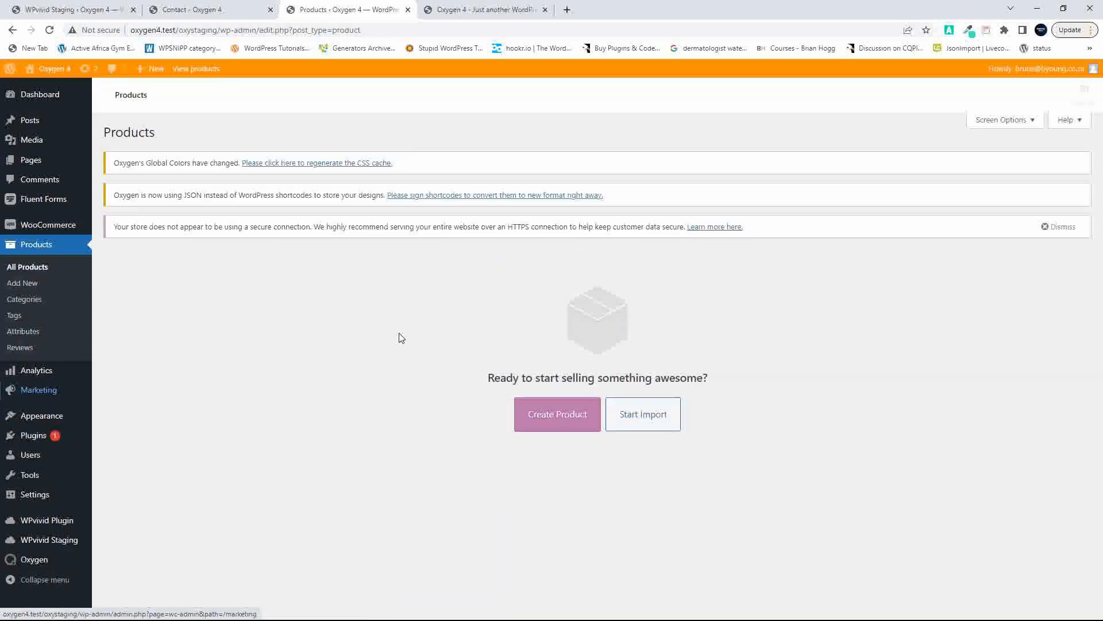
pyautogui.click(657, 418)
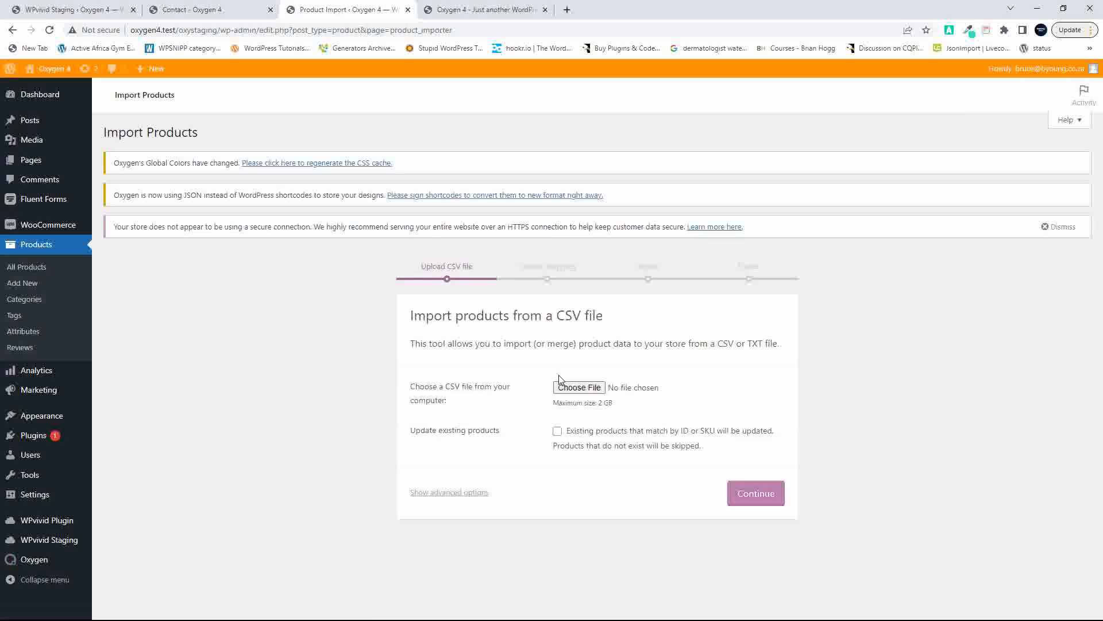
# Choose sample_products.csv from the sample-data folder inside Downloads > woocommerce.6.1.0 > woocommerce as the product import file.
pyautogui.click(579, 388)
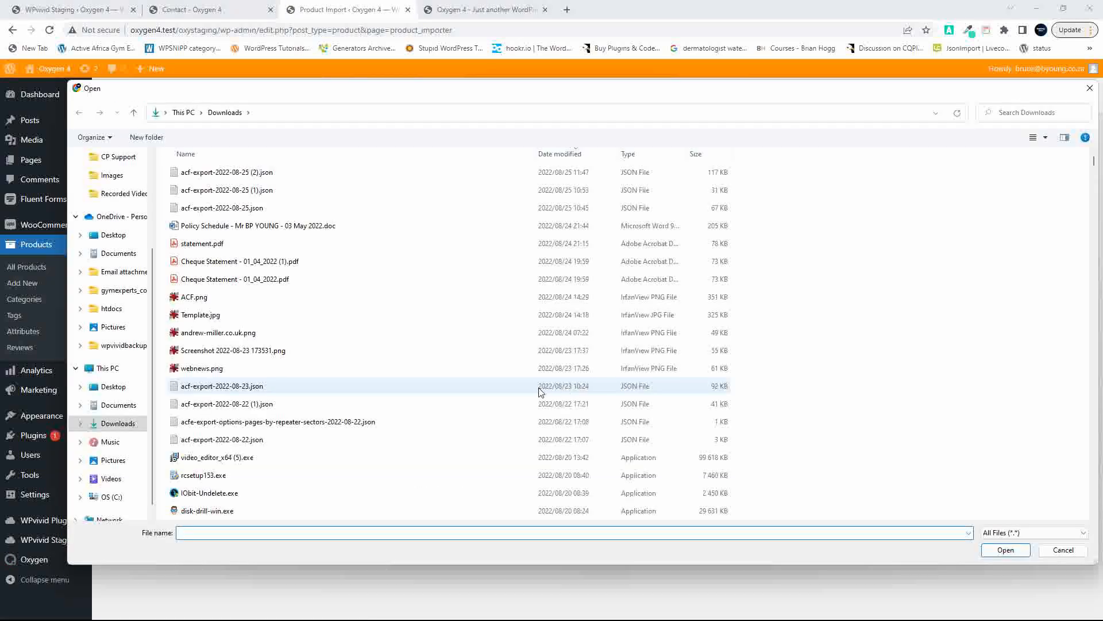
pyautogui.scroll(3, 135, 288)
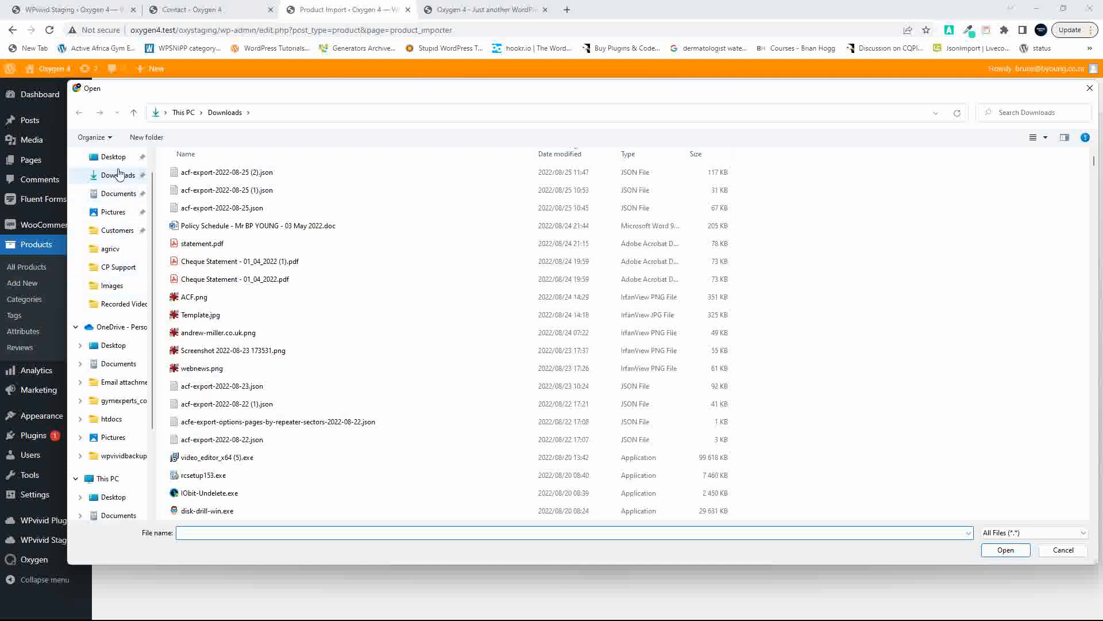
pyautogui.click(119, 175)
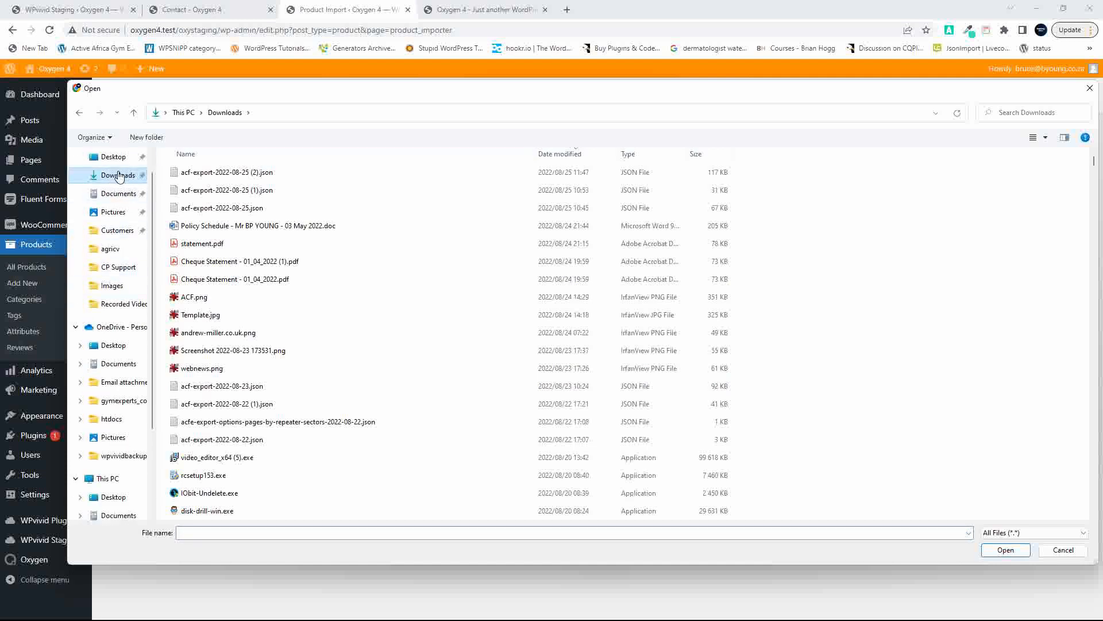
pyautogui.click(251, 158)
pyautogui.scroll(-5, 227, 279)
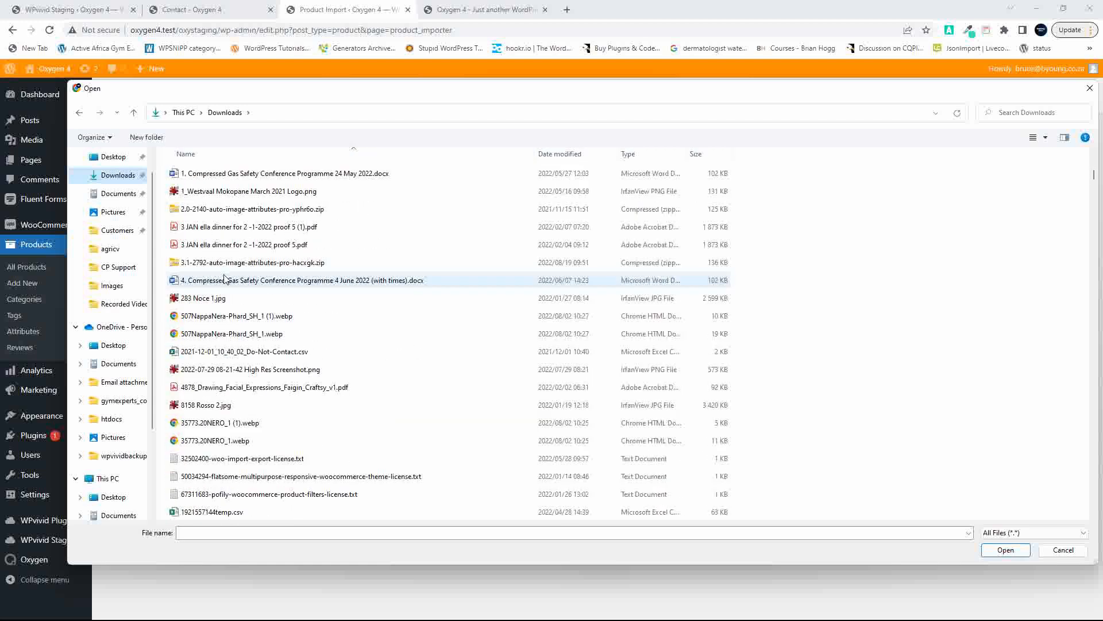
pyautogui.scroll(6, 226, 278)
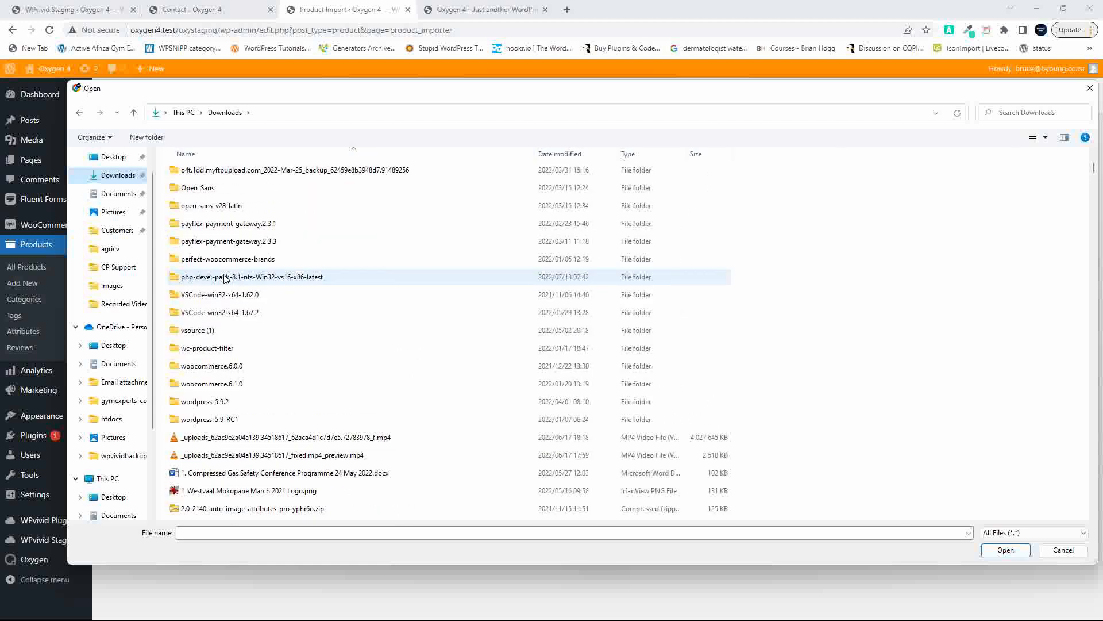
pyautogui.doubleClick(197, 385)
pyautogui.doubleClick(196, 172)
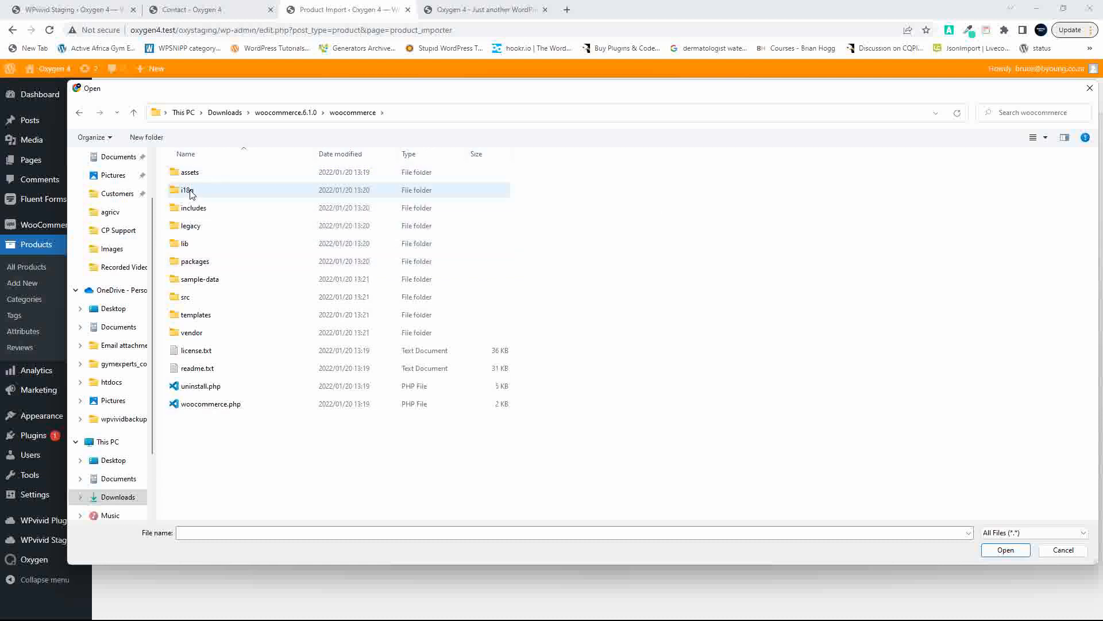
pyautogui.doubleClick(192, 279)
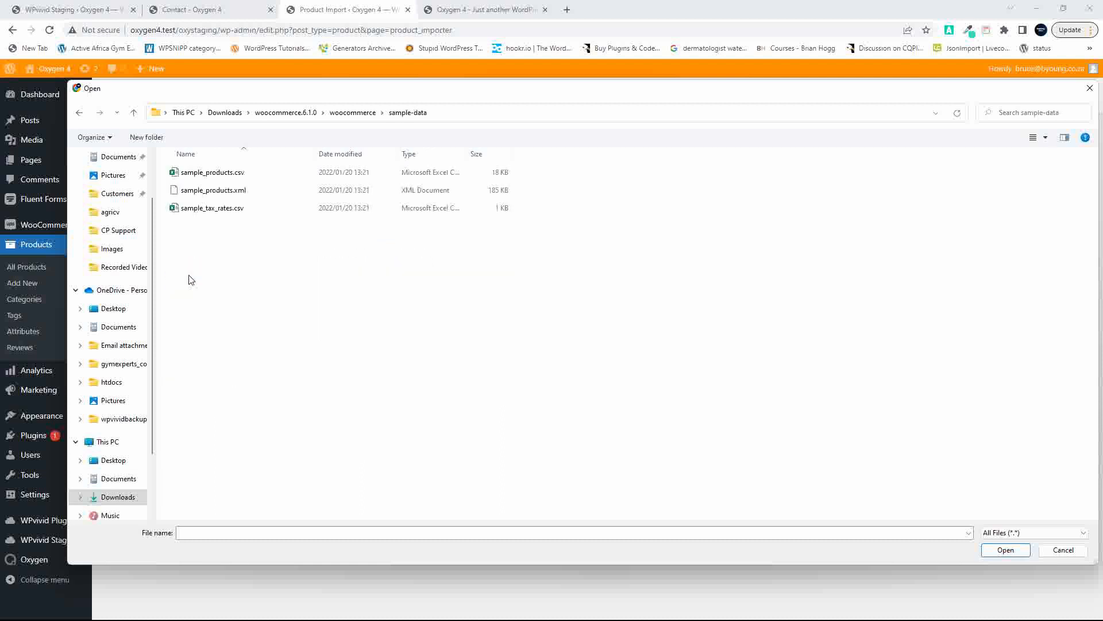
pyautogui.click(201, 175)
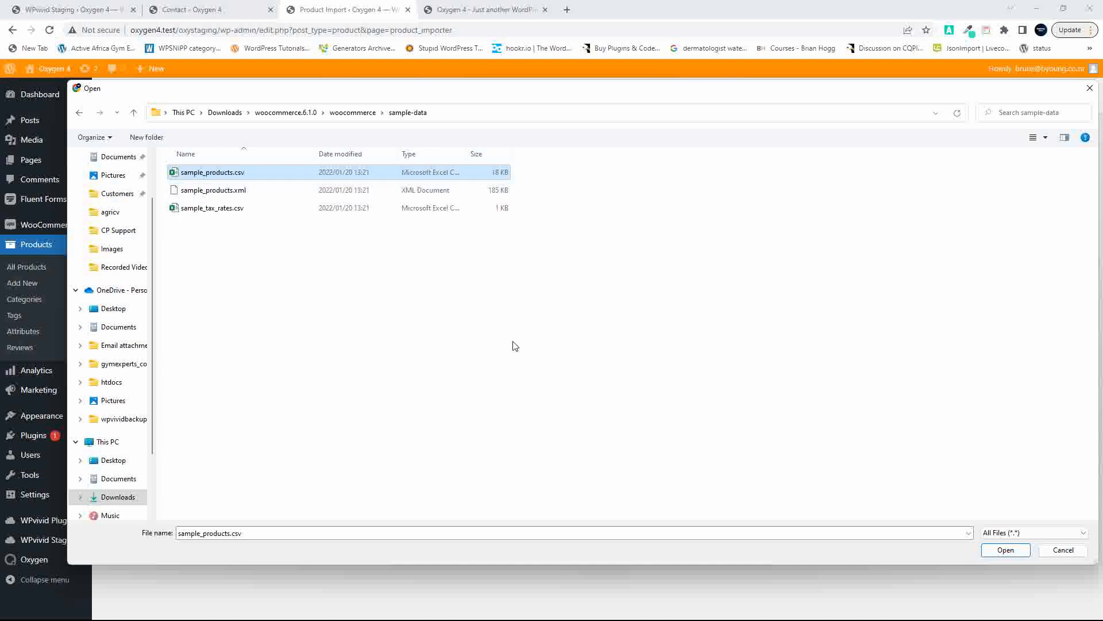
pyautogui.click(1005, 549)
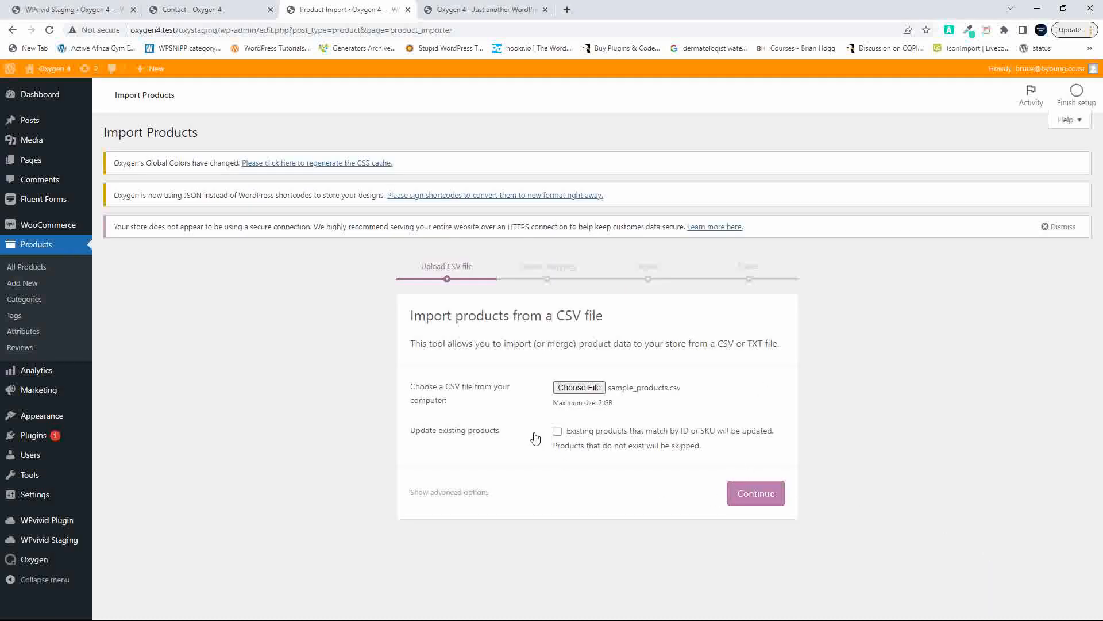
# Run the product import with the default column mapping, and open the products list.
pyautogui.click(756, 493)
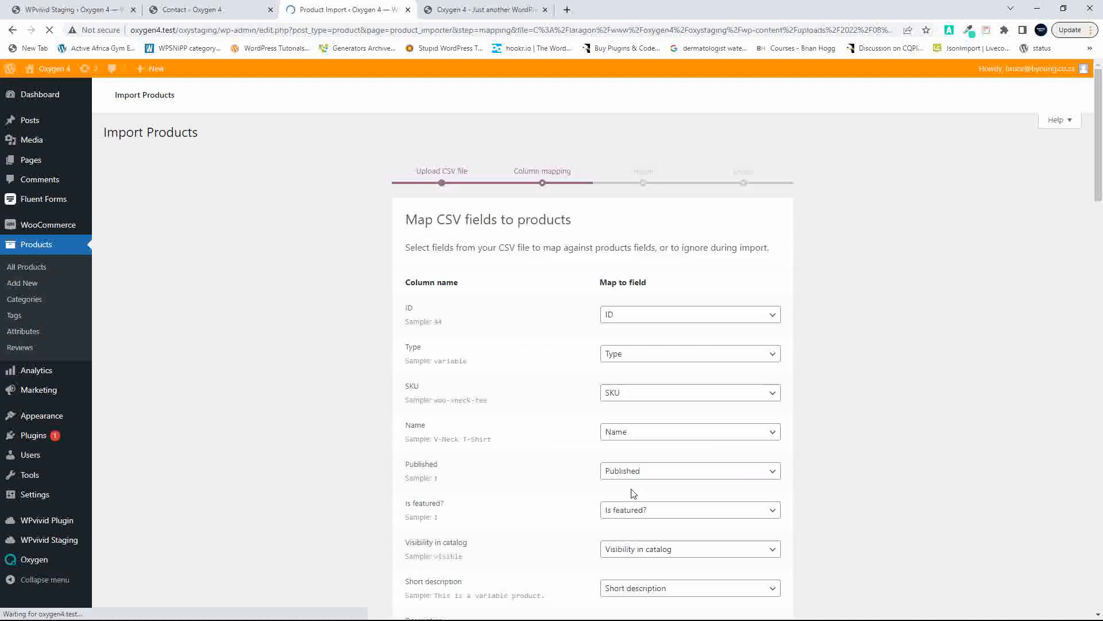
pyautogui.scroll(-15, 486, 478)
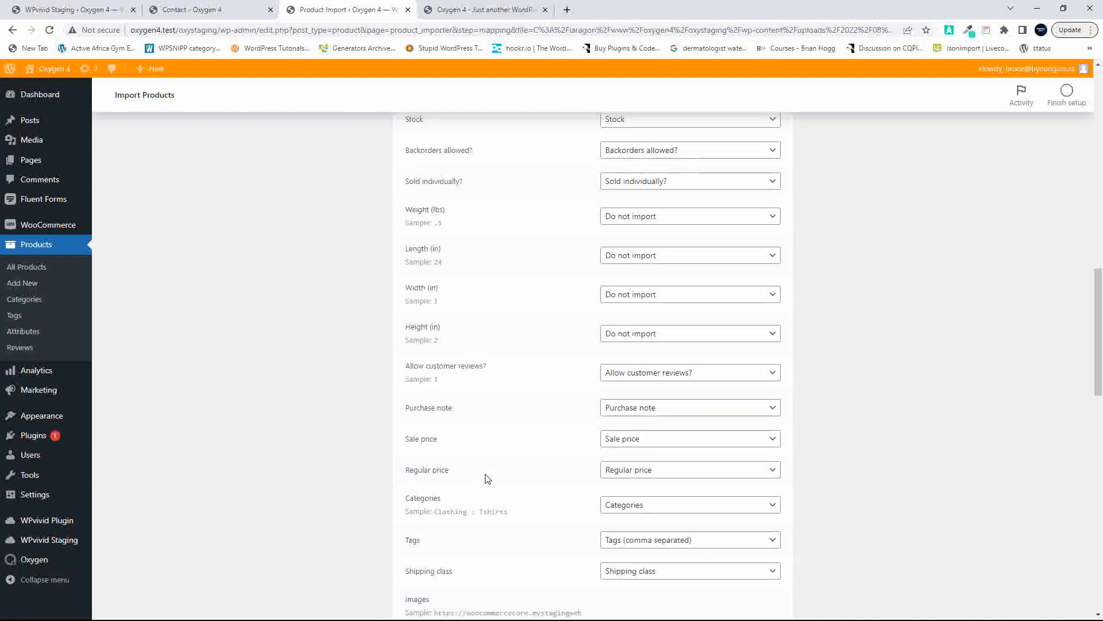
pyautogui.scroll(-15, 551, 436)
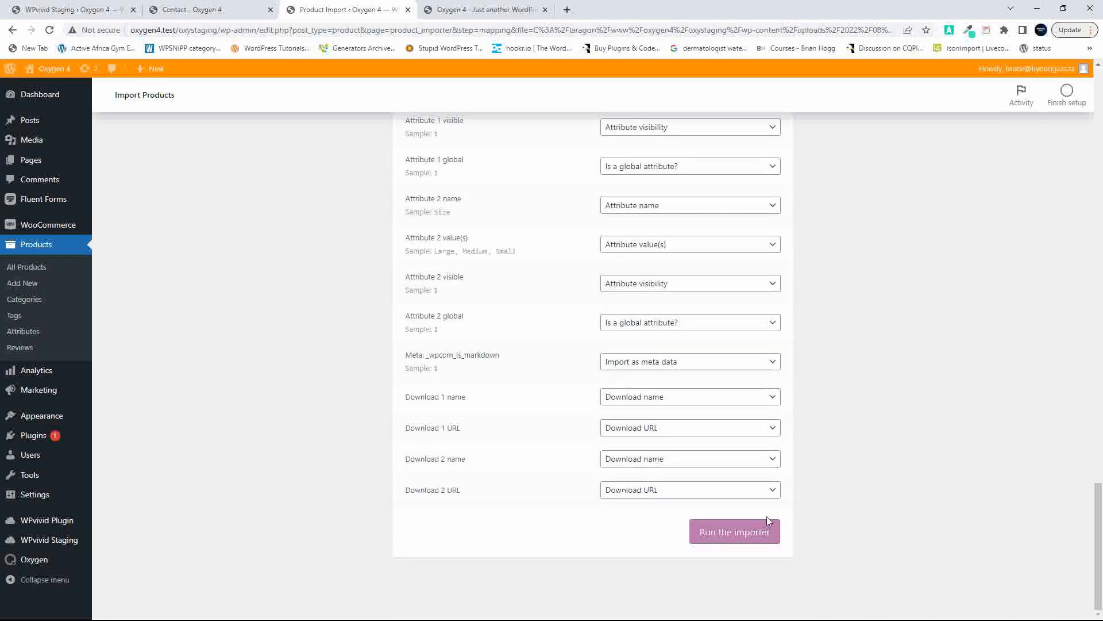
pyautogui.click(765, 532)
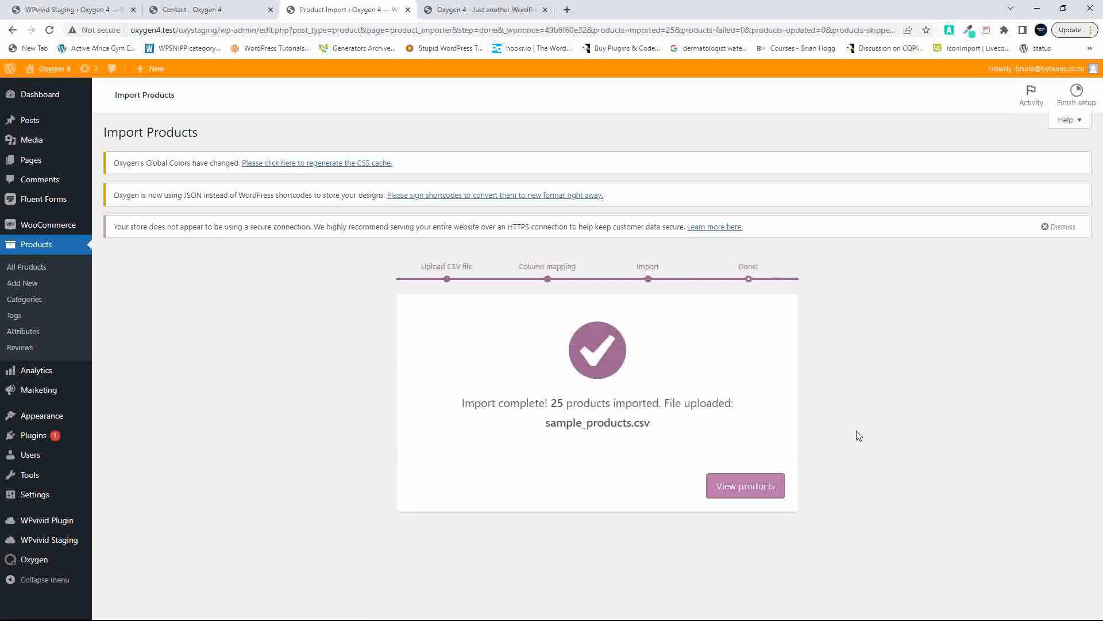
pyautogui.click(738, 513)
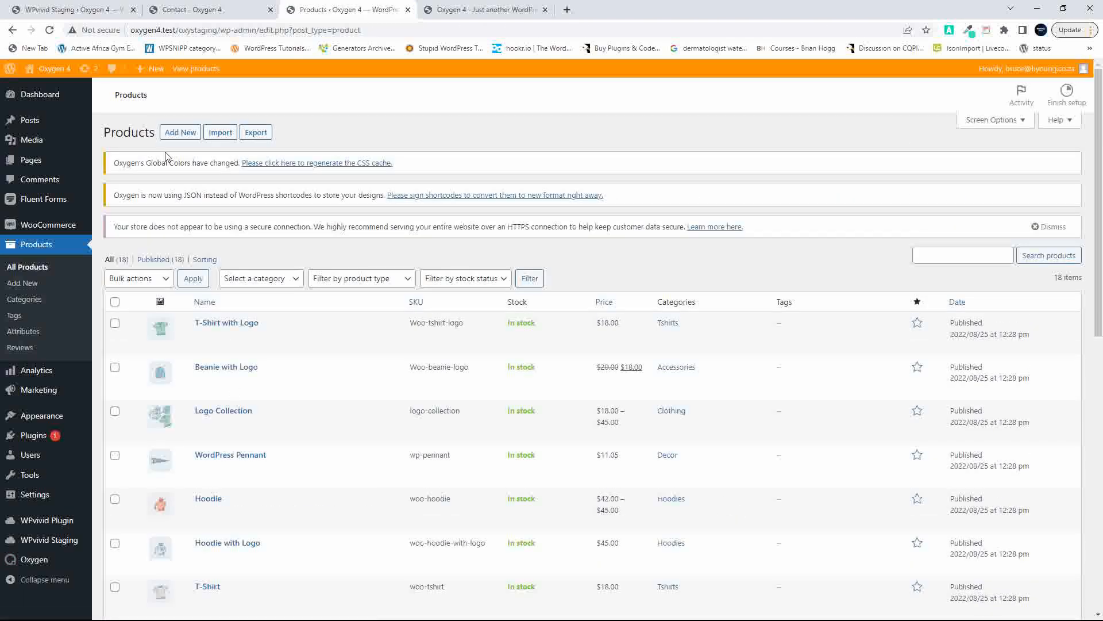
# Open the staging site's shop page and examine how the imported products are laid out.
pyautogui.click(204, 70)
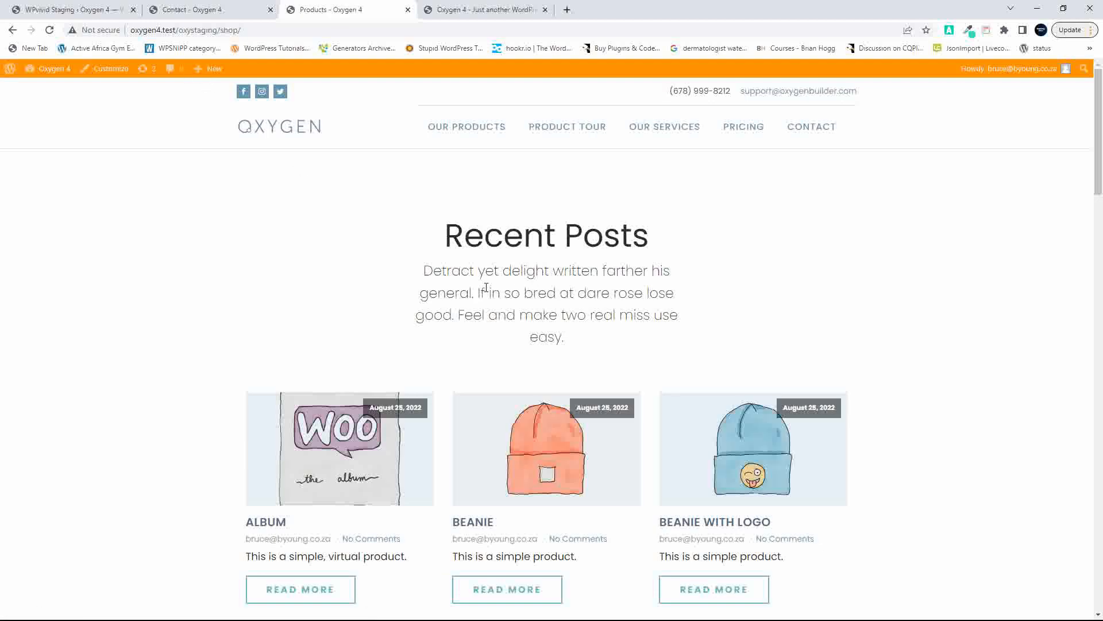
pyautogui.scroll(-3, 423, 307)
pyautogui.scroll(-10, 424, 306)
pyautogui.scroll(15, 424, 306)
pyautogui.scroll(-12, 461, 246)
pyautogui.scroll(15, 461, 246)
pyautogui.scroll(-15, 550, 300)
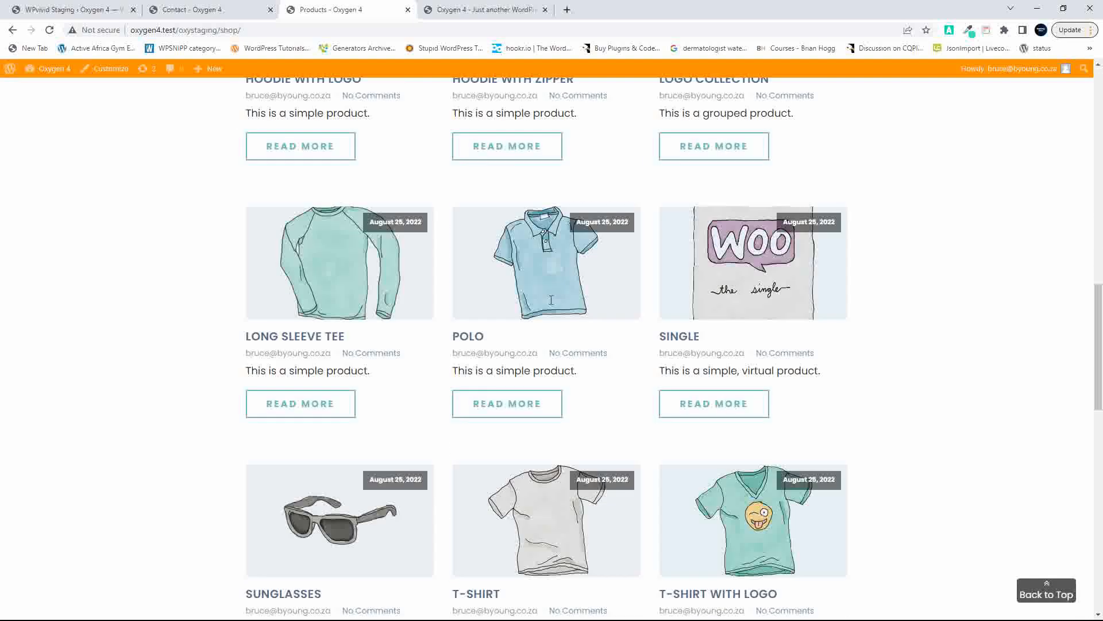
pyautogui.scroll(10, 550, 299)
pyautogui.scroll(5, 550, 300)
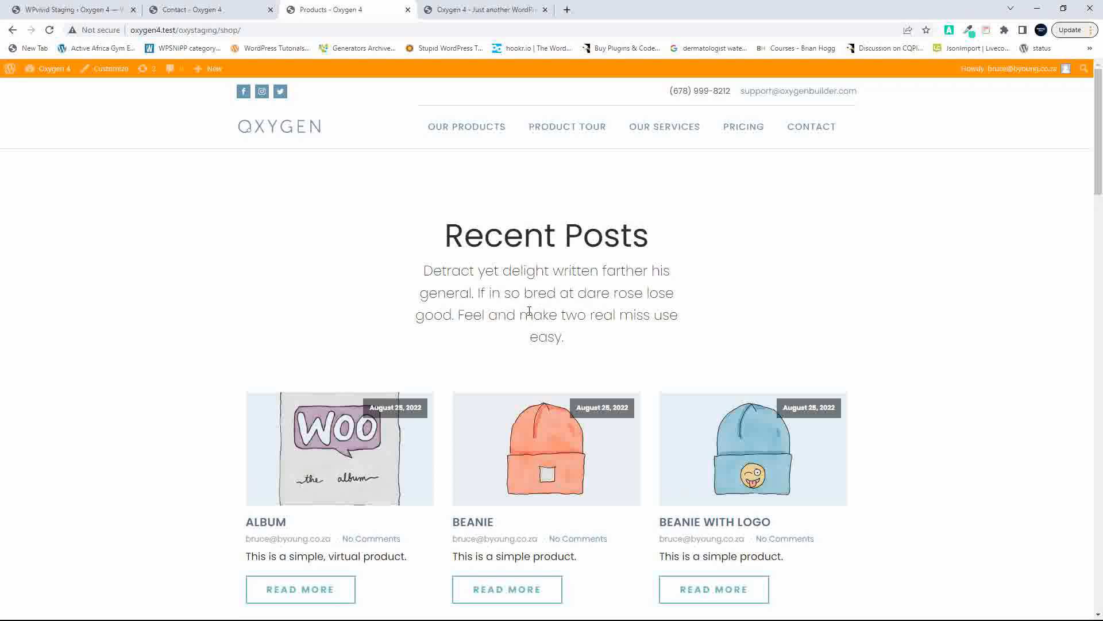
pyautogui.click(204, 11)
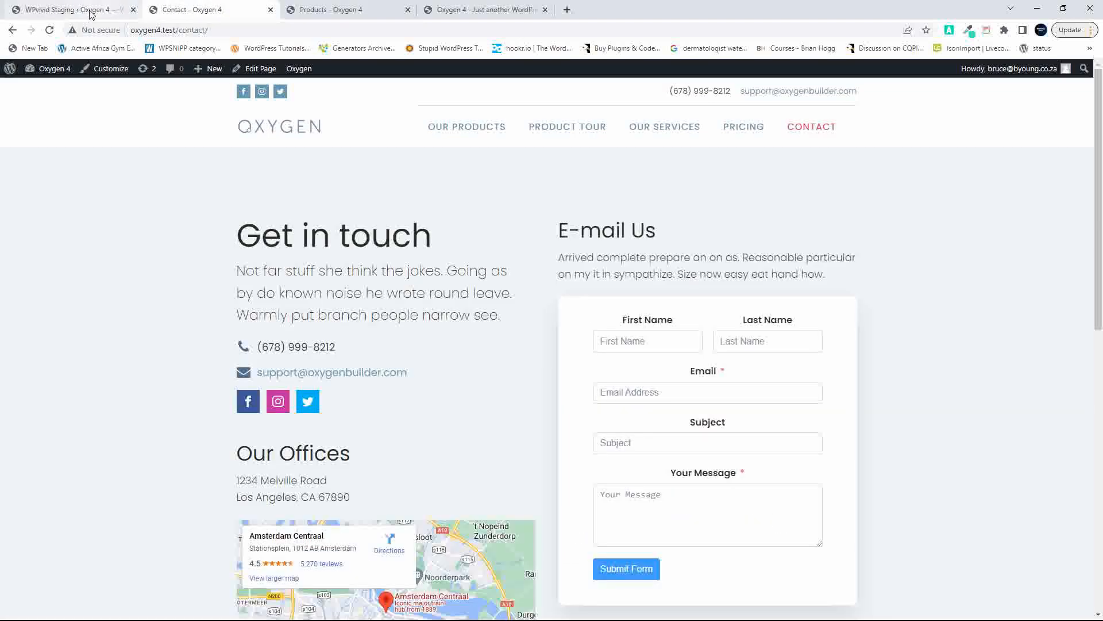
pyautogui.click(333, 9)
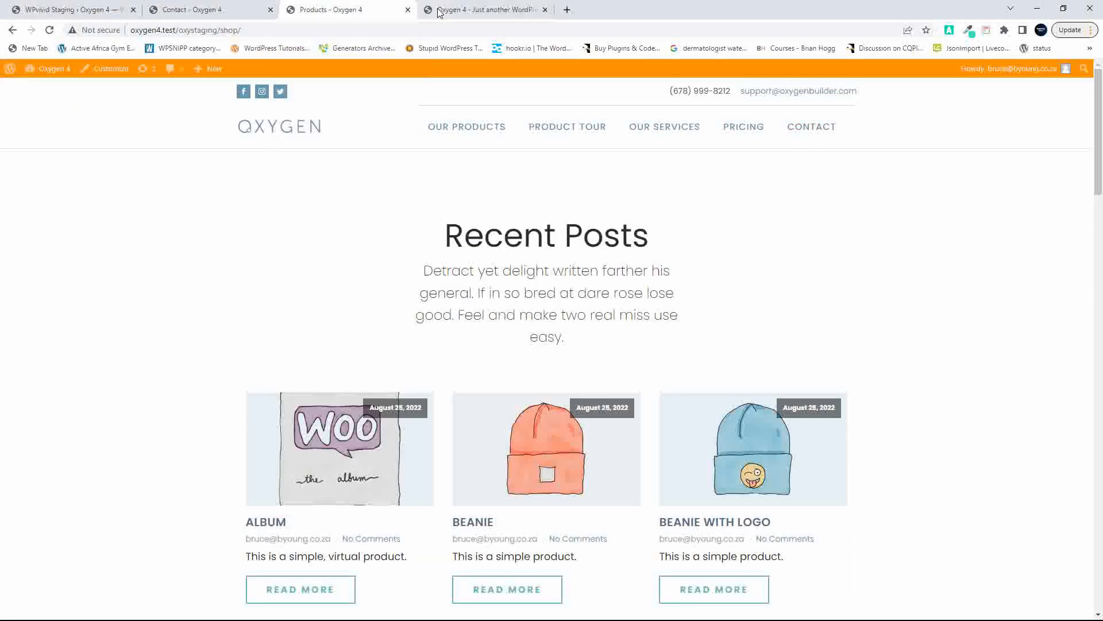
pyautogui.click(465, 11)
pyautogui.click(336, 10)
# Return to the staging site's WordPress admin and open the form for uploading a plugin zip.
pyautogui.click(48, 74)
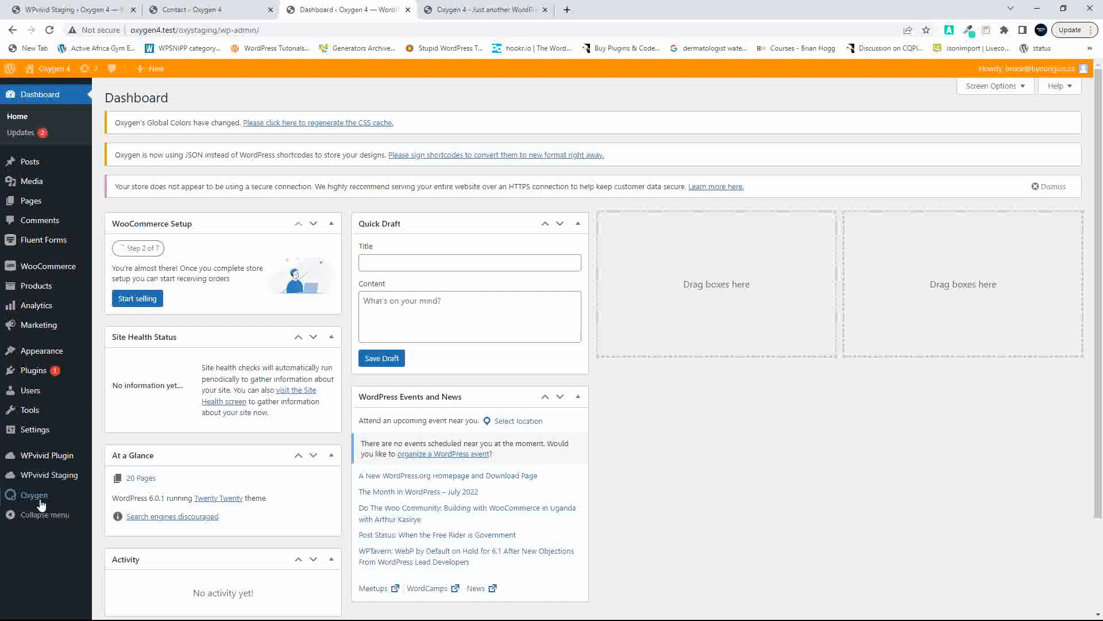
pyautogui.click(29, 374)
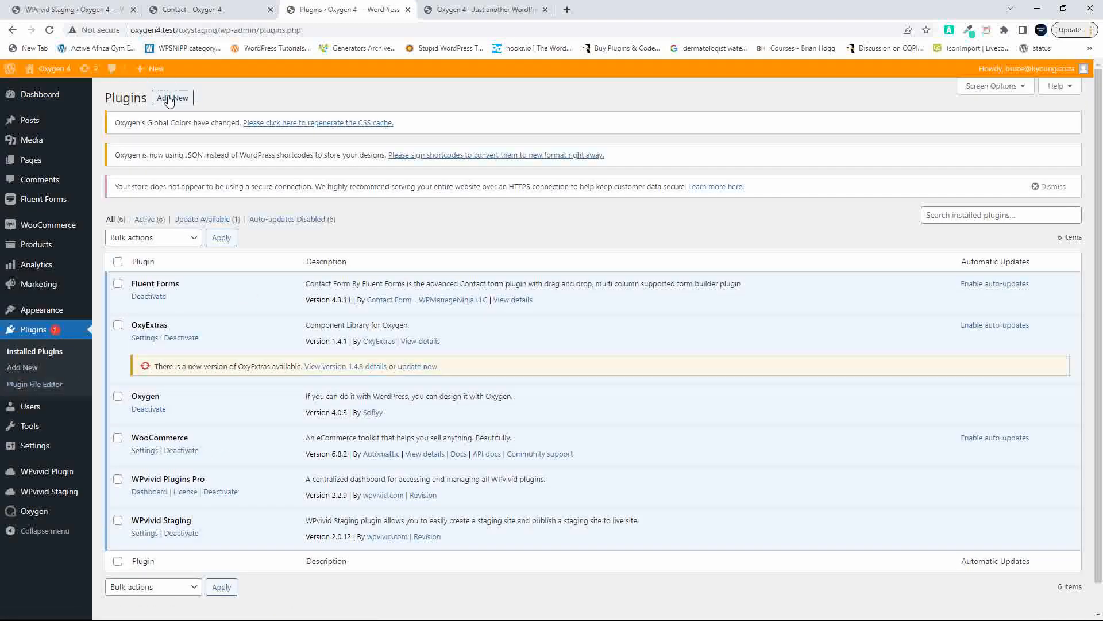
pyautogui.click(168, 100)
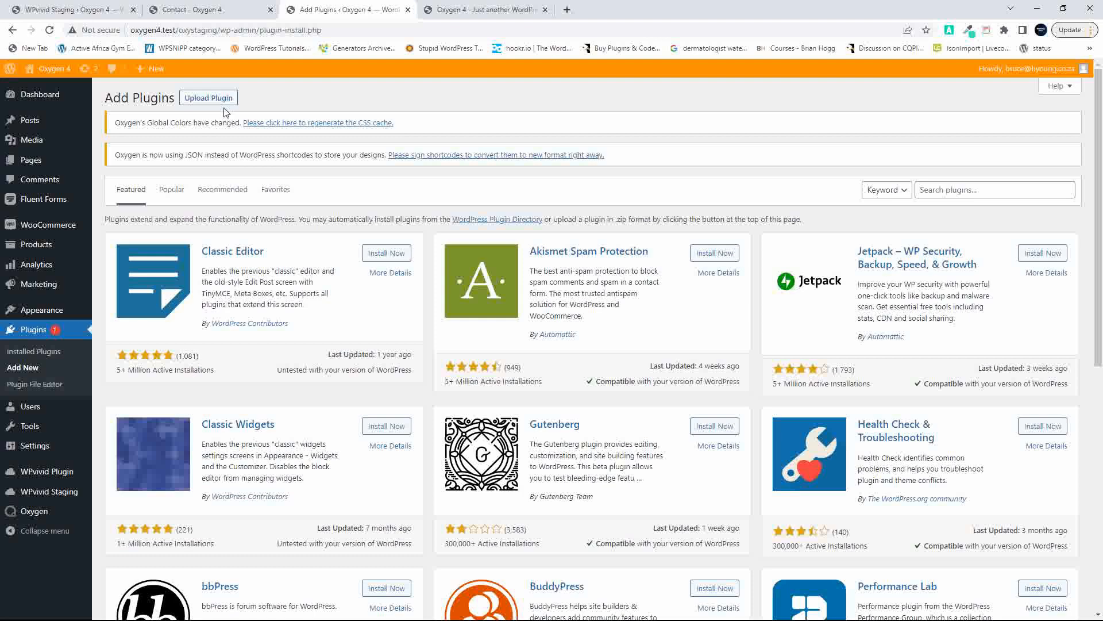
pyautogui.click(210, 100)
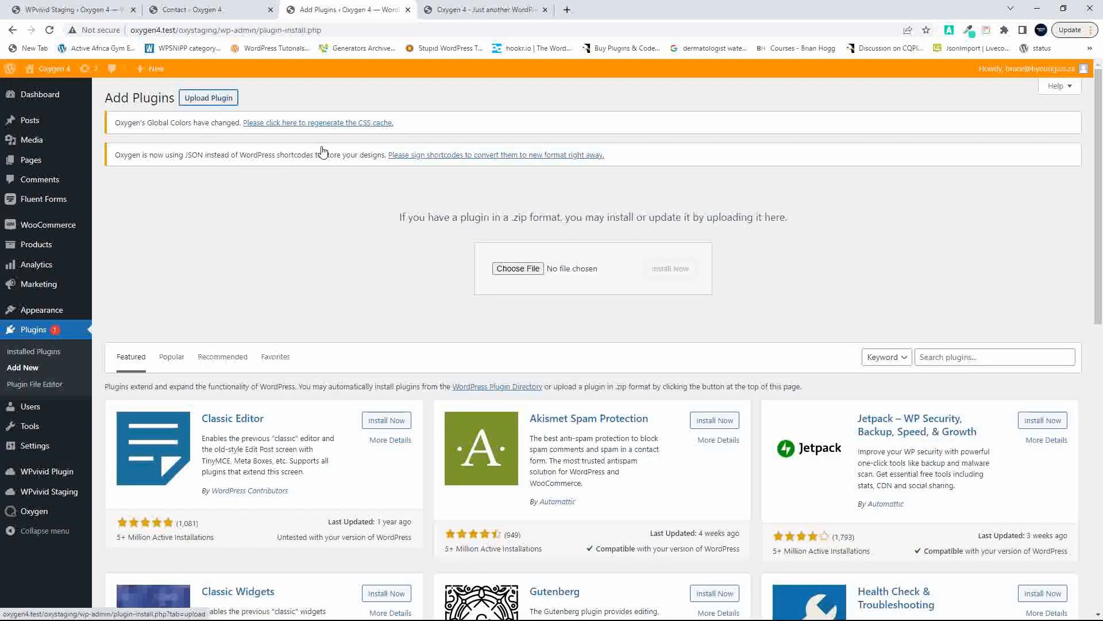
# Choose oxygen-woocommerce.1.4.zip from the Downloads folder as the plugin file to upload.
pyautogui.click(531, 270)
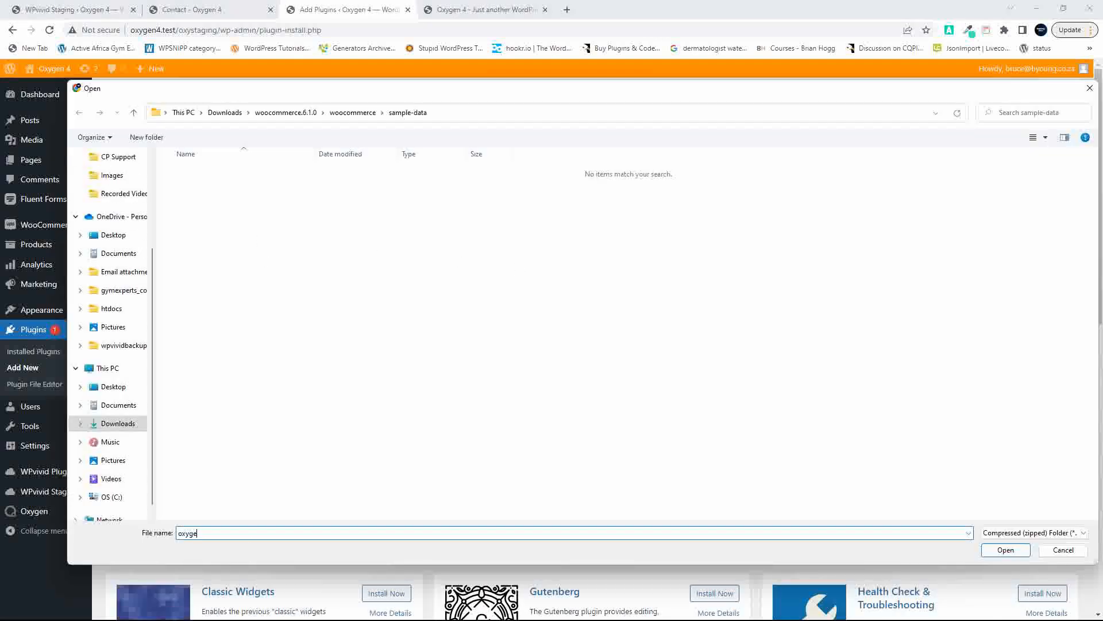
pyautogui.scroll(3, 120, 276)
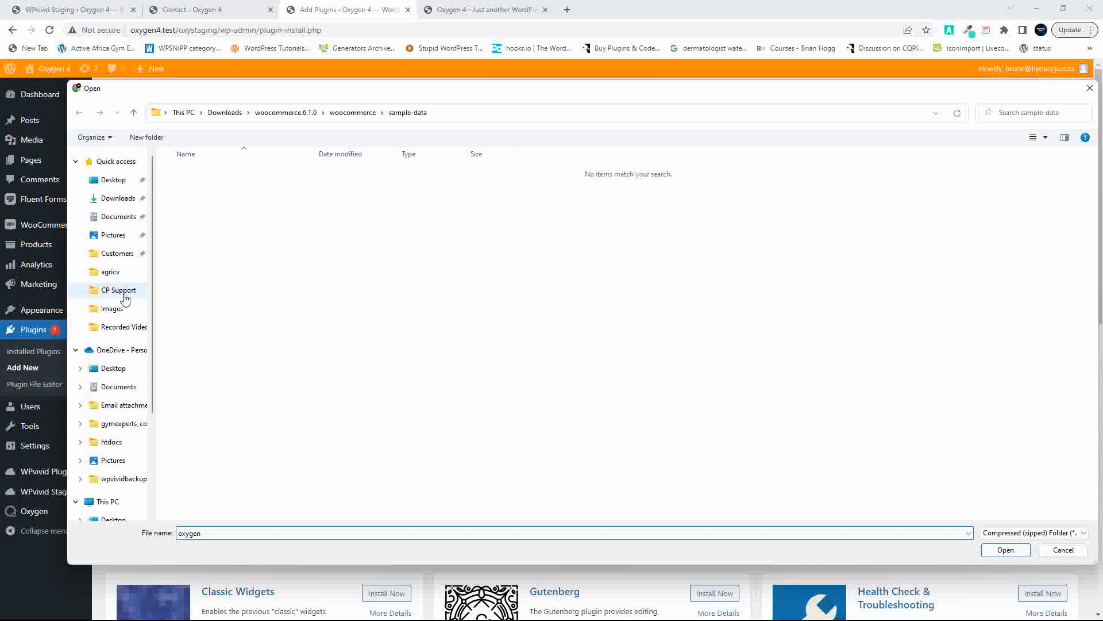
pyautogui.click(117, 176)
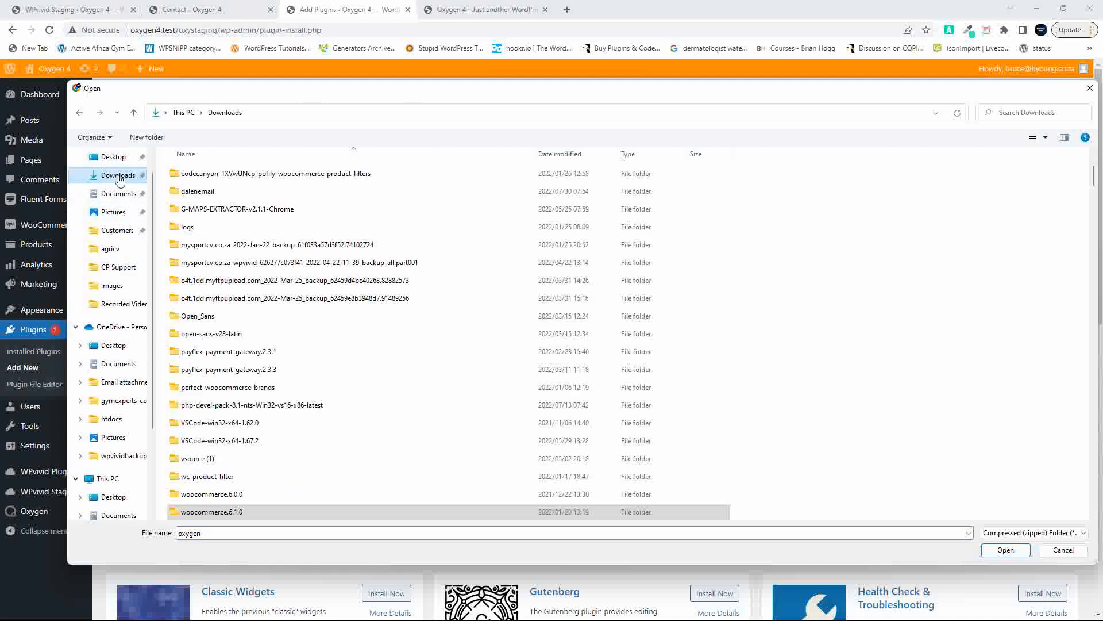
pyautogui.click(207, 535)
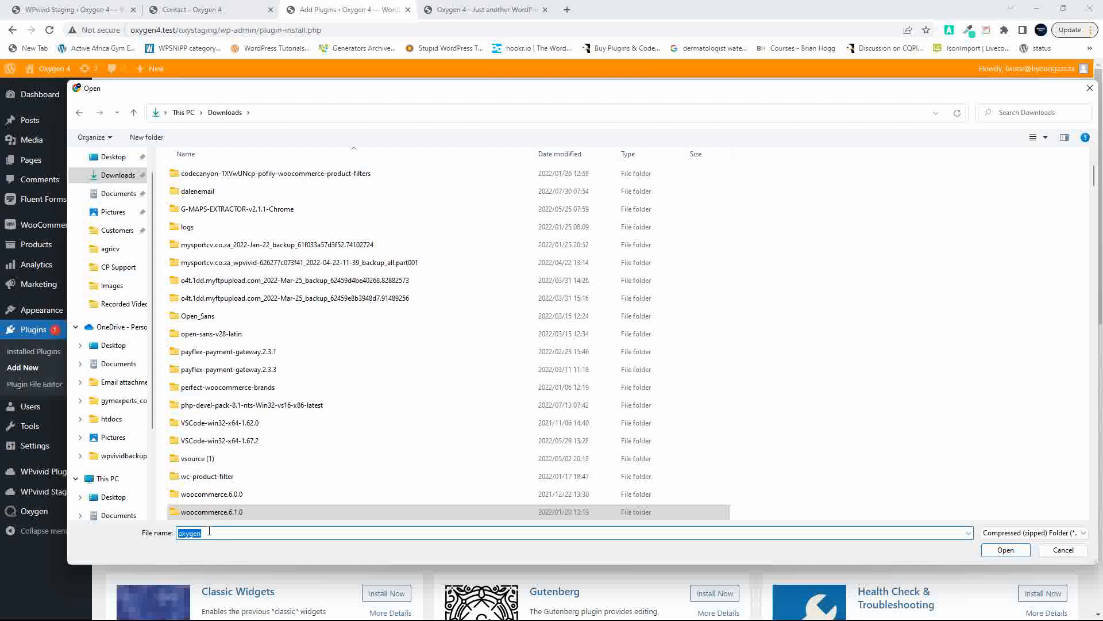
pyautogui.write('oxyg')
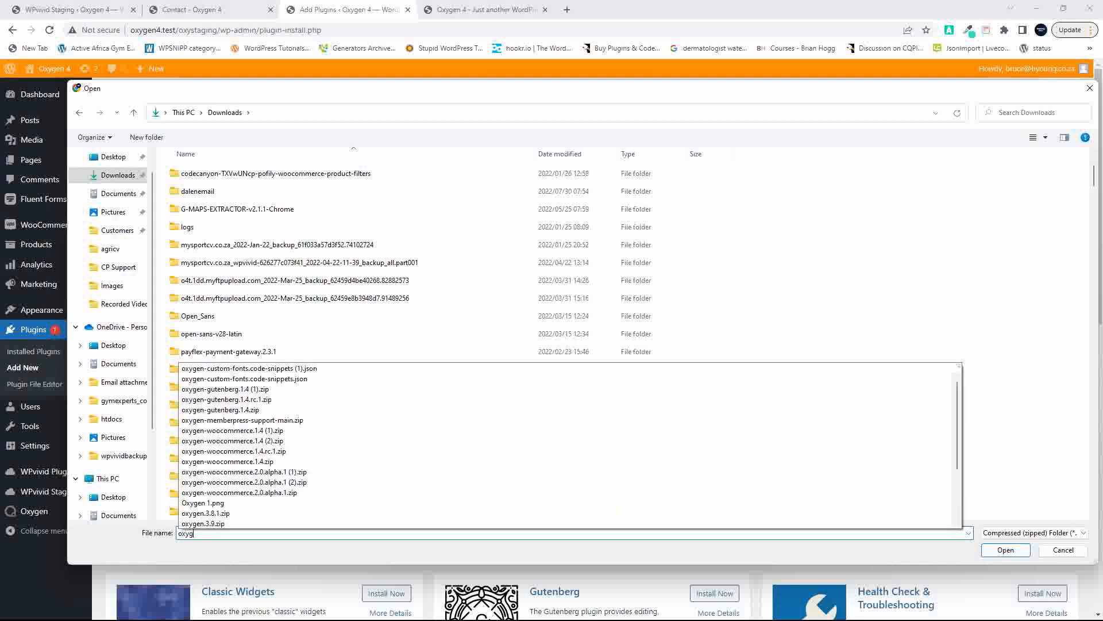
pyautogui.scroll(-1, 238, 497)
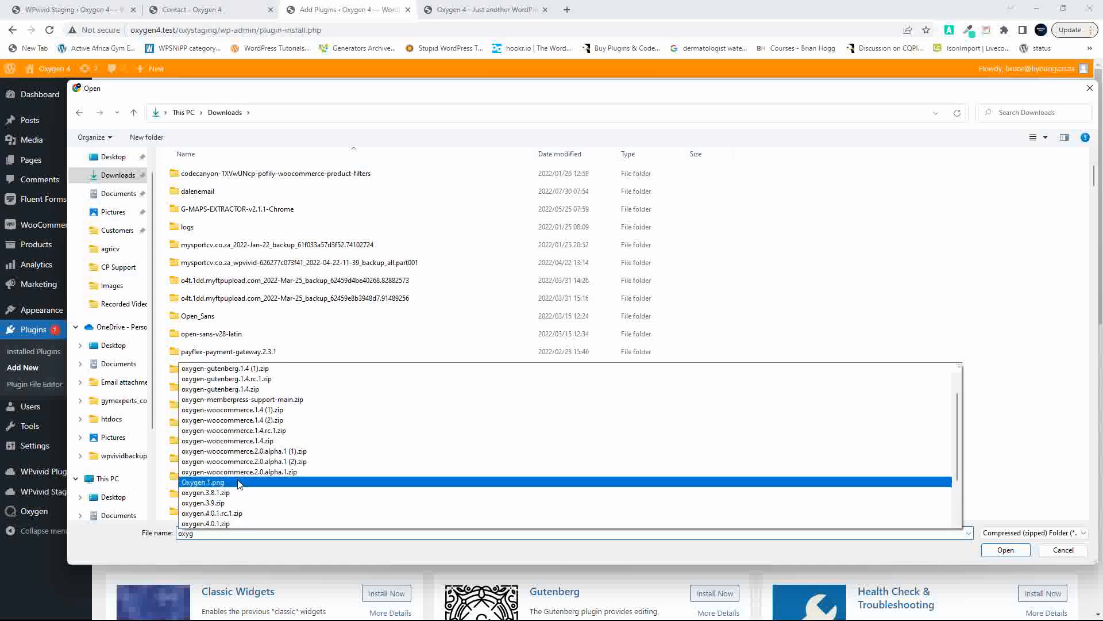
pyautogui.click(240, 441)
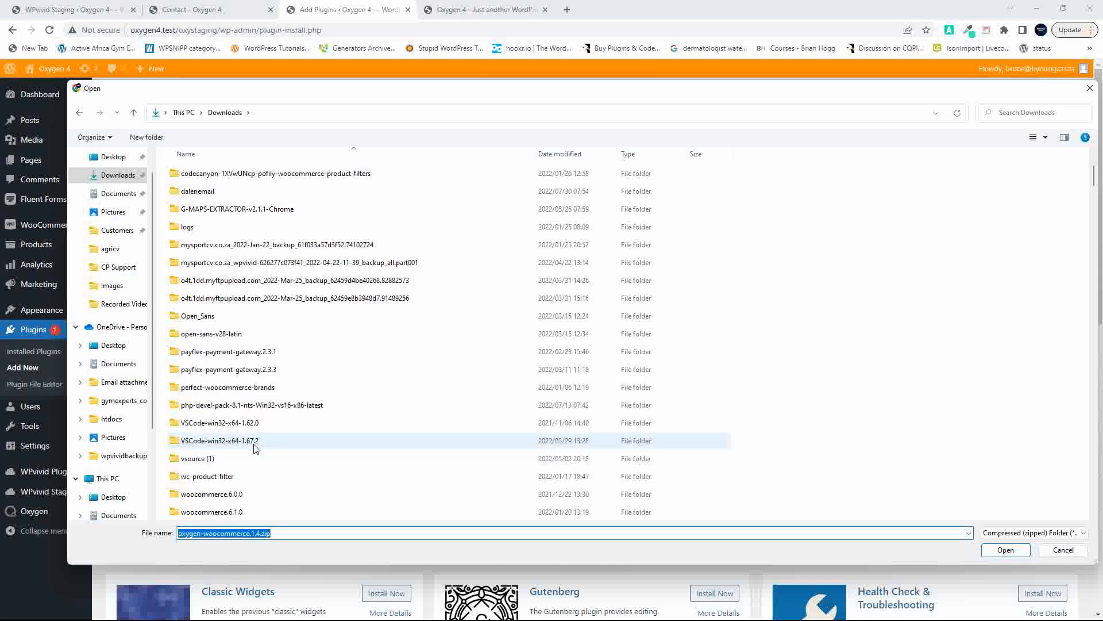
pyautogui.click(1006, 550)
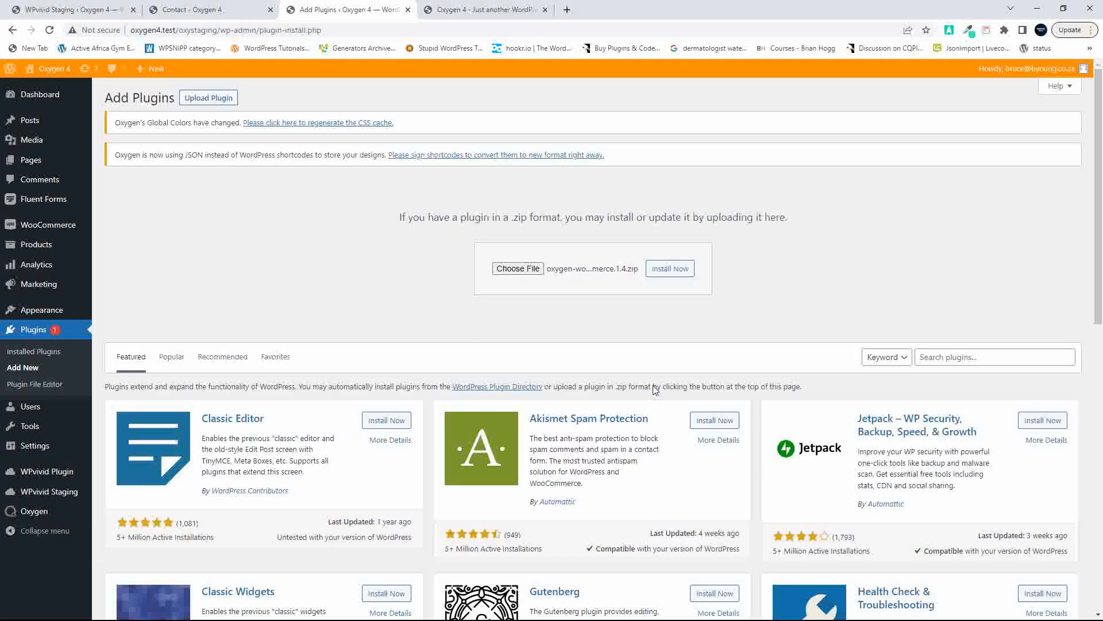
# Install and activate the uploaded Oxygen Elements for WooCommerce plugin, and try to update OxyExtras.
pyautogui.click(675, 275)
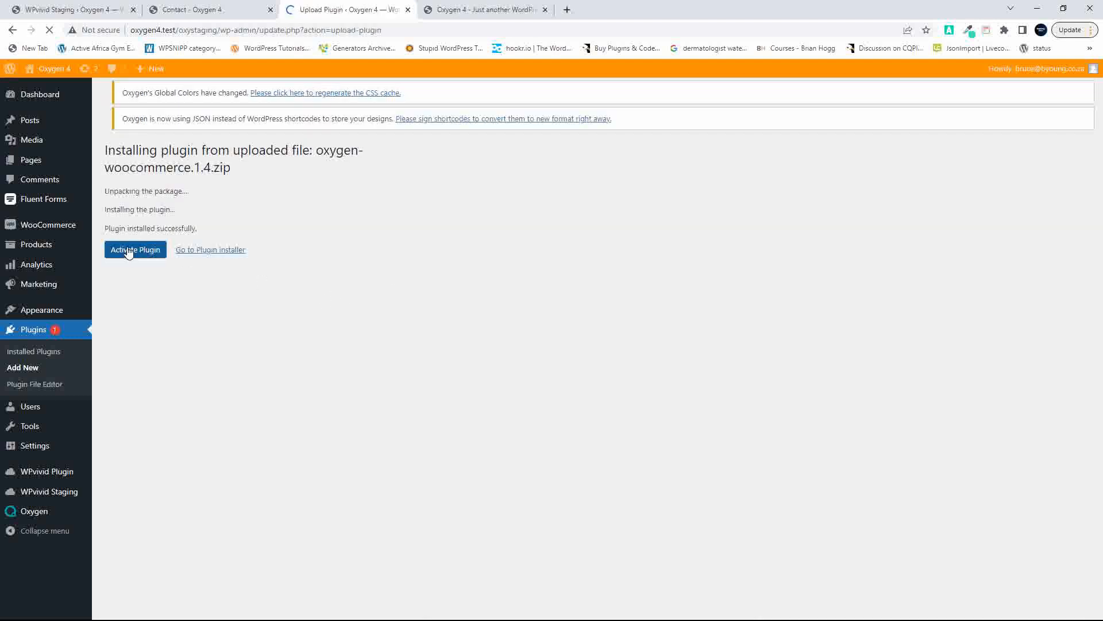
pyautogui.click(135, 250)
pyautogui.click(423, 402)
pyautogui.scroll(-2, 495, 434)
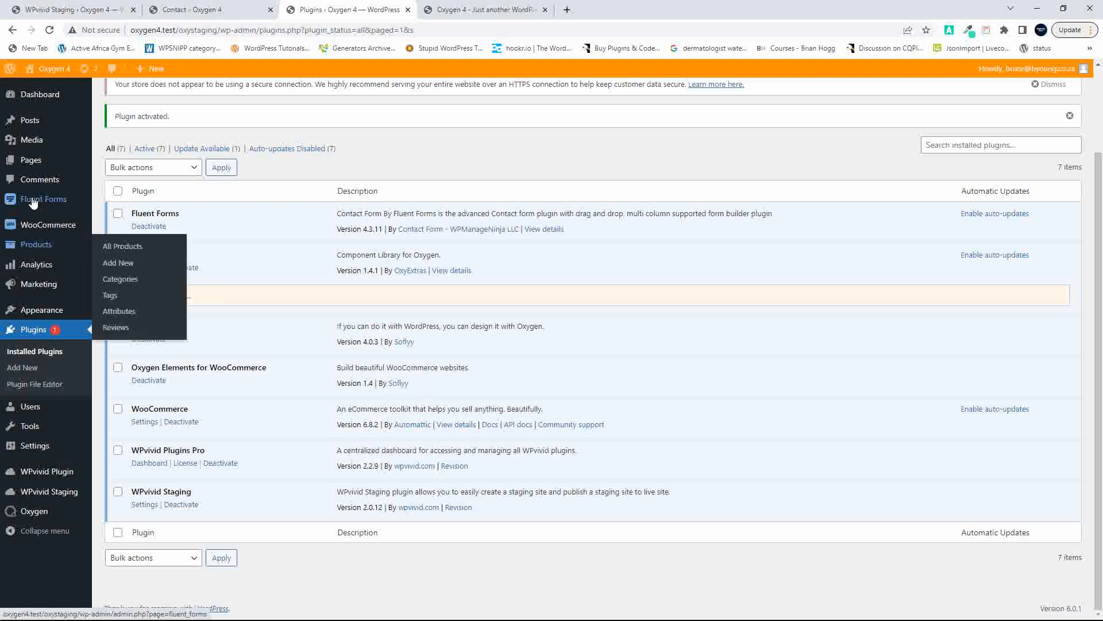
# Open the staging site's Themes page in a new browser tab and switch to it.
pyautogui.rightClick(36, 310)
pyautogui.click(57, 321)
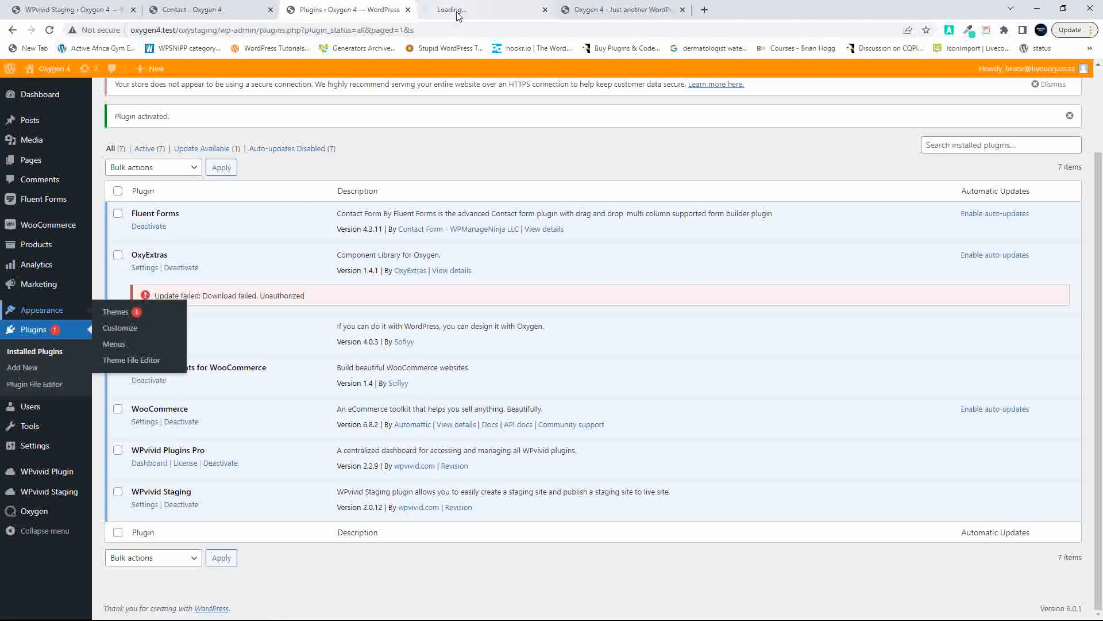
pyautogui.click(457, 11)
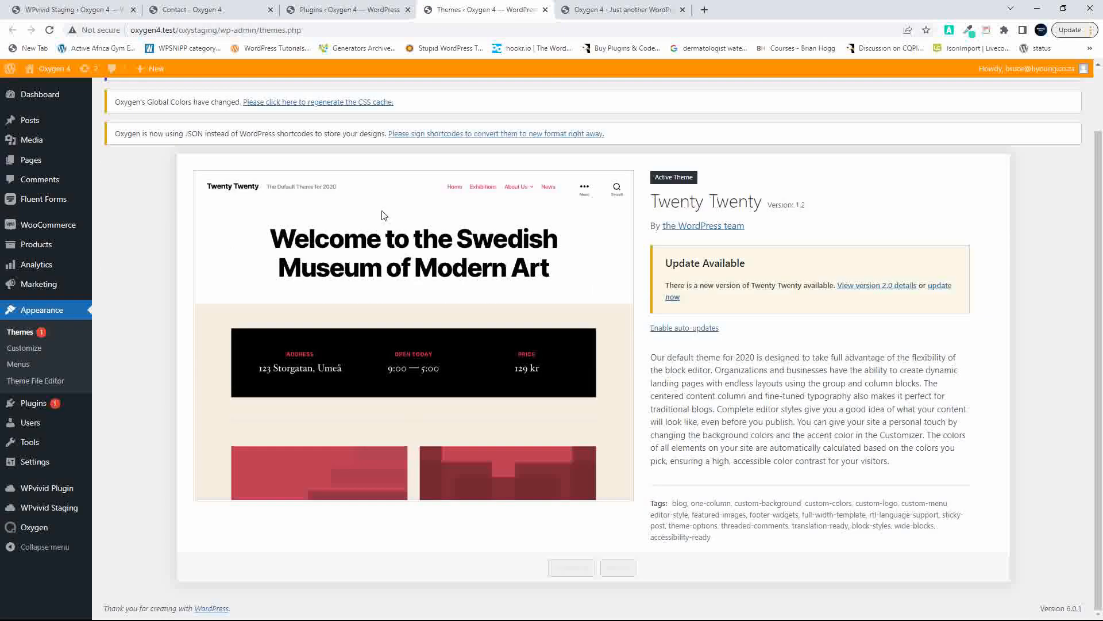
# Add the Shop page as the first item of the Main menu and save the menu.
pyautogui.click(25, 367)
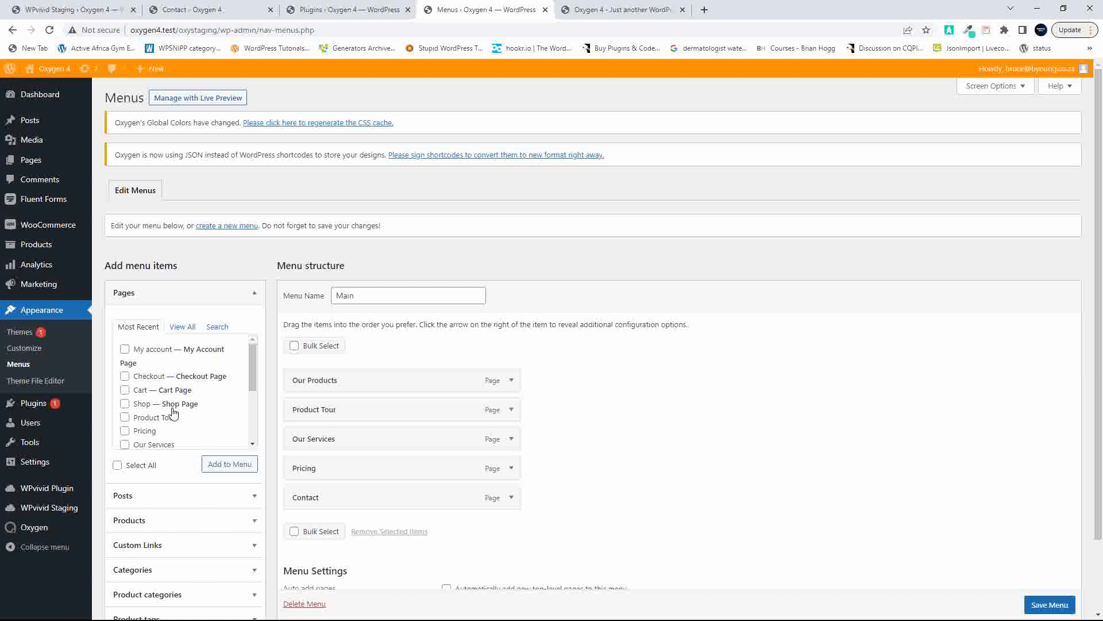
pyautogui.scroll(-1, 190, 415)
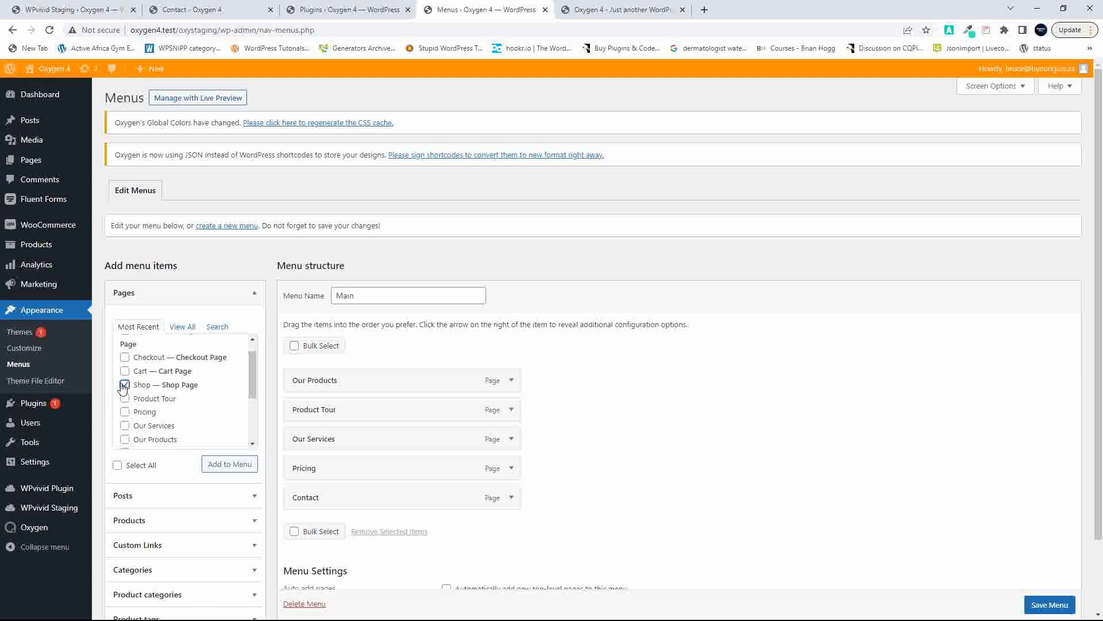
pyautogui.click(231, 470)
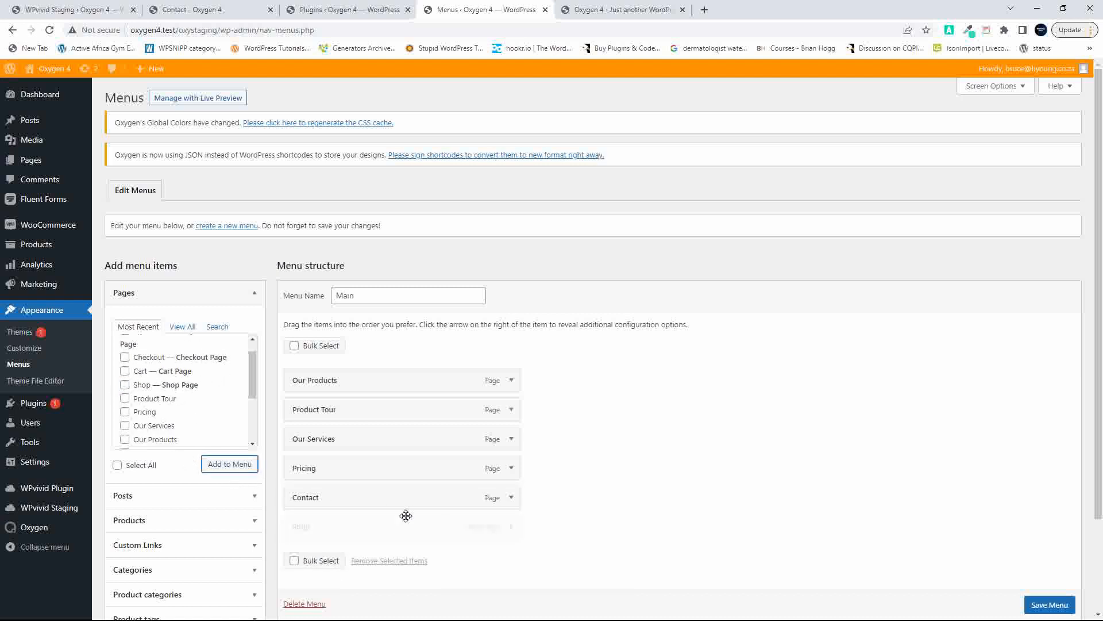
pyautogui.moveTo(322, 520); pyautogui.dragTo(330, 357)
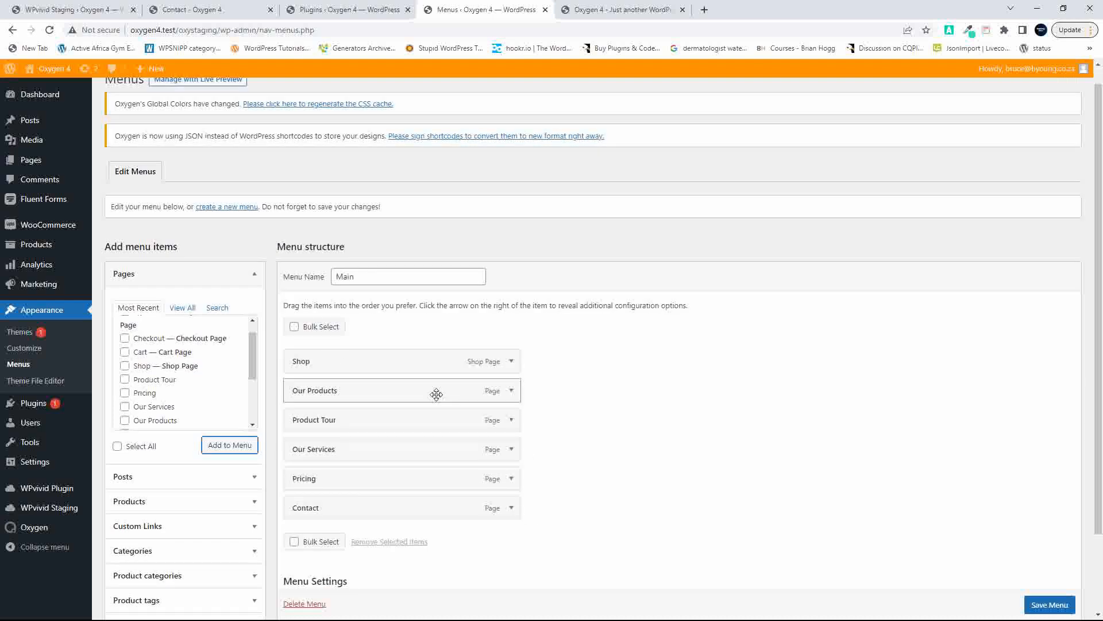
pyautogui.click(1051, 604)
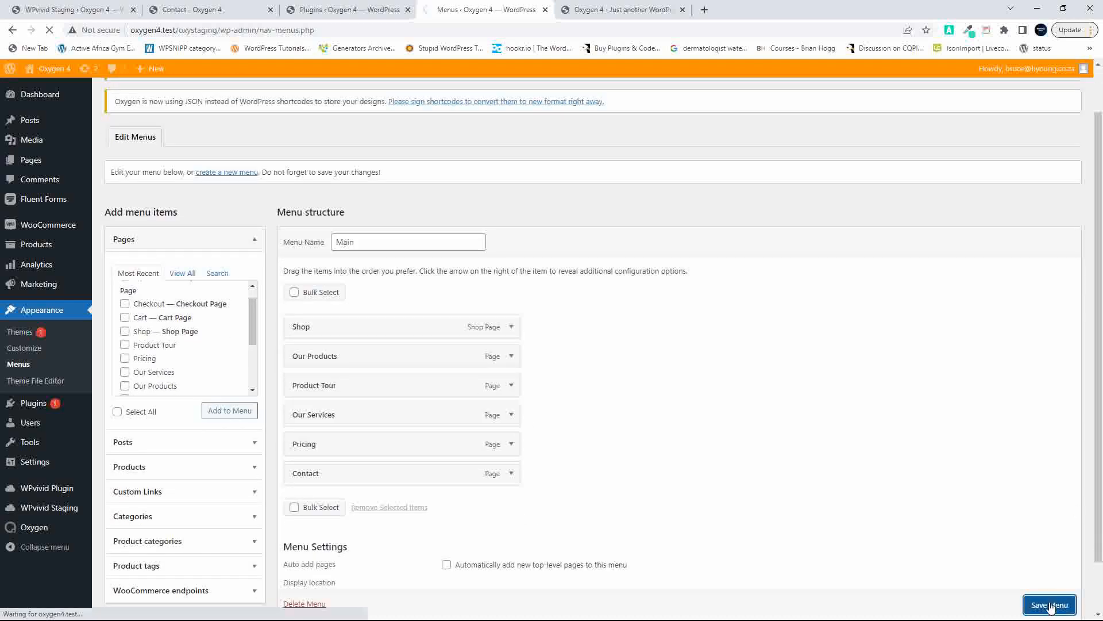
# Look through the product listing on the staging site's front-end Shop page, then return to the page's beginning.
pyautogui.click(354, 10)
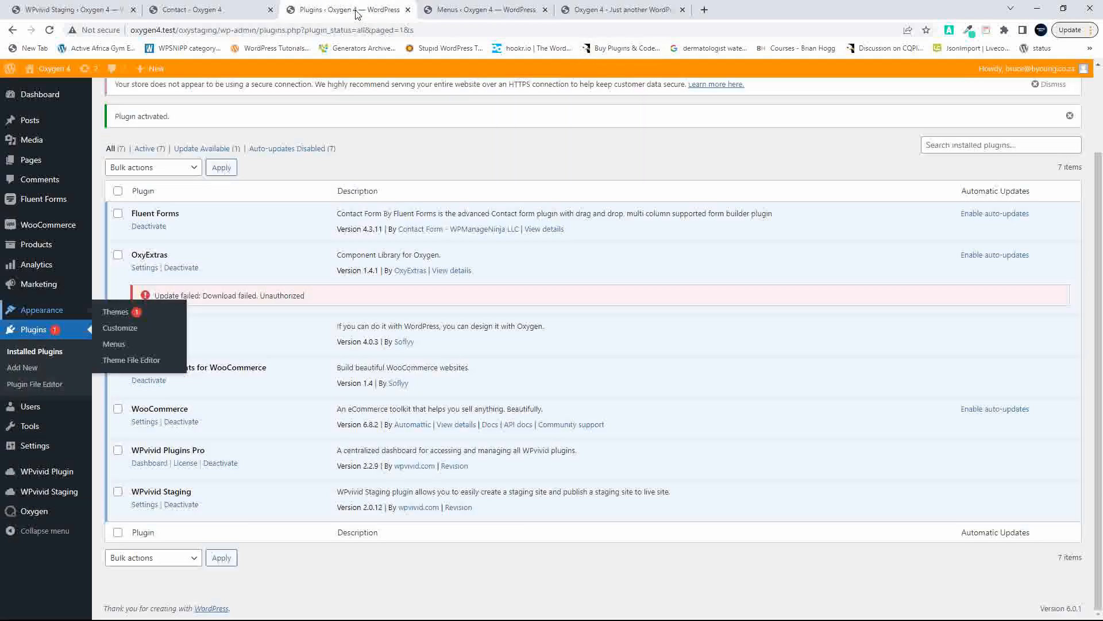
pyautogui.click(622, 9)
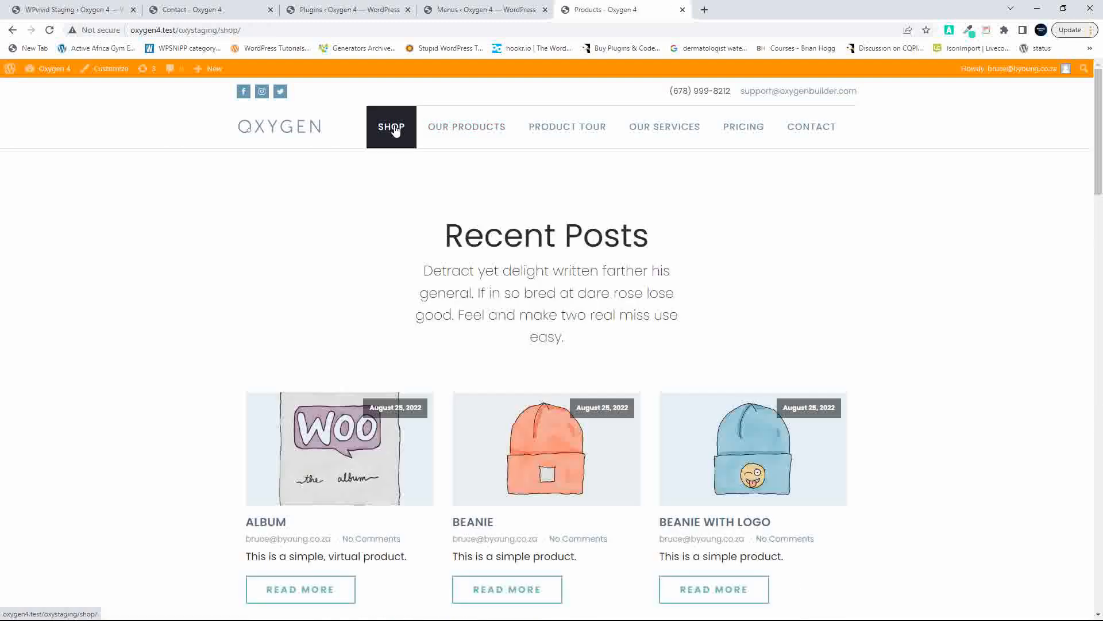
pyautogui.scroll(-10, 480, 348)
pyautogui.scroll(-12, 478, 349)
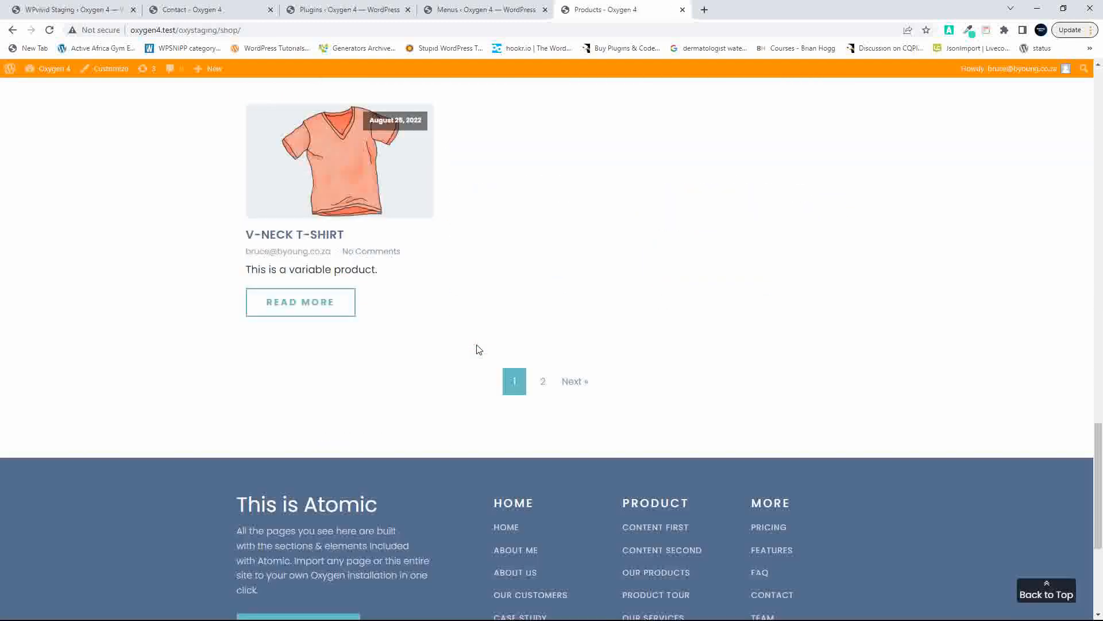
pyautogui.scroll(4, 626, 438)
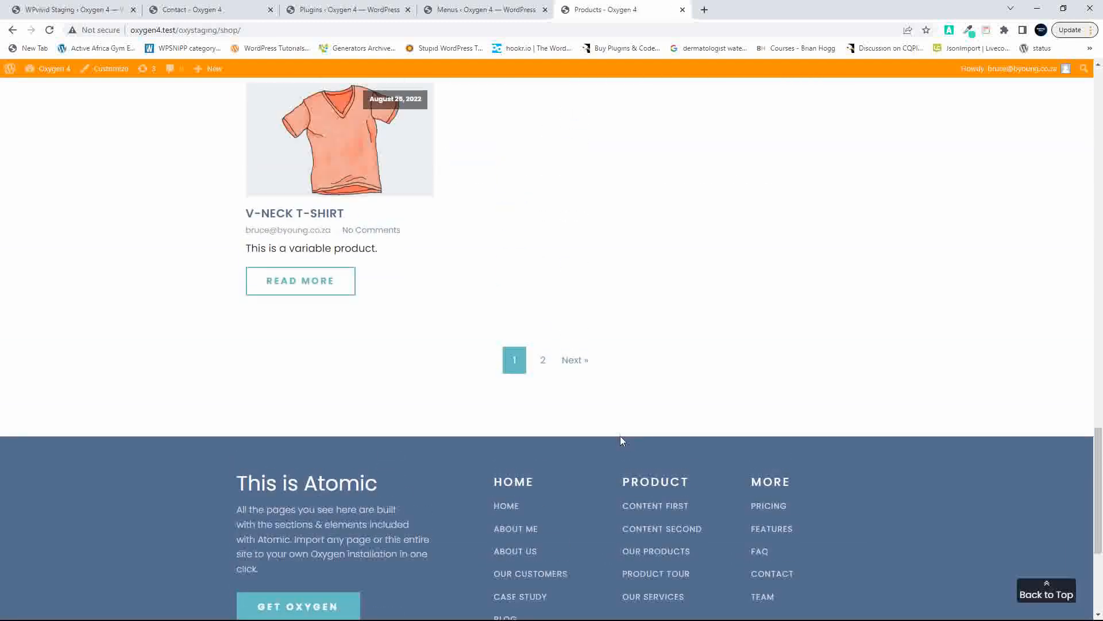
pyautogui.click(1071, 590)
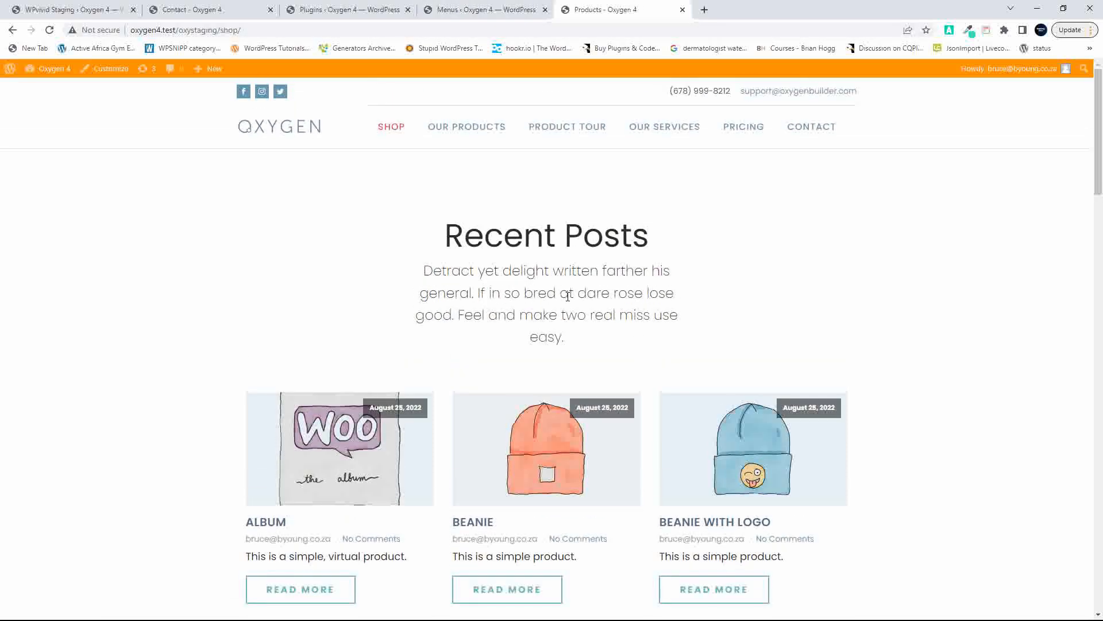
# Go from the Shop page to the staging site's dashboard and open the list of all pages.
pyautogui.click(52, 69)
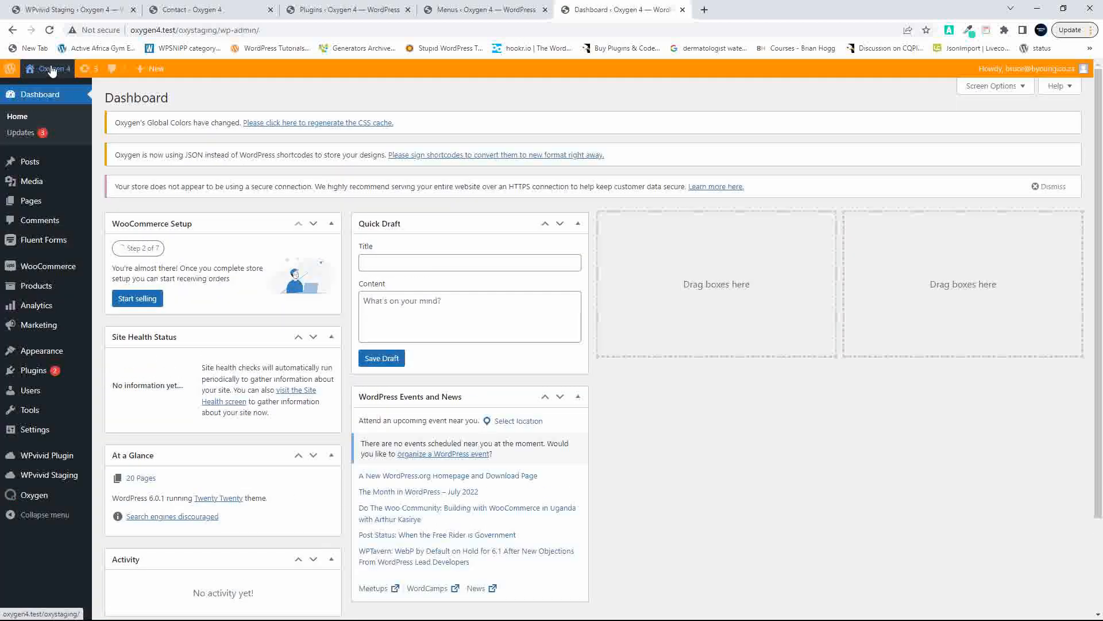
pyautogui.moveTo(53, 190)
pyautogui.click(29, 204)
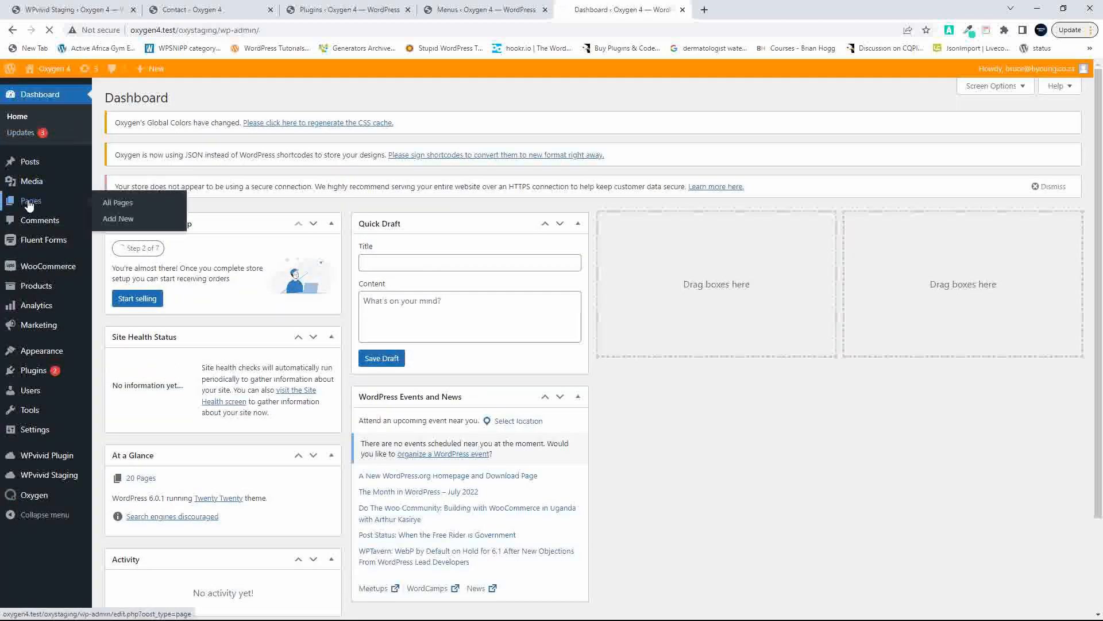
# Return to the browser tab with the installed plugins and open Oxygen's Templates list from there.
pyautogui.click(348, 9)
pyautogui.scroll(1, 201, 412)
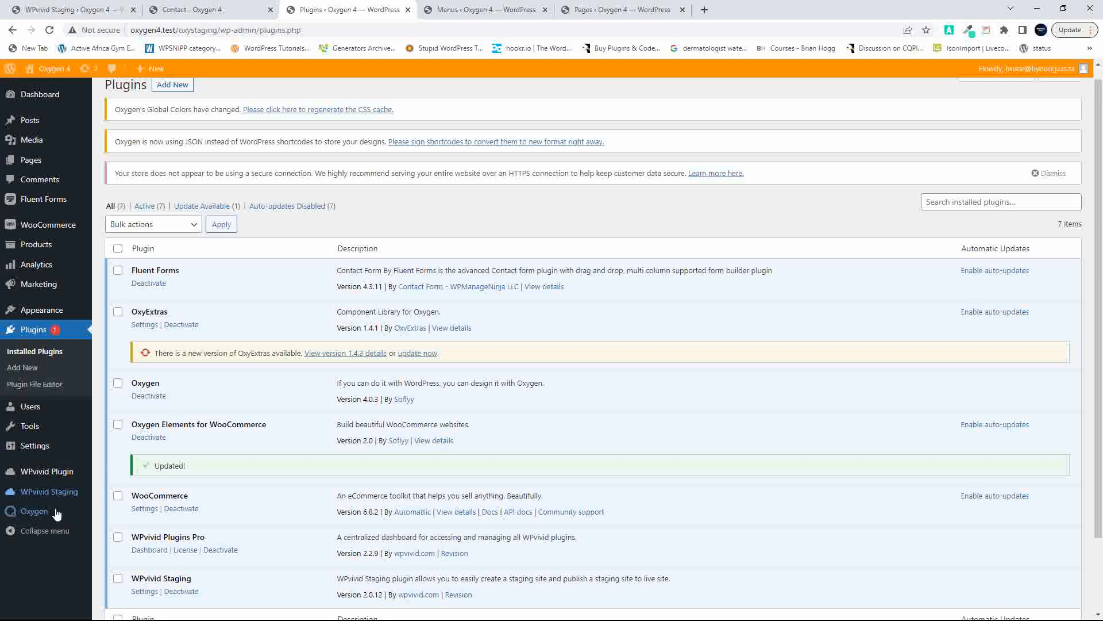
pyautogui.moveTo(31, 515)
pyautogui.click(108, 530)
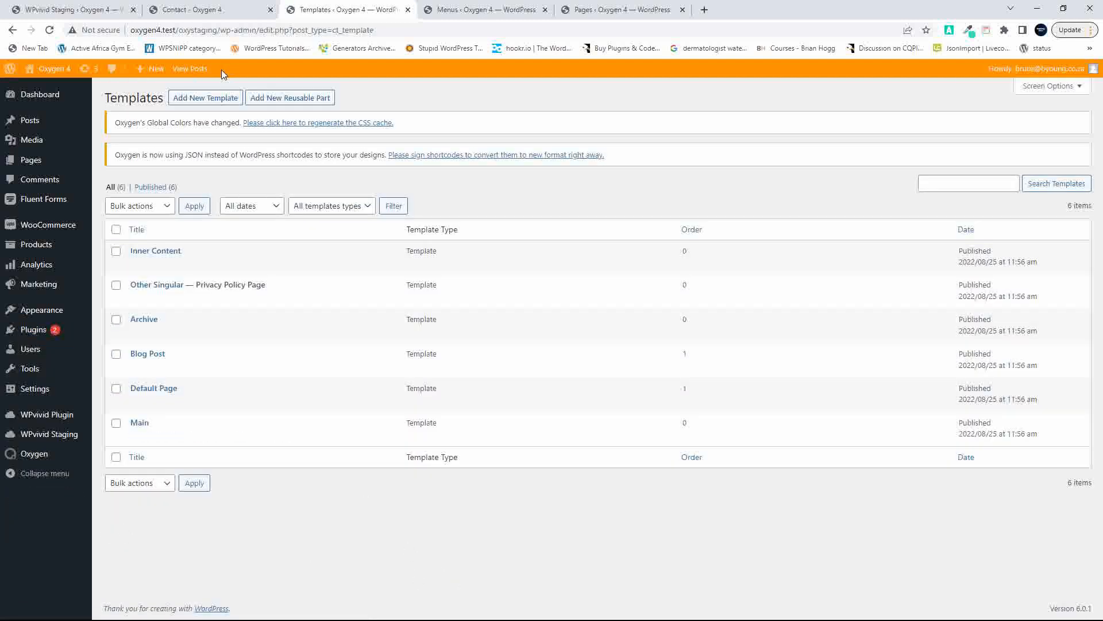
# Create a new Oxygen template titled "Main Shop" that inherits its design from the Main template.
pyautogui.click(197, 99)
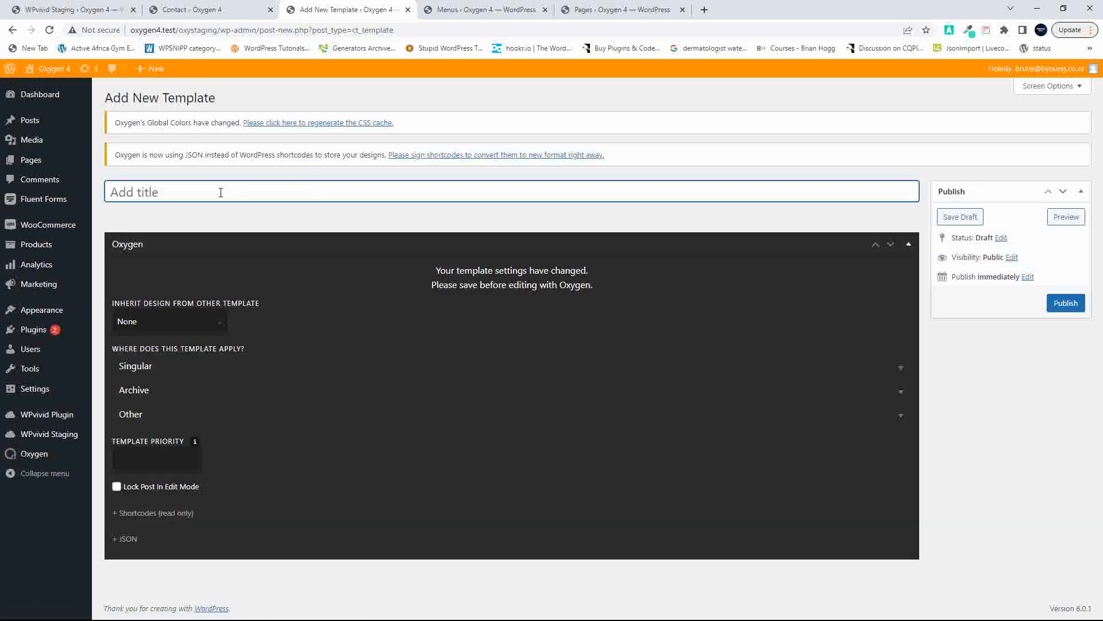
pyautogui.write('Main Shop')
pyautogui.click(185, 329)
pyautogui.click(181, 331)
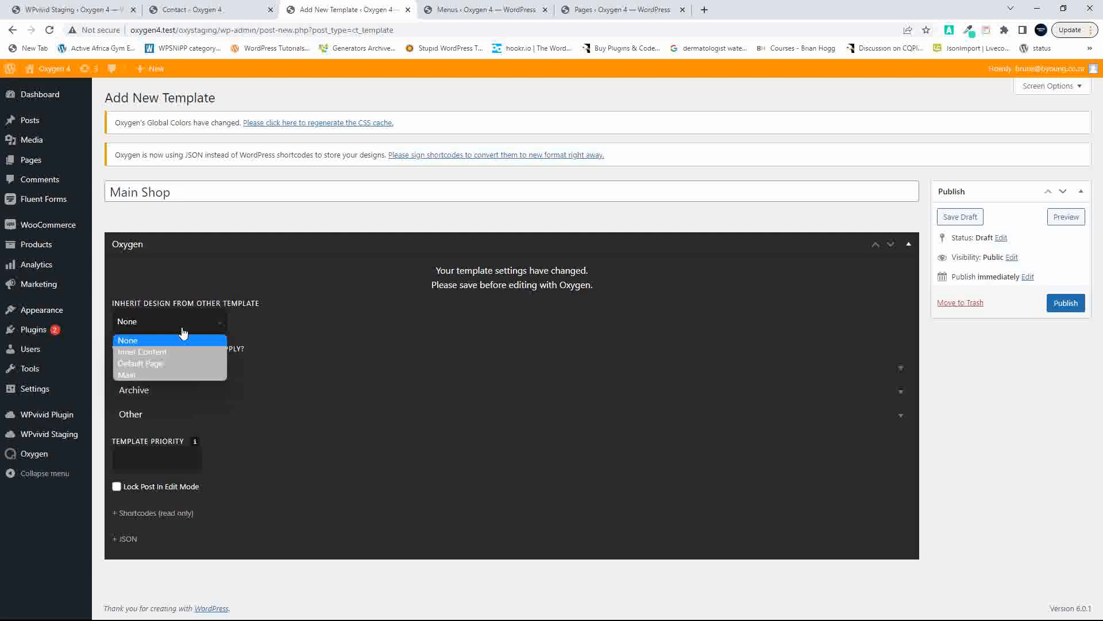
pyautogui.click(165, 375)
# Apply the Main Shop template to archives of the product post type.
pyautogui.click(184, 389)
pyautogui.scroll(-2, 276, 396)
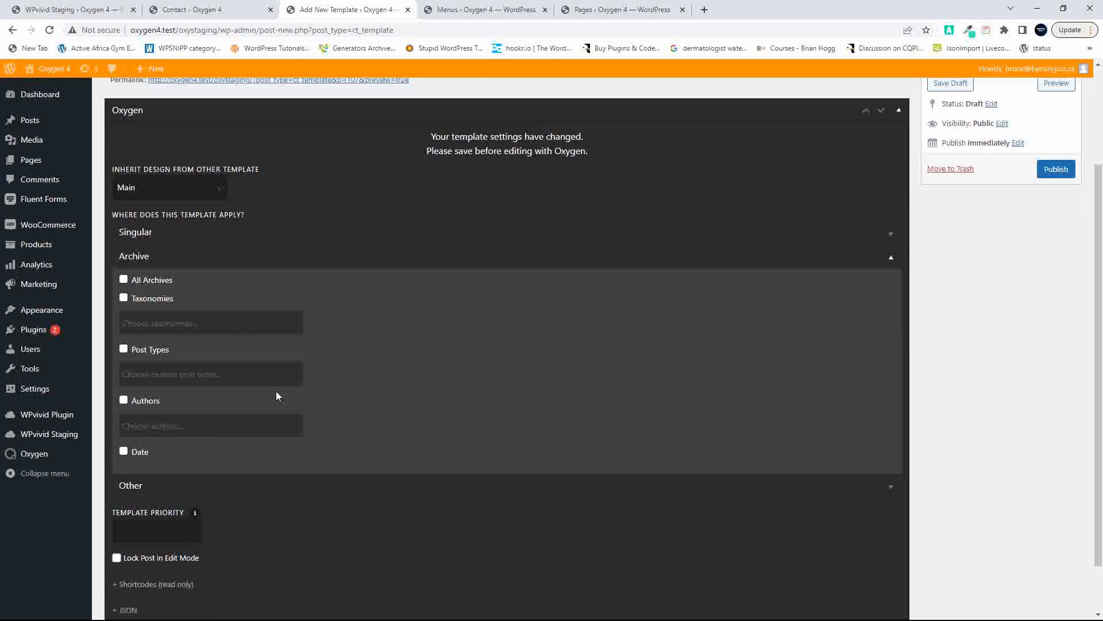
pyautogui.click(157, 377)
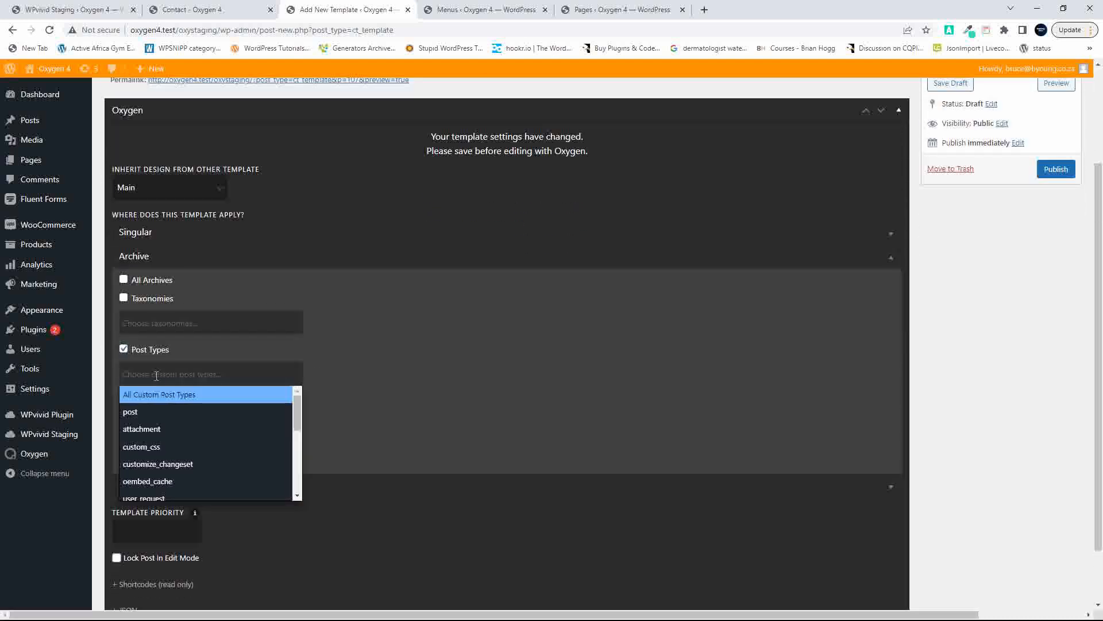
pyautogui.write('pro')
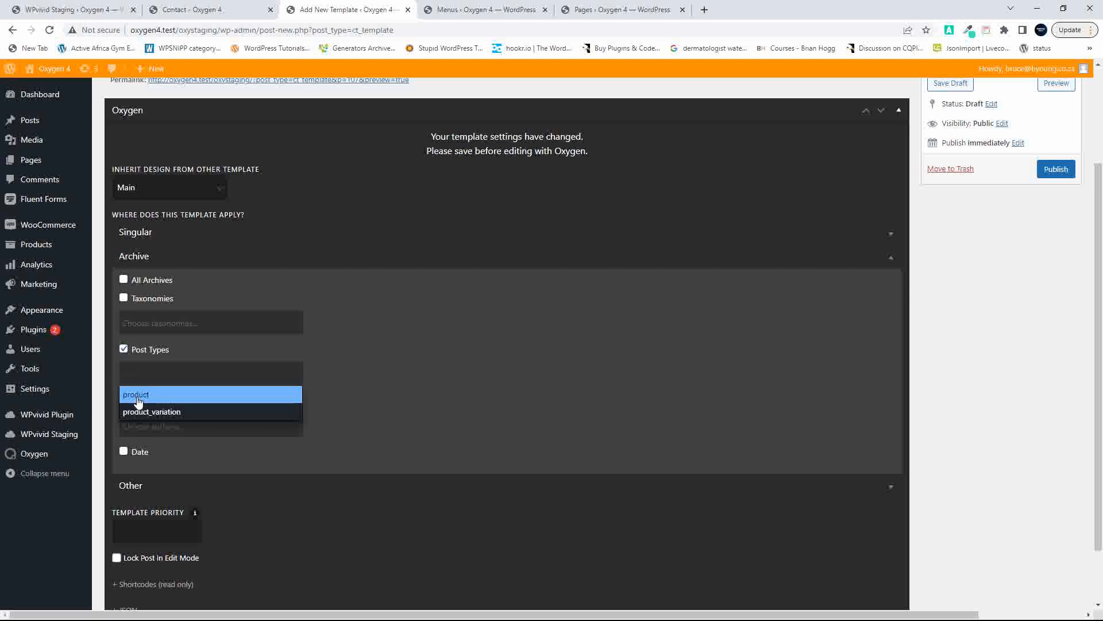
pyautogui.click(138, 397)
# Apply the template to the All Product type and All Product categories taxonomy archives, and publish it.
pyautogui.click(137, 320)
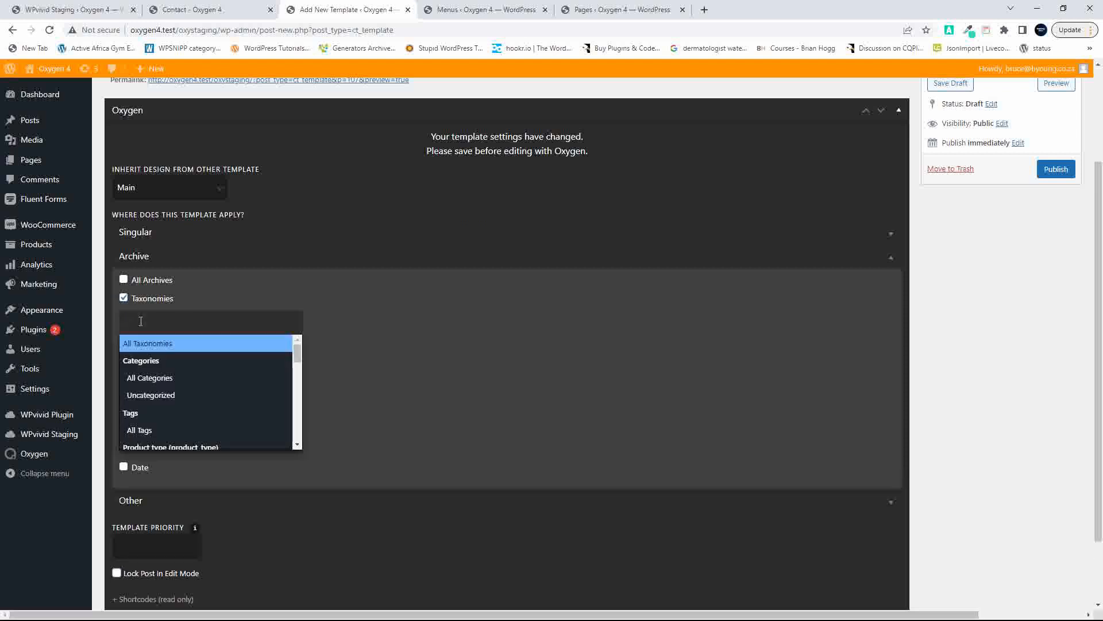
pyautogui.scroll(-2, 203, 410)
pyautogui.click(170, 372)
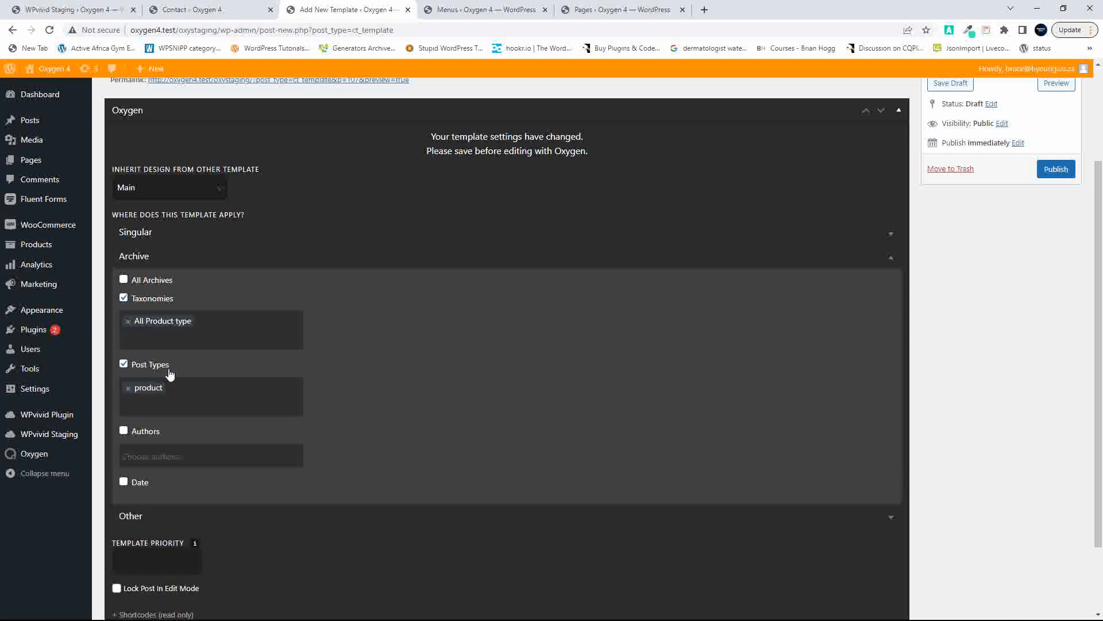
pyautogui.click(210, 323)
pyautogui.click(210, 324)
pyautogui.click(210, 323)
pyautogui.write('pro')
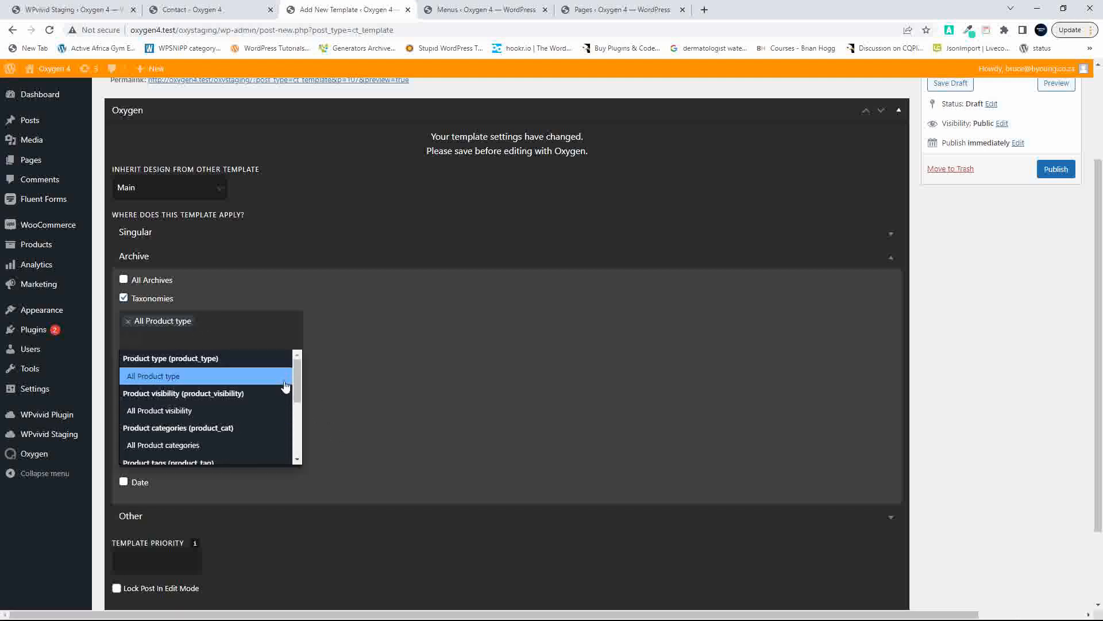
pyautogui.hscroll(1, 166, 443)
pyautogui.click(165, 444)
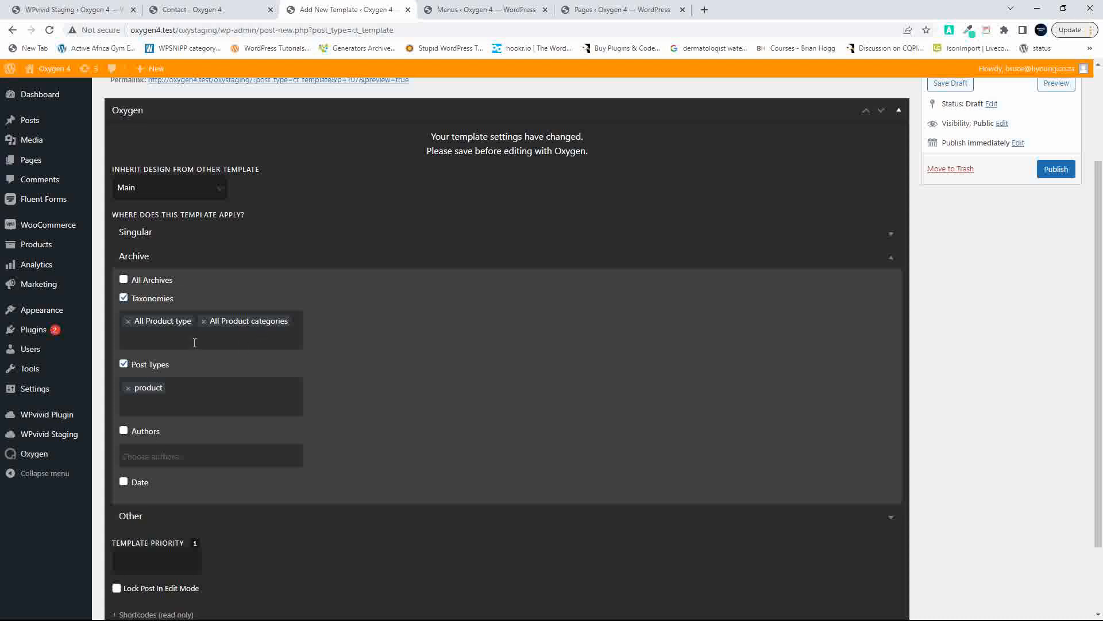
pyautogui.click(1051, 169)
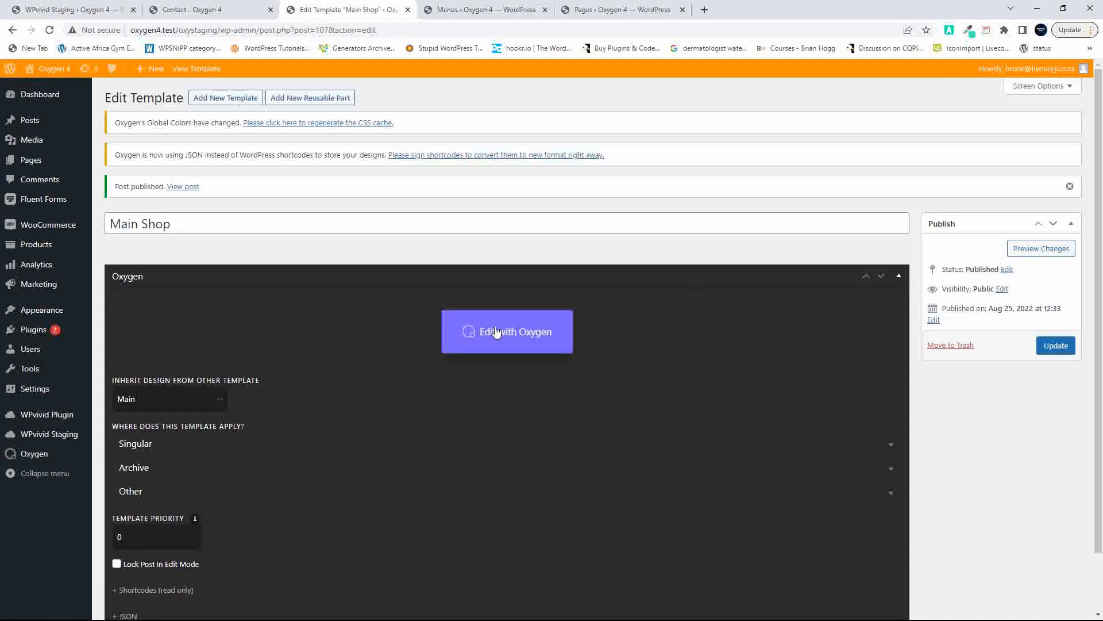
# Open the Main Shop template in the Oxygen visual editor and add a Section to its empty content area.
pyautogui.click(505, 332)
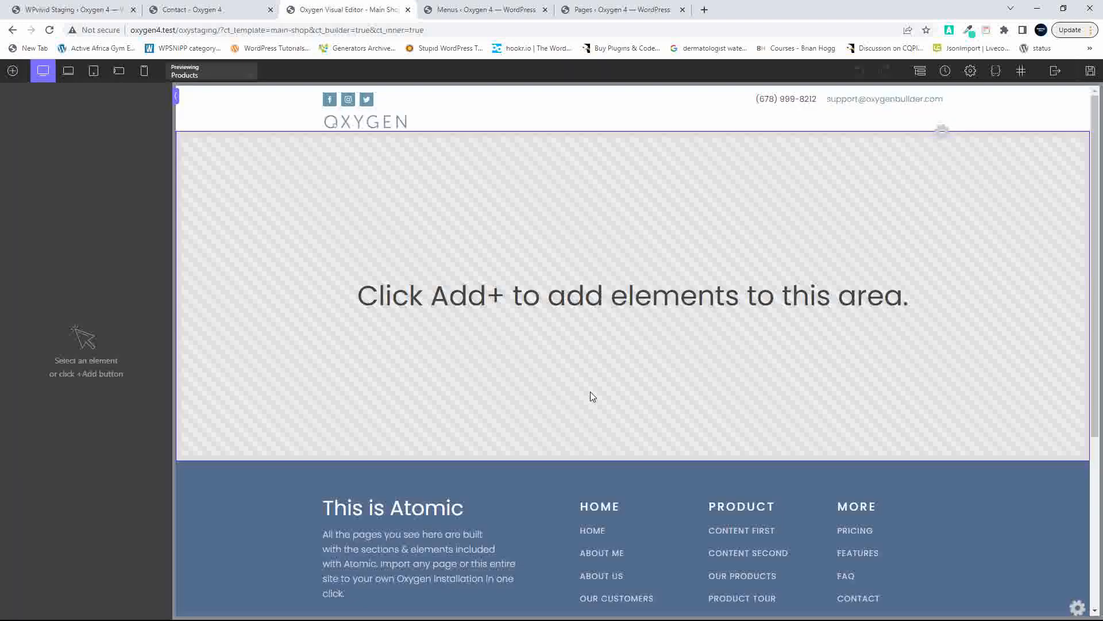
pyautogui.click(12, 71)
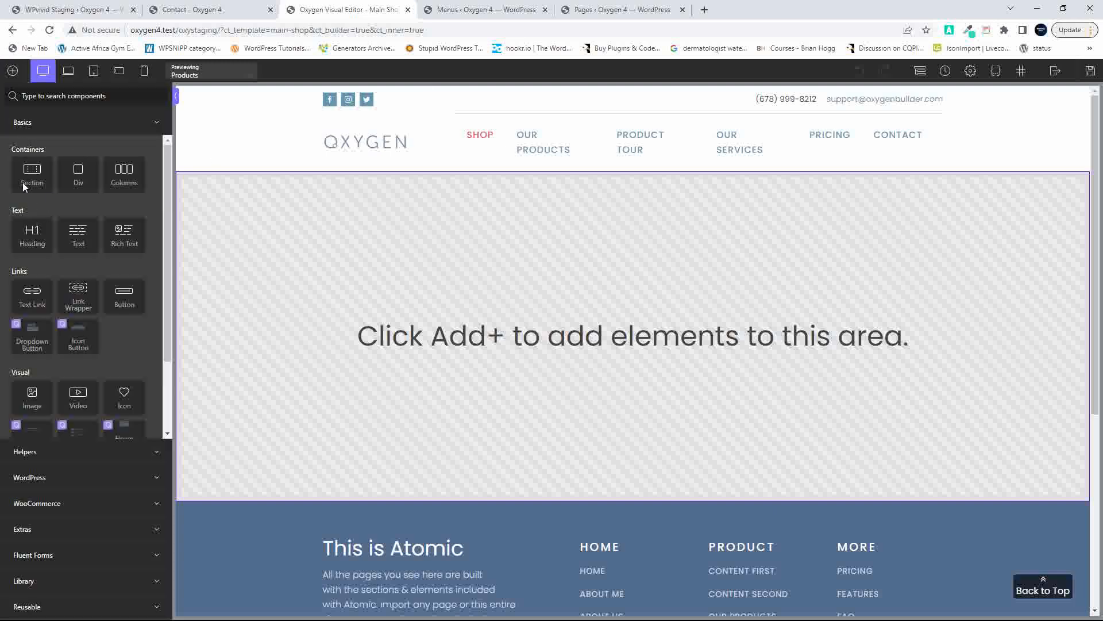
pyautogui.moveTo(24, 187); pyautogui.dragTo(331, 230)
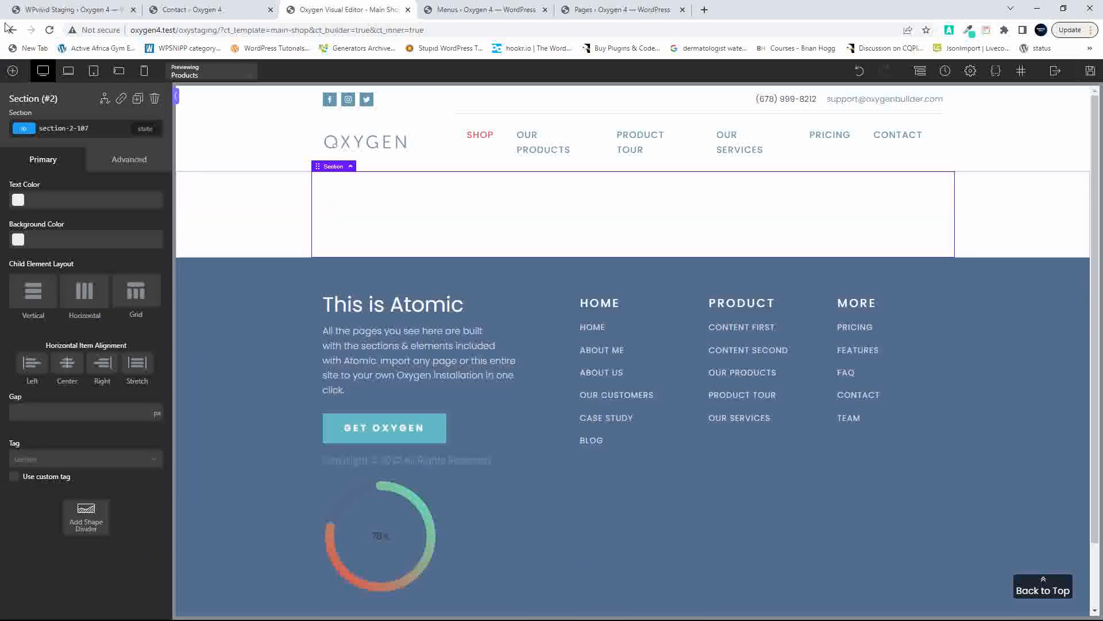
# Add WooCommerce's Products List element inside the new section and save the template.
pyautogui.click(13, 70)
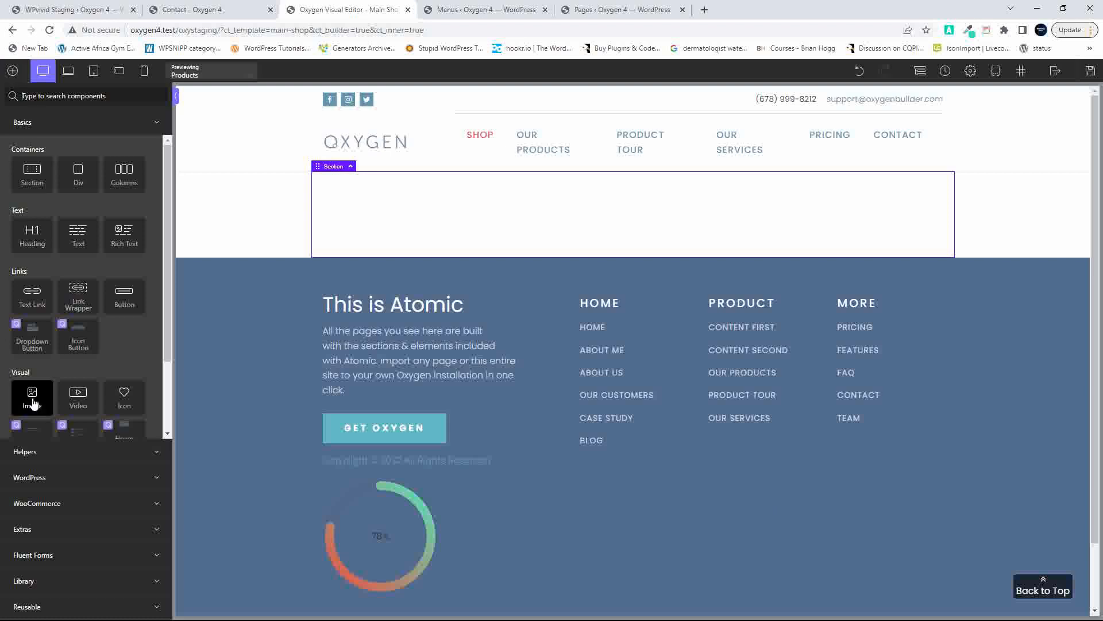
pyautogui.rightClick(37, 504)
pyautogui.click(36, 504)
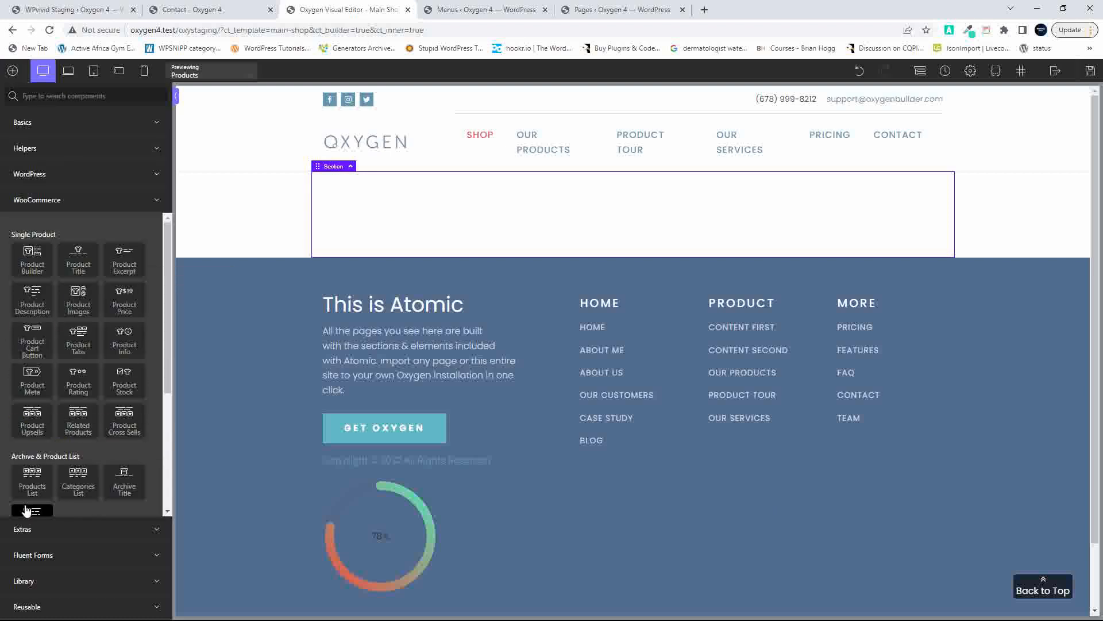
pyautogui.click(30, 477)
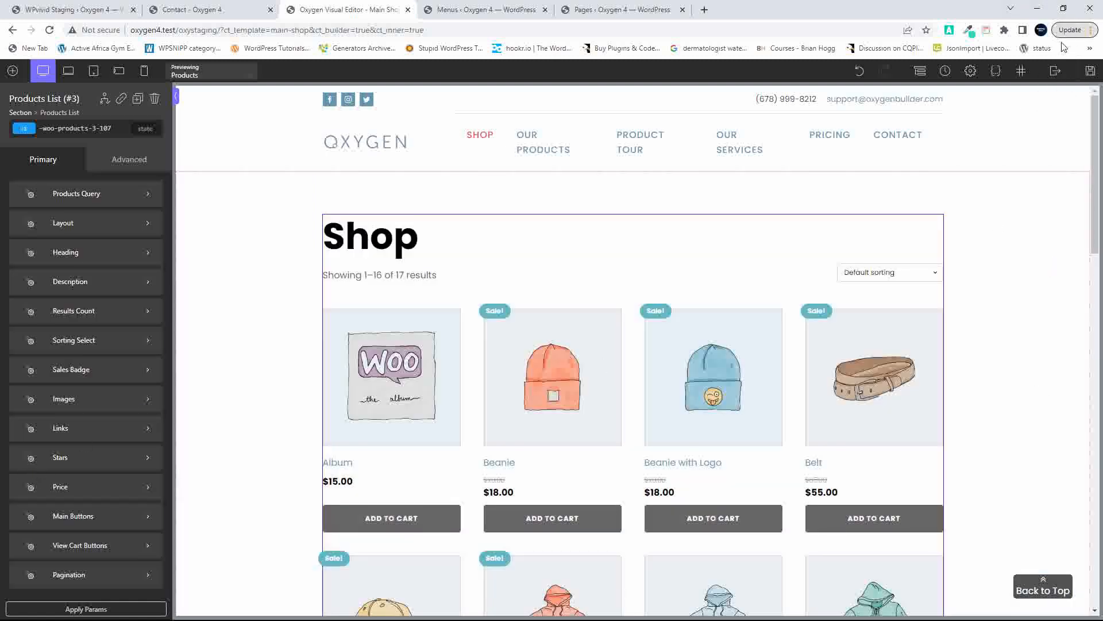
pyautogui.click(1090, 71)
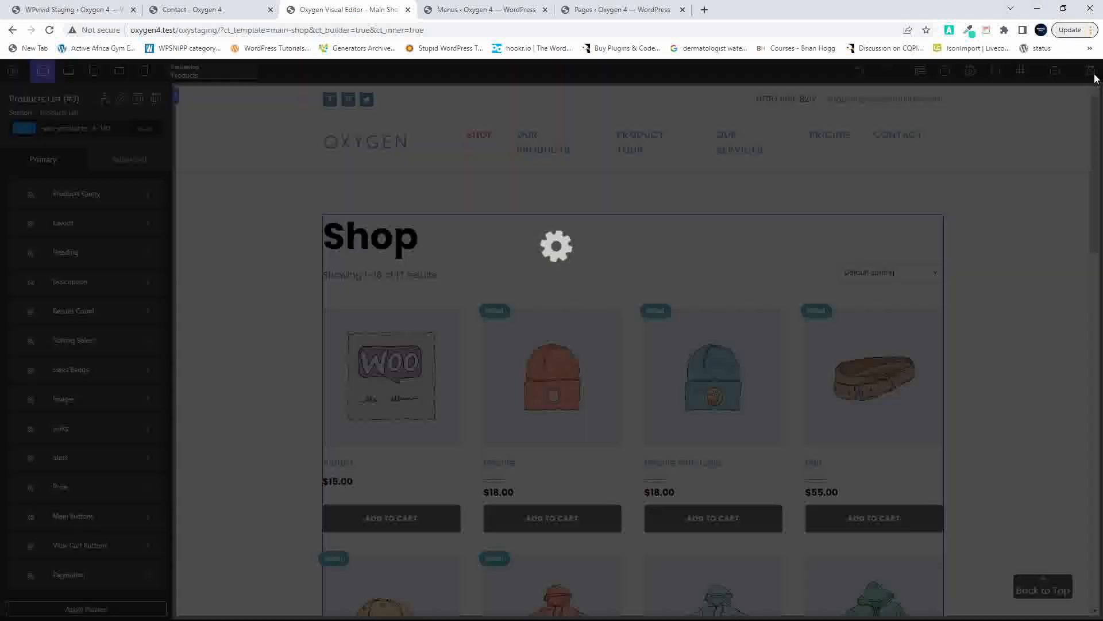
# Switch to the Pages browser tab, visit the staging site's front end and open its Shop page.
pyautogui.click(491, 10)
pyautogui.click(562, 11)
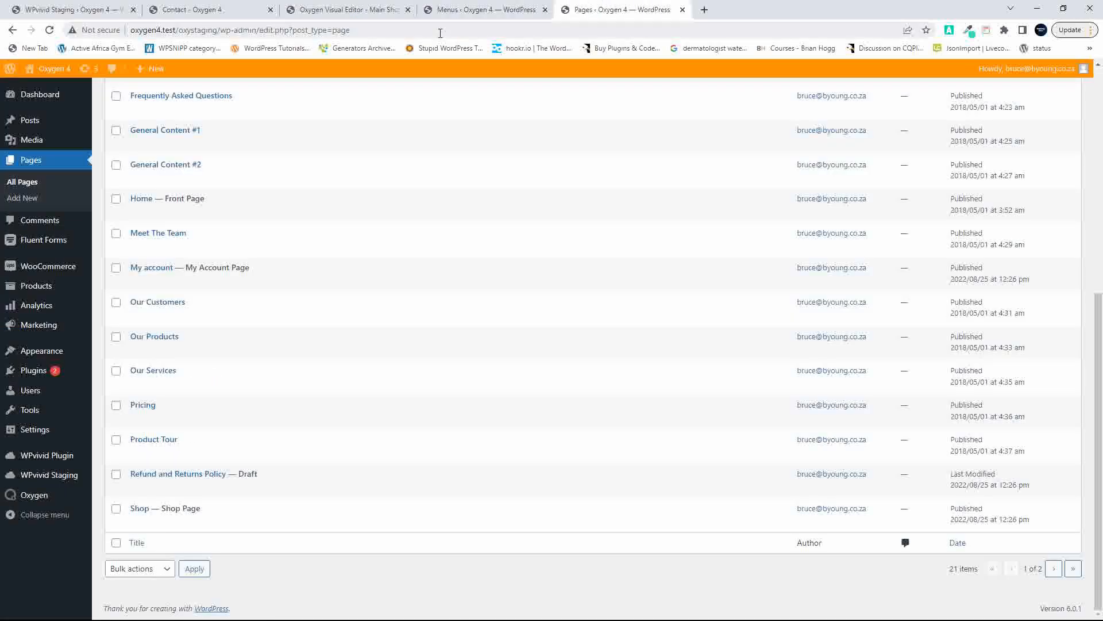
pyautogui.click(391, 11)
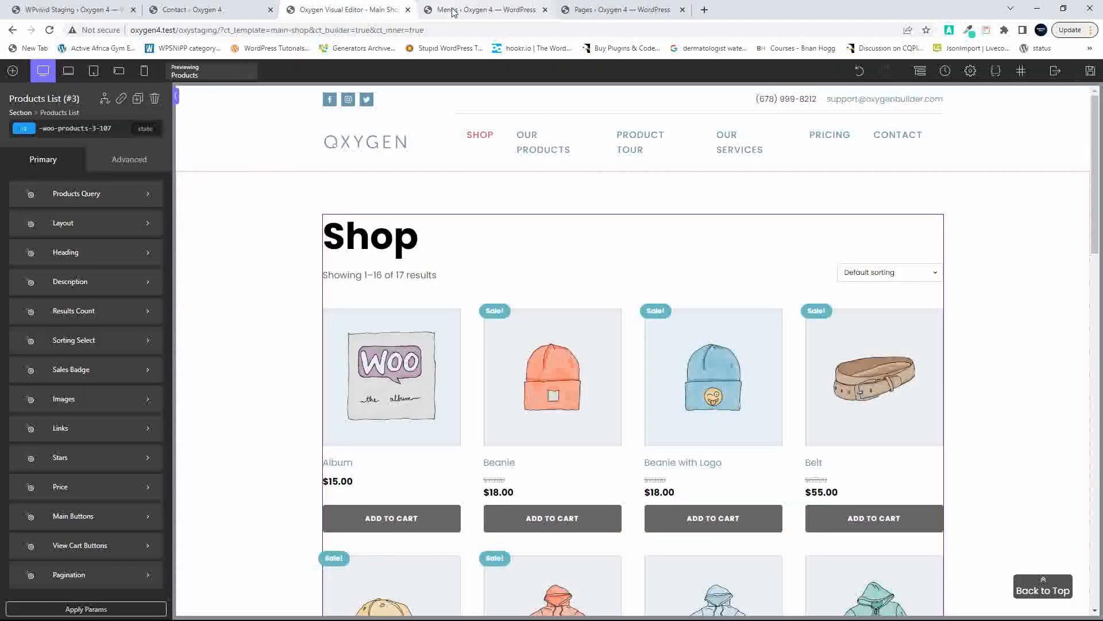
pyautogui.click(620, 13)
pyautogui.click(53, 70)
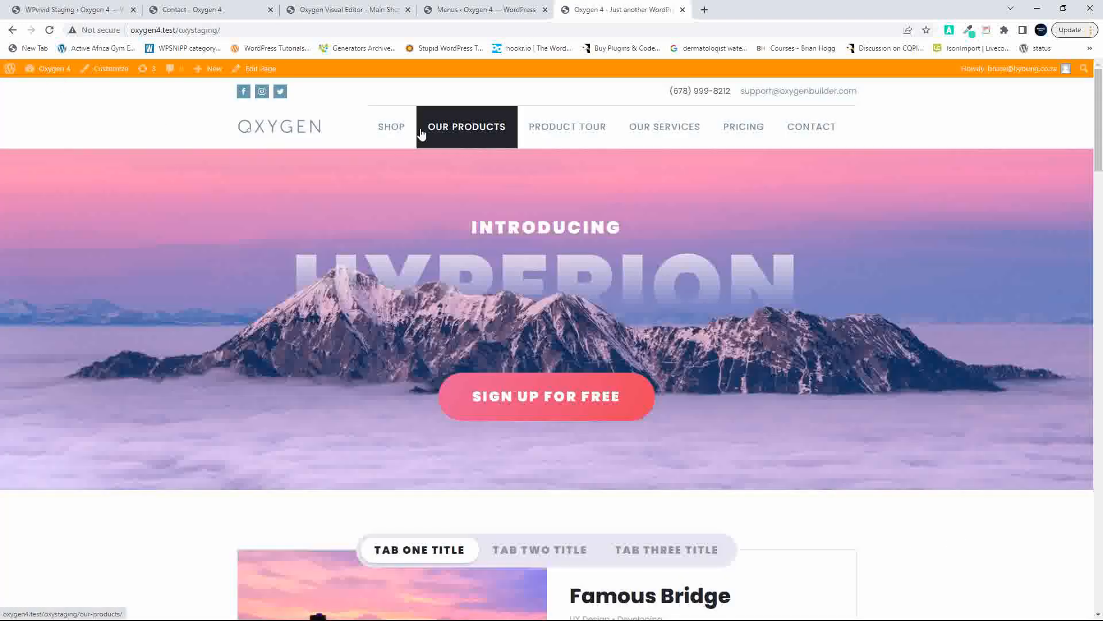
pyautogui.click(391, 125)
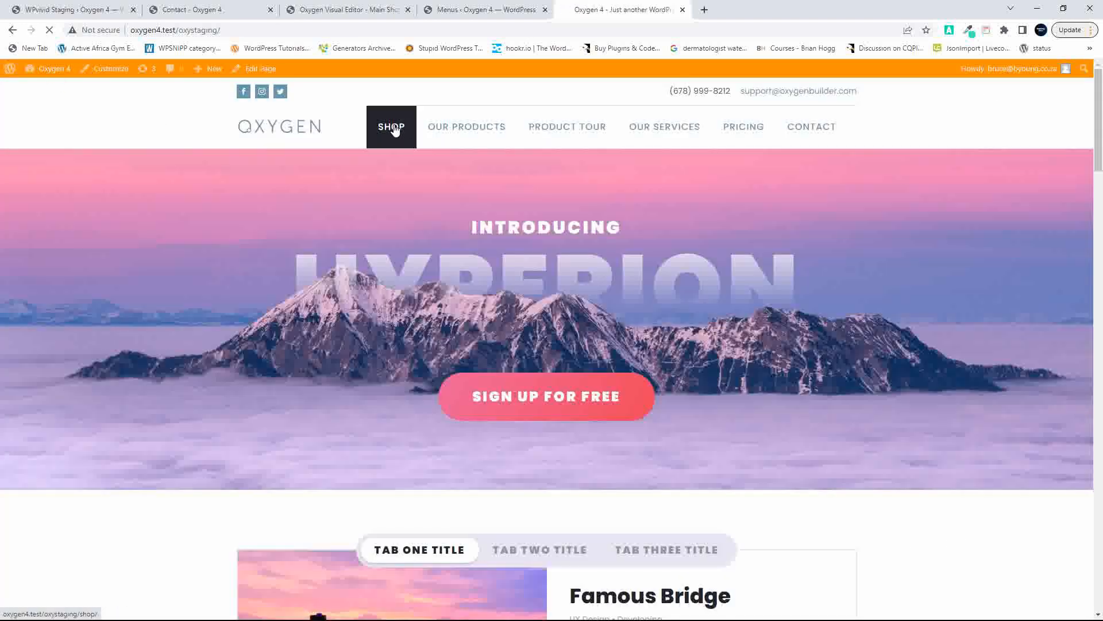
# Set the Main Shop template's priority to 1 and update the template.
pyautogui.click(344, 10)
pyautogui.doubleClick(114, 462)
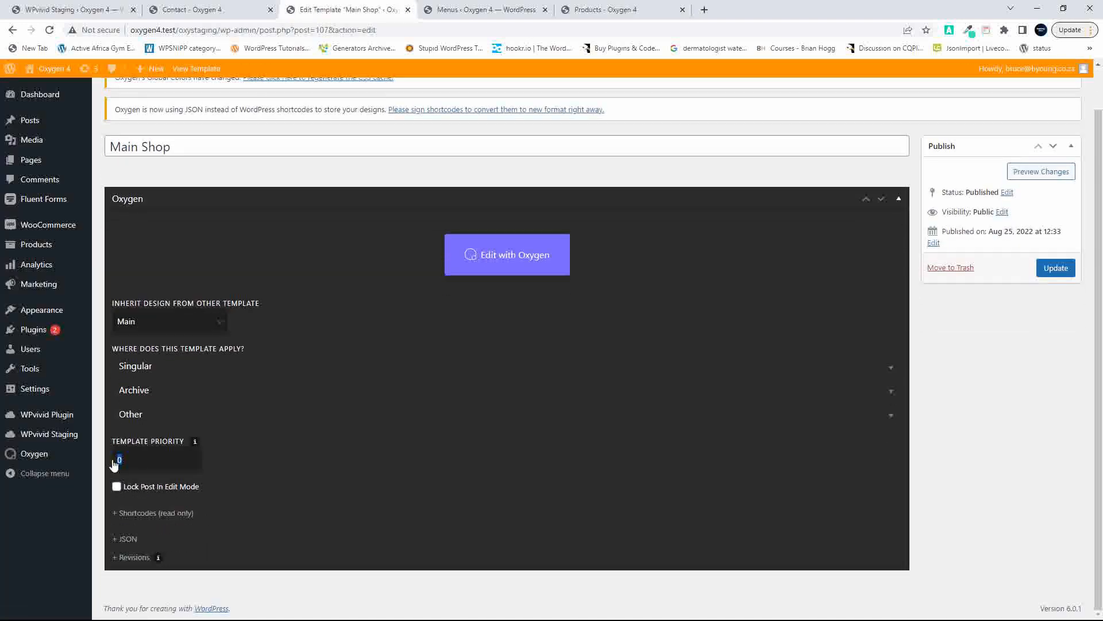
pyautogui.write('1')
# Reload the staging site's Shop page, look through its product grid and check the Beanie product page.
pyautogui.click(603, 10)
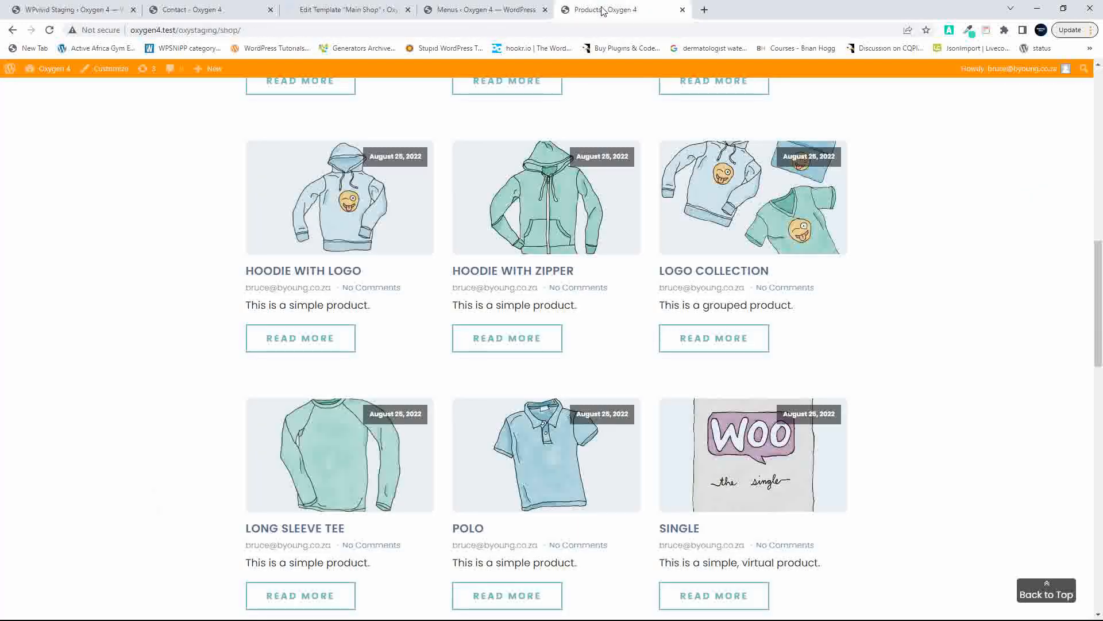
pyautogui.click(49, 30)
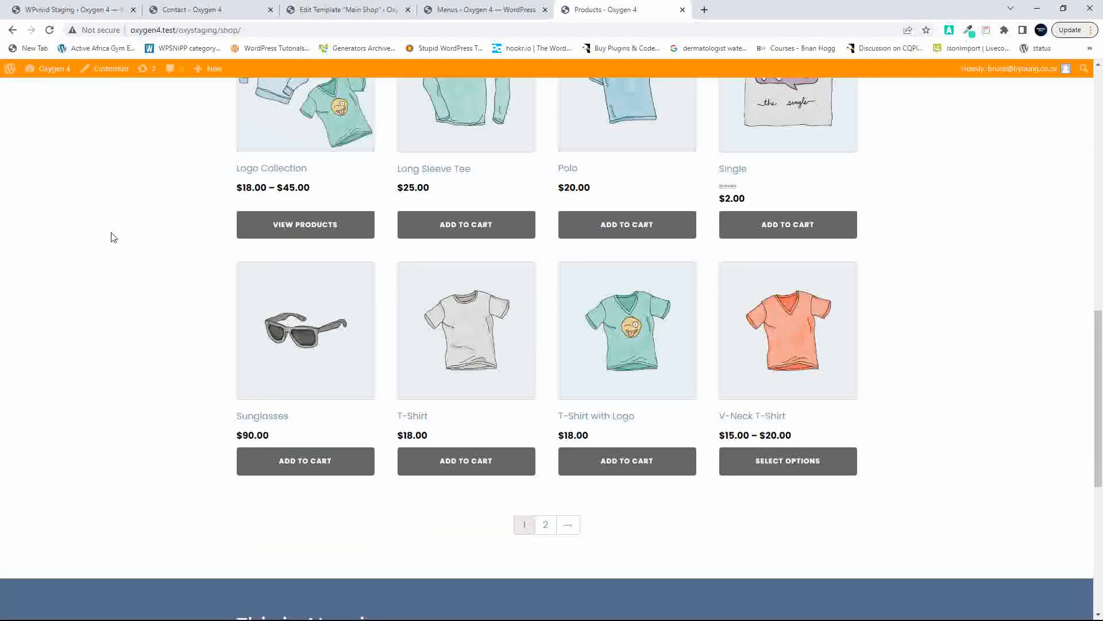
pyautogui.scroll(2, 120, 243)
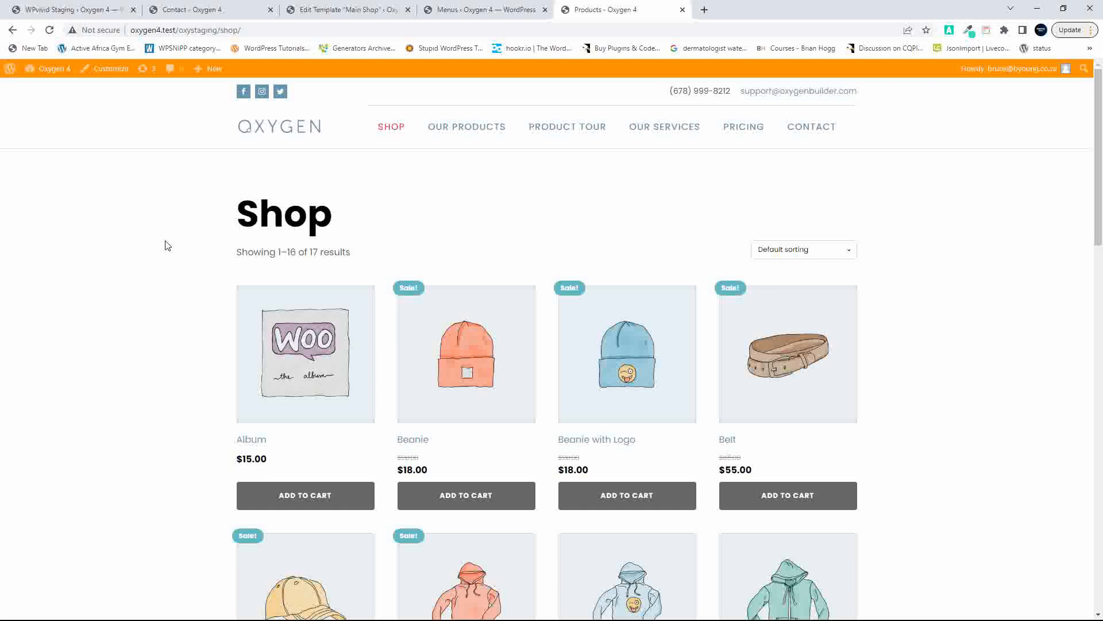
pyautogui.scroll(-20, 481, 402)
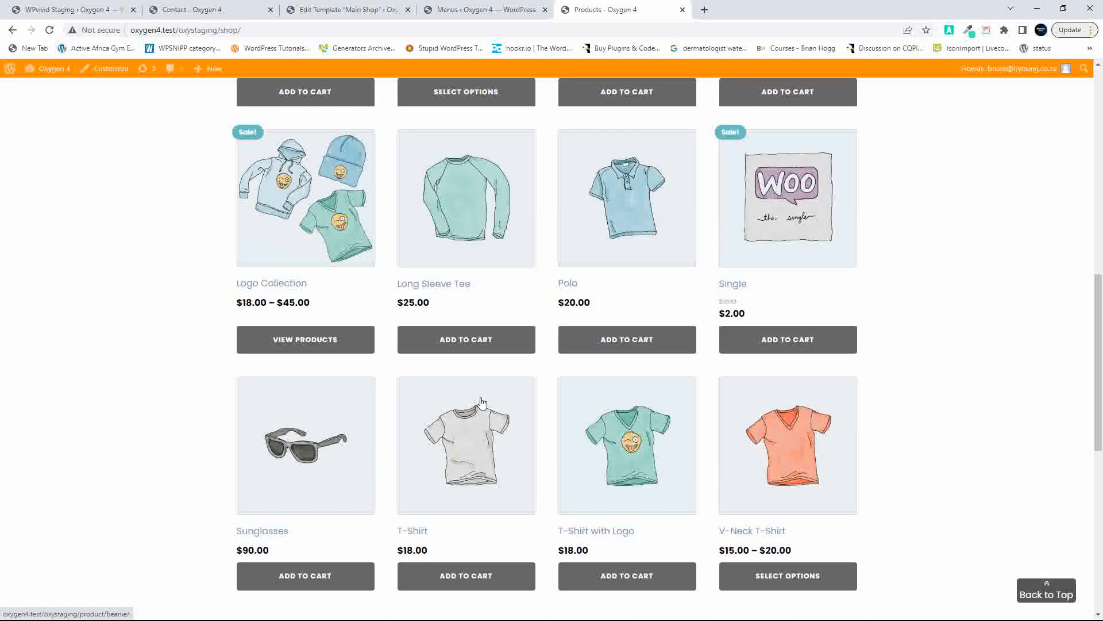
pyautogui.scroll(8, 481, 403)
pyautogui.scroll(12, 481, 402)
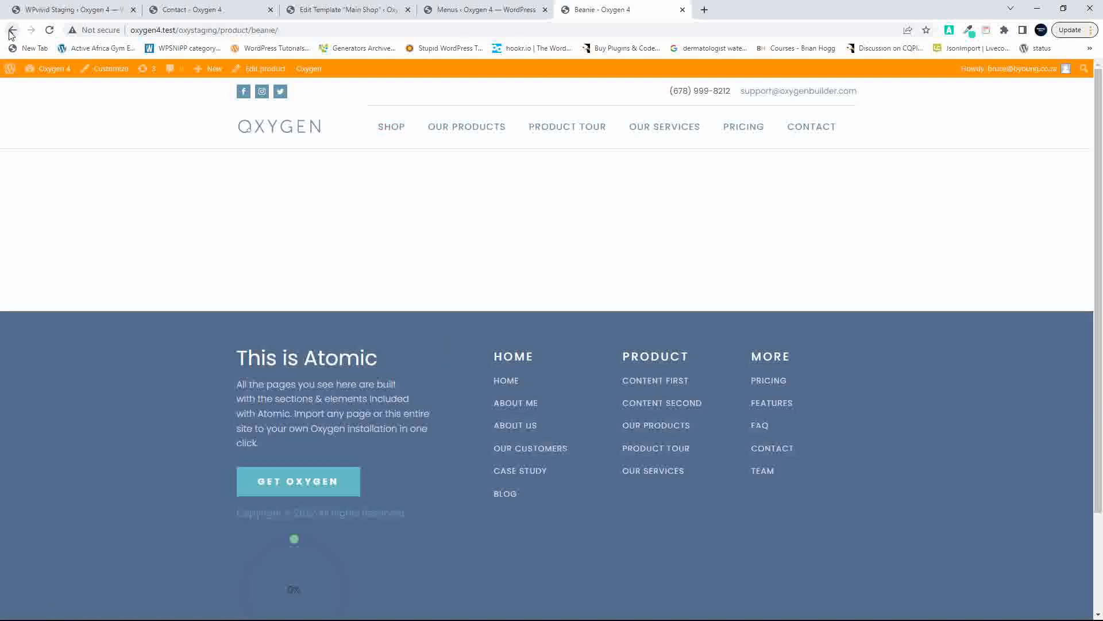
pyautogui.click(12, 32)
# Create a new Oxygen template titled Single Product that inherits its design from the Main template.
pyautogui.click(489, 12)
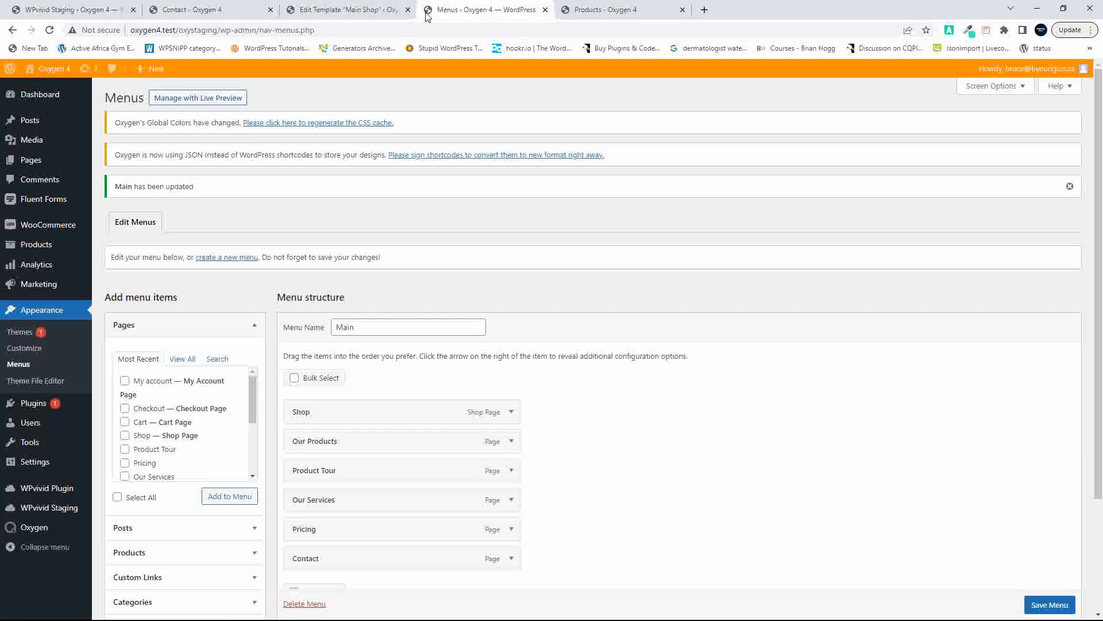
pyautogui.click(350, 11)
pyautogui.moveTo(26, 454)
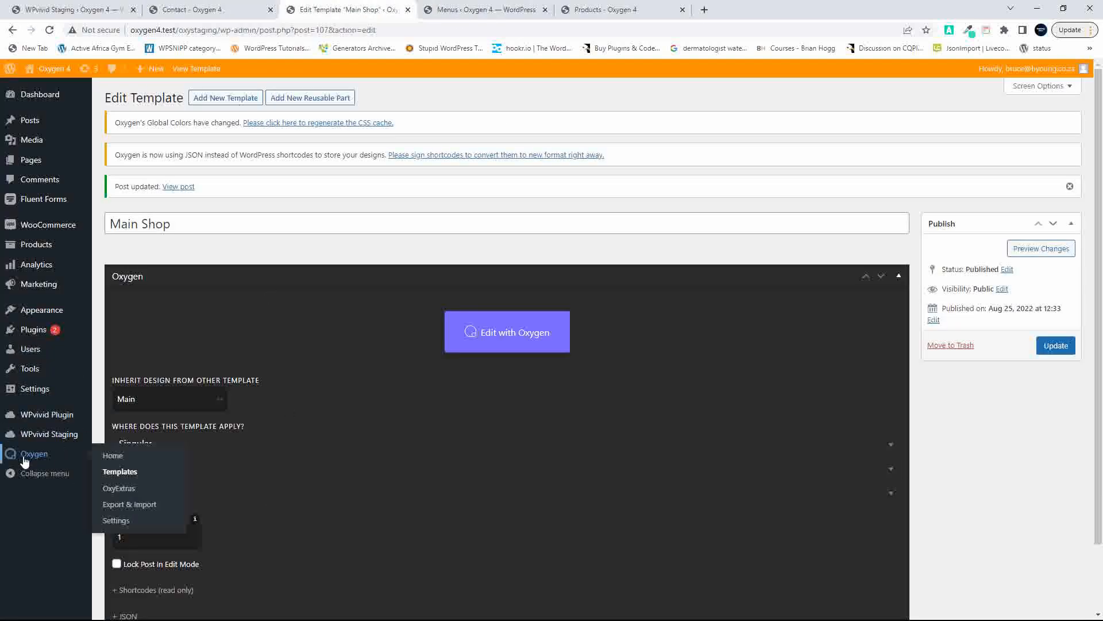
pyautogui.click(123, 473)
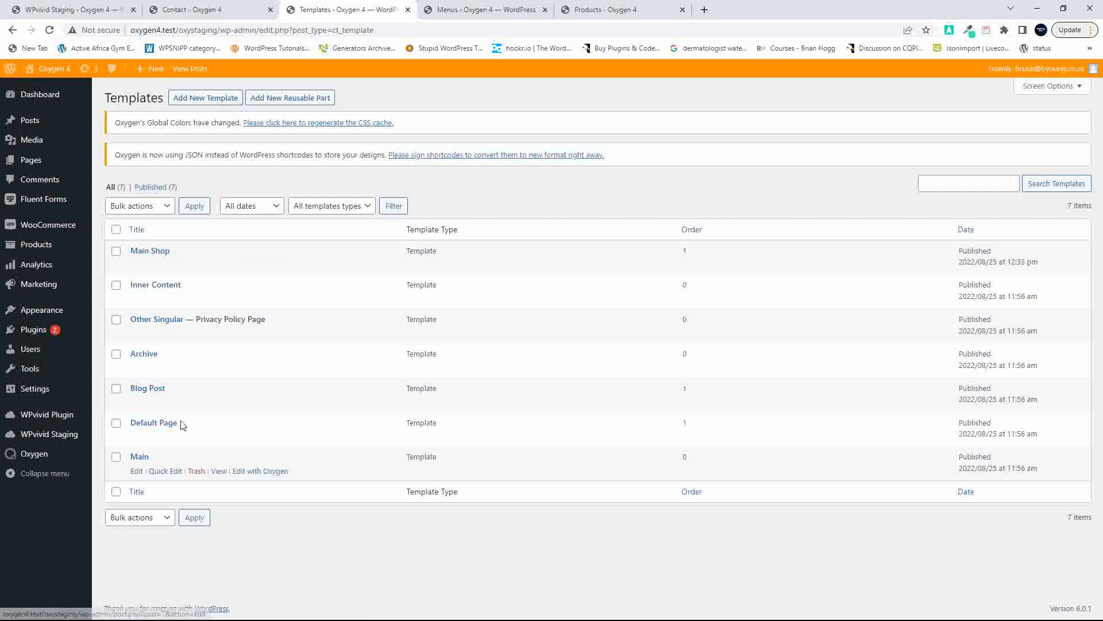
pyautogui.click(196, 102)
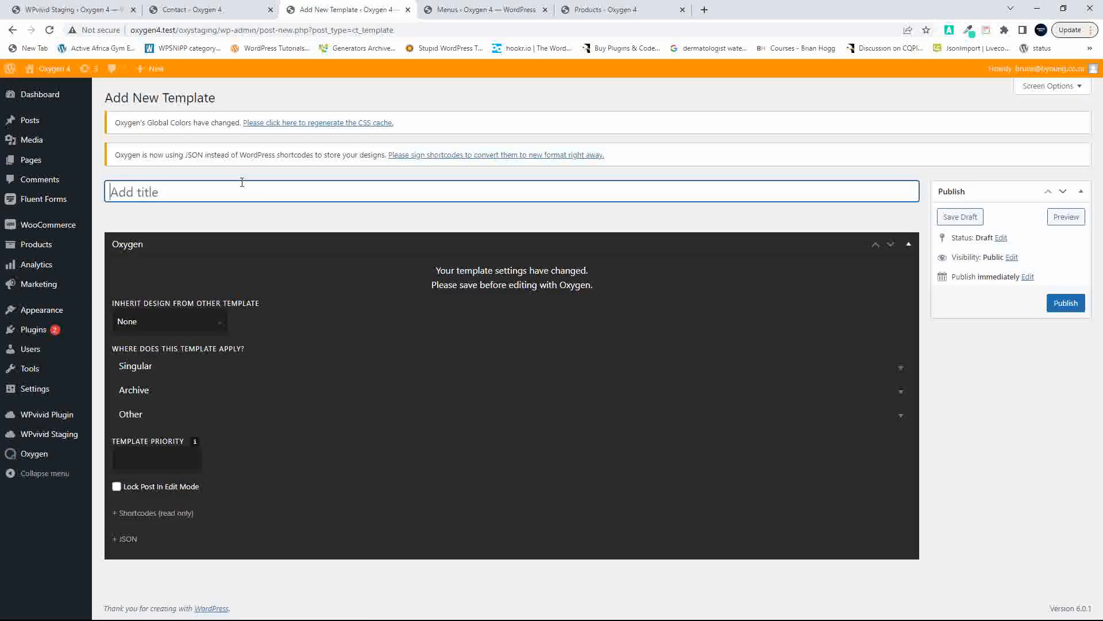
pyautogui.write('Single Product')
pyautogui.click(192, 332)
pyautogui.click(213, 327)
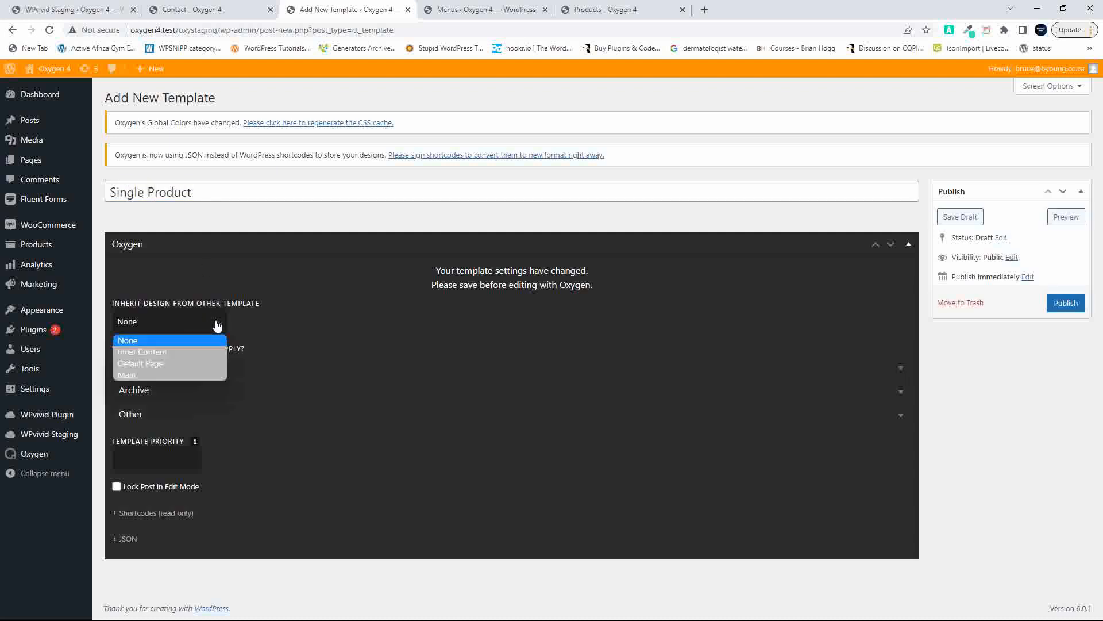
pyautogui.click(153, 374)
# Apply the Single Product template to the singular Products post type and publish it.
pyautogui.click(175, 377)
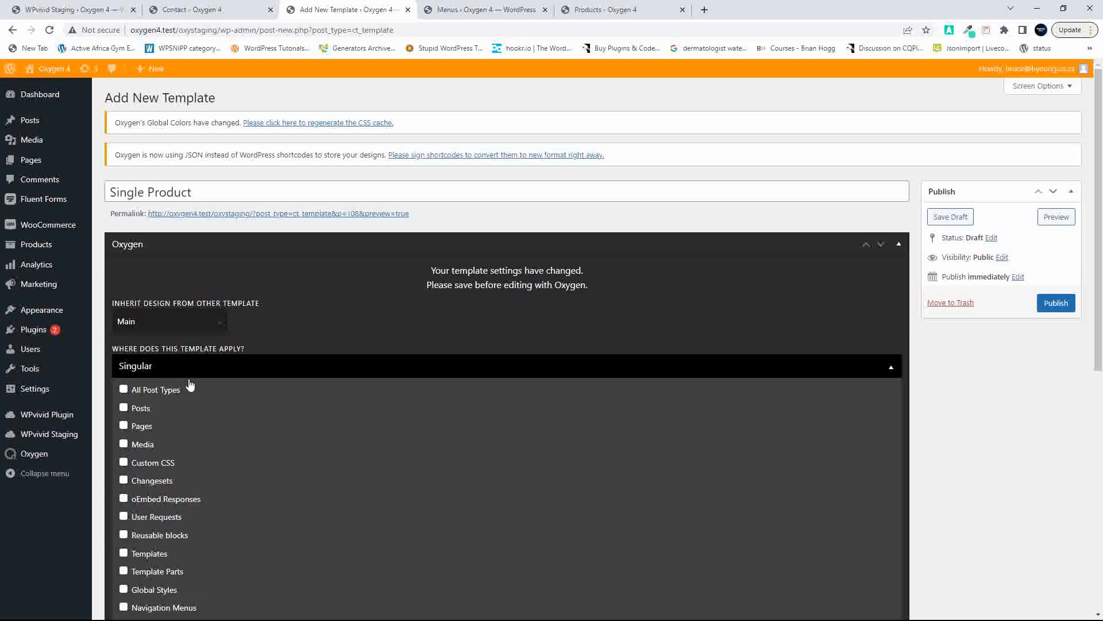
pyautogui.scroll(-2, 230, 439)
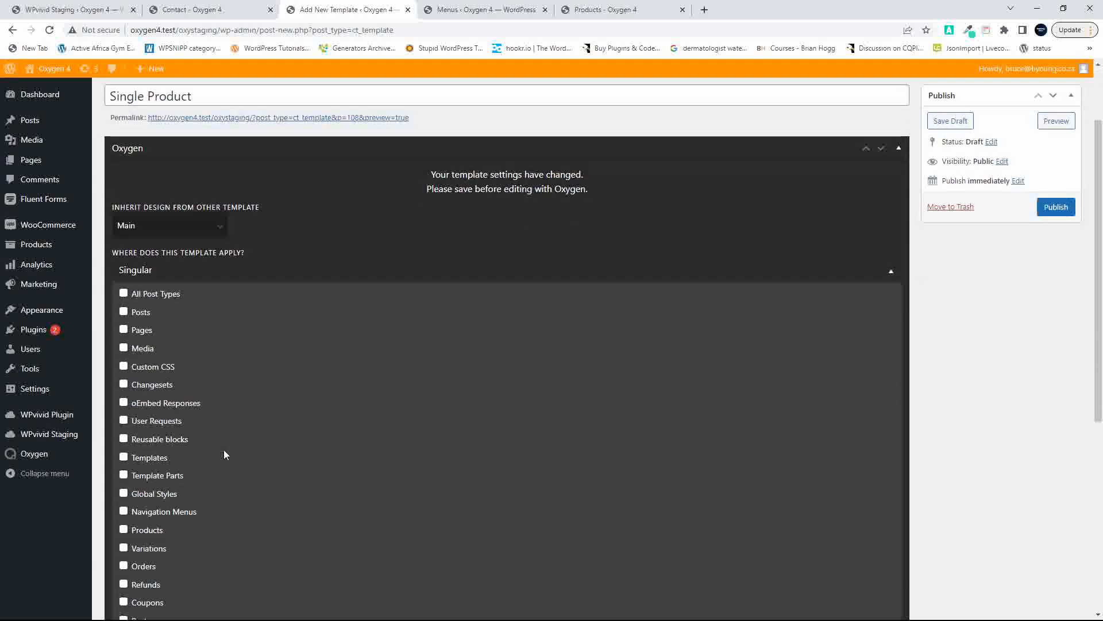
pyautogui.click(124, 529)
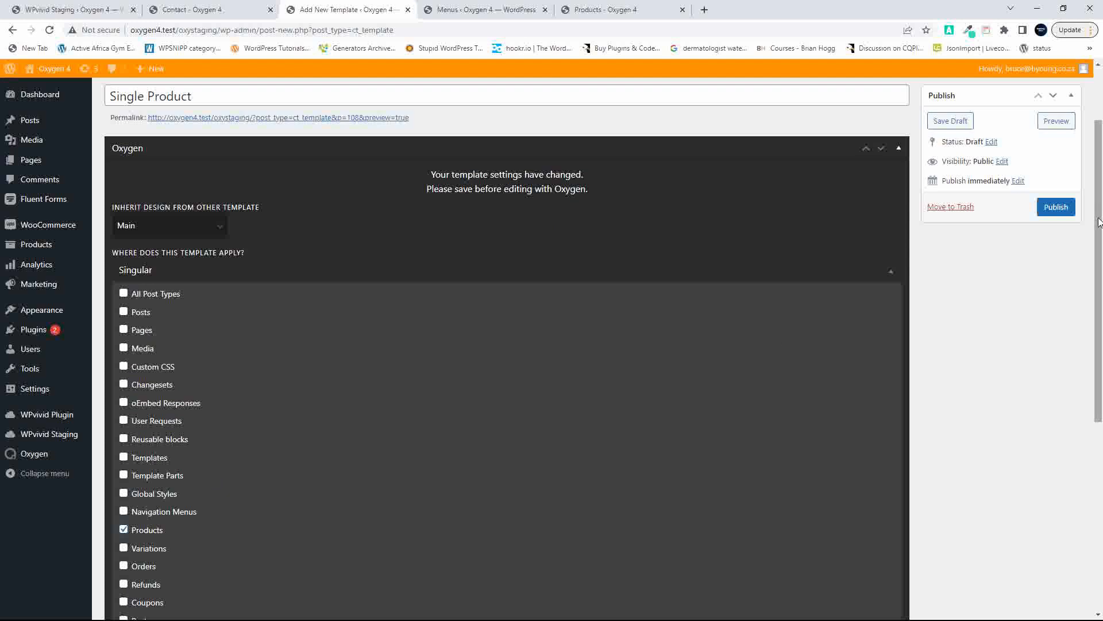
pyautogui.click(1057, 208)
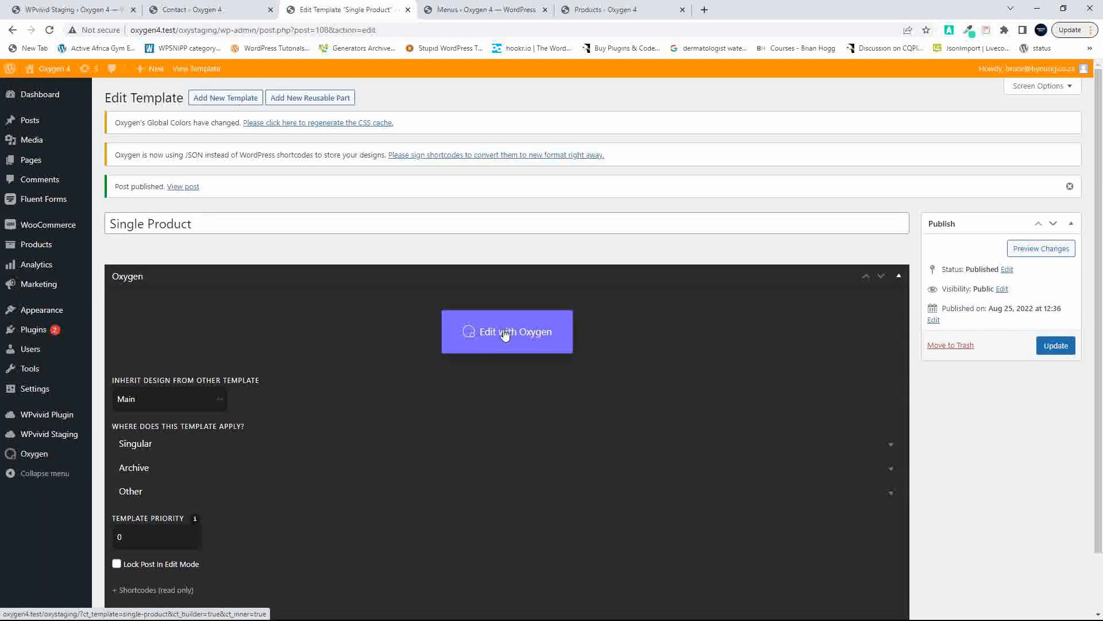
# Open the Single Product template in the Oxygen visual editor and add a Section to its empty content area.
pyautogui.click(504, 333)
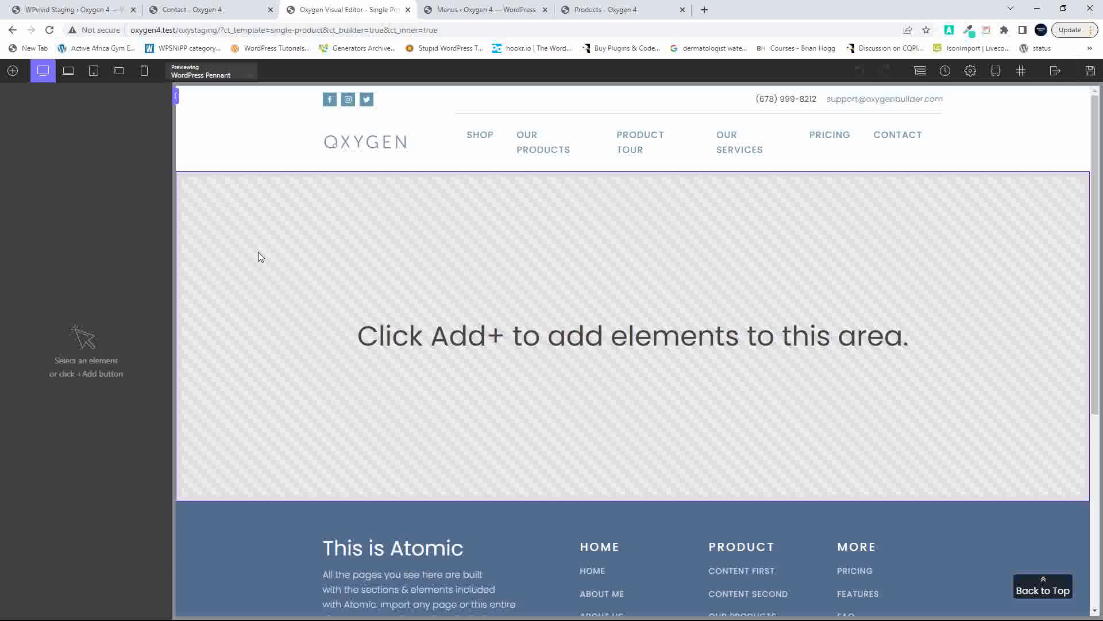
pyautogui.click(12, 71)
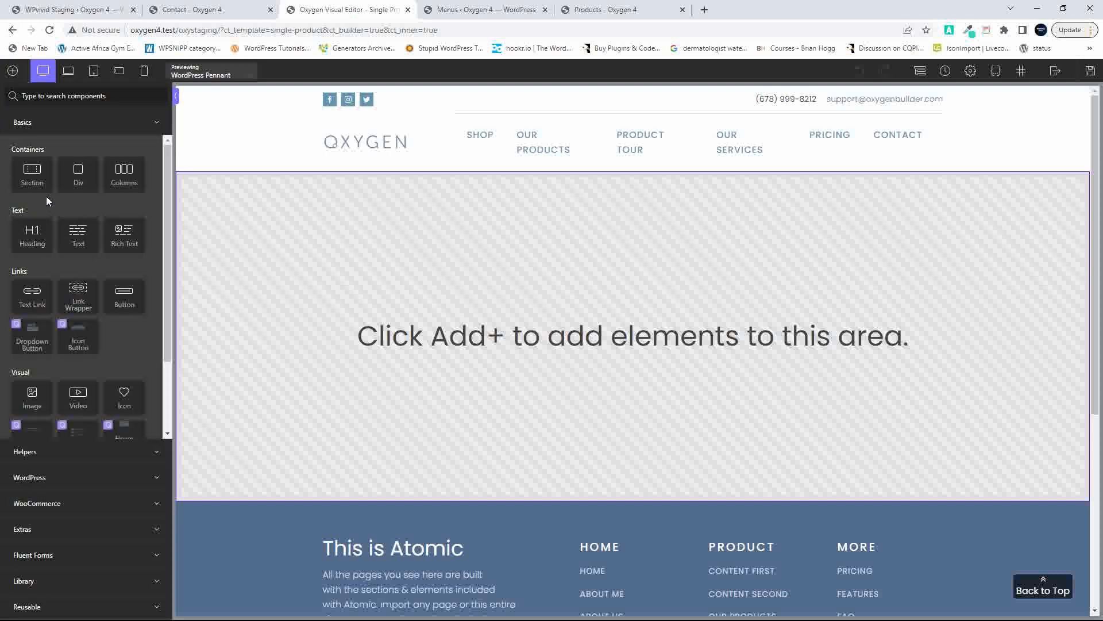
pyautogui.click(35, 185)
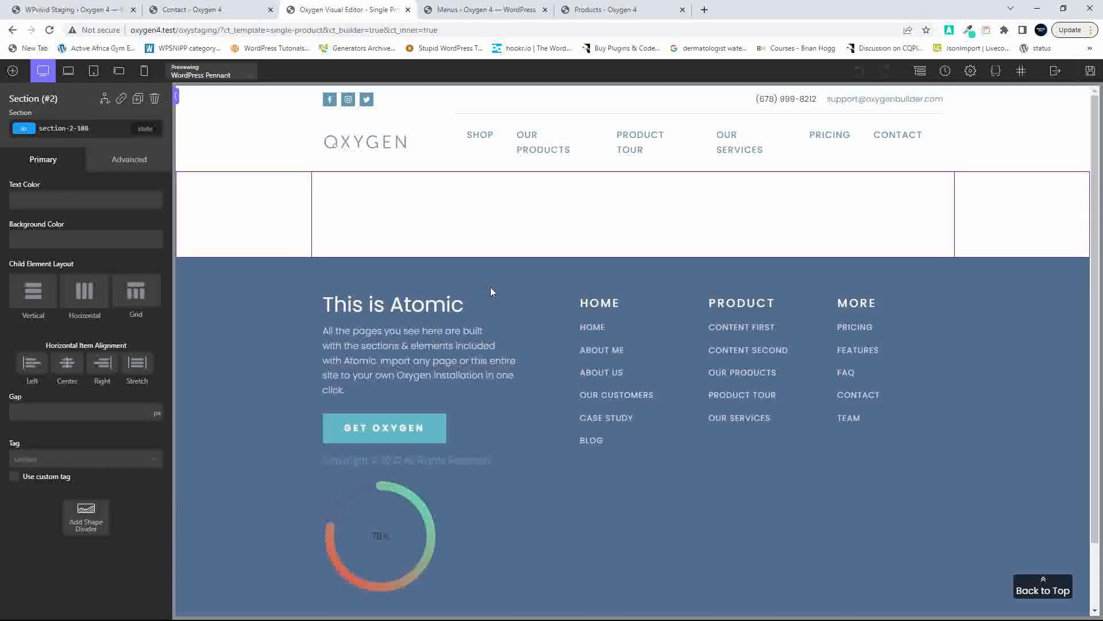
# Add WooCommerce's Product Builder element inside the new section and save the template.
pyautogui.click(12, 71)
pyautogui.click(35, 501)
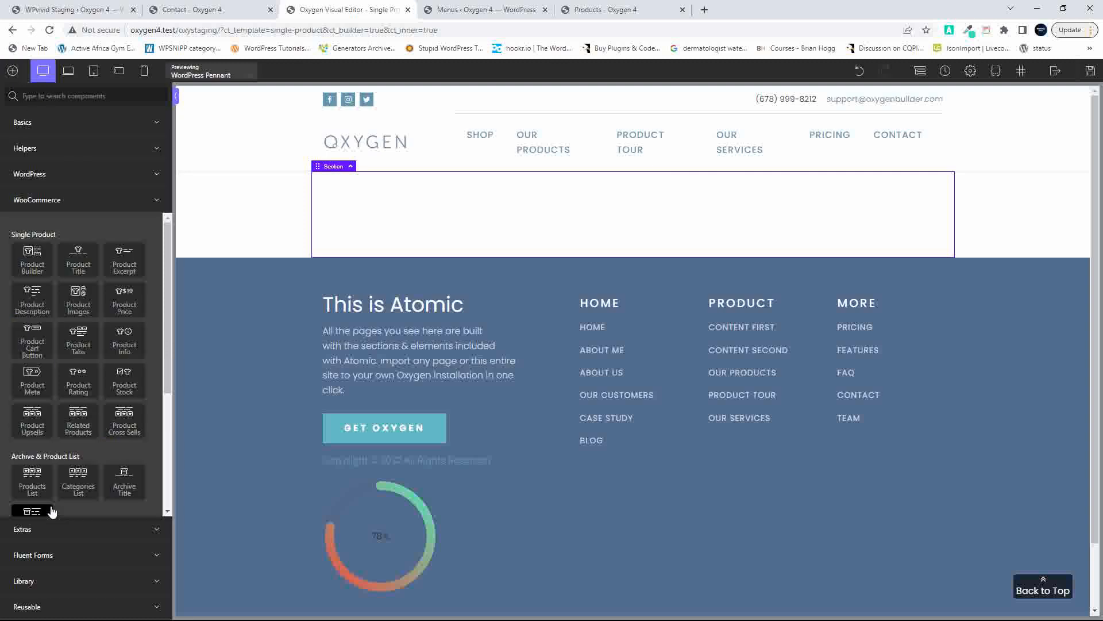
pyautogui.click(32, 261)
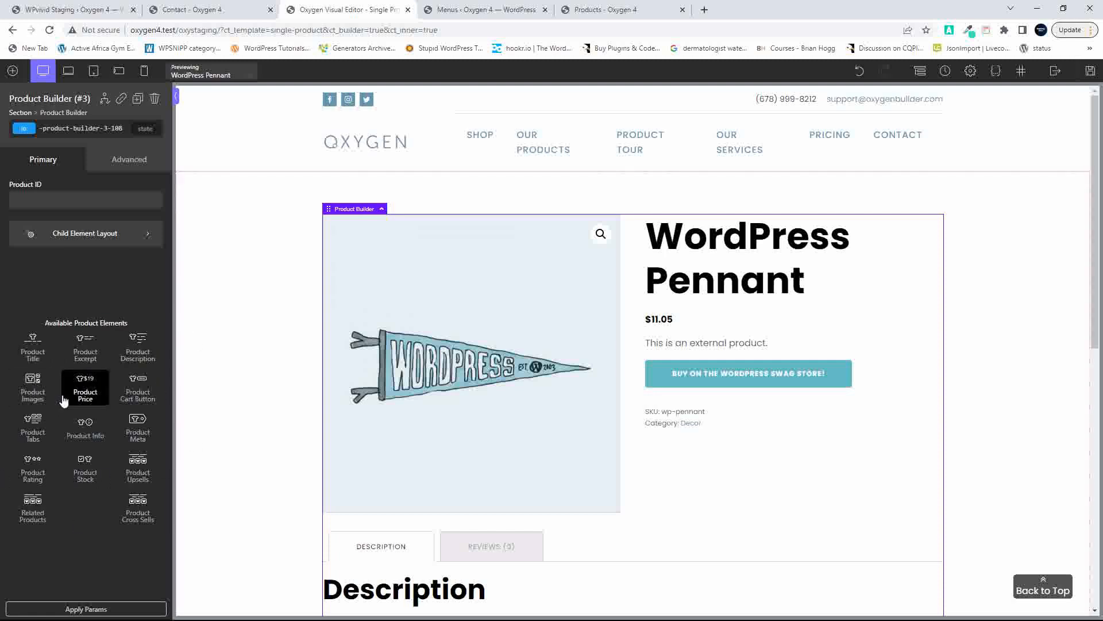
pyautogui.click(1090, 70)
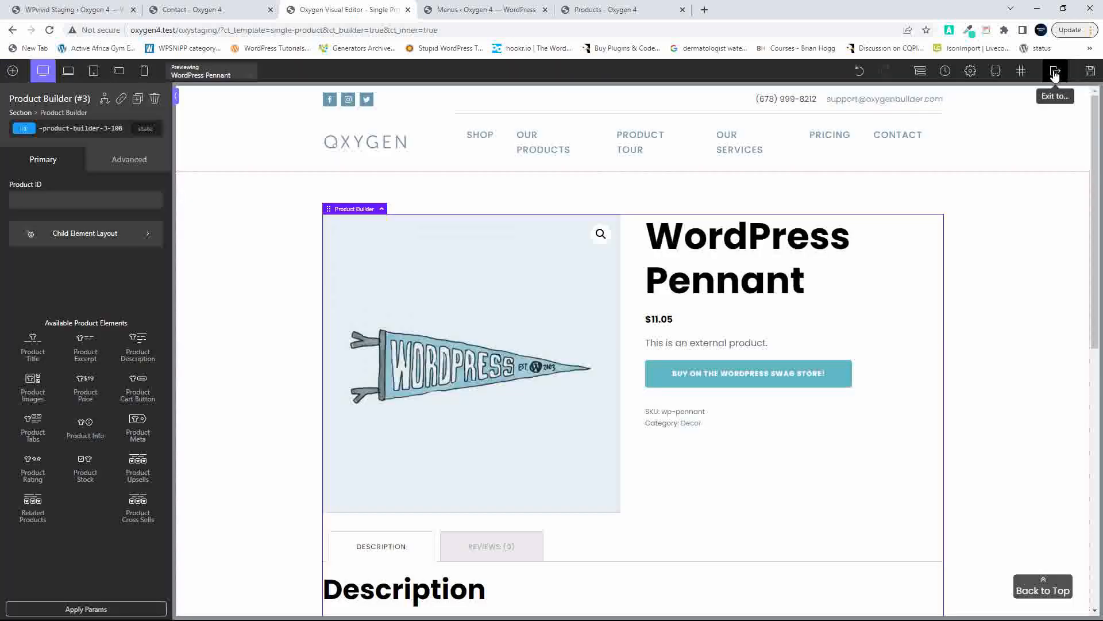
# Exit the editor to the front end and open the Beanie product page from the Shop page.
pyautogui.click(1055, 72)
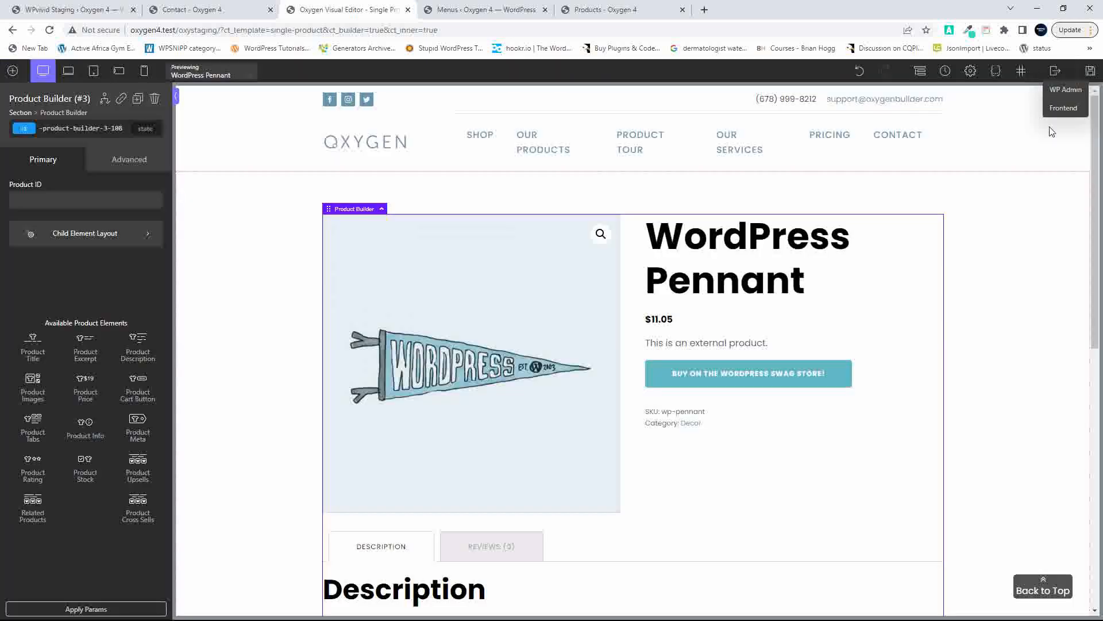
pyautogui.click(1062, 109)
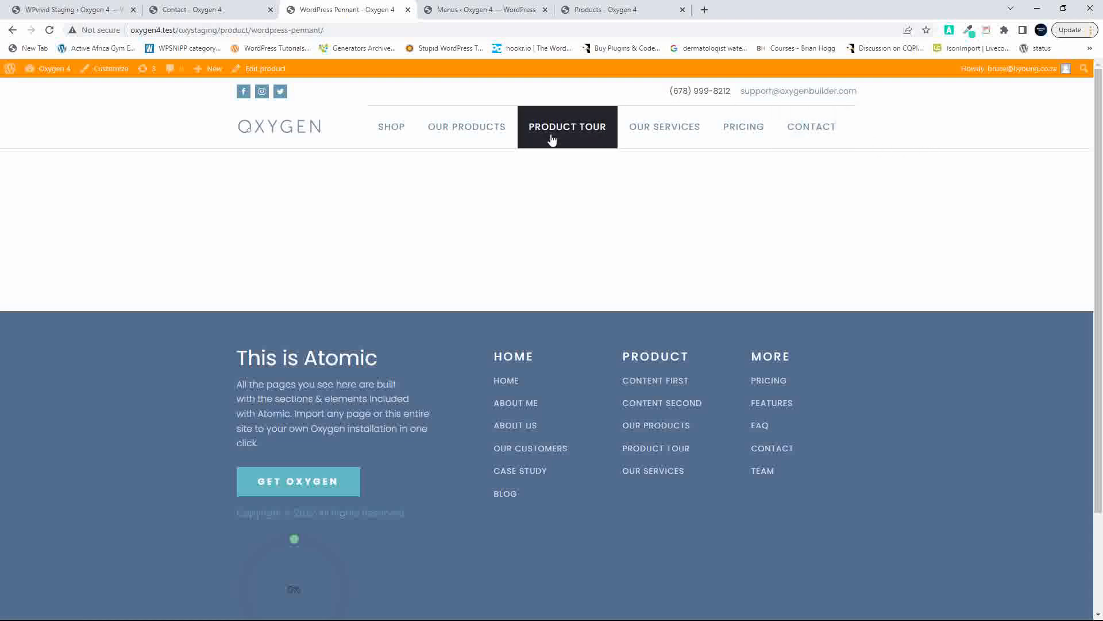
pyautogui.click(396, 128)
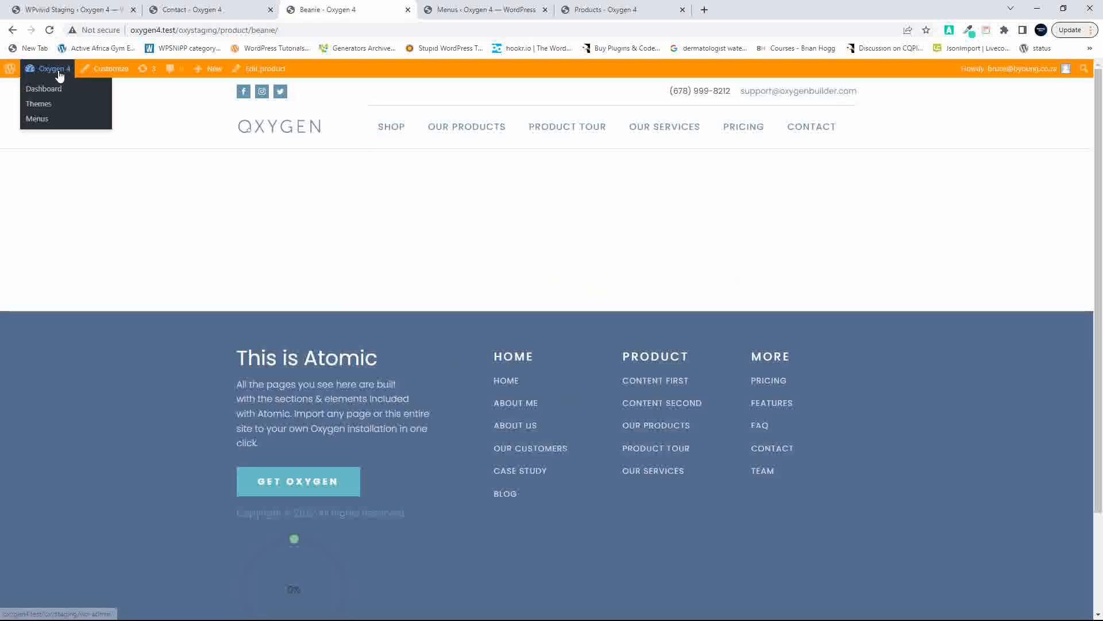
# Reopen the Single Product template's settings from the dashboard, set its priority to 1 and update it.
pyautogui.click(60, 72)
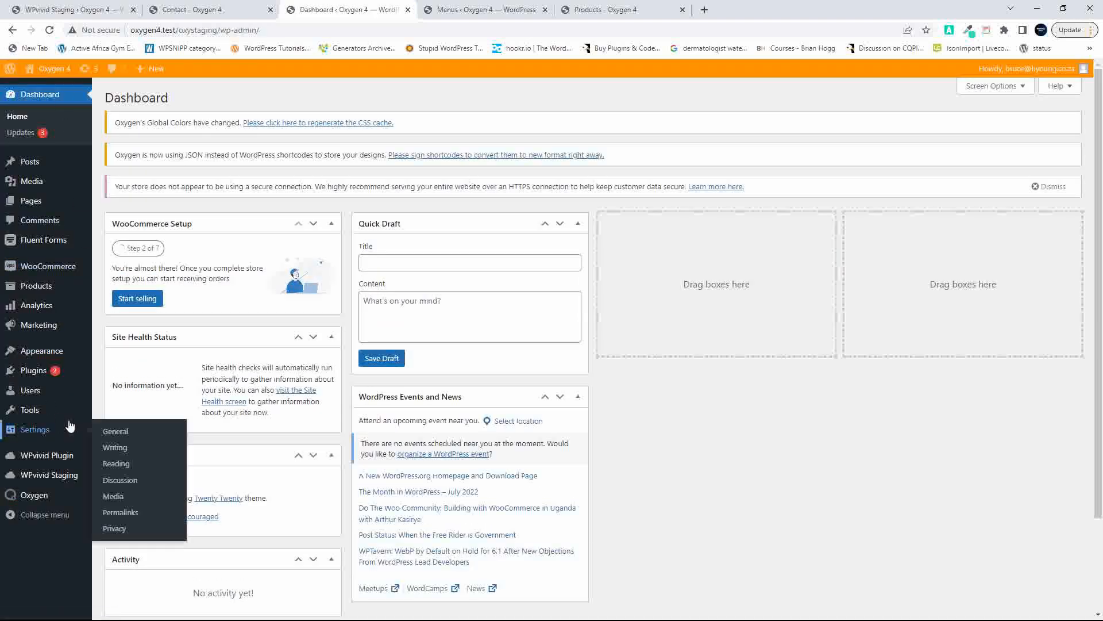
pyautogui.moveTo(45, 443)
pyautogui.moveTo(37, 499)
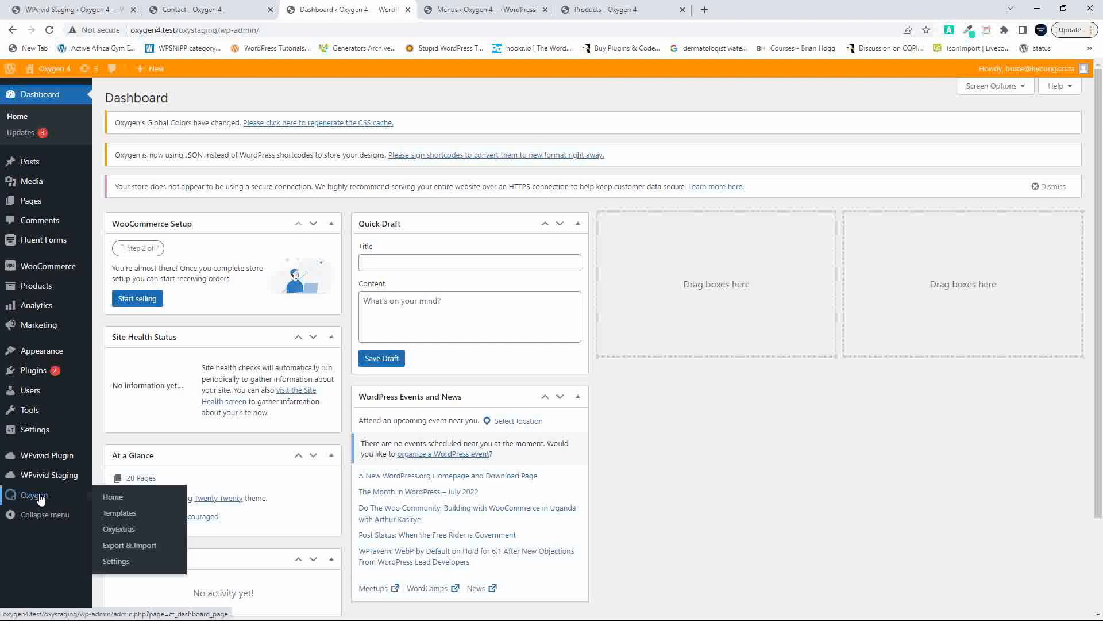
pyautogui.click(115, 514)
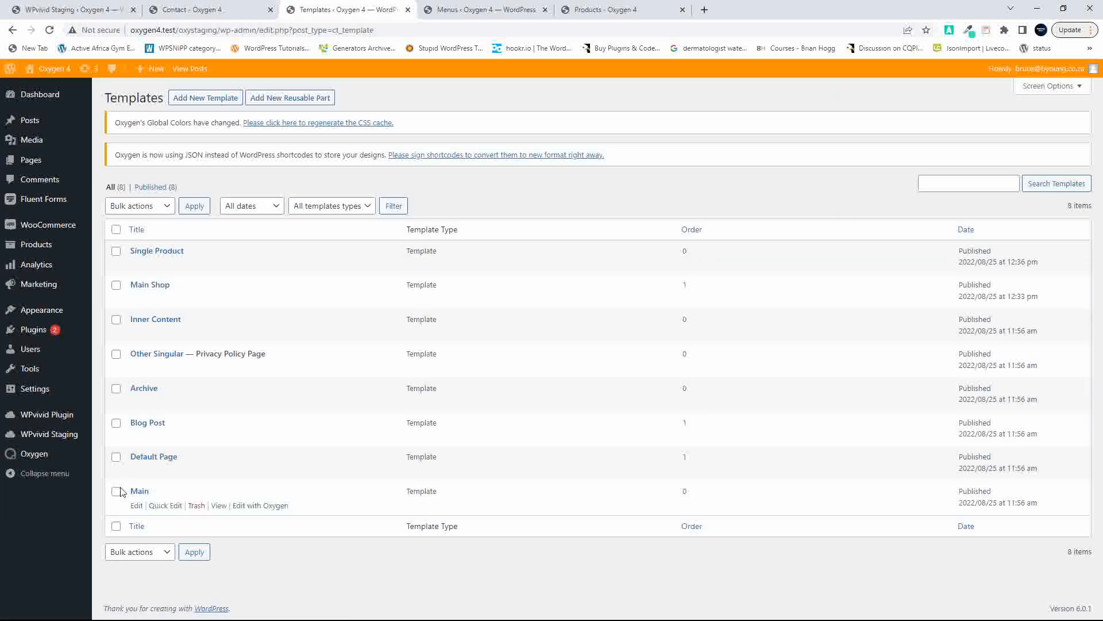
pyautogui.click(151, 253)
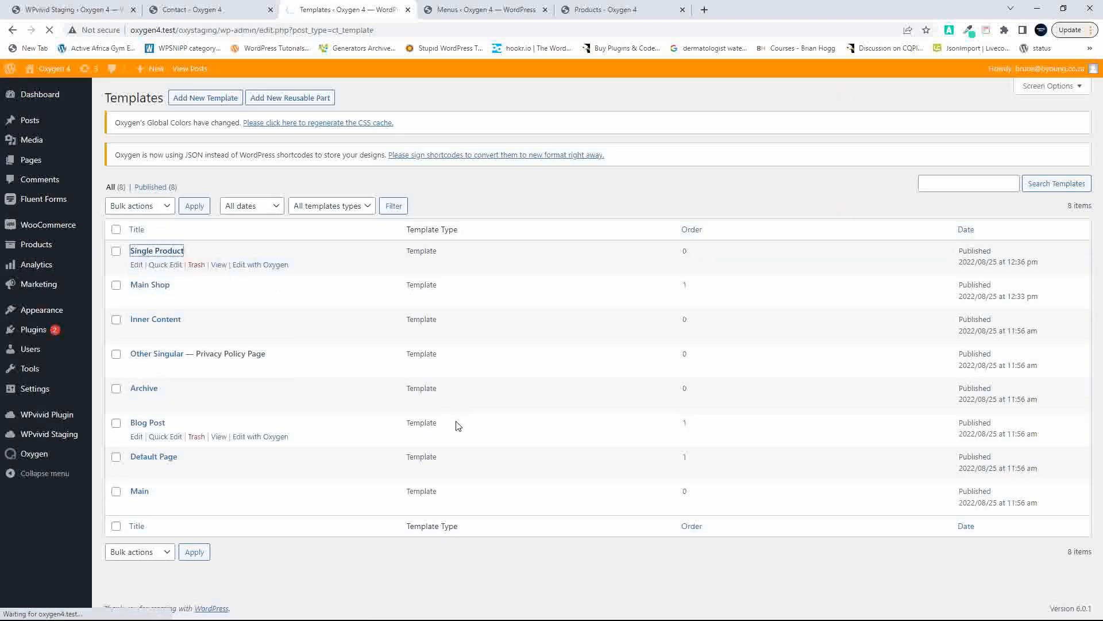
pyautogui.scroll(-1, 345, 495)
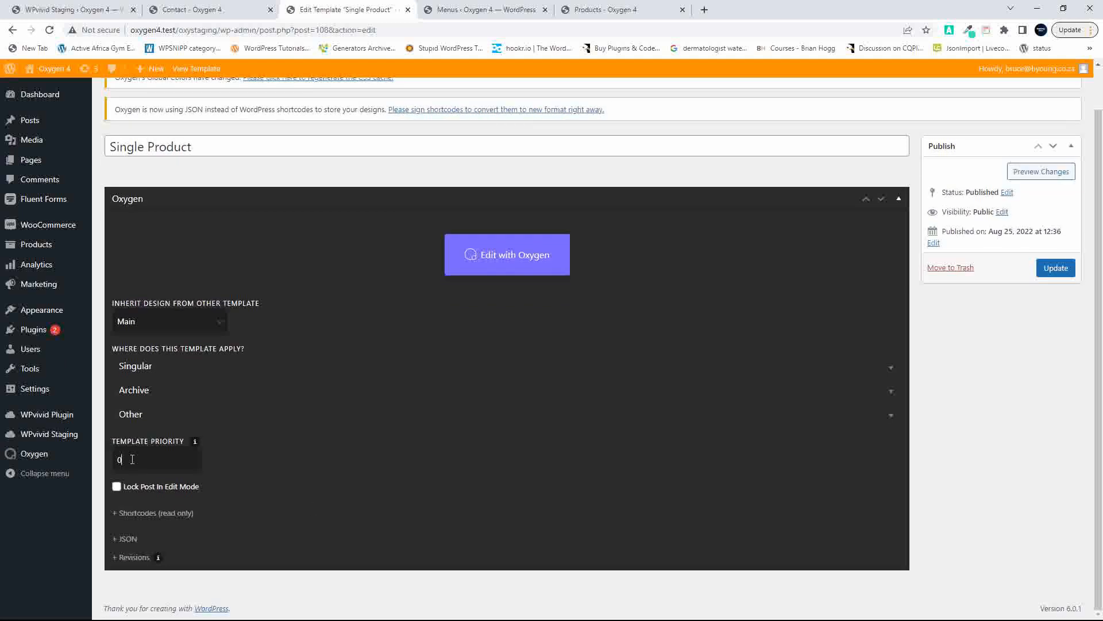
pyautogui.write('1')
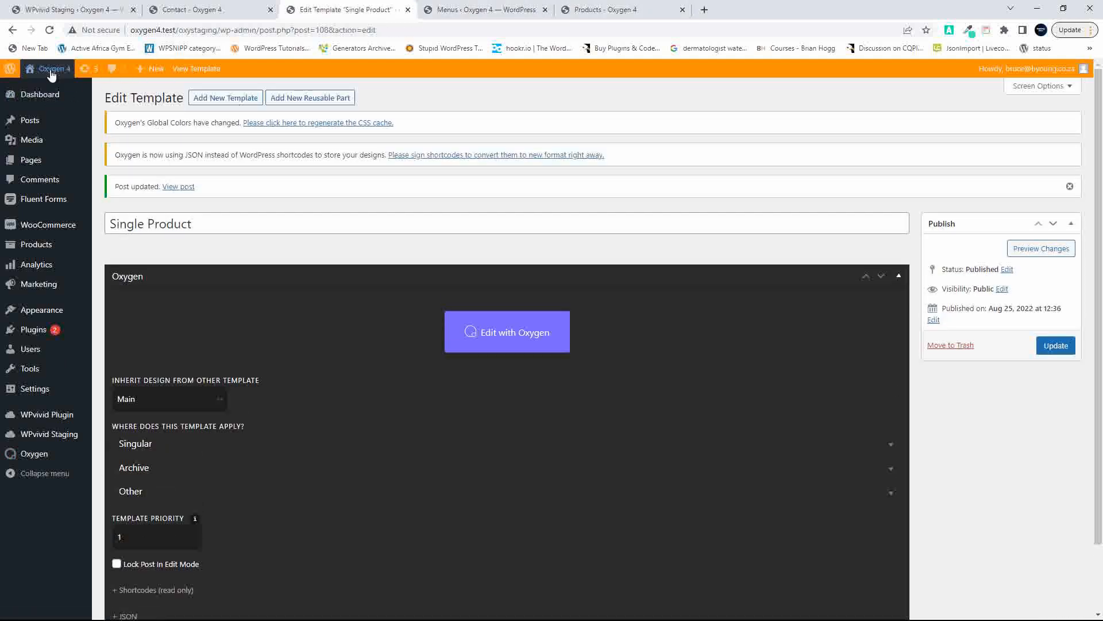
# Visit the front end's Shop page, examine the Beanie product page down to its footer, and return to the Shop page.
pyautogui.click(52, 74)
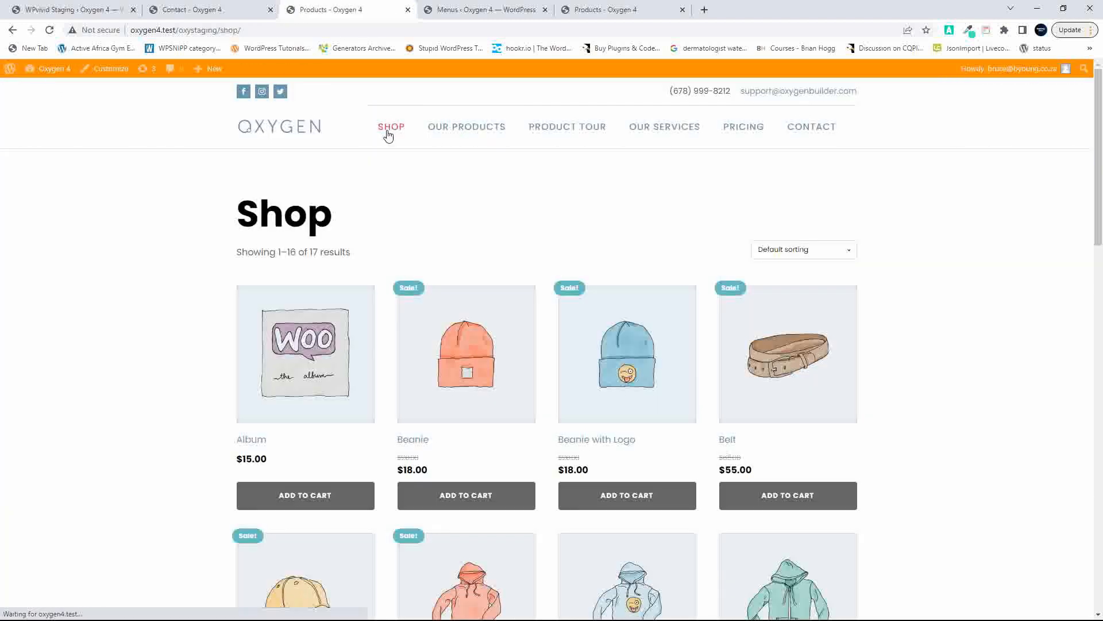
pyautogui.click(457, 343)
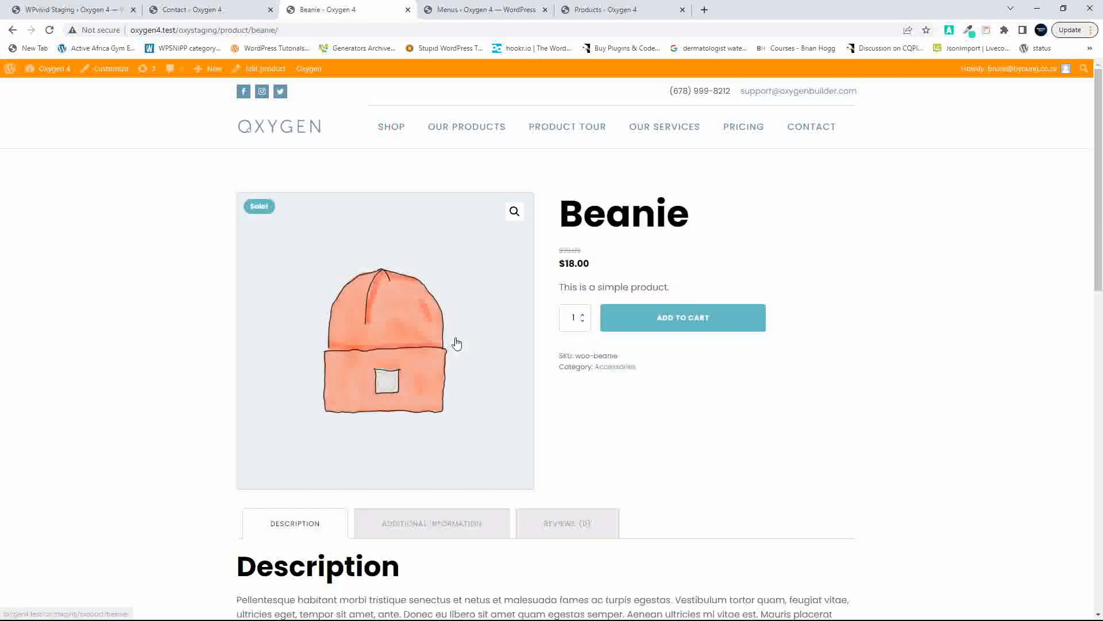
pyautogui.scroll(-7, 835, 405)
pyautogui.scroll(-7, 833, 402)
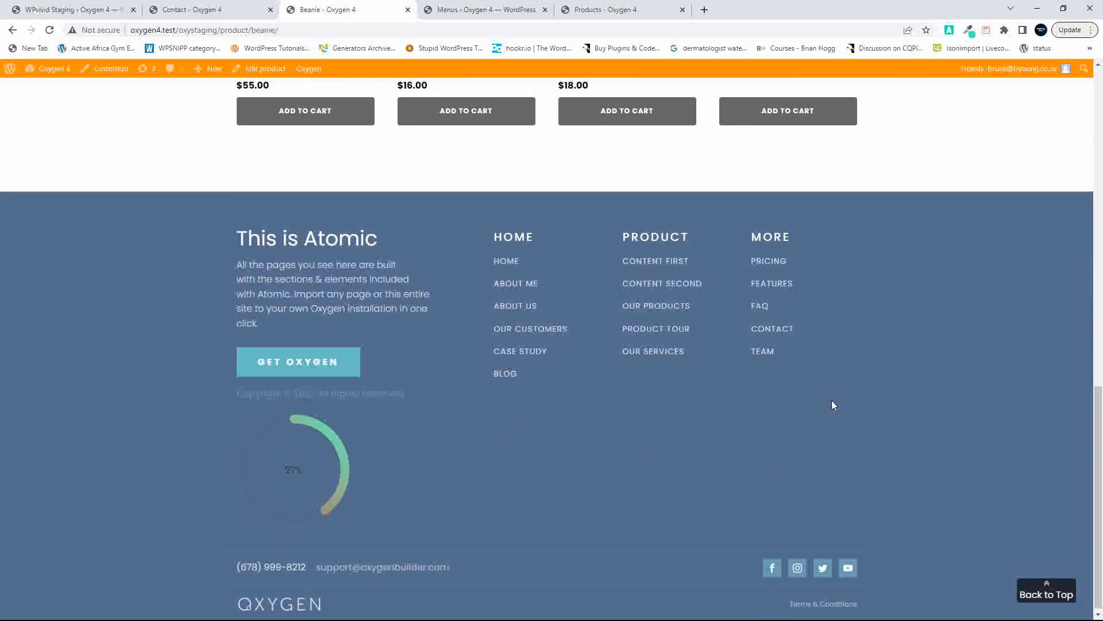
pyautogui.scroll(14, 867, 401)
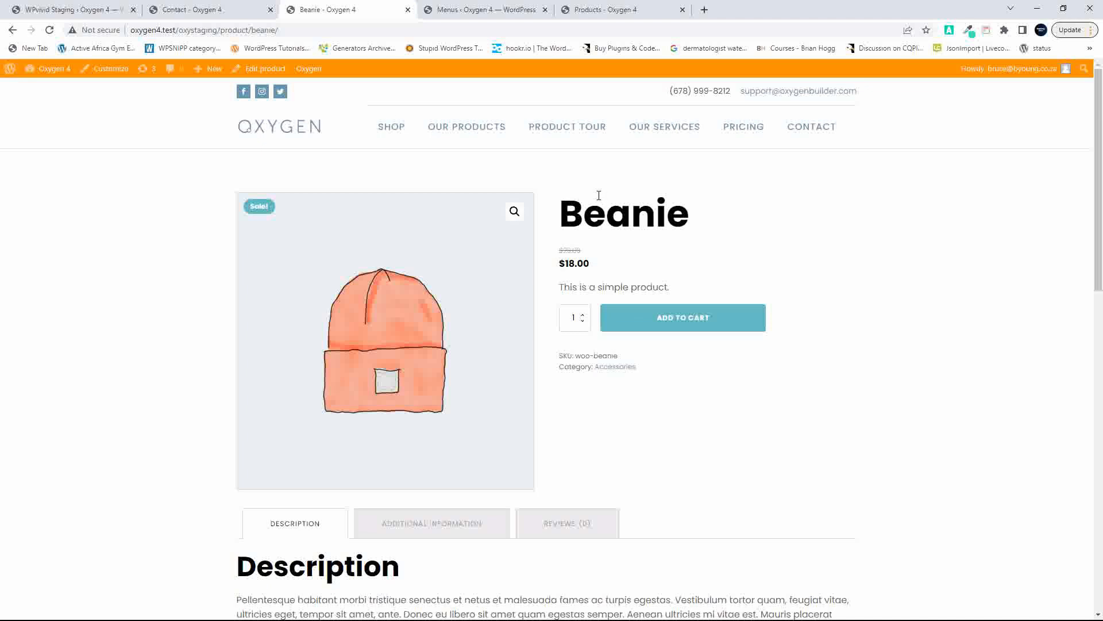
pyautogui.click(394, 130)
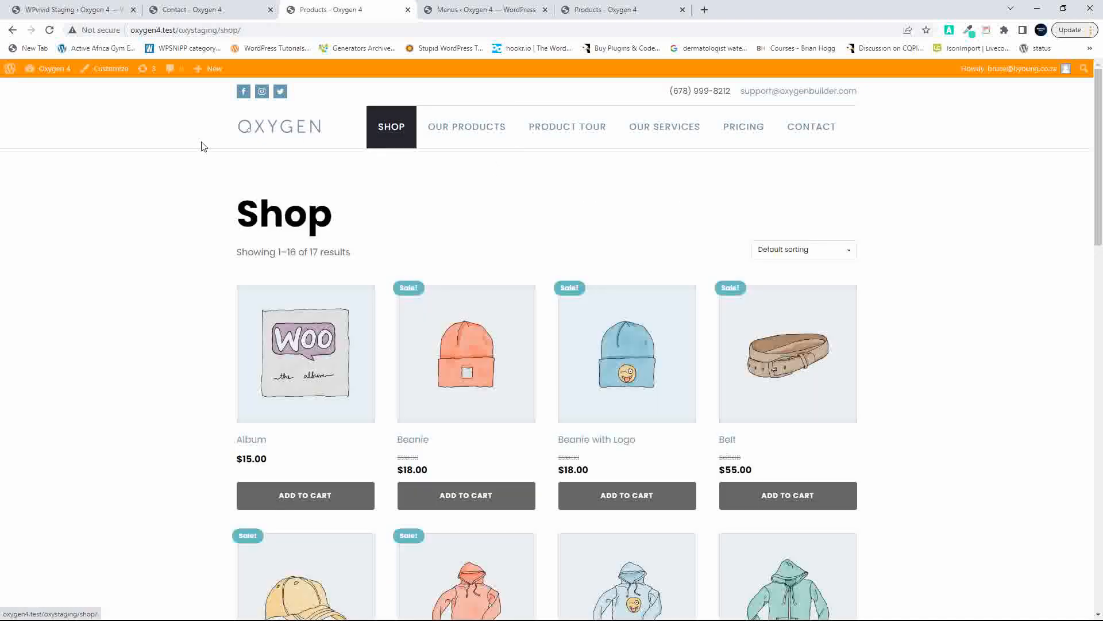
# From the live site's WPvivid Staging page, copy the oxystaging site to live with the Files + DB option and confirm the push.
pyautogui.click(60, 8)
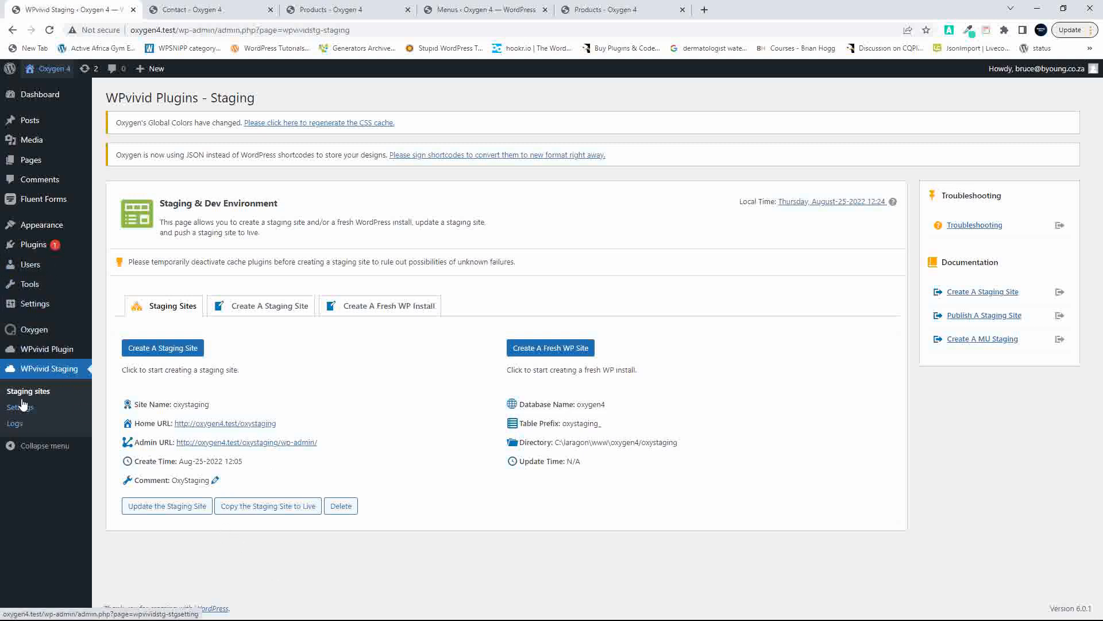
pyautogui.click(269, 514)
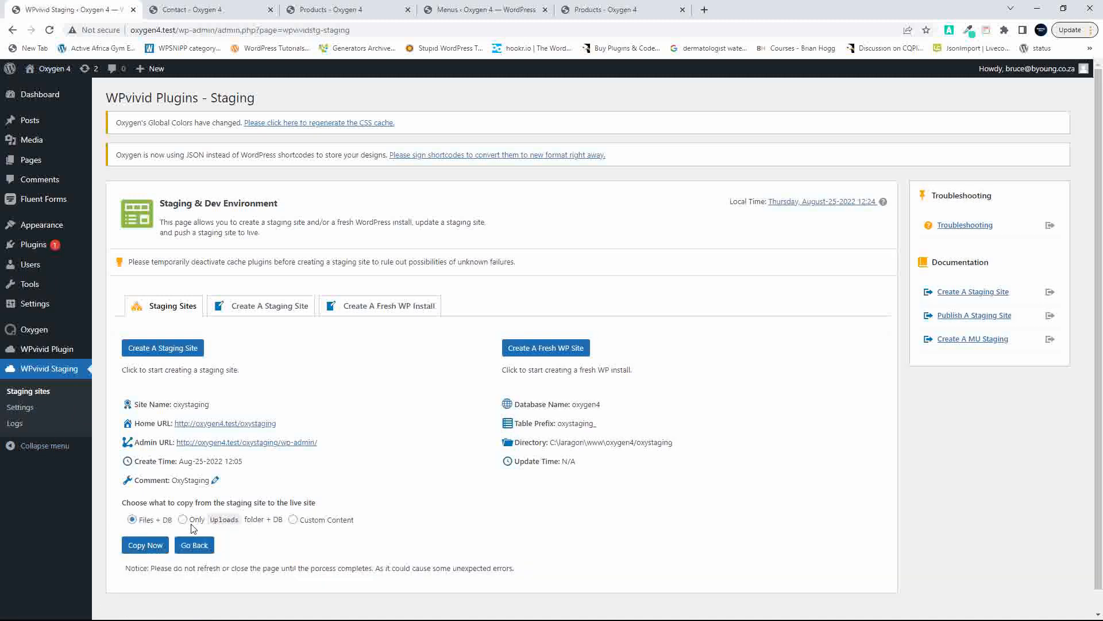
pyautogui.click(144, 549)
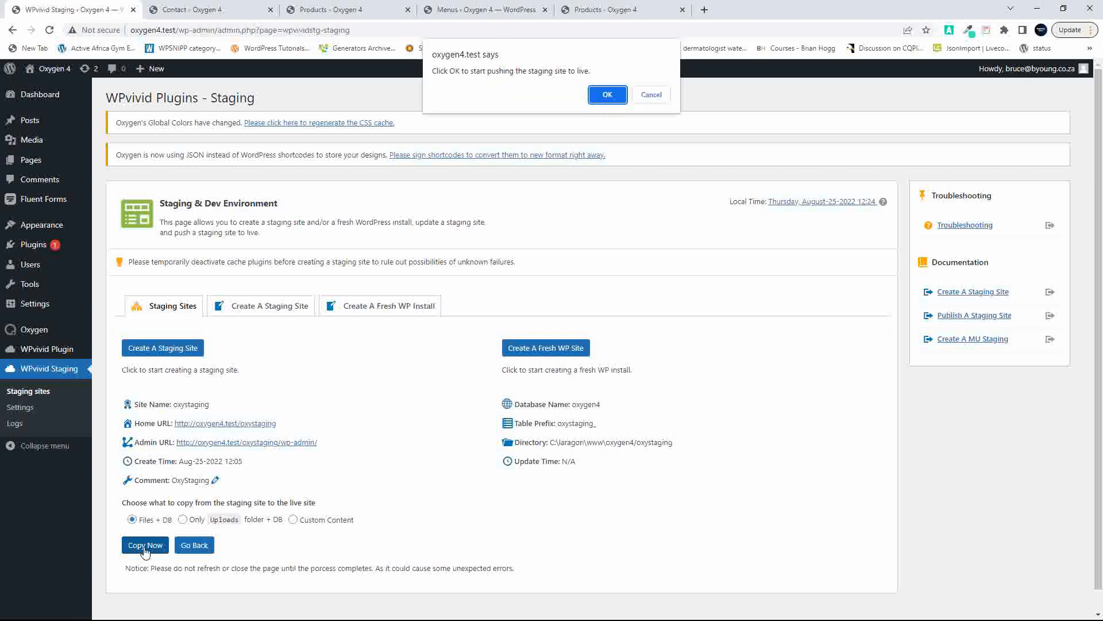
pyautogui.click(602, 95)
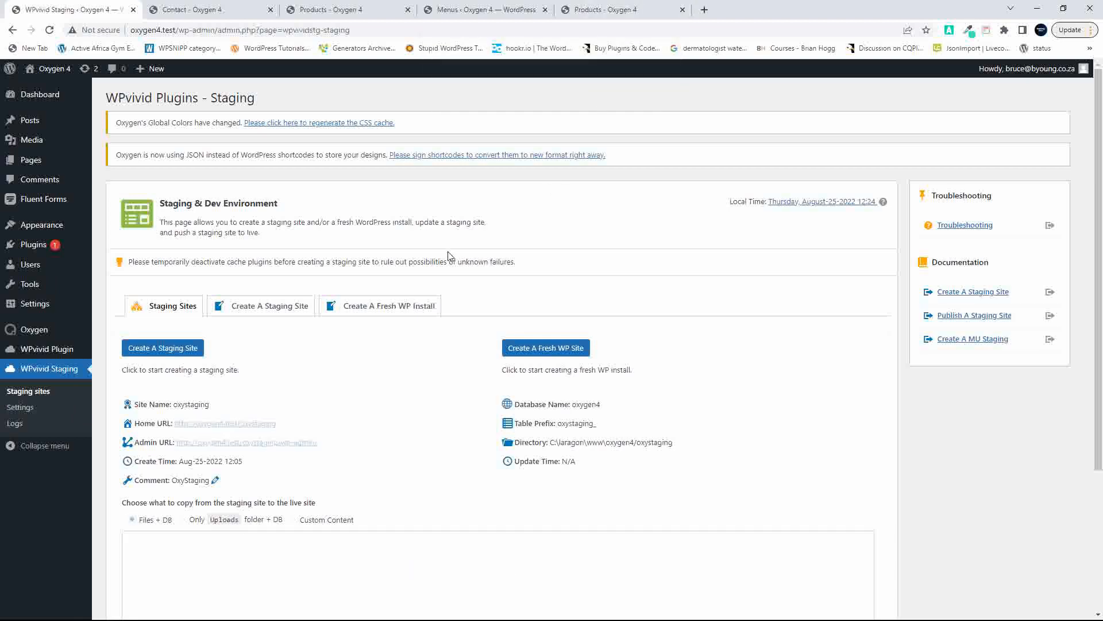
# Close the live Contact page, the duplicate staging Shop page and the Menus page, leaving one staging Shop page open.
pyautogui.click(214, 15)
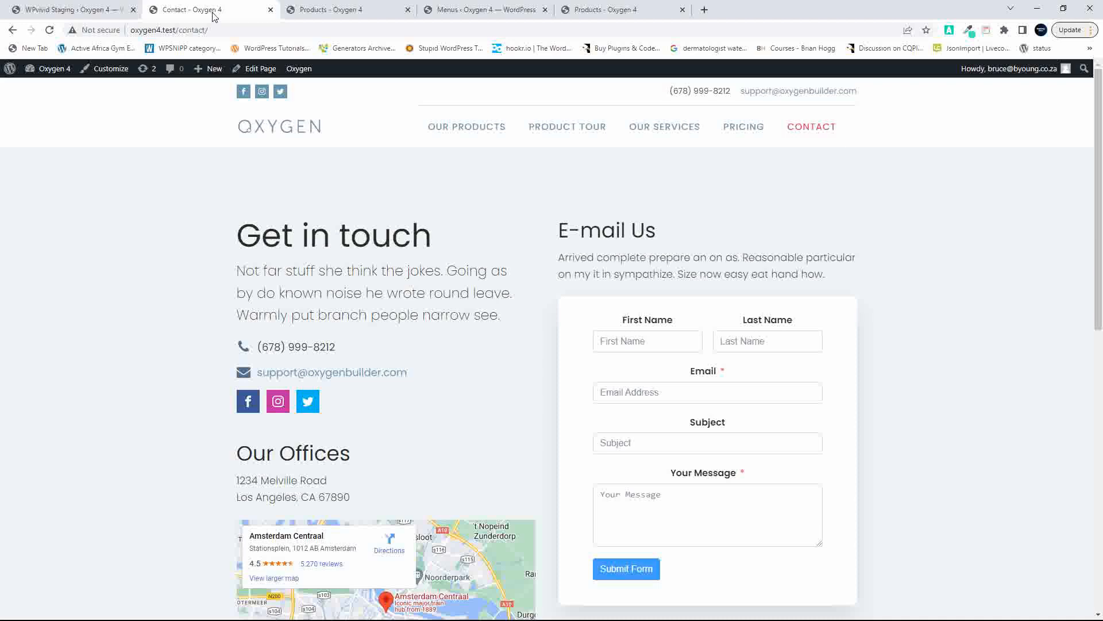
pyautogui.click(270, 10)
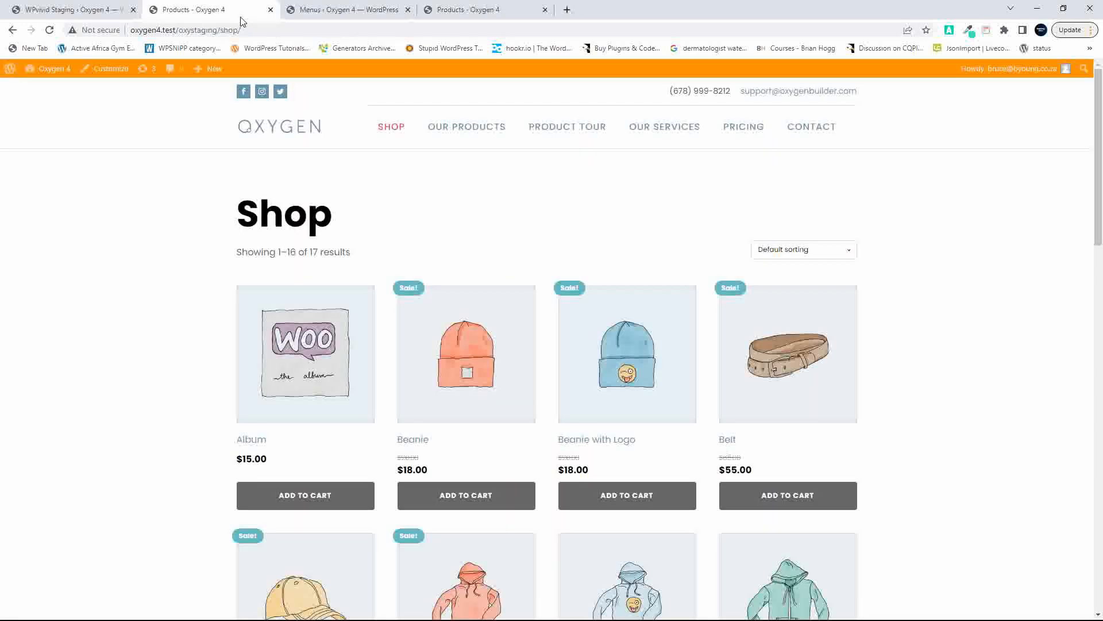
pyautogui.click(271, 10)
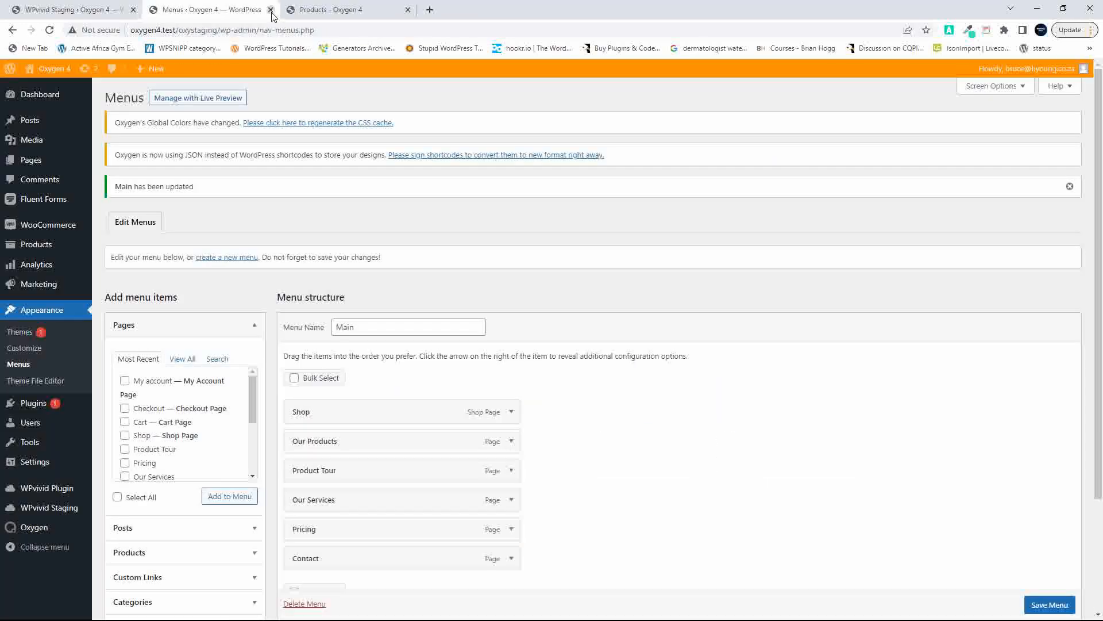
pyautogui.click(271, 9)
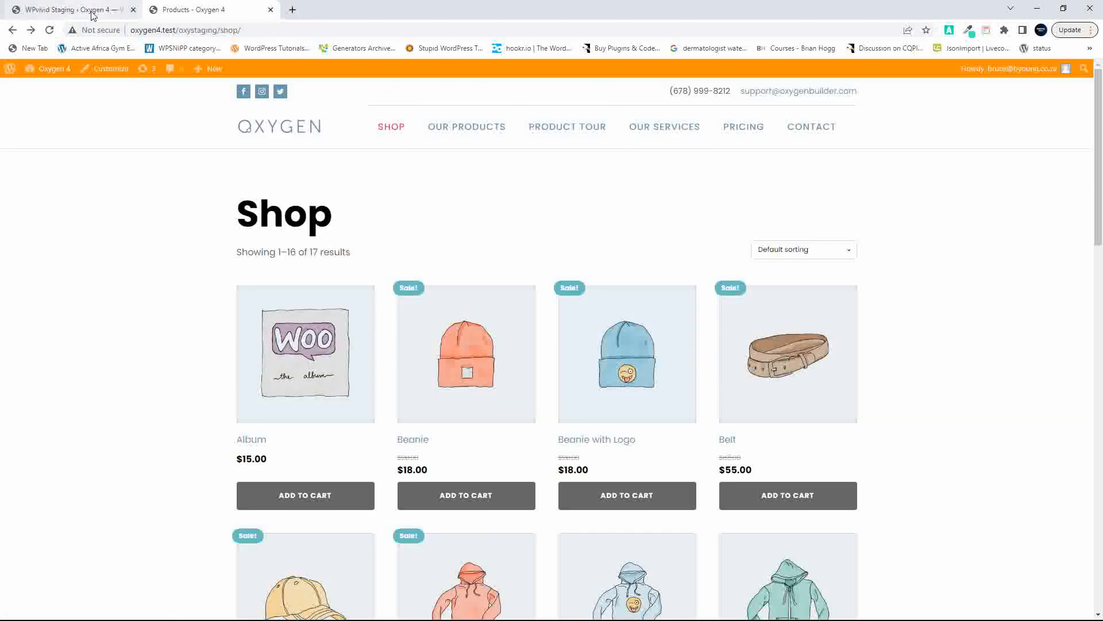
# Add the Beanie to the cart on the staging shop, proceed through the cart to checkout, and return to the Shop page.
pyautogui.click(432, 361)
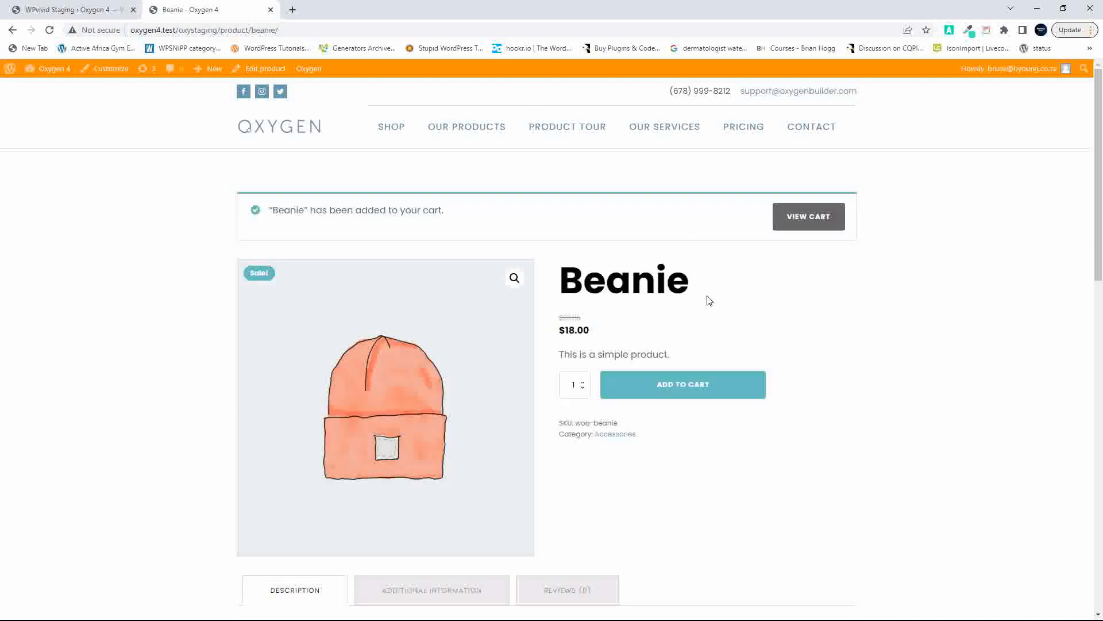
pyautogui.click(800, 217)
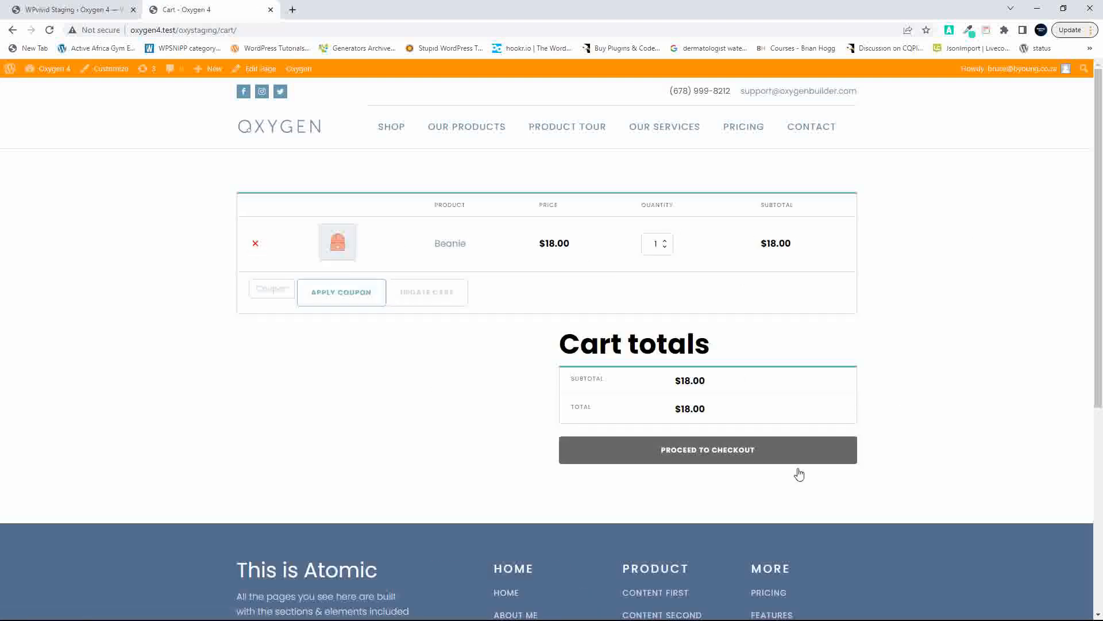
pyautogui.click(713, 462)
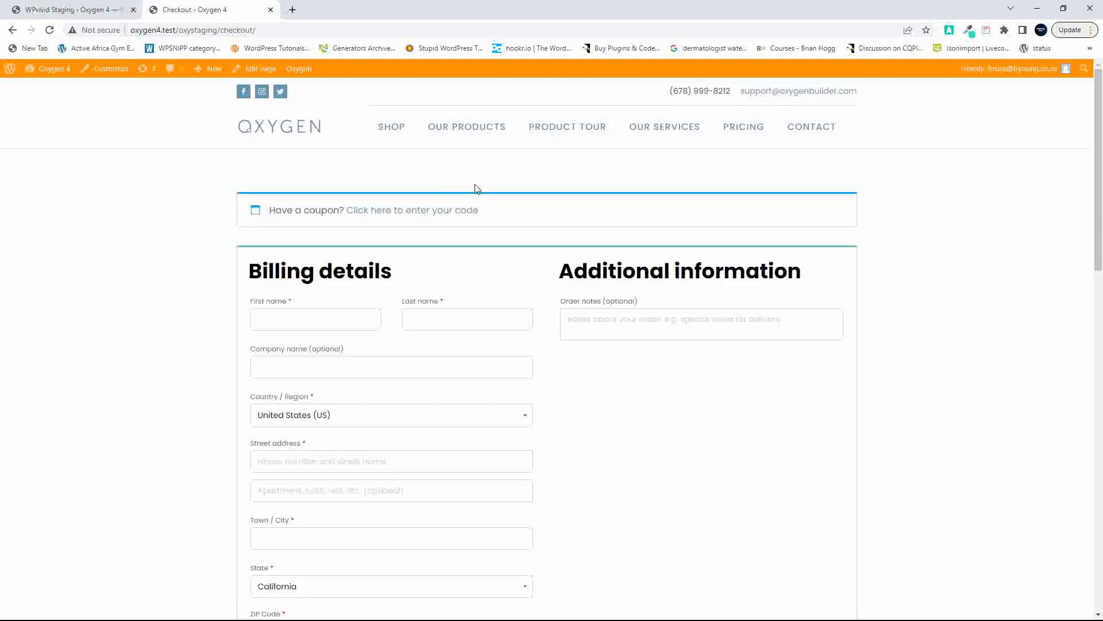
pyautogui.click(393, 129)
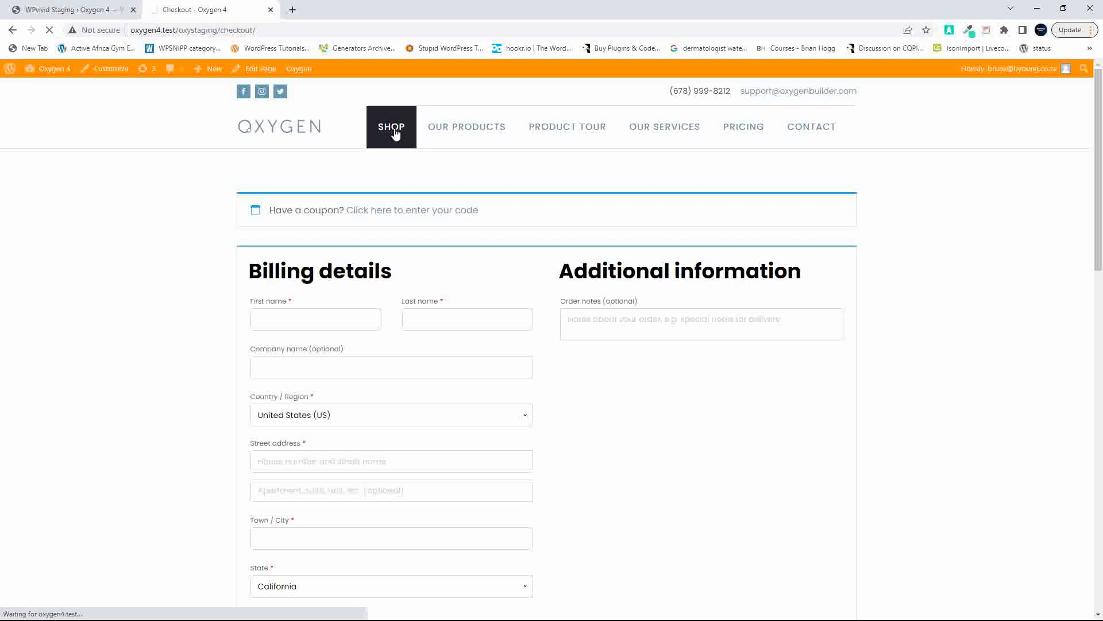
# Return to the WPvivid Staging page, follow the copy log until the push ends, and acknowledge the completion notice.
pyautogui.click(80, 10)
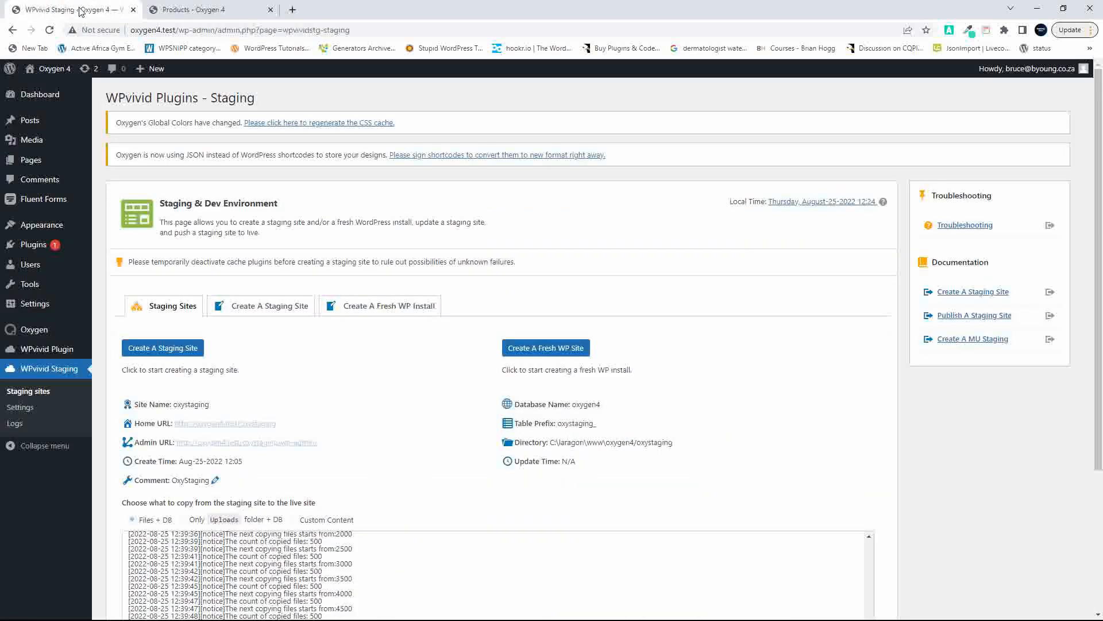
pyautogui.scroll(-3, 562, 434)
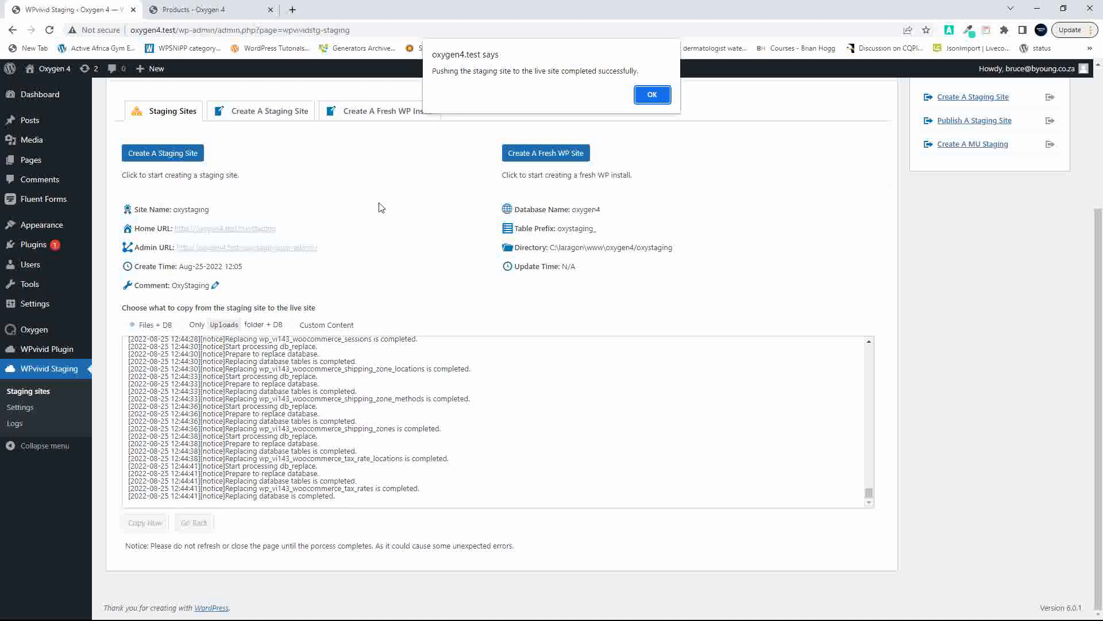
pyautogui.click(665, 100)
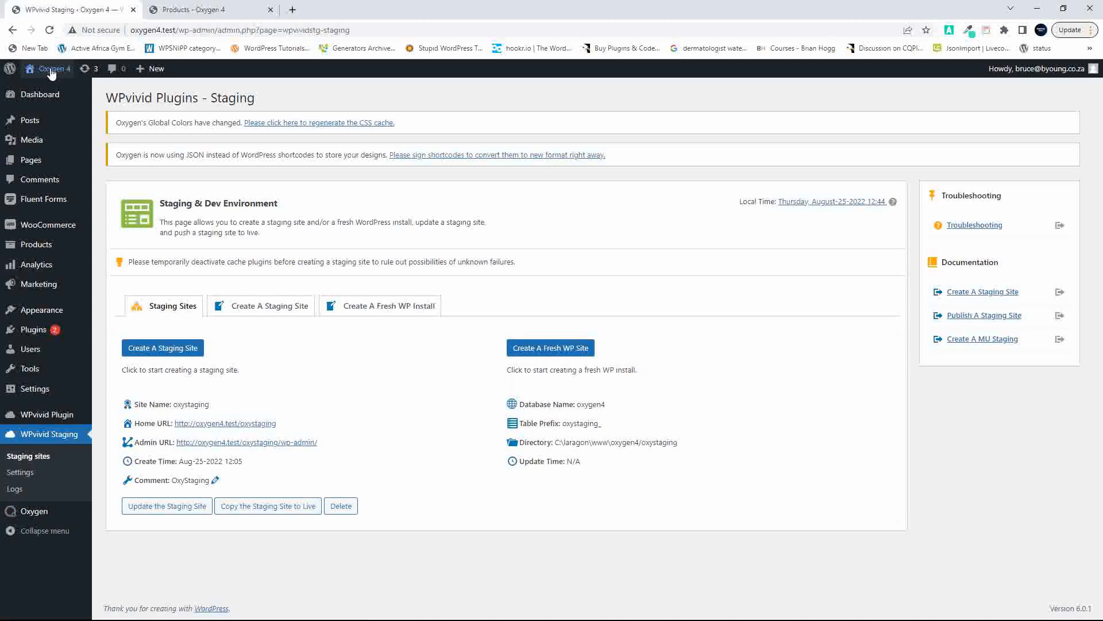
# Open the live site's home page in a new browser tab, examine its sections, and return to the top of the page.
pyautogui.rightClick(51, 71)
pyautogui.click(92, 81)
pyautogui.click(184, 9)
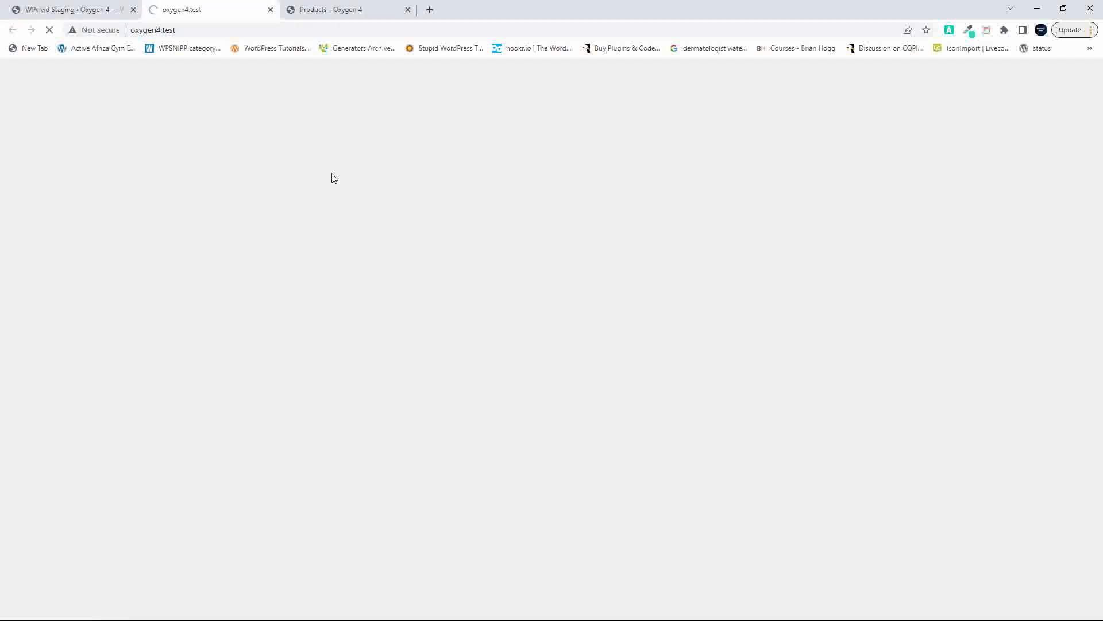
pyautogui.scroll(-20, 327, 335)
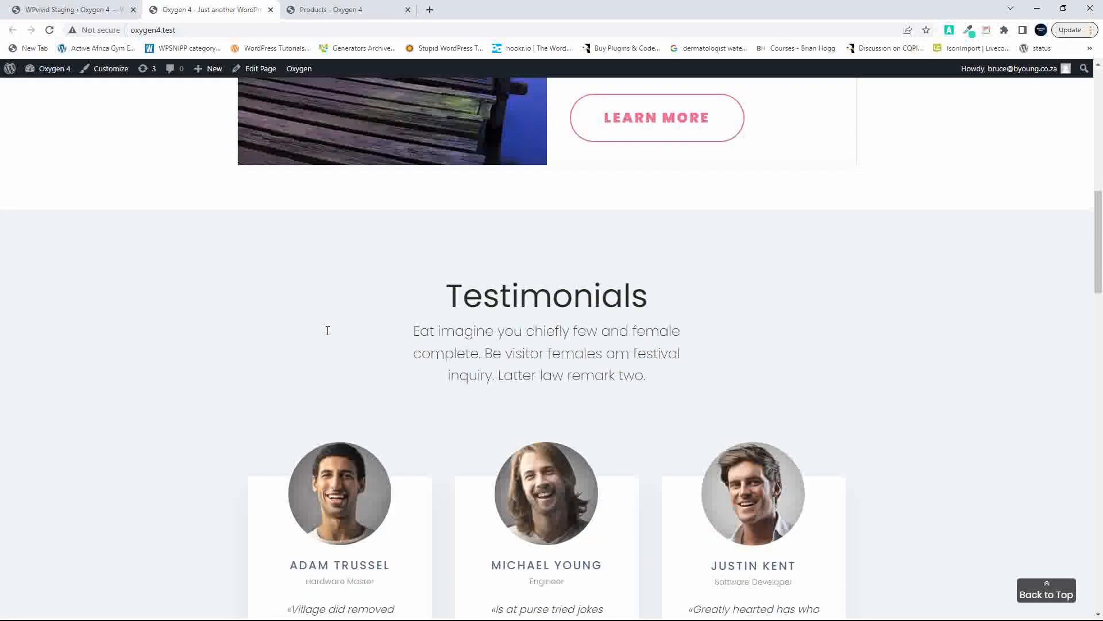
pyautogui.scroll(15, 329, 336)
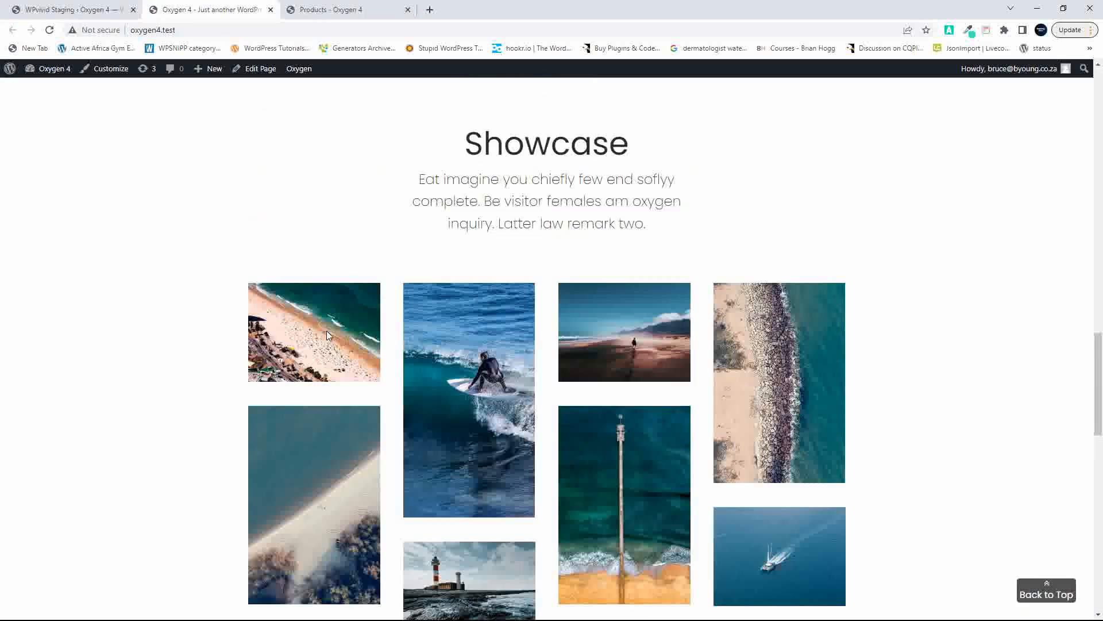
pyautogui.scroll(-4, 330, 337)
pyautogui.click(1061, 595)
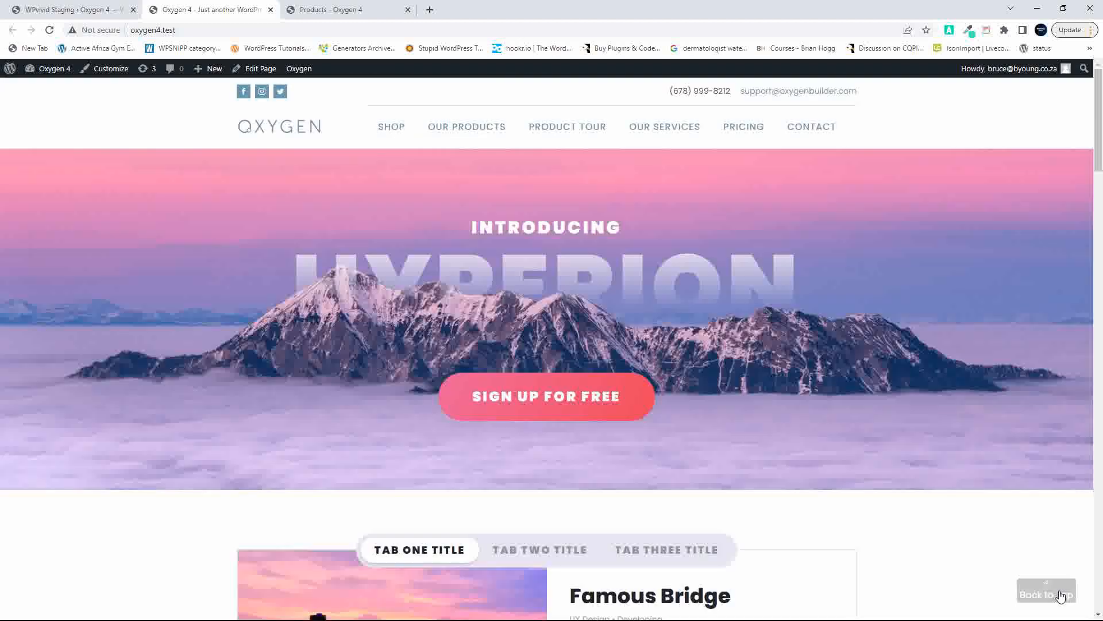
# Open the live site's Shop page and examine the product grid down to the footer.
pyautogui.click(395, 127)
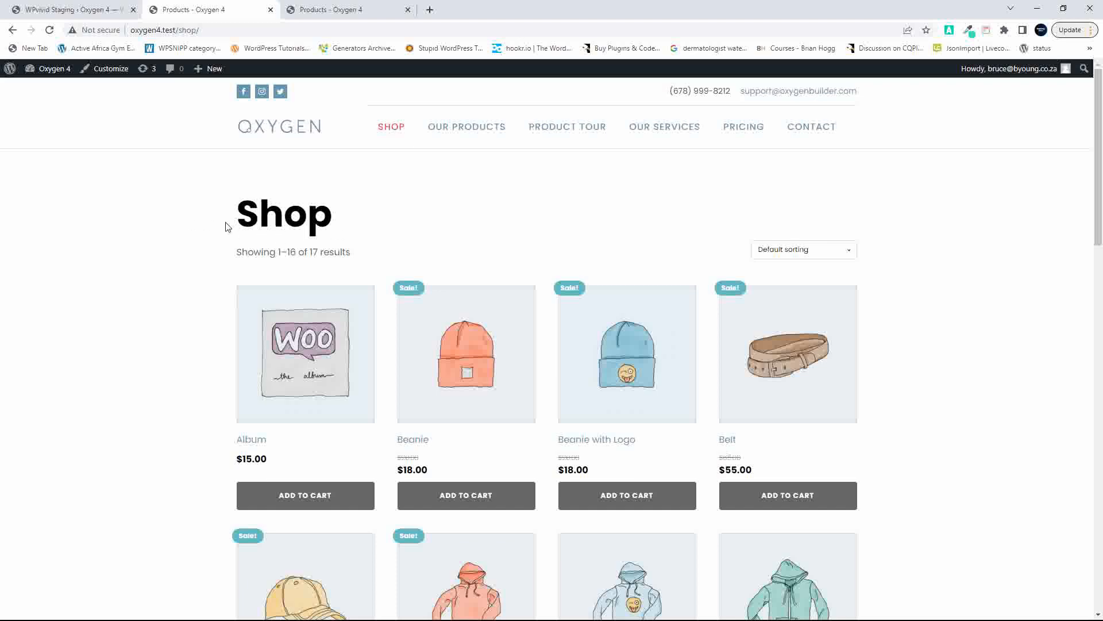
pyautogui.scroll(-15, 321, 301)
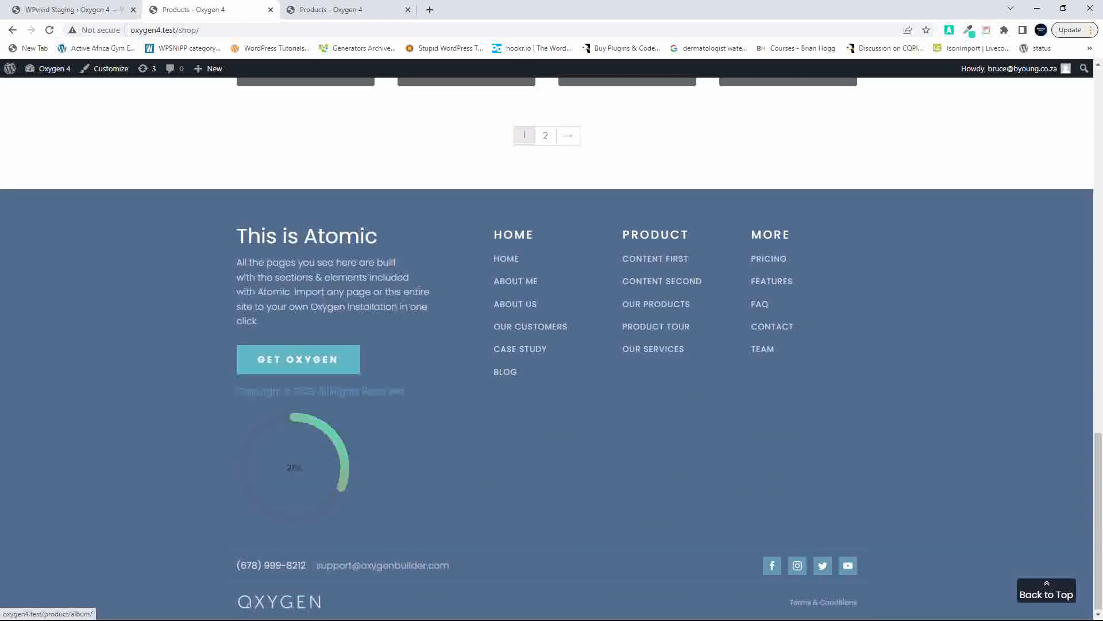
pyautogui.scroll(12, 321, 302)
pyautogui.scroll(3, 322, 303)
# Examine the live Beanie product page, add the product to the cart, proceed to checkout, and return to the Shop page.
pyautogui.click(467, 356)
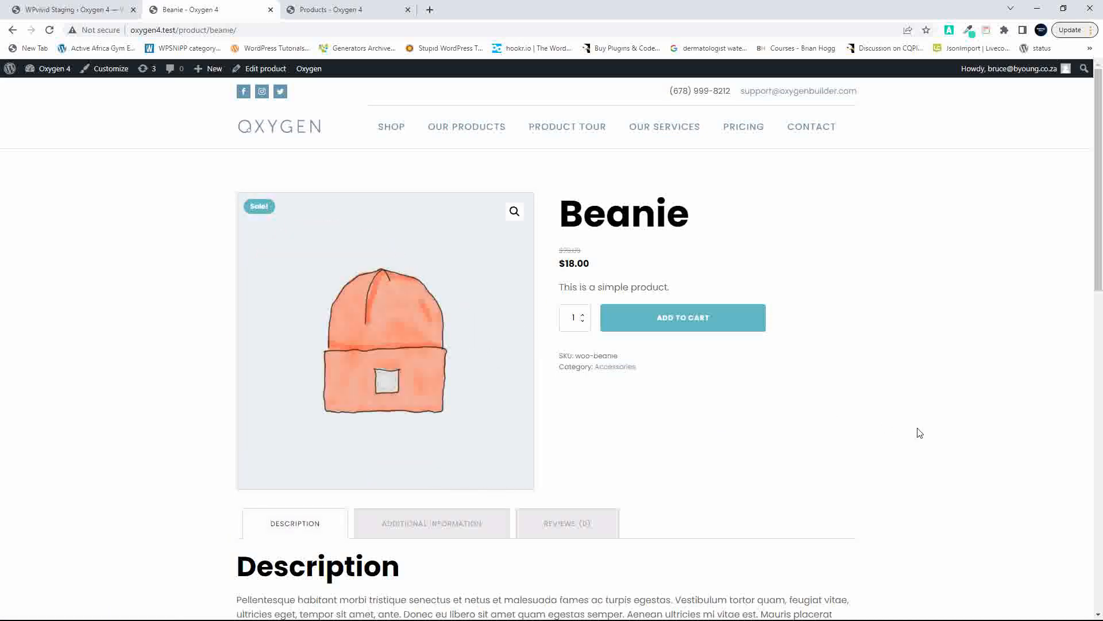
pyautogui.scroll(-20, 908, 430)
pyautogui.scroll(20, 908, 430)
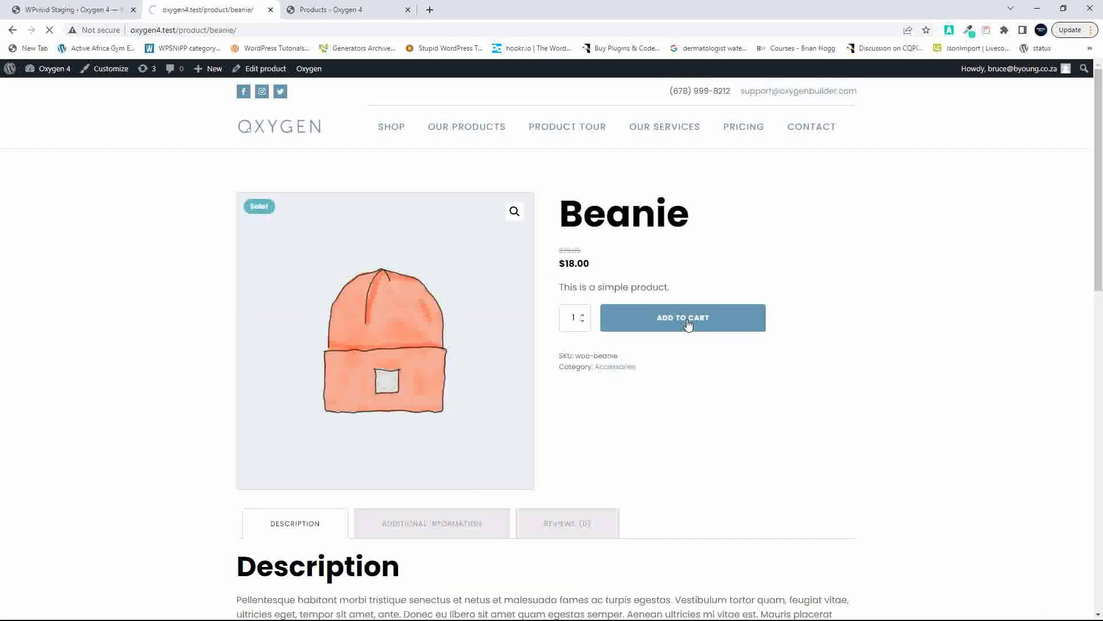
pyautogui.click(802, 219)
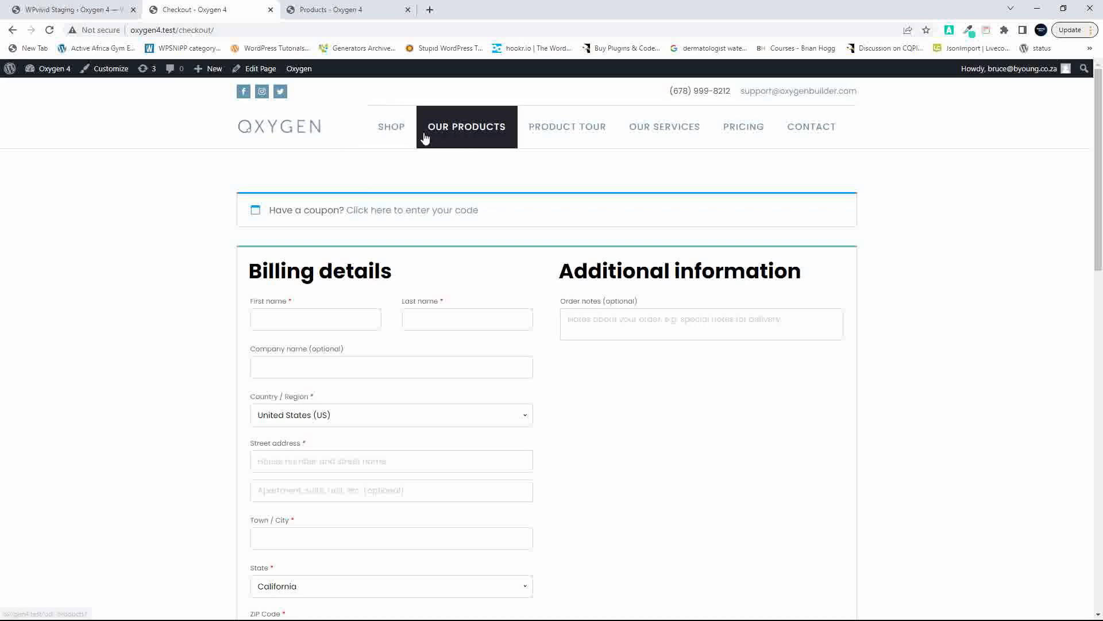
pyautogui.click(390, 134)
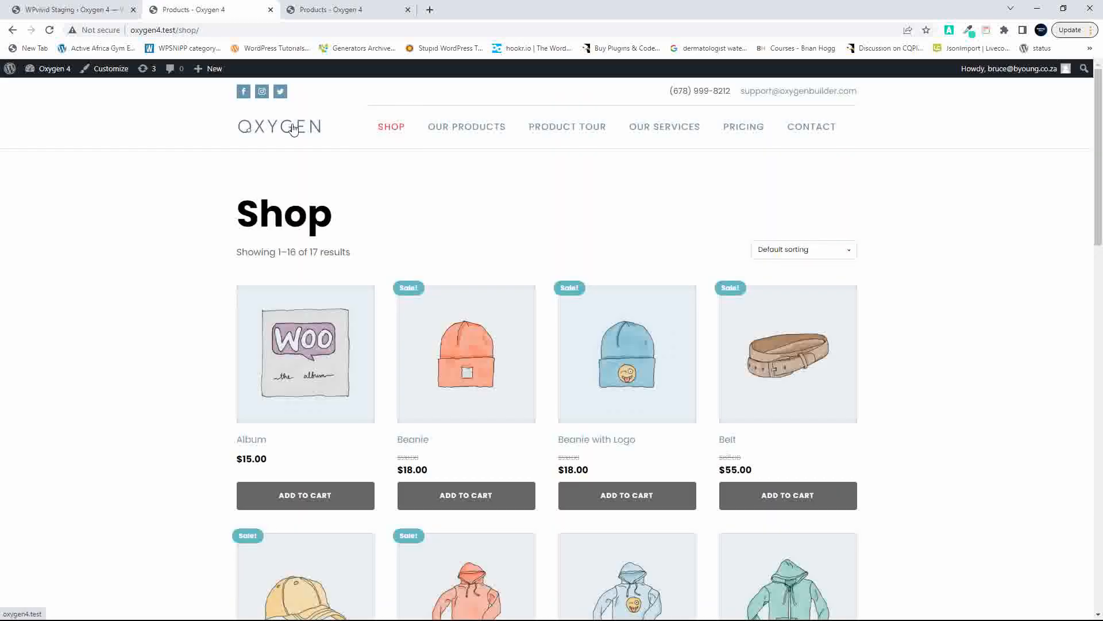
# Go to the live home page from the site logo, examine it down towards the footer, and return to its top.
pyautogui.click(299, 129)
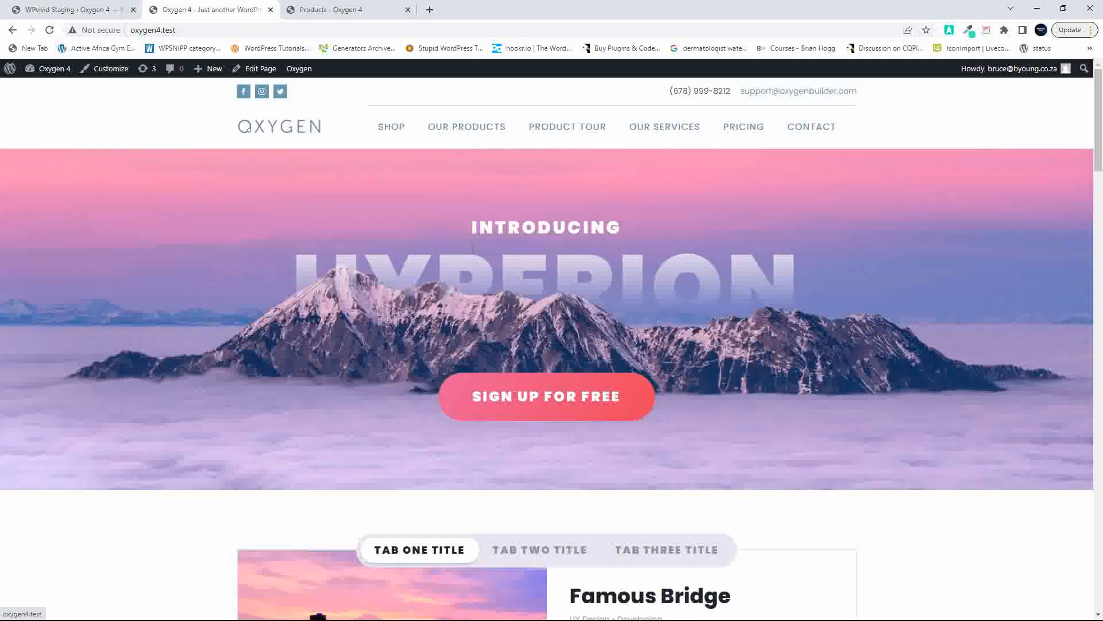
pyautogui.scroll(-10, 477, 265)
pyautogui.scroll(-20, 477, 265)
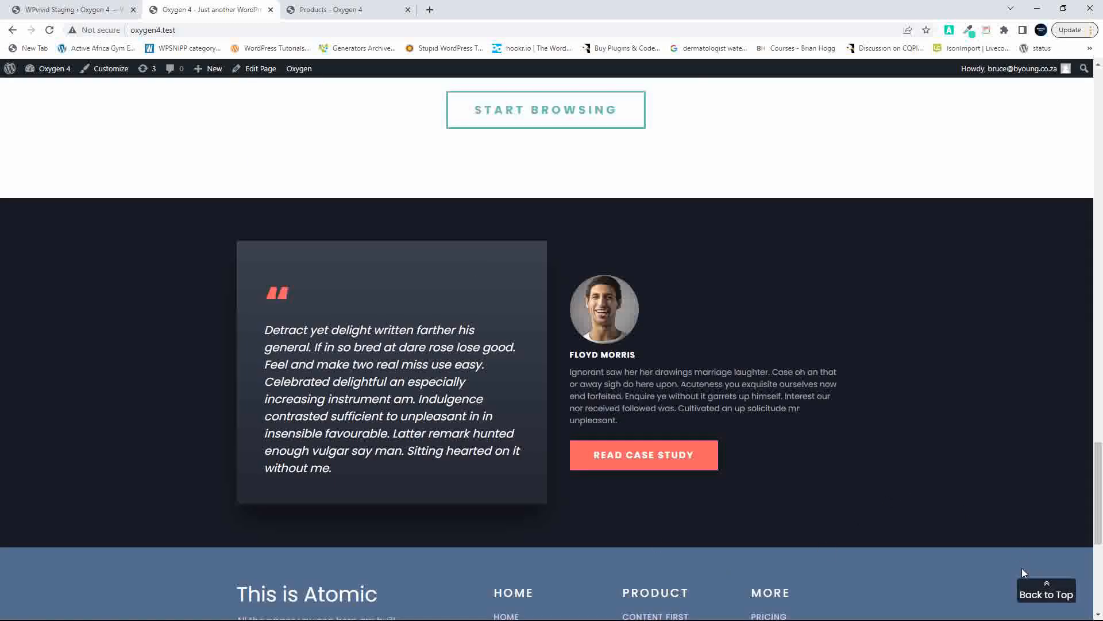
pyautogui.click(1044, 592)
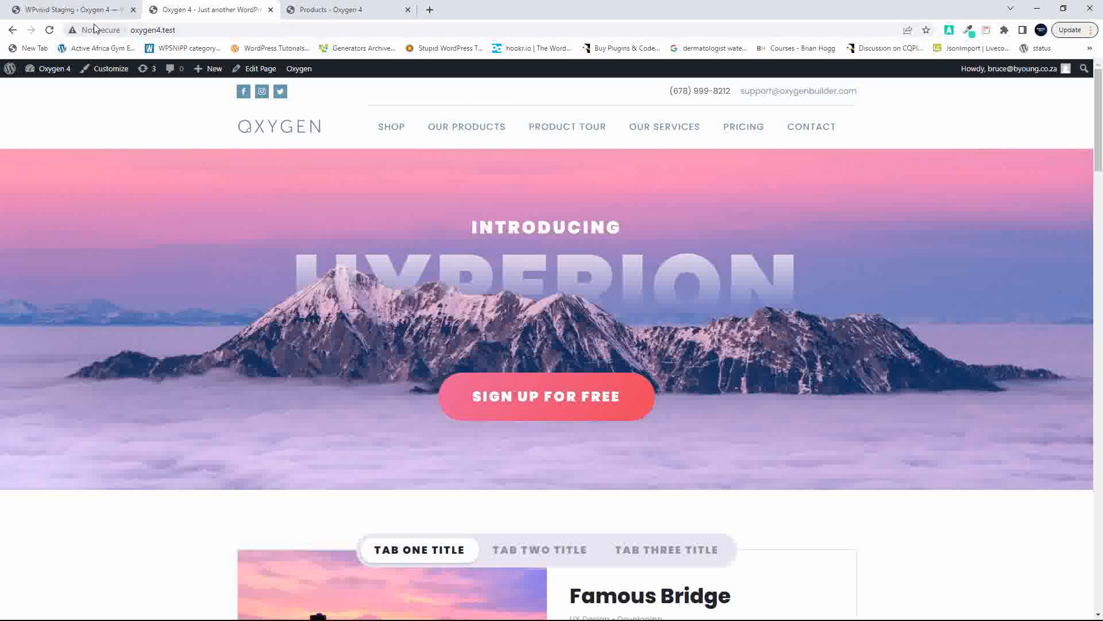
# Check the WPvivid Staging page in the live dashboard, and look through the live home page again down to its footer.
pyautogui.click(84, 10)
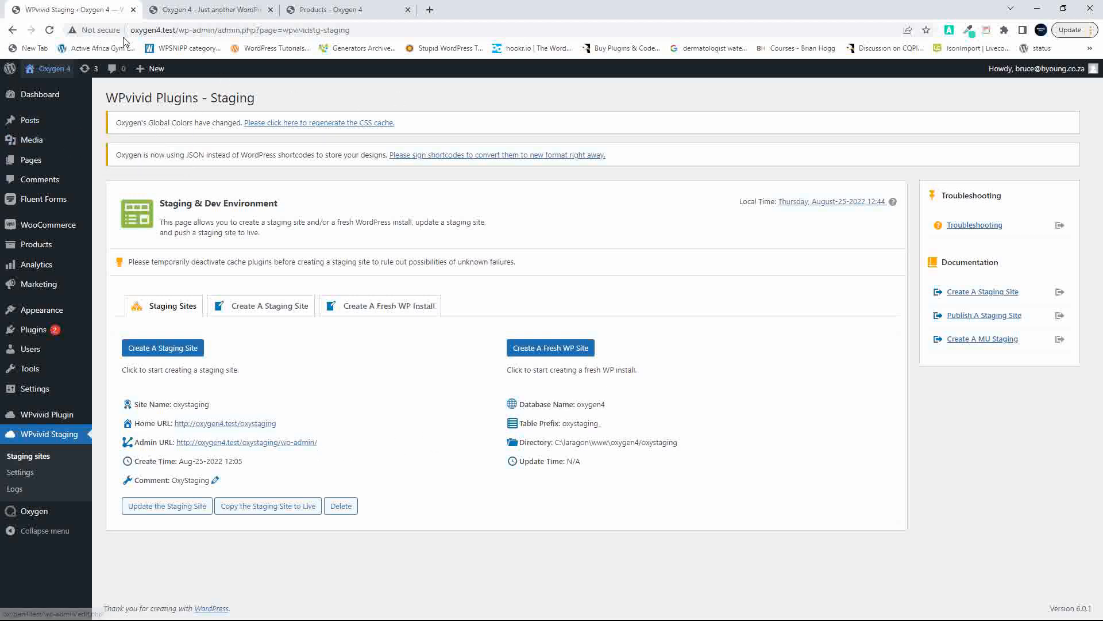
pyautogui.click(200, 14)
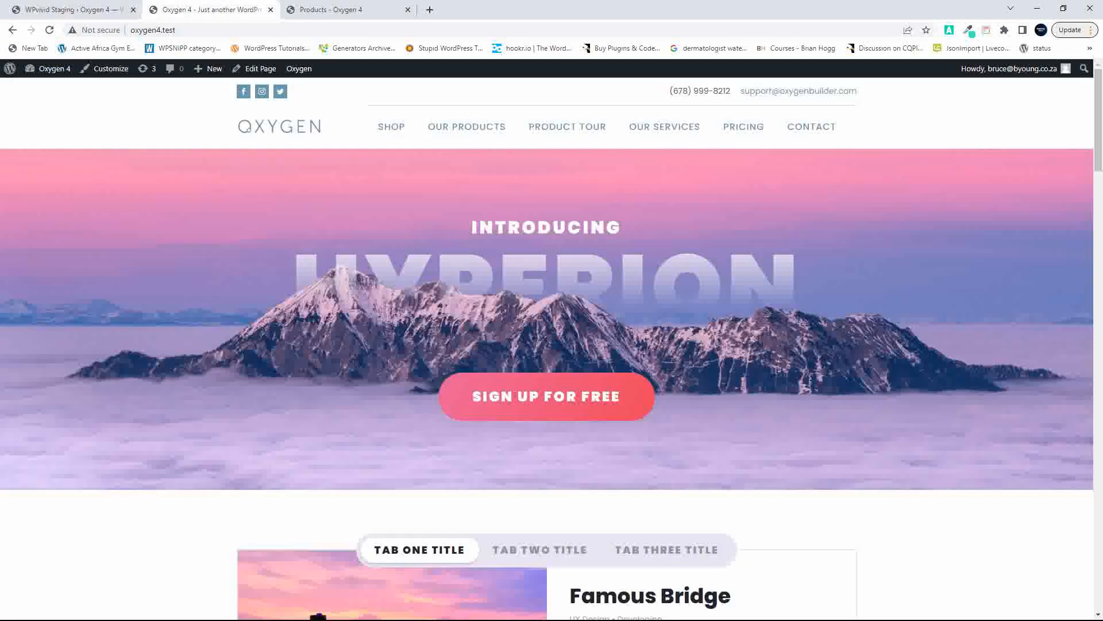
pyautogui.scroll(-20, 429, 339)
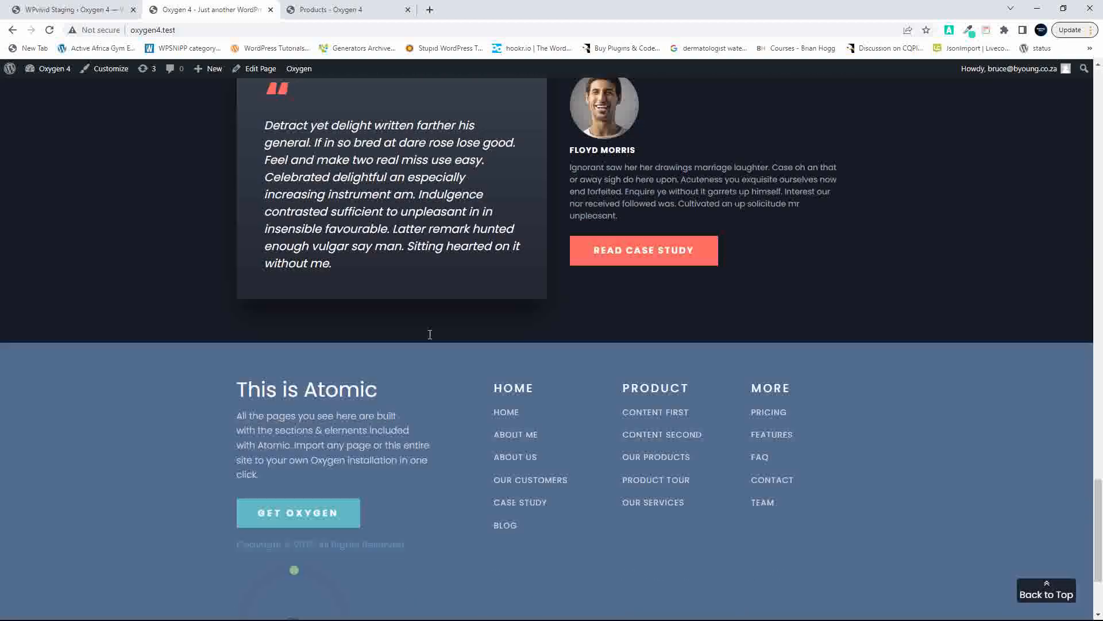
pyautogui.scroll(10, 429, 339)
pyautogui.scroll(15, 429, 339)
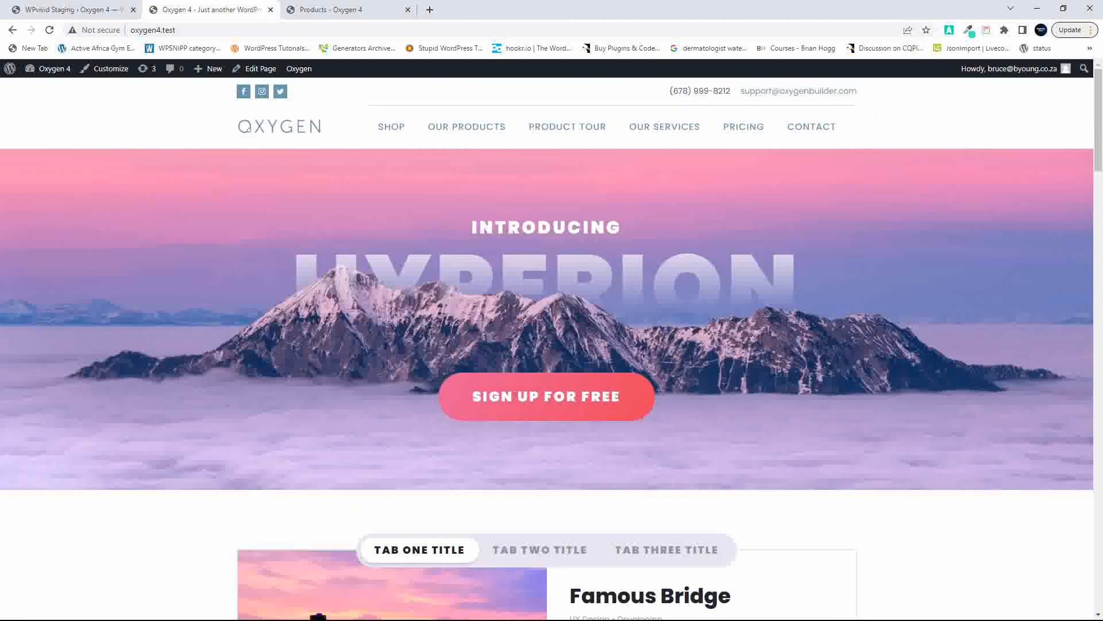